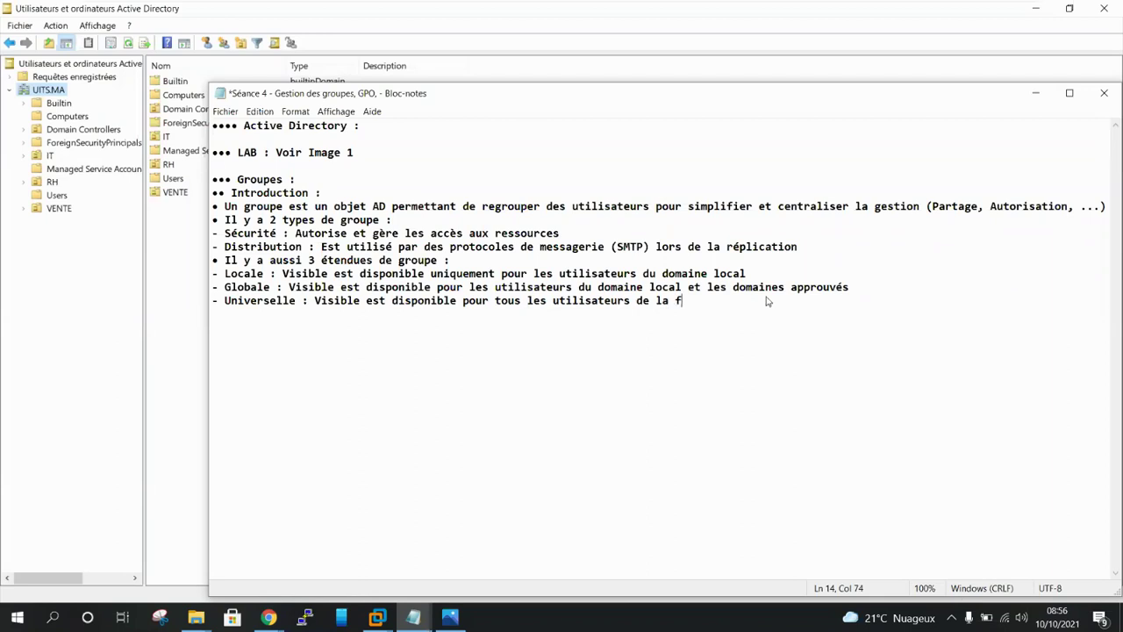
Correct the last word of the Universelle line in Notepad to 'fôret'.
type("ôrte")
key("BackSpace")
key("BackSpace")
type("et")
left_click(864, 287)
left_click(724, 304)
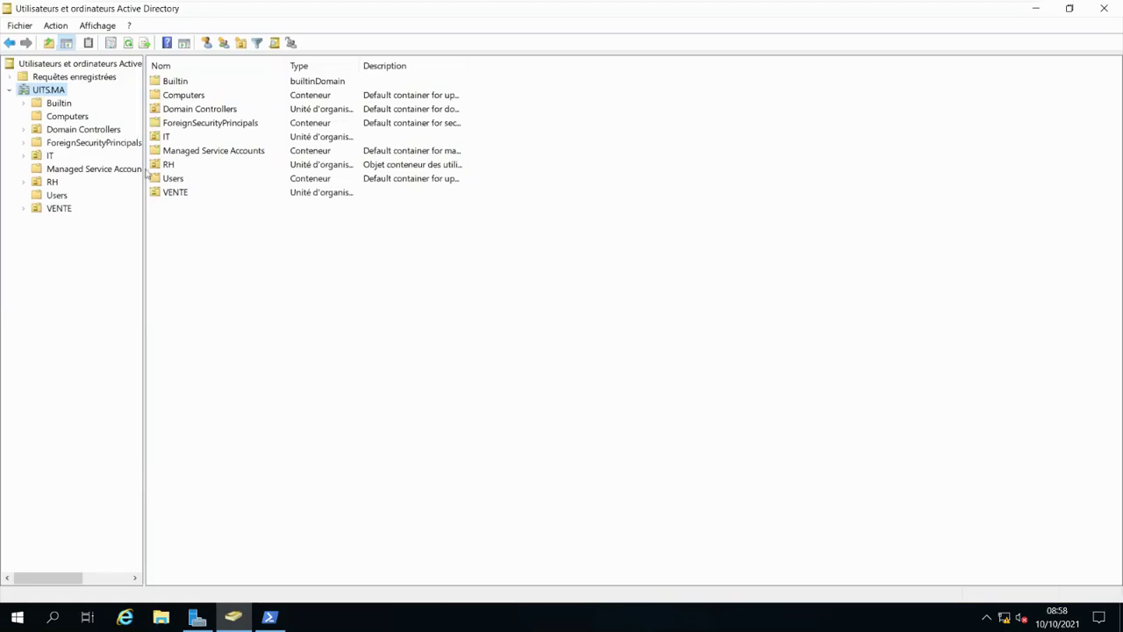
Create a domain-local group named TEST in the IT organizational unit.
left_click(48, 157)
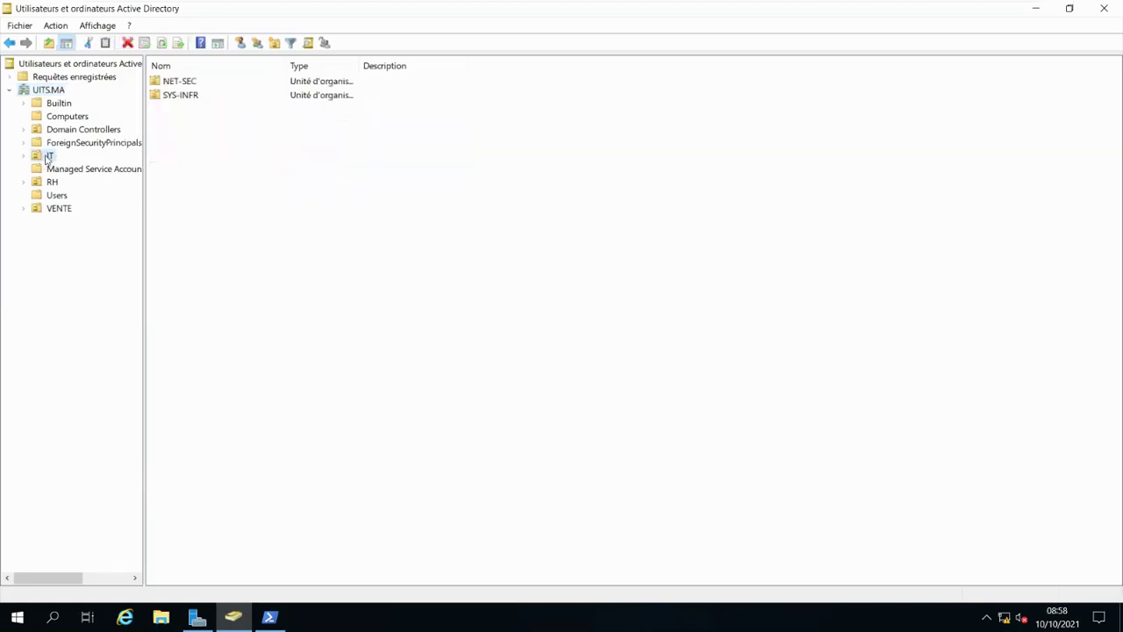
right_click(213, 170)
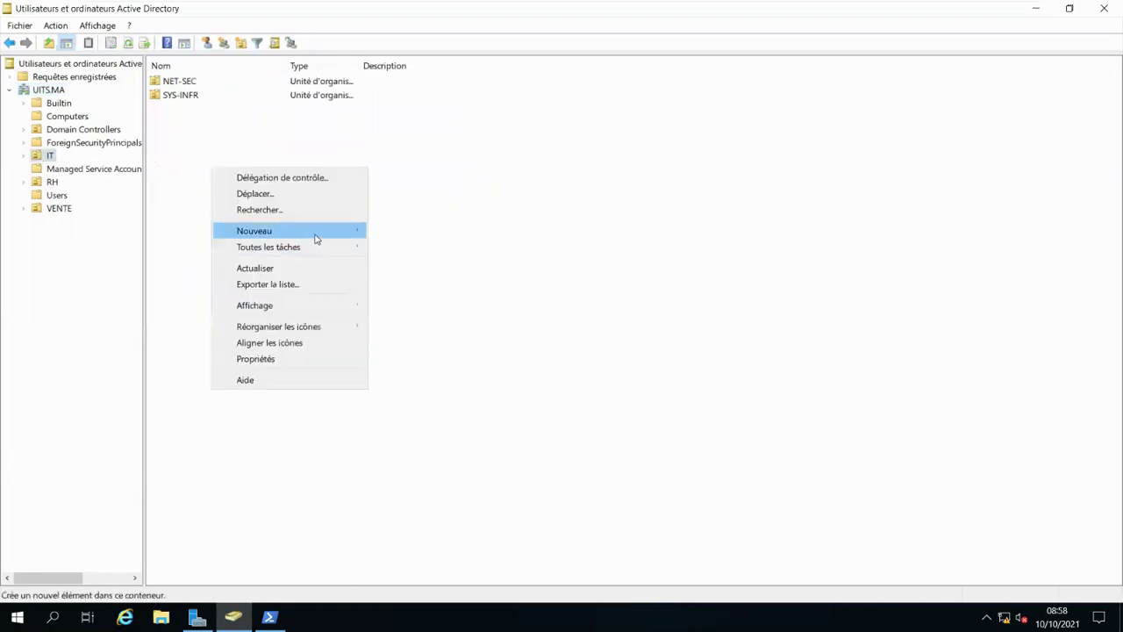
mouse_move(318, 232)
left_click(424, 267)
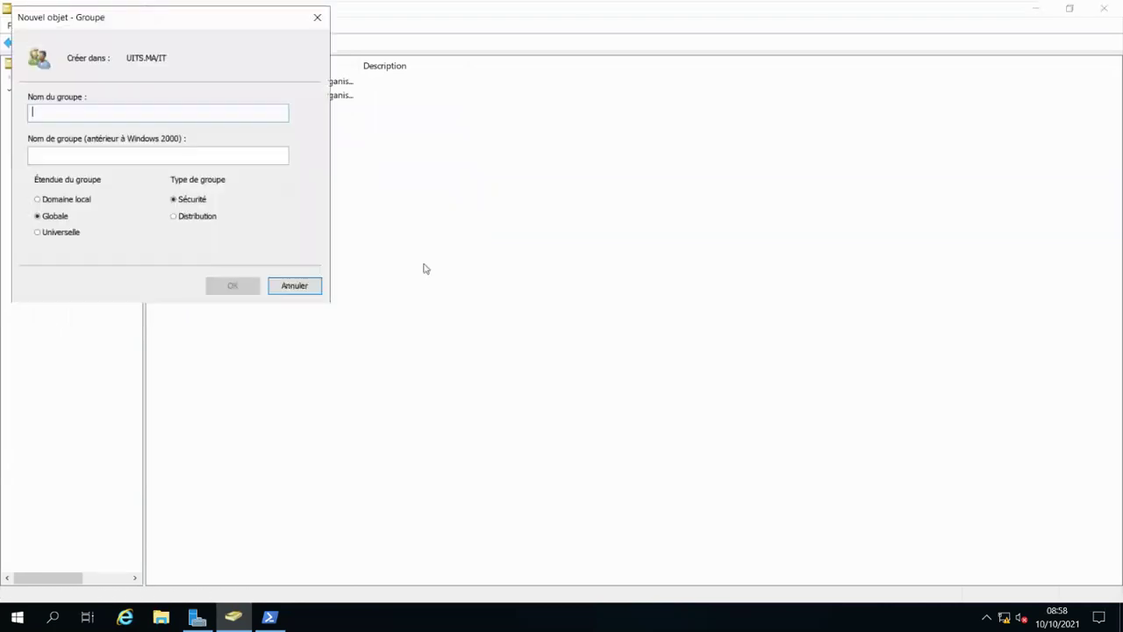
left_click(68, 203)
left_click(114, 115)
type("TEST")
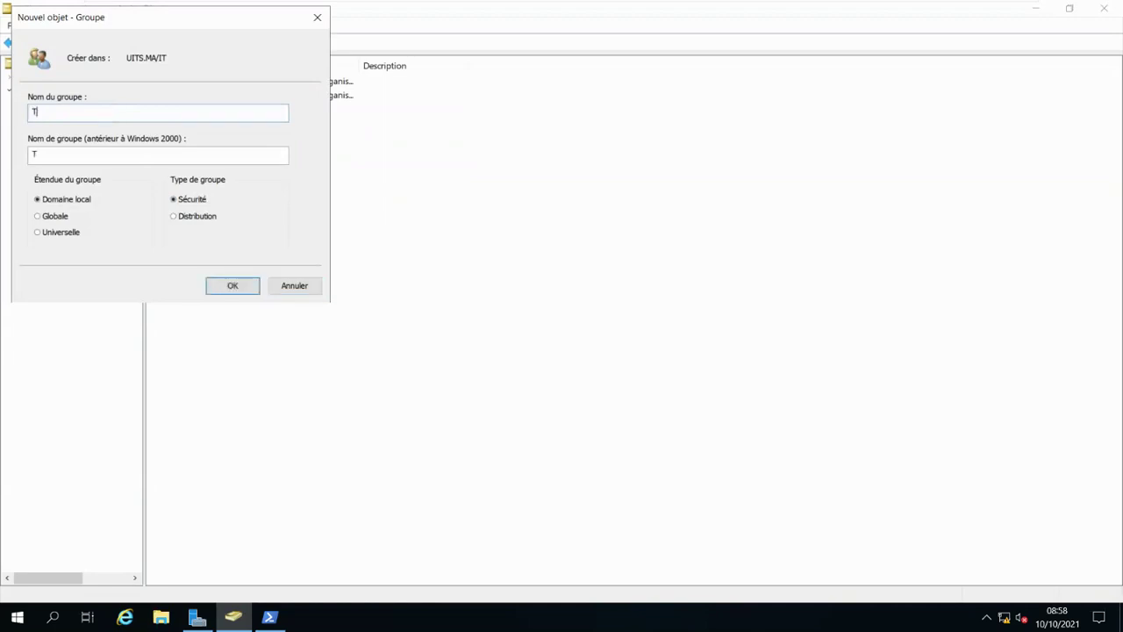
left_click(232, 283)
Open the properties of the new TEST group.
left_click(197, 128)
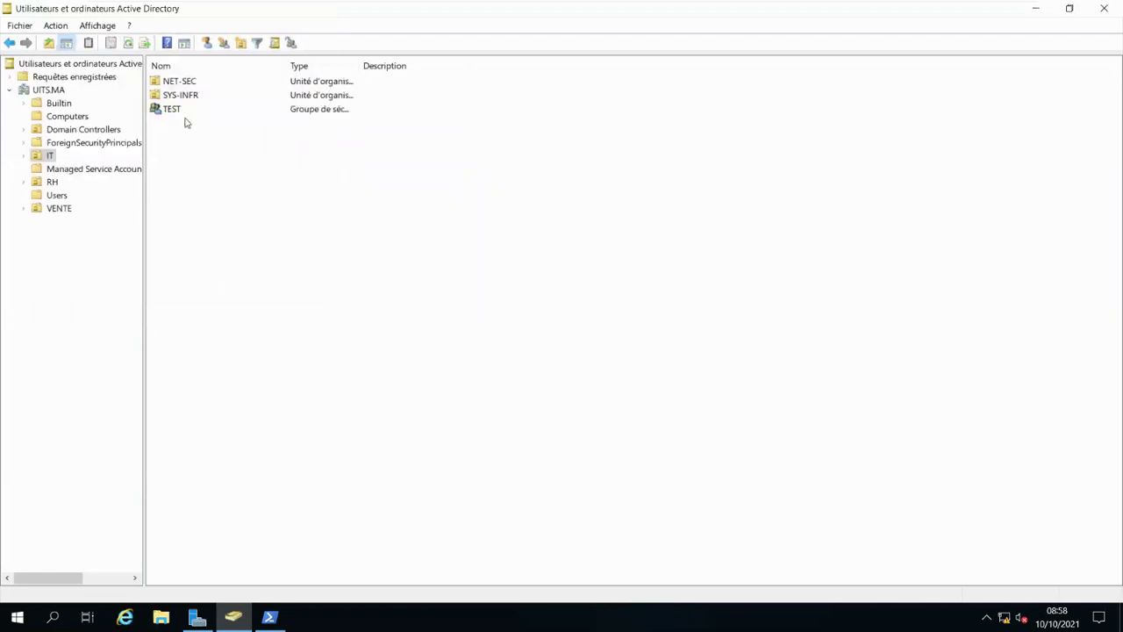
left_click(182, 115)
double_click(181, 115)
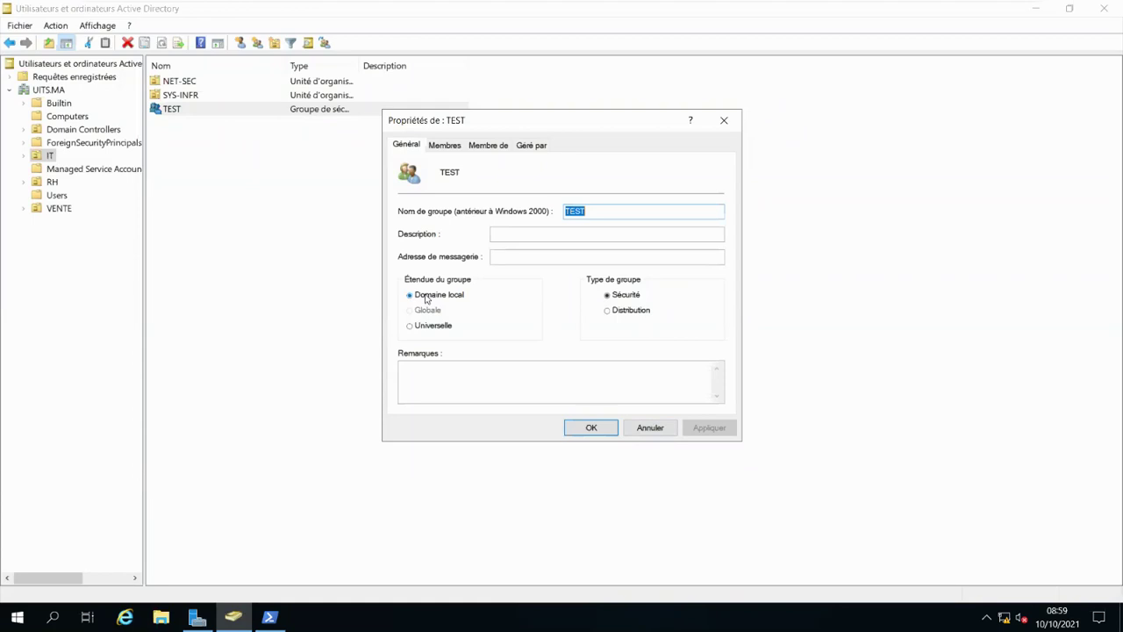
Change TEST's scope to Universelle and save, then change it to Globale and save.
left_click(418, 328)
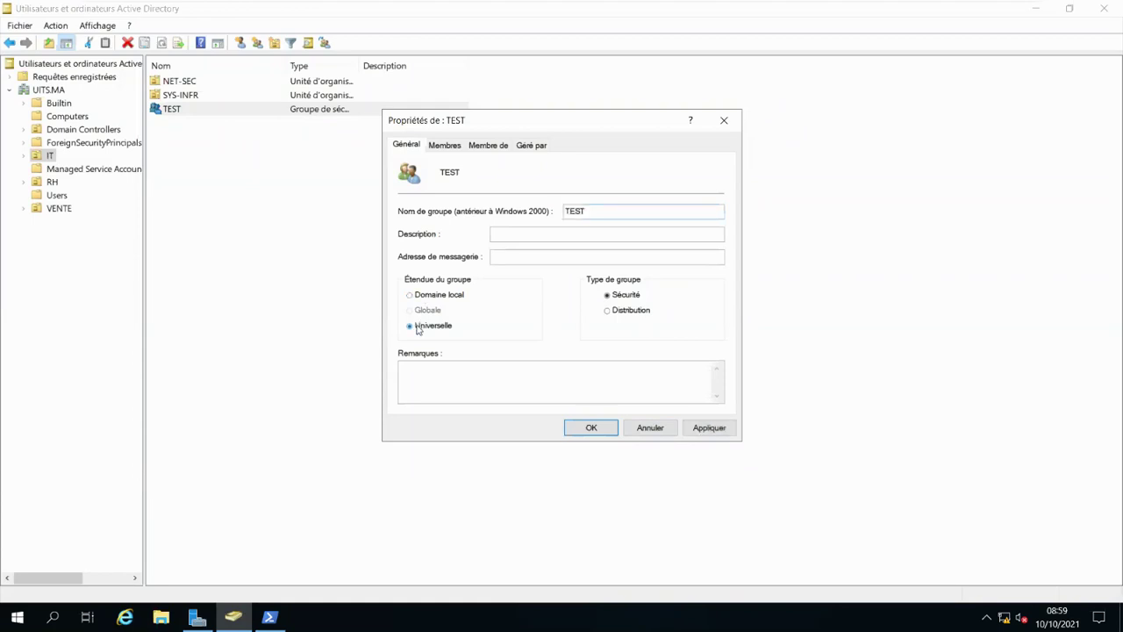
left_click(602, 431)
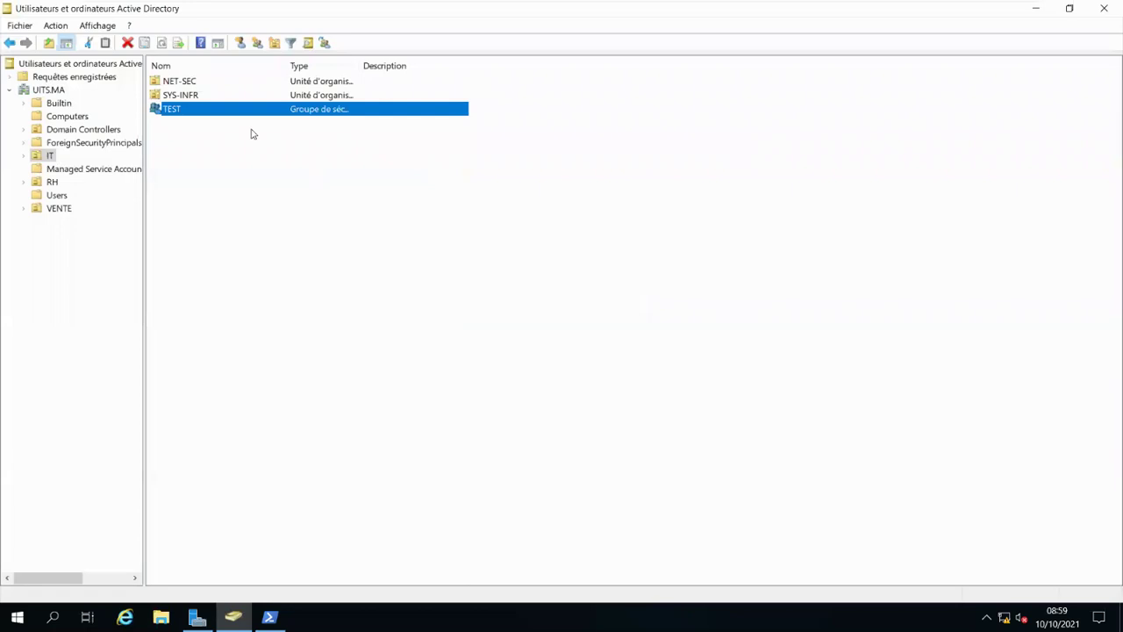
double_click(189, 109)
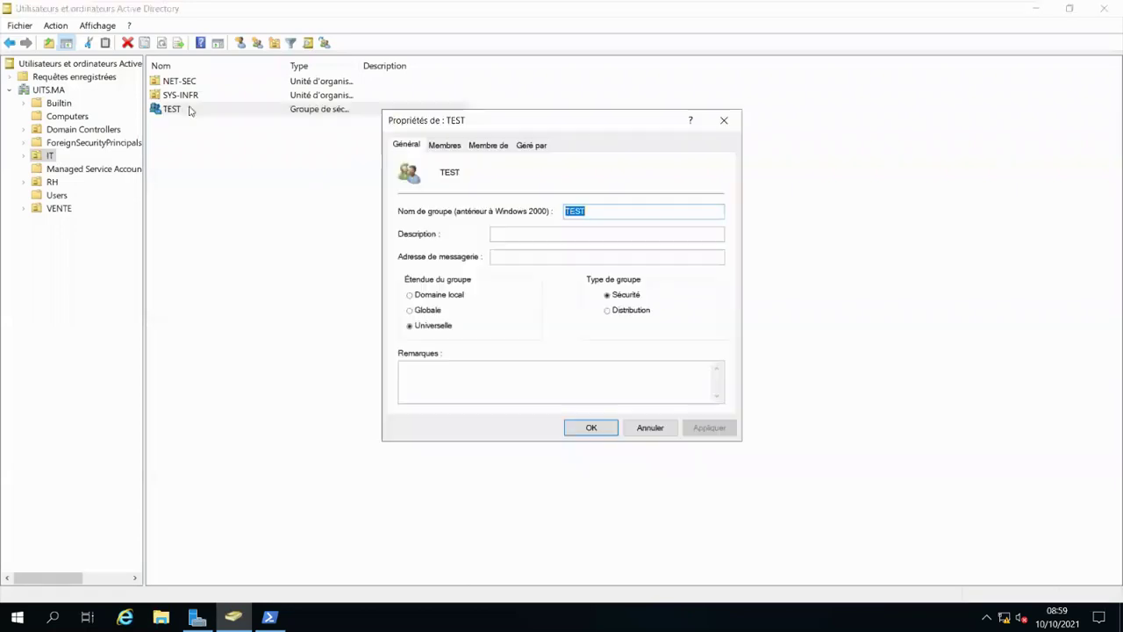
left_click(419, 312)
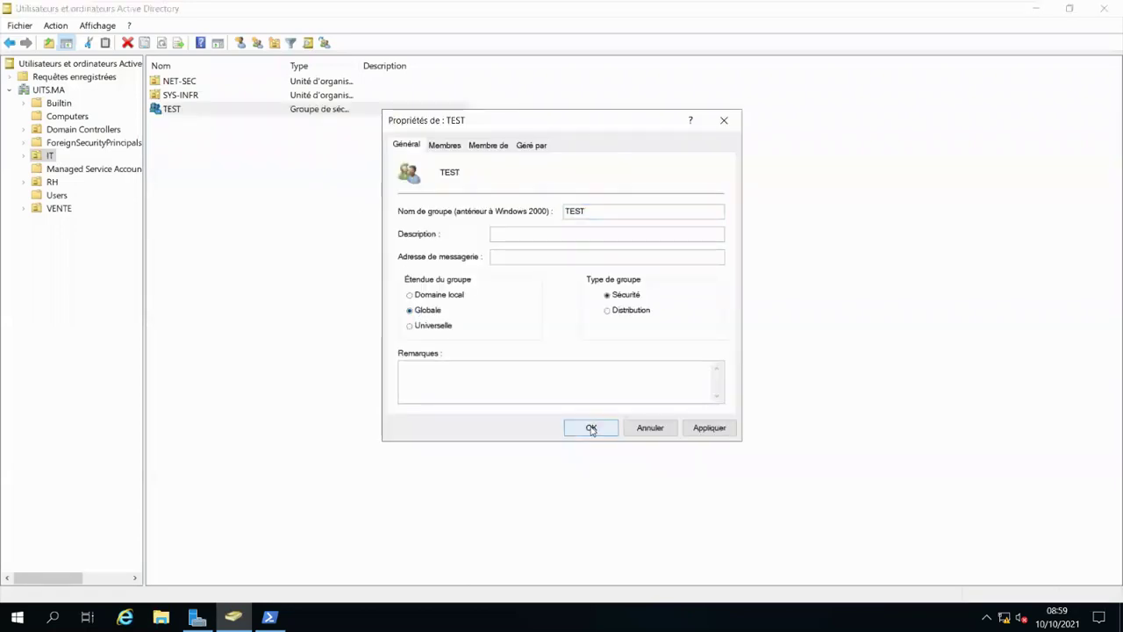
left_click(591, 429)
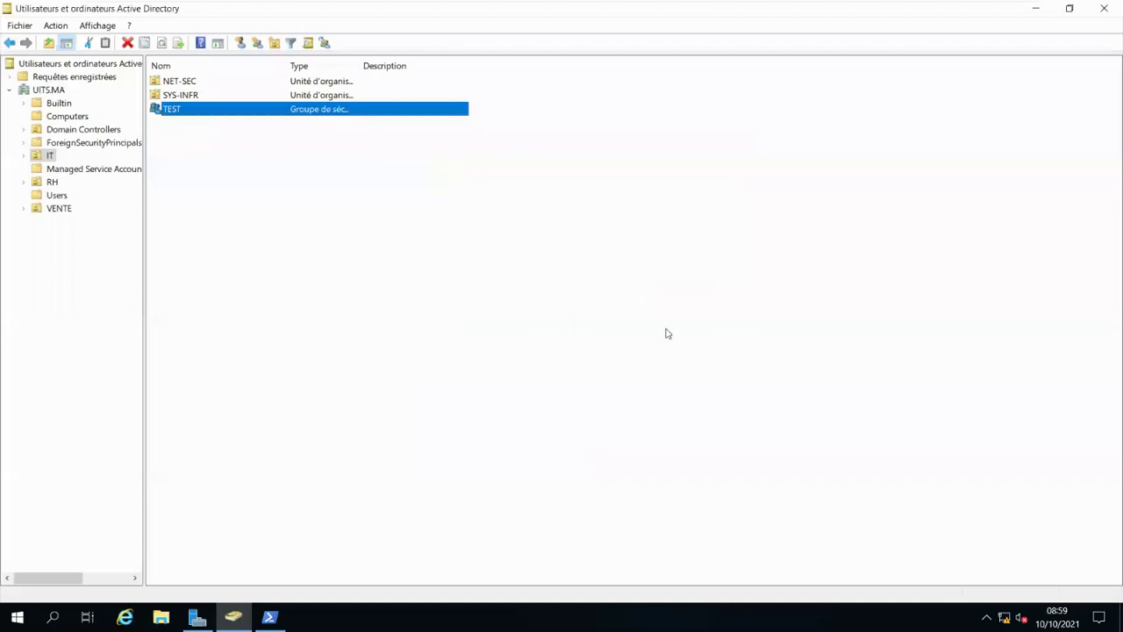
Delete the TEST group from the IT unit, confirming the deletion.
left_click(406, 328)
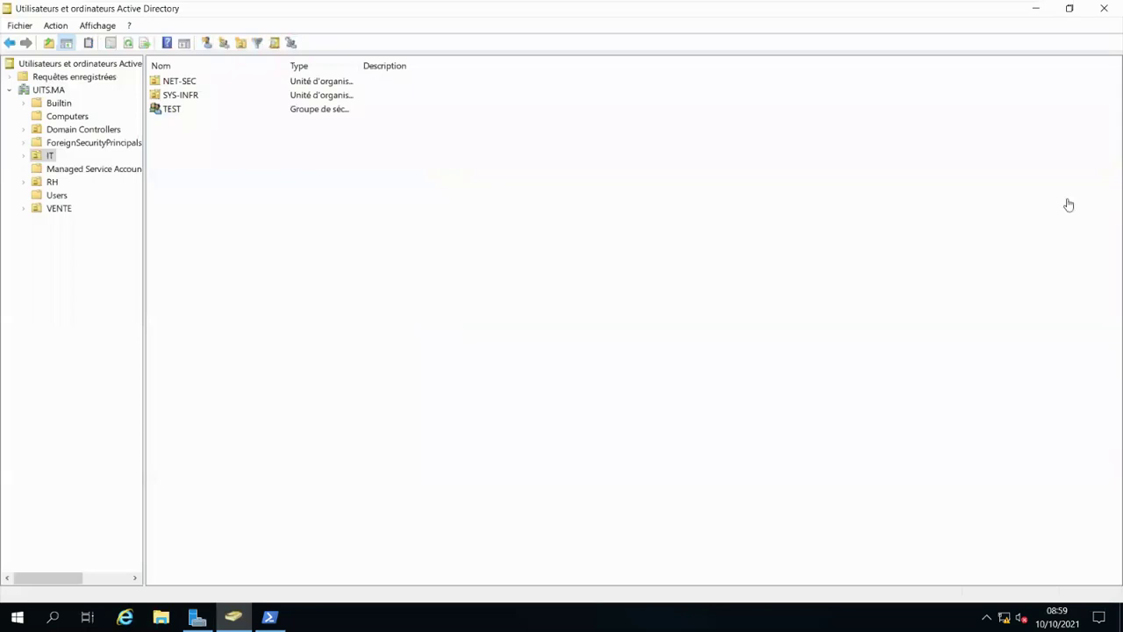
left_click(174, 112)
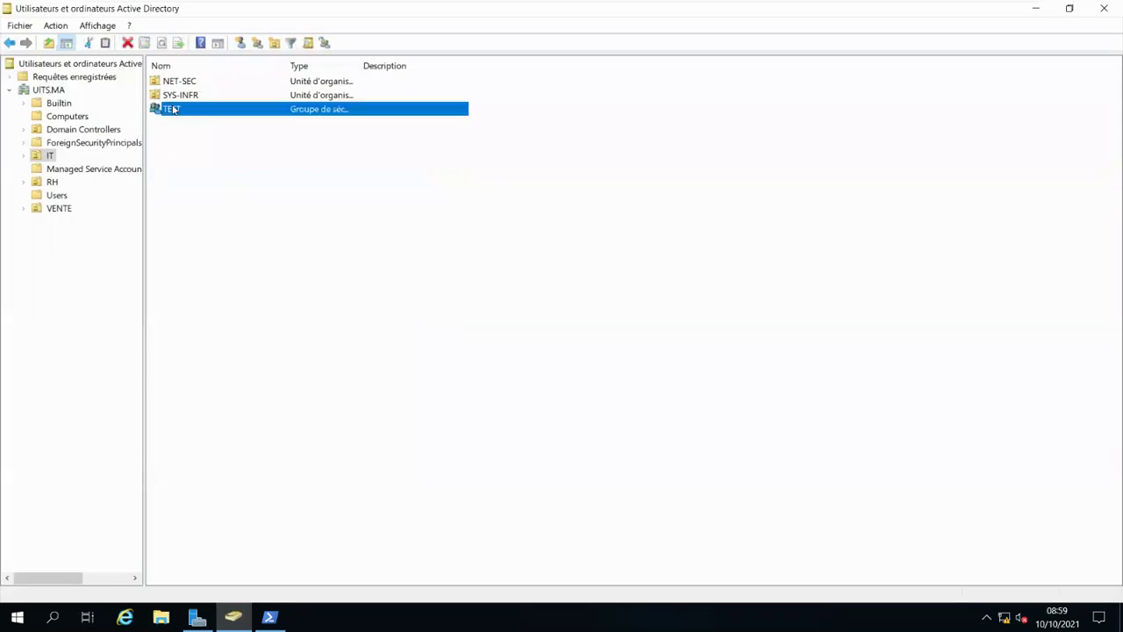
key("Delete")
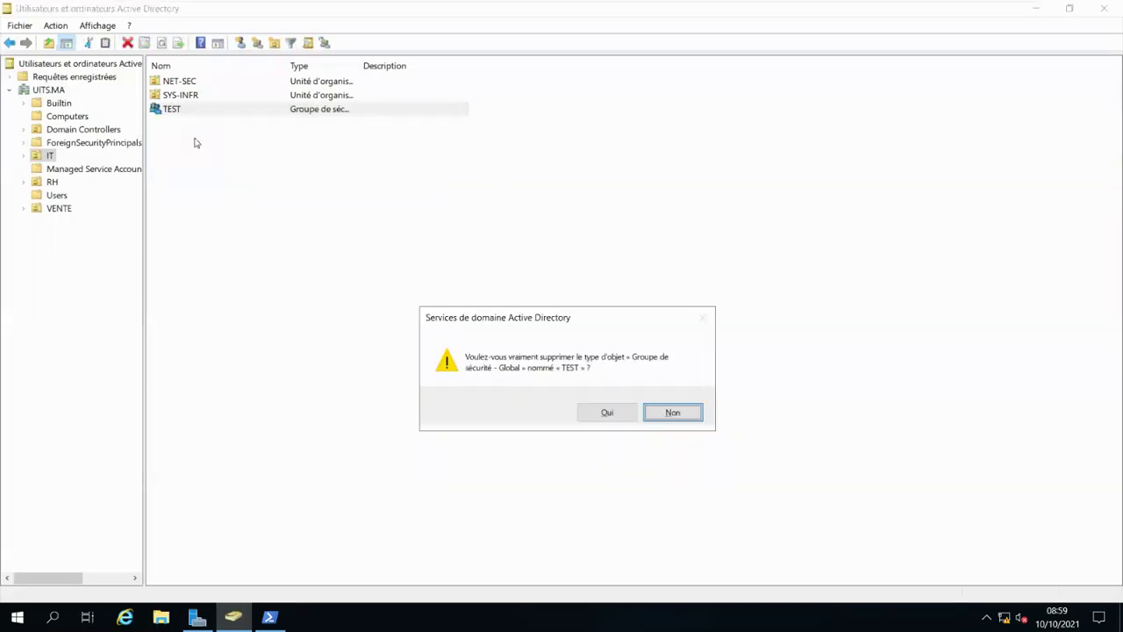
left_click(606, 413)
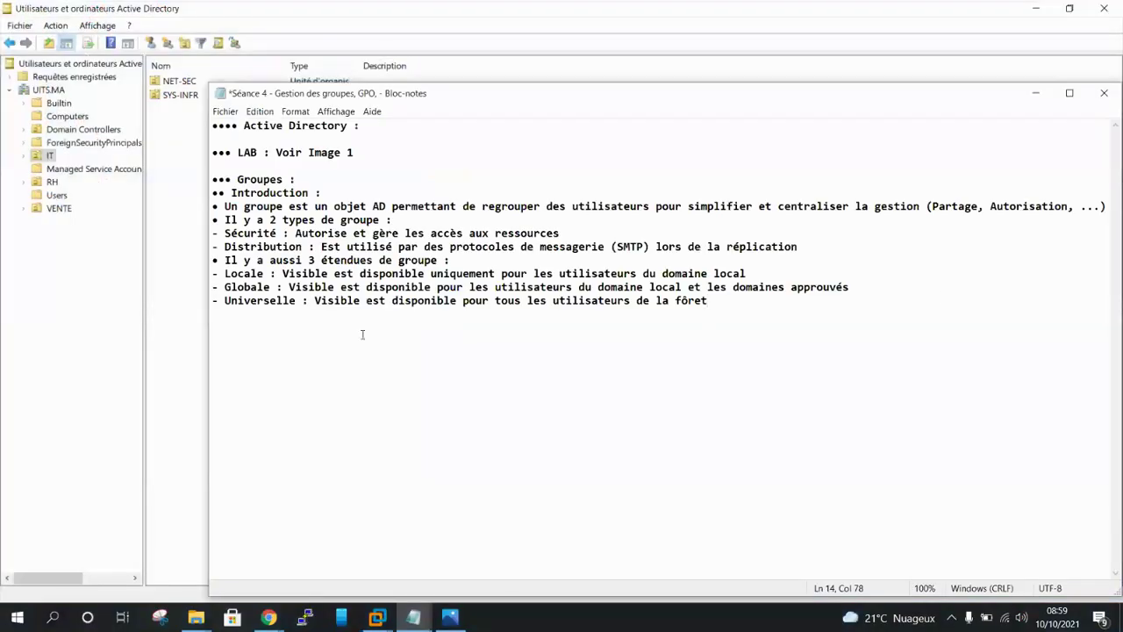
Add a '•• Création des groupes :' heading and a '• GUI :' item to the notes, saving.
left_click(736, 302)
key("Return")
key("Return")
type("•• Création des")
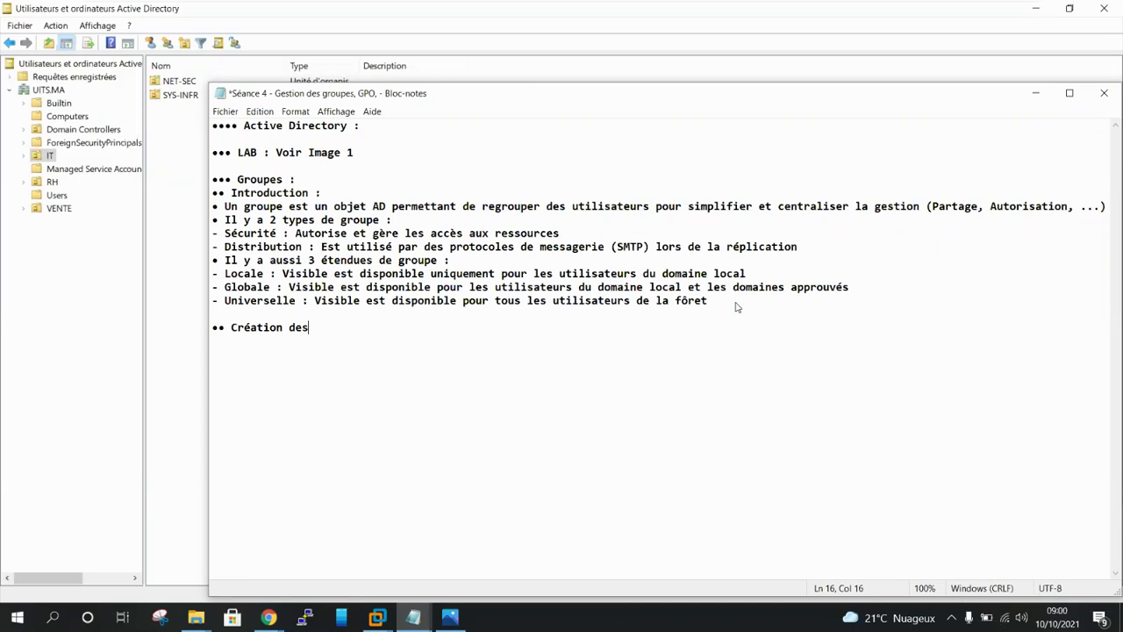
key("alt+Tab")
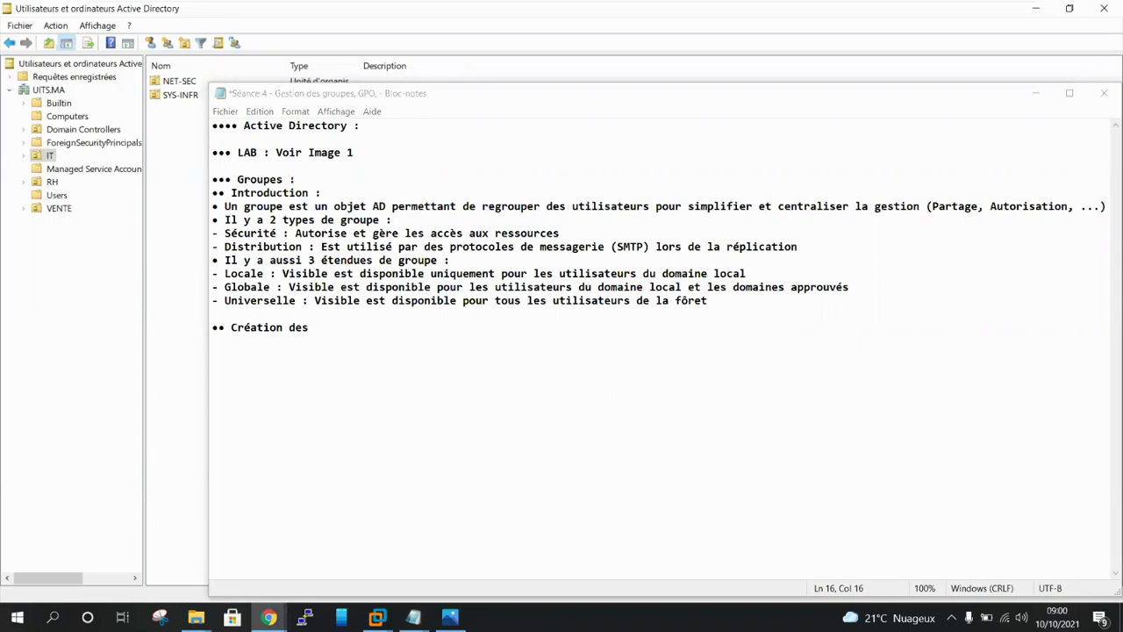
left_click(734, 327)
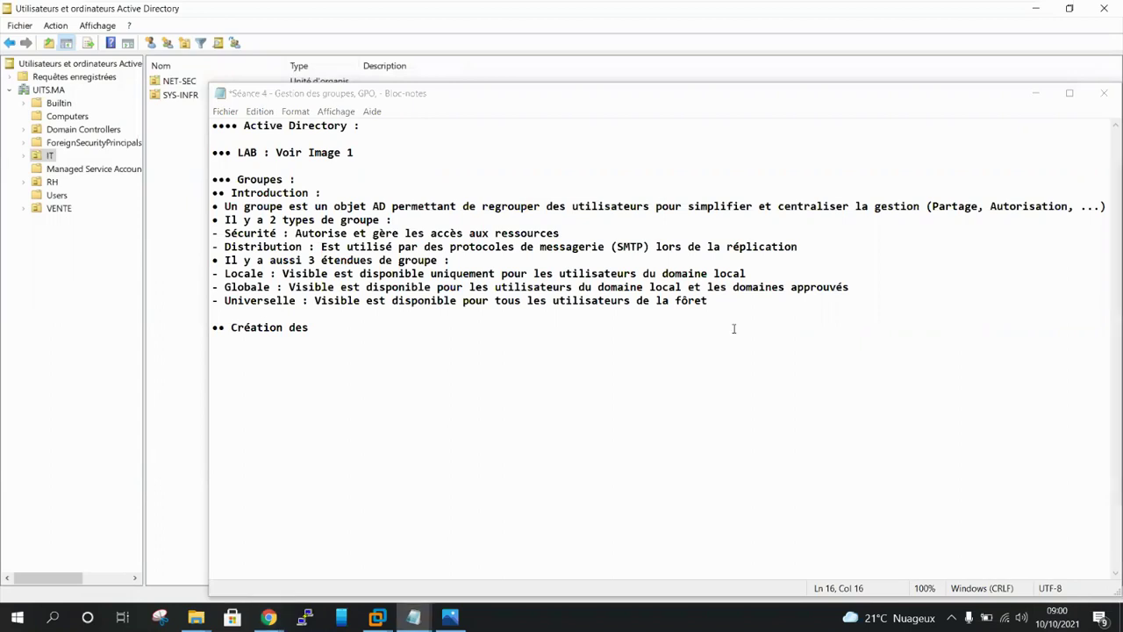
left_click(348, 332)
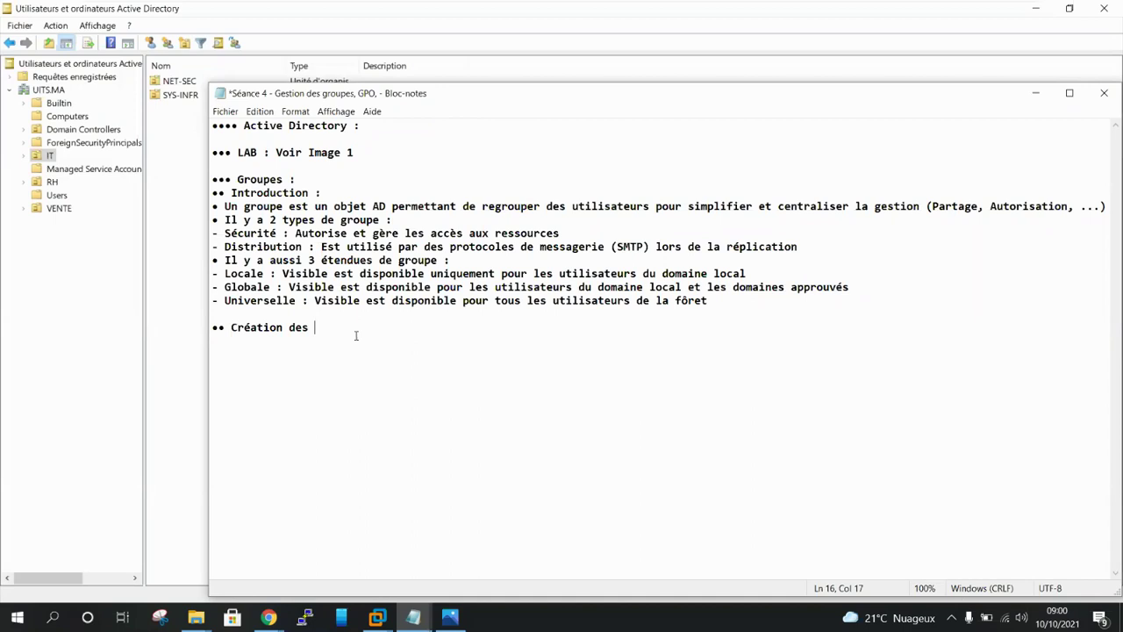
type("groupes :")
key("Return")
key("ctrl+s")
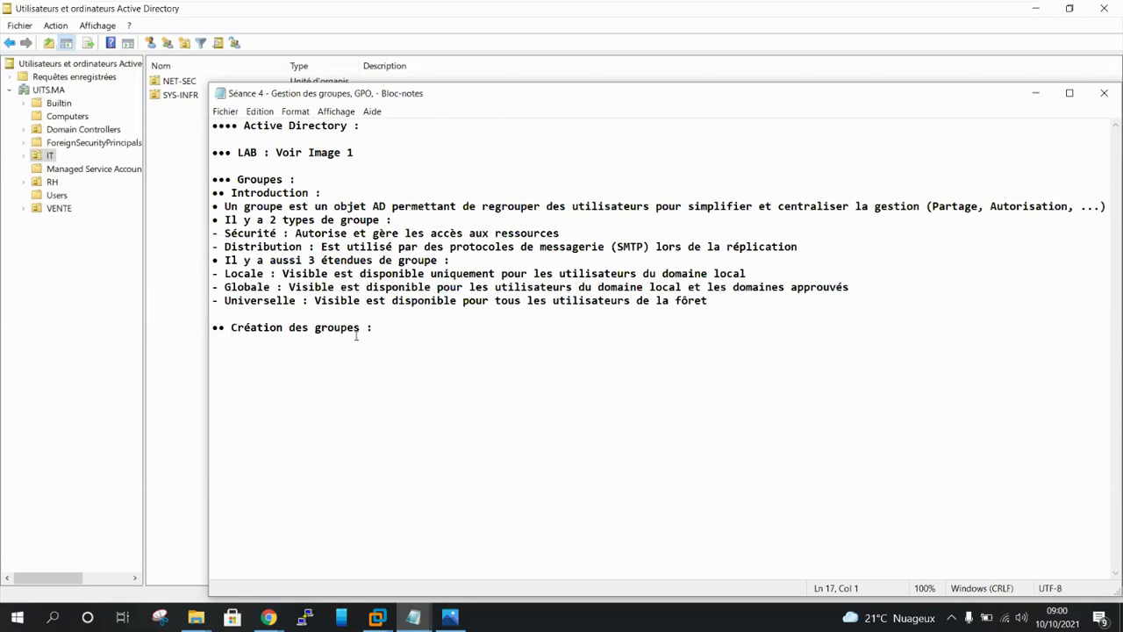
type("• ")
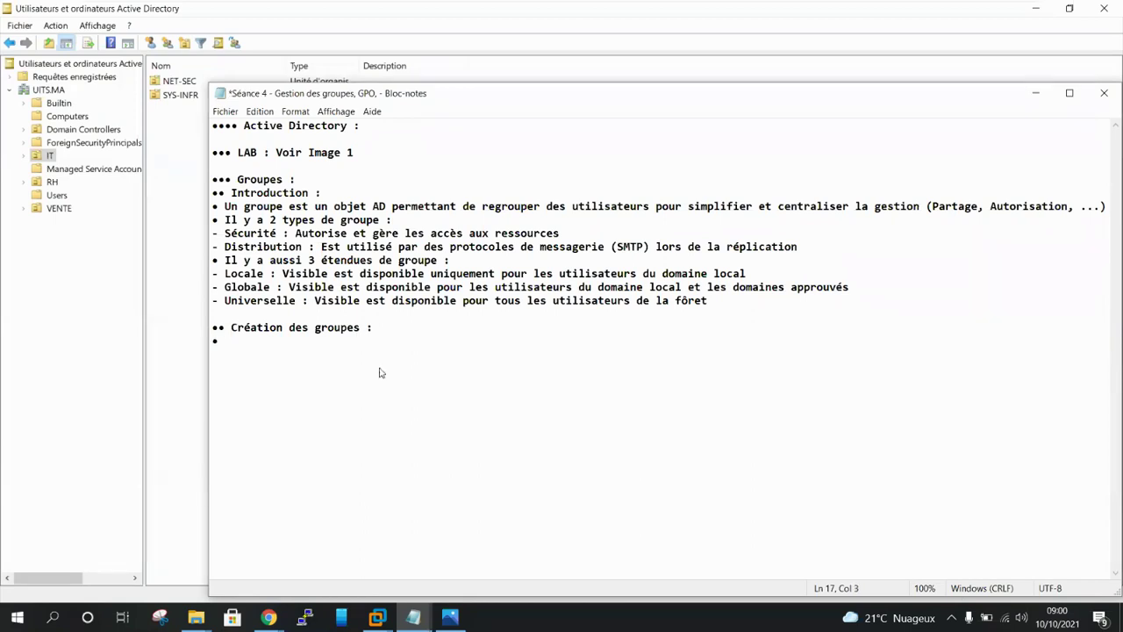
type("GUI :")
key("Return")
key("ctrl+s")
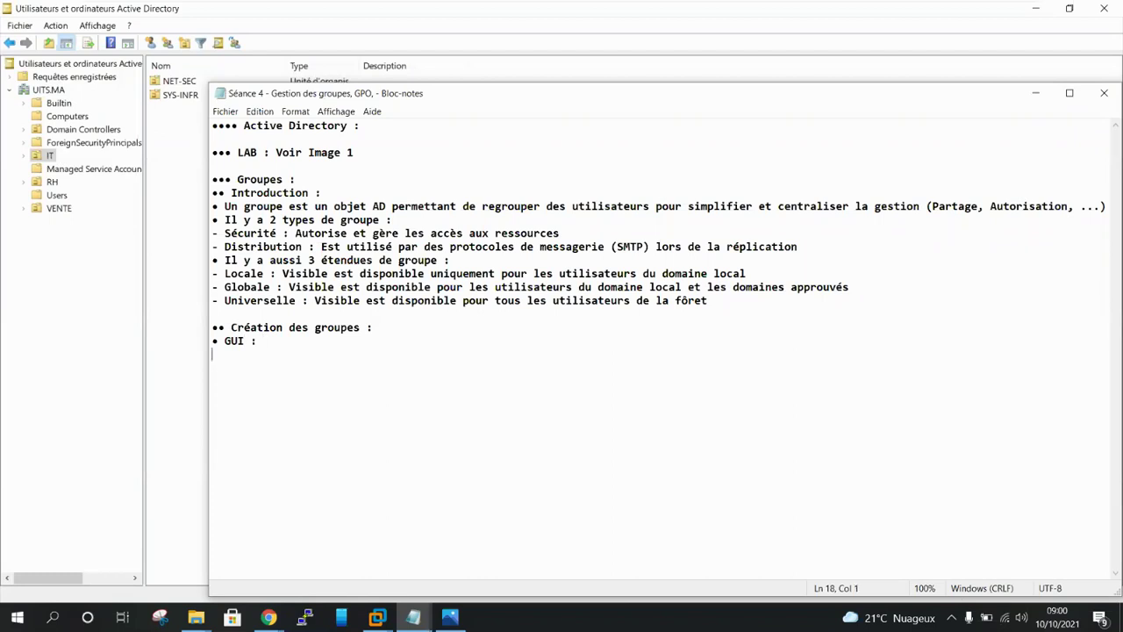
Write the GUI line: Nouveau > Groupe > Nom : IT-ADMIN > Étendue : Global > Type : Sécurité, and save.
left_click(269, 617)
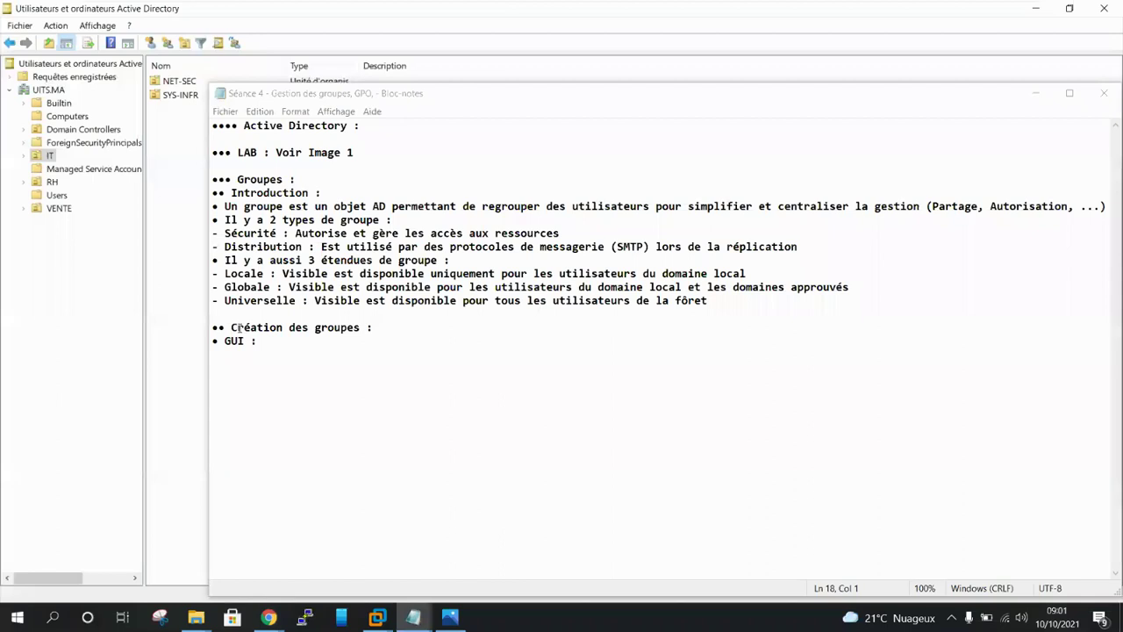
left_click(237, 367)
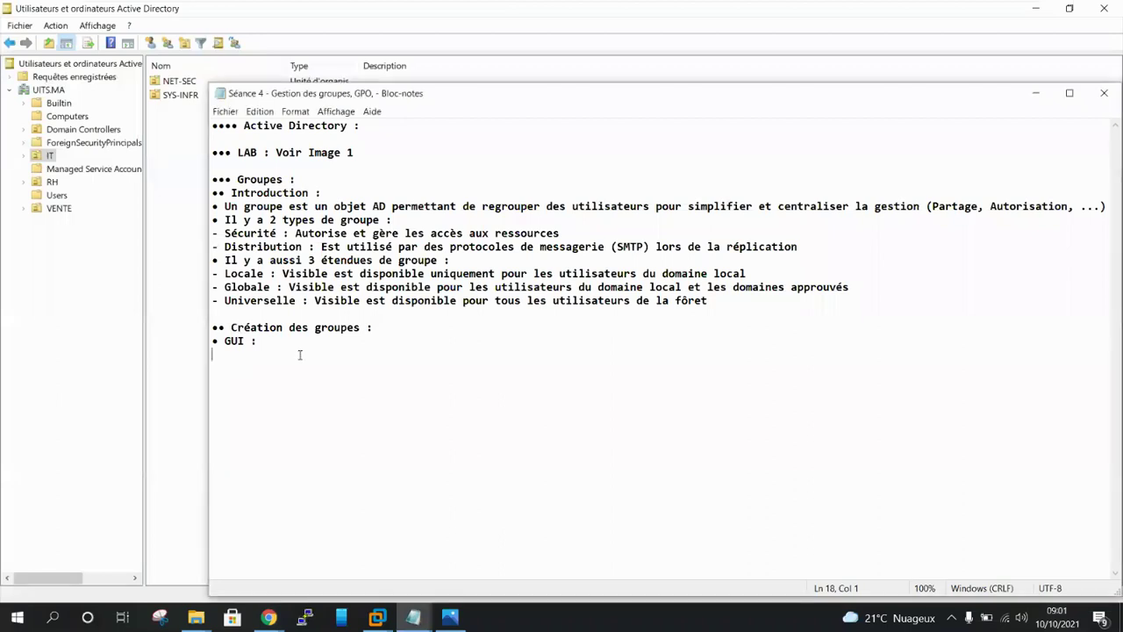
type("-")
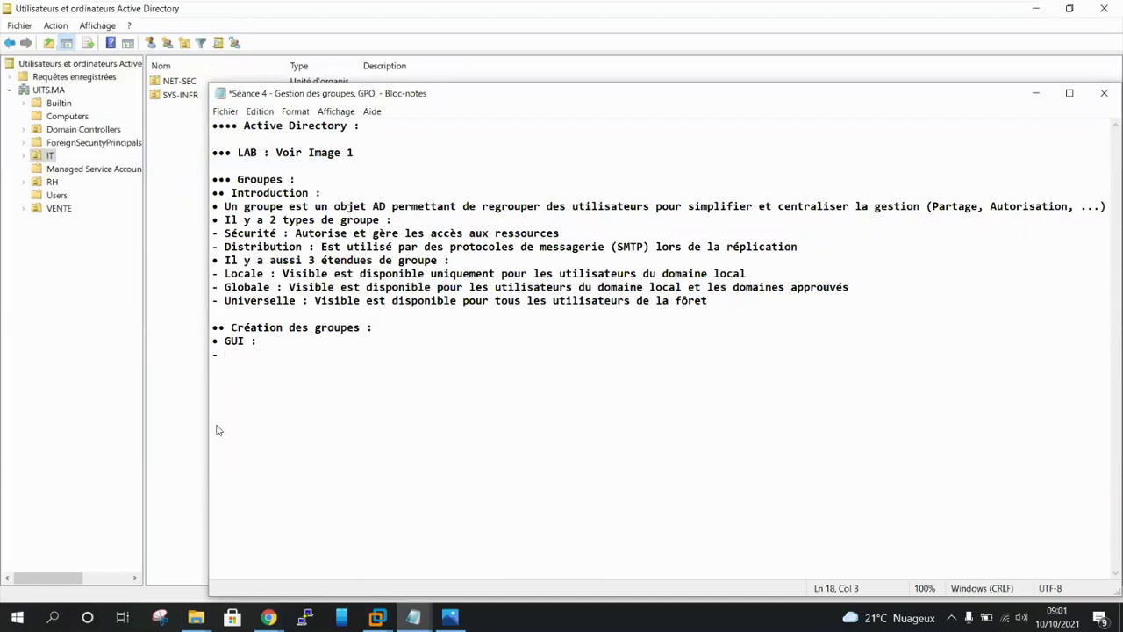
type(" Clic droite sur domaine/OU")
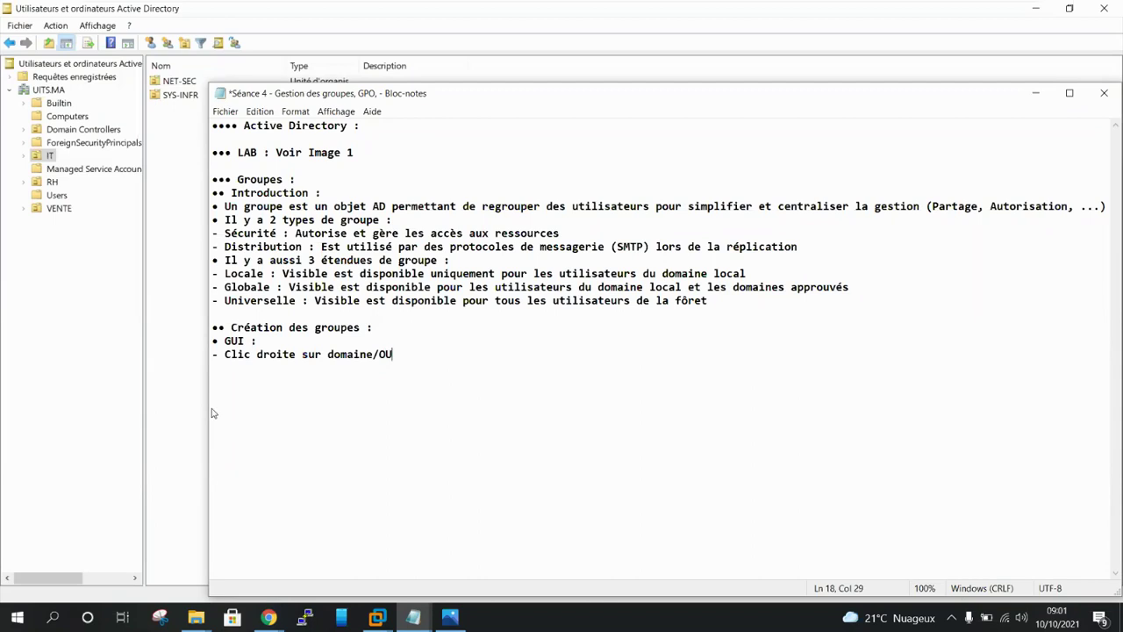
type("/... > Nouveau > Groupe > Nom :")
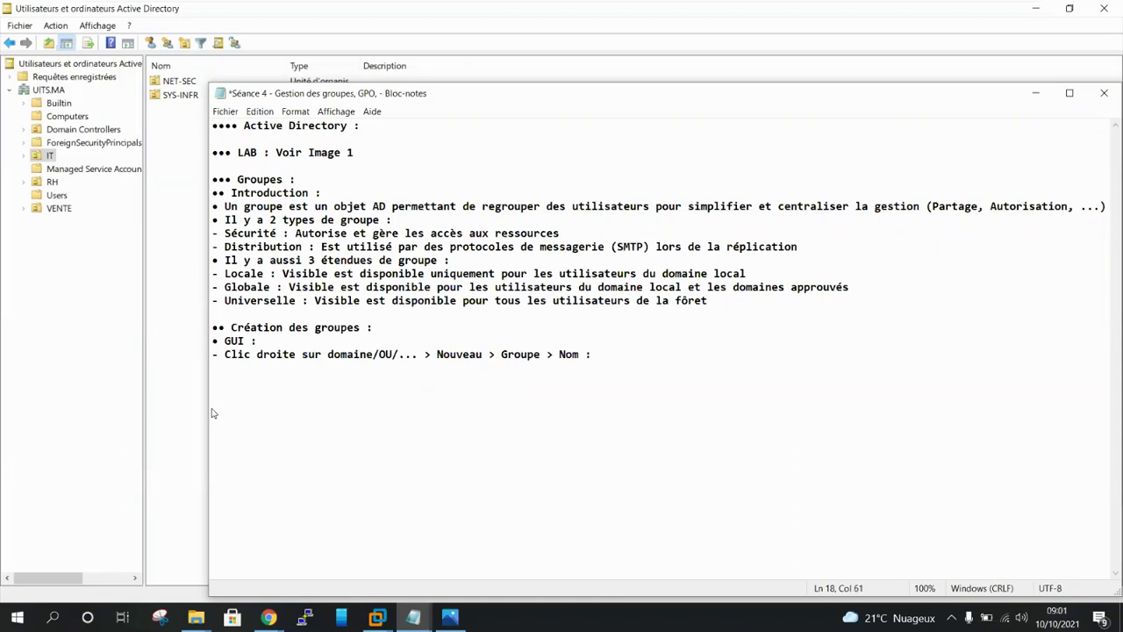
type(" IT-ADMIN > Type : Sécurité ")
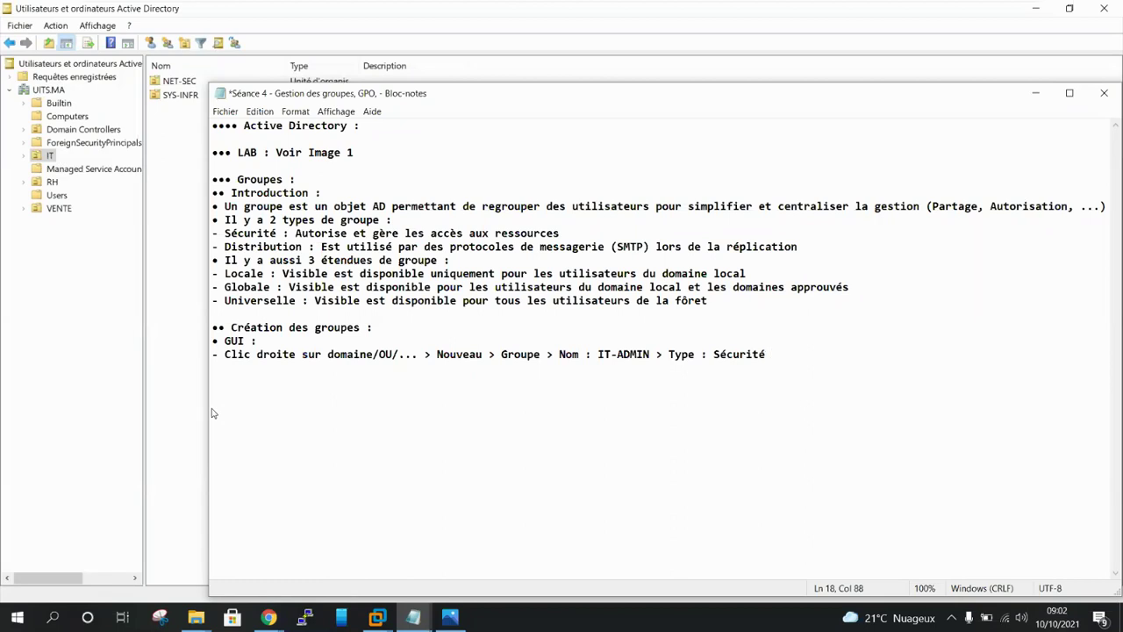
type(">")
key("BackSpace")
key("BackSpace")
key("BackSpace")
left_click(669, 354)
type("Étendue")
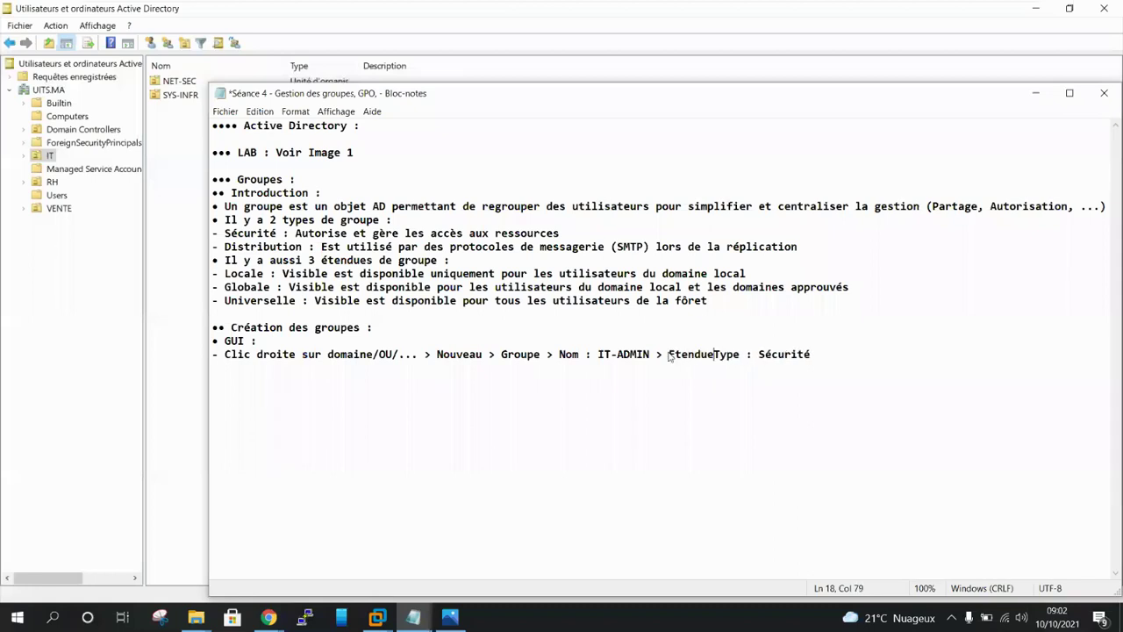
type(" : Globa")
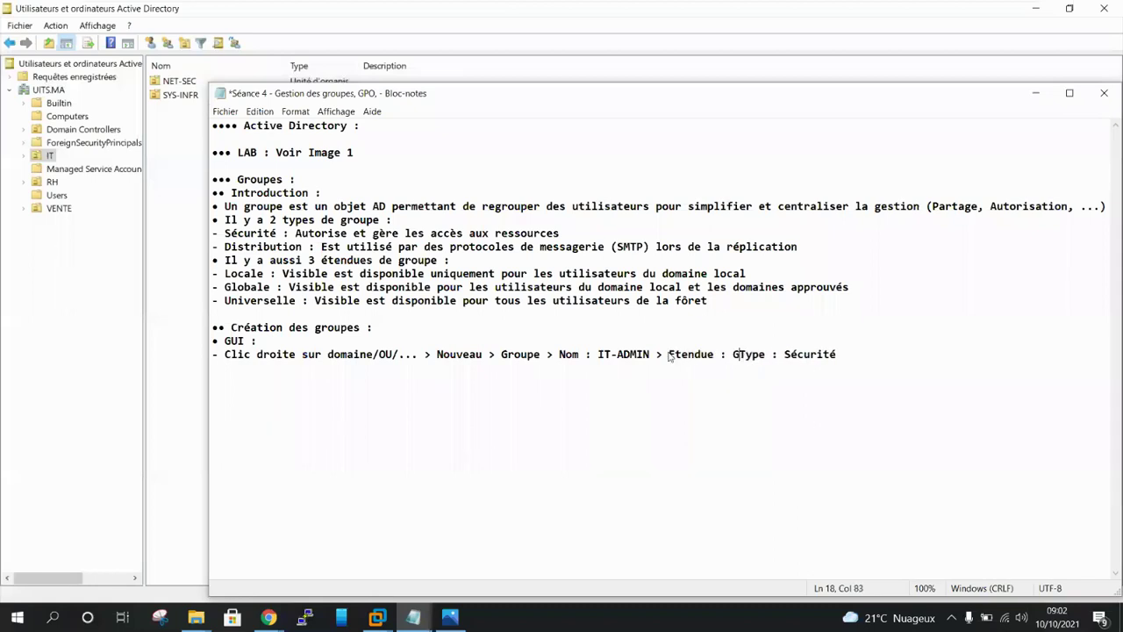
type("l :Type")
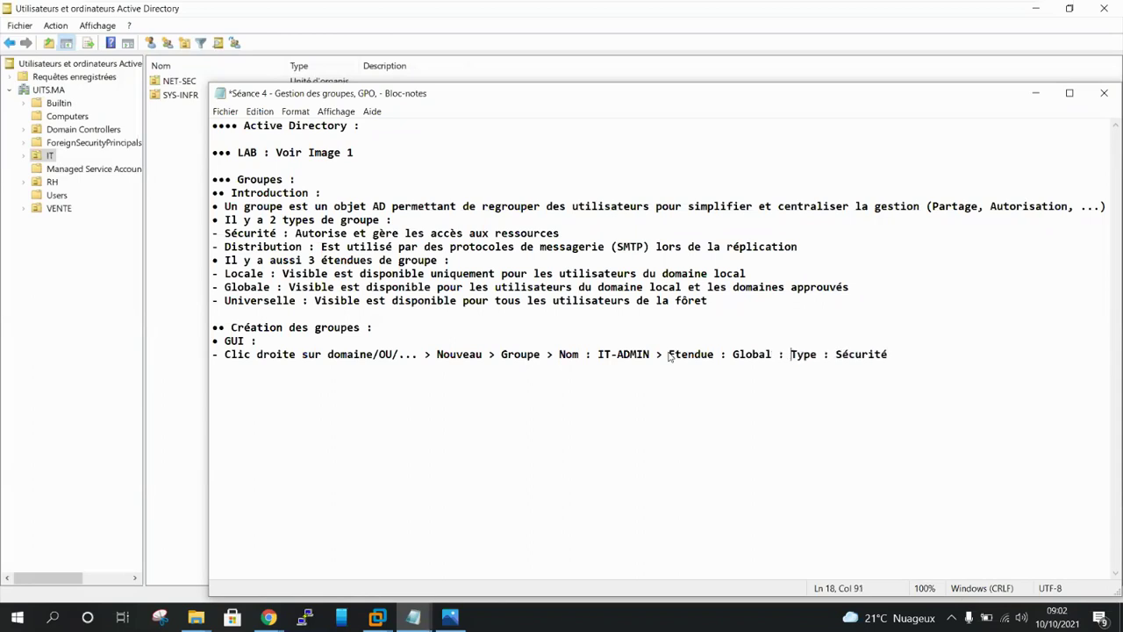
key("BackSpace")
key("BackSpace")
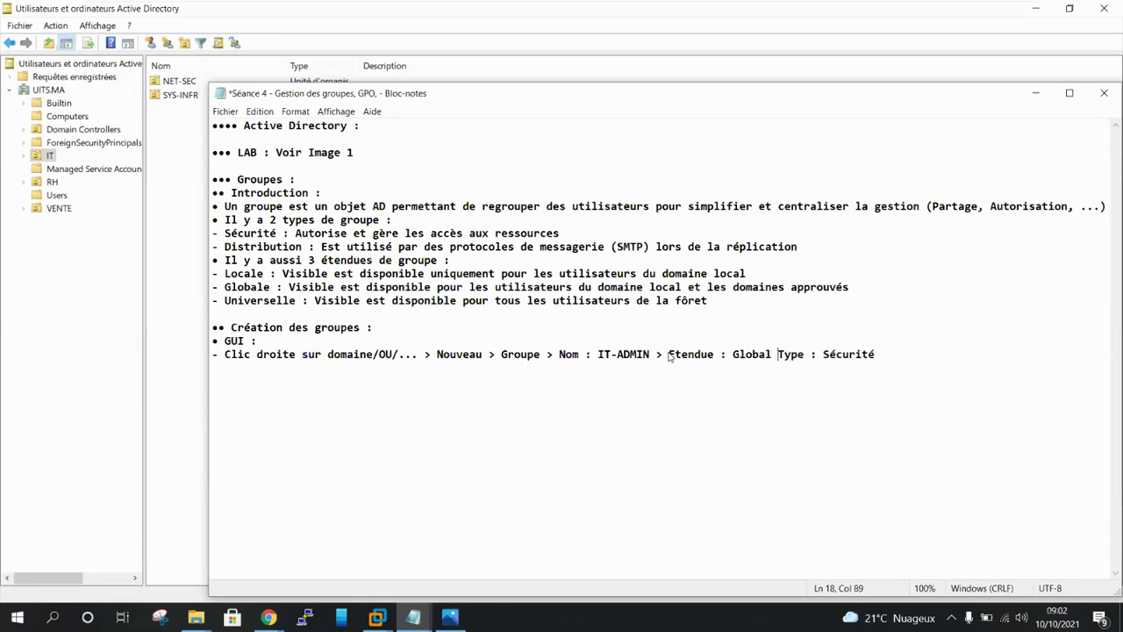
type(">")
key("ctrl+s")
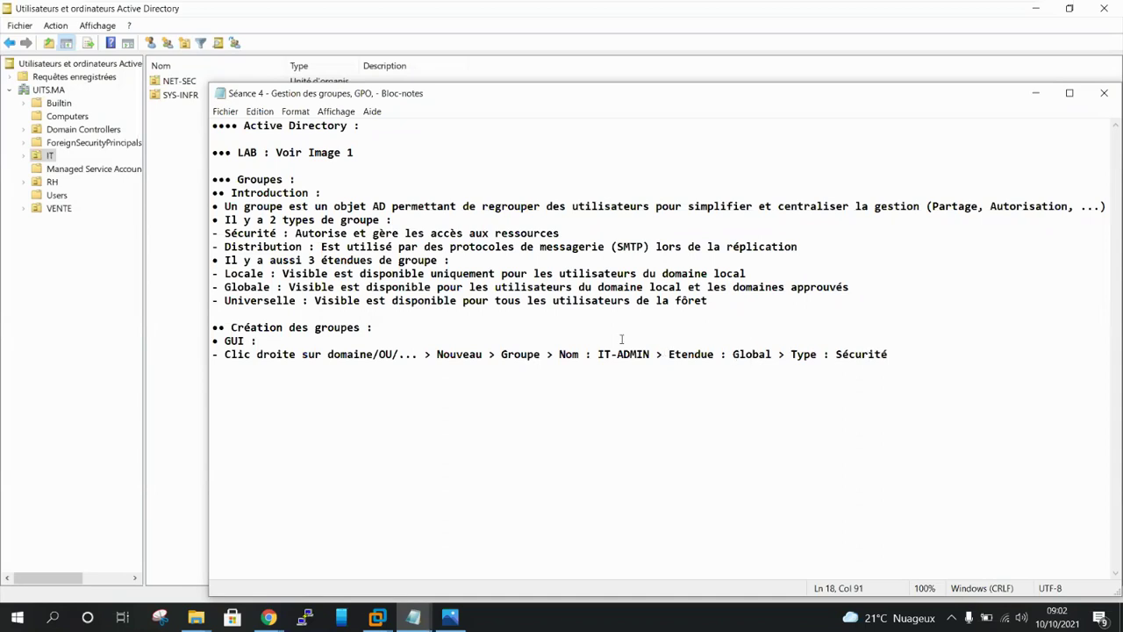
Start a new group named IT-ADMIN in the IT unit and center its dialog.
left_click(177, 266)
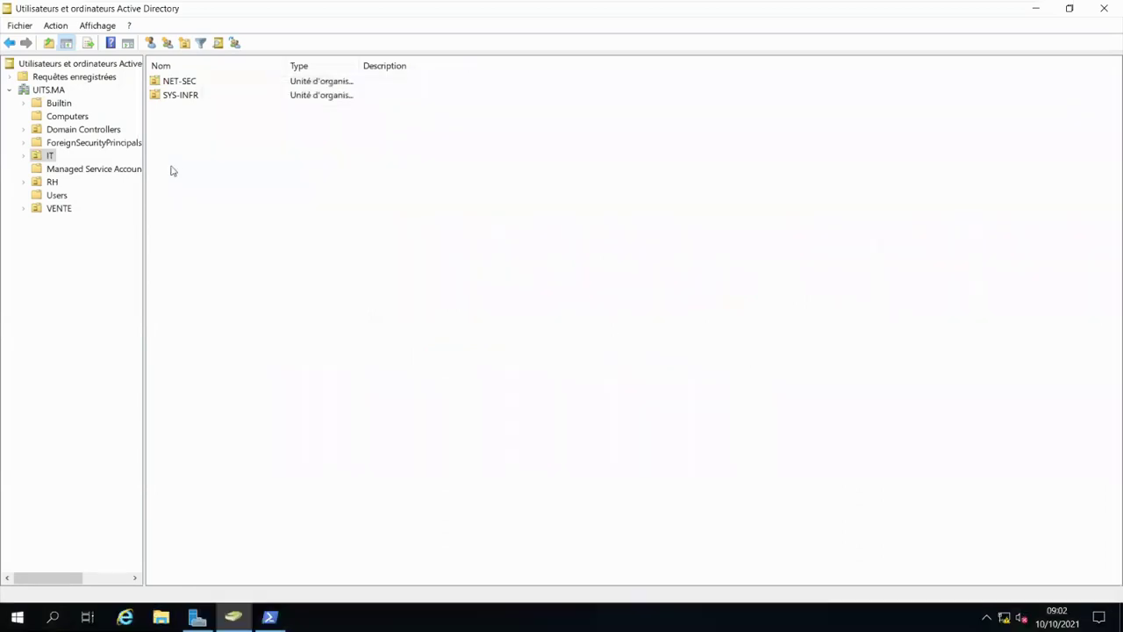
right_click(179, 111)
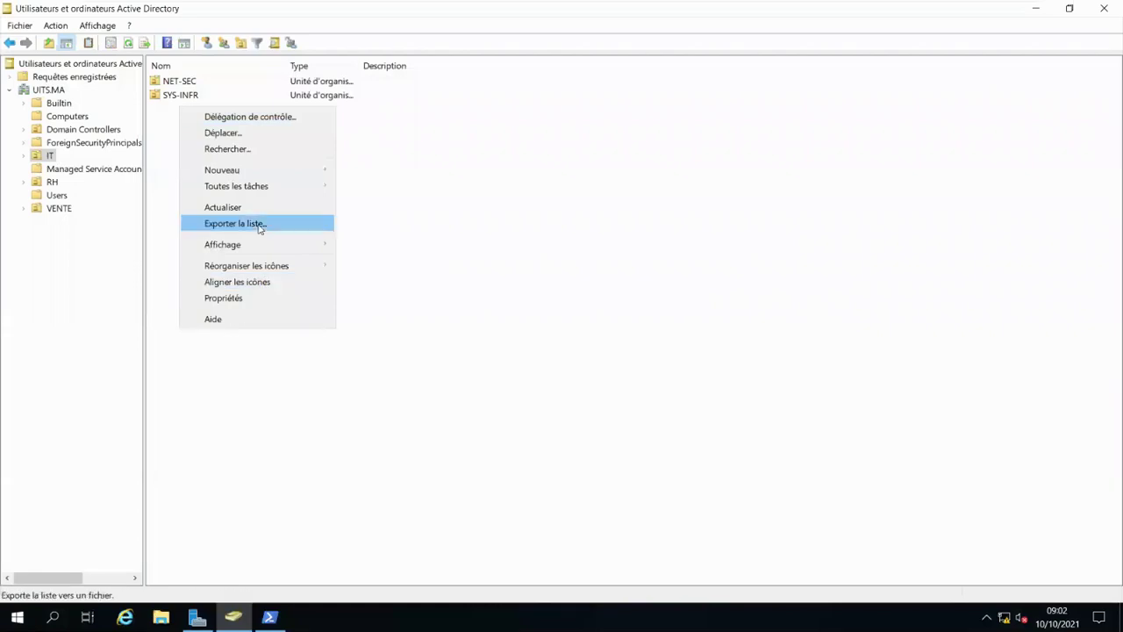
mouse_move(256, 172)
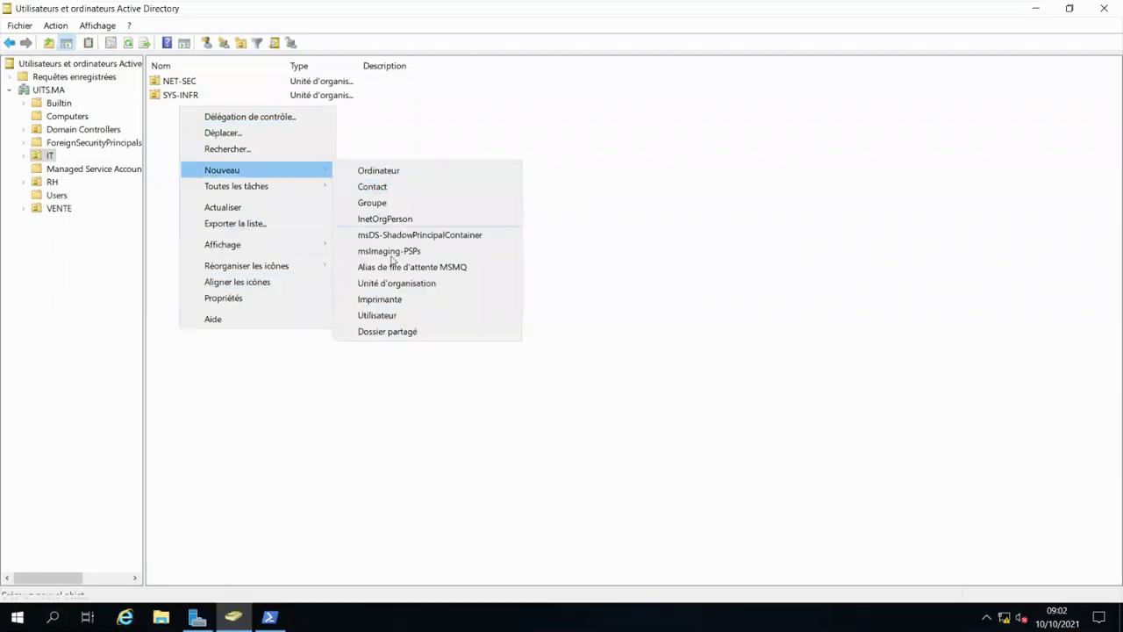
left_click(390, 204)
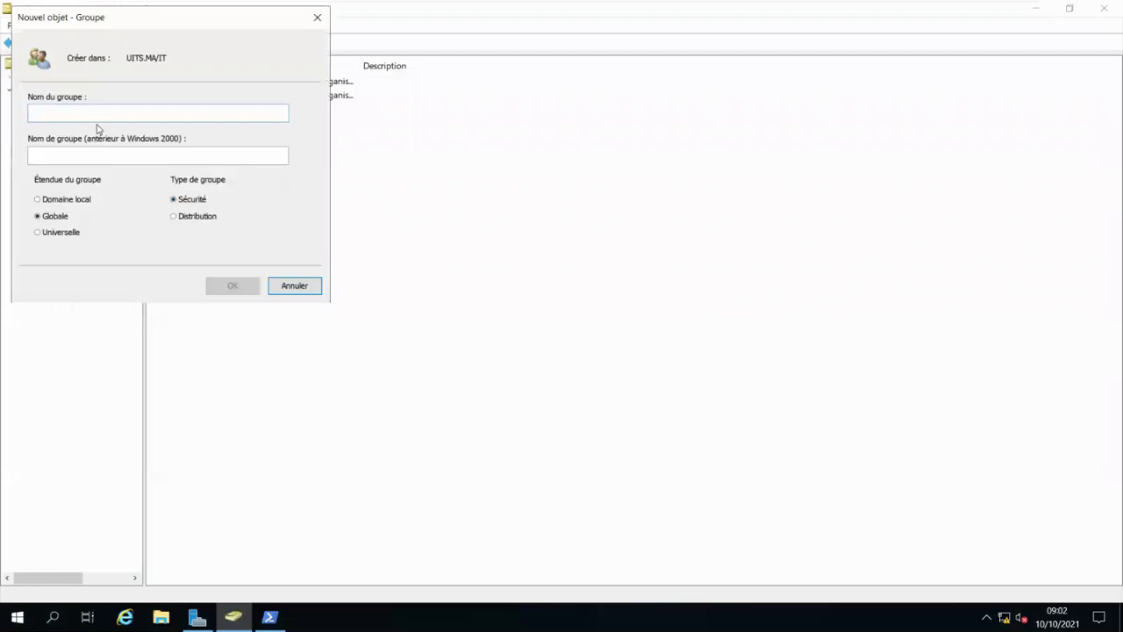
type("IT-")
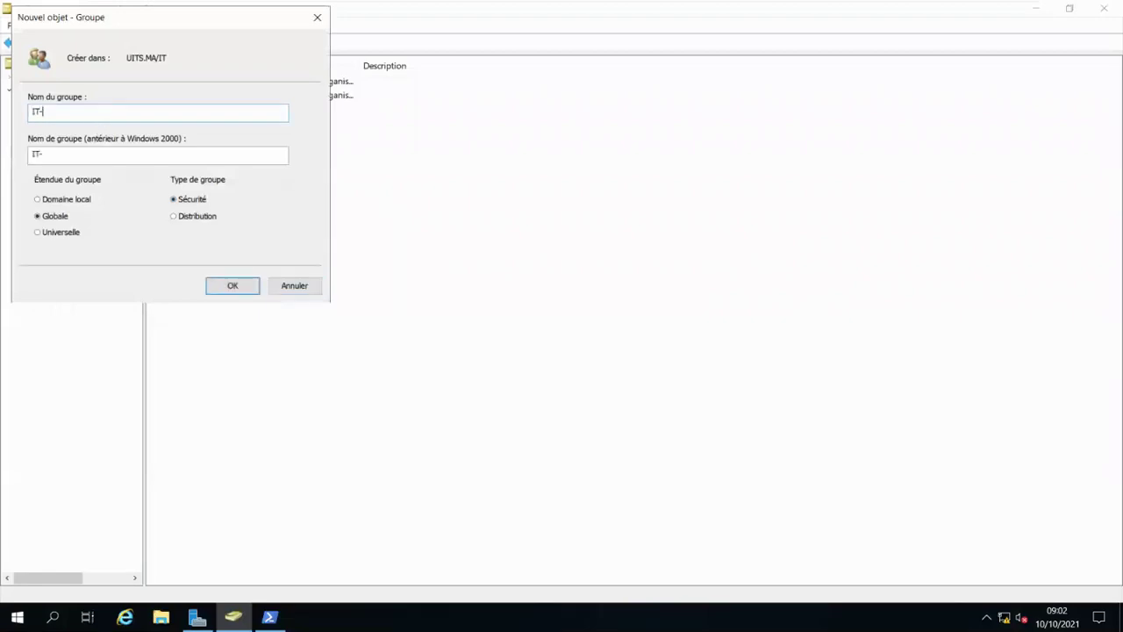
type("ADMIN")
left_click_drag(186, 17, 350, 139)
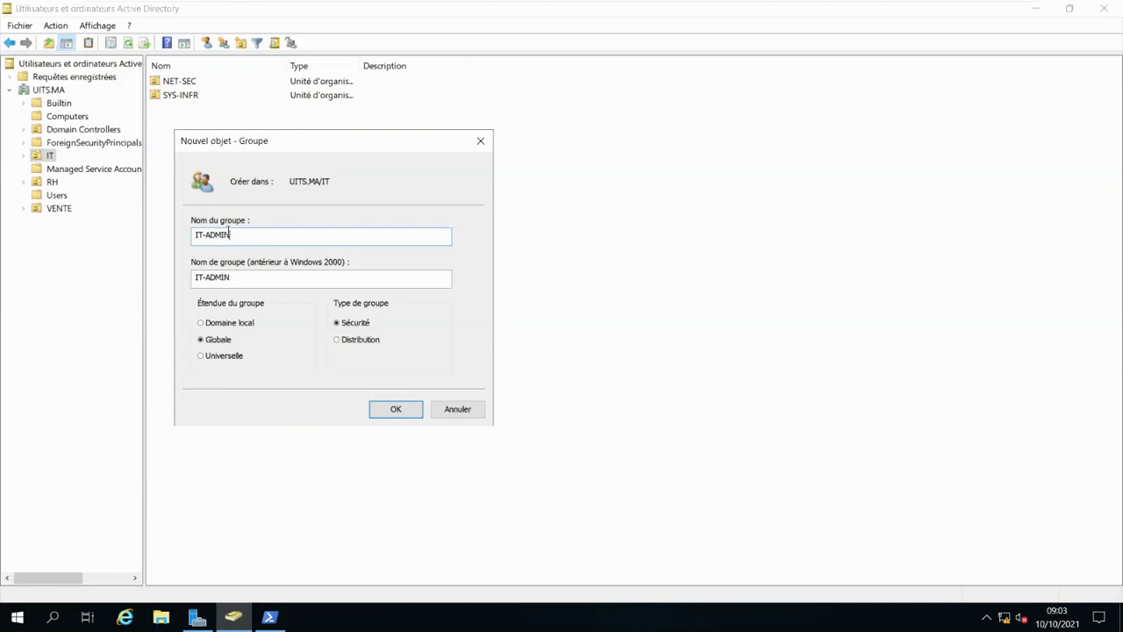
left_click(207, 356)
left_click(337, 340)
left_click(337, 324)
left_click(202, 356)
left_click(218, 343)
left_click(227, 325)
left_click(209, 341)
key("alt+Tab")
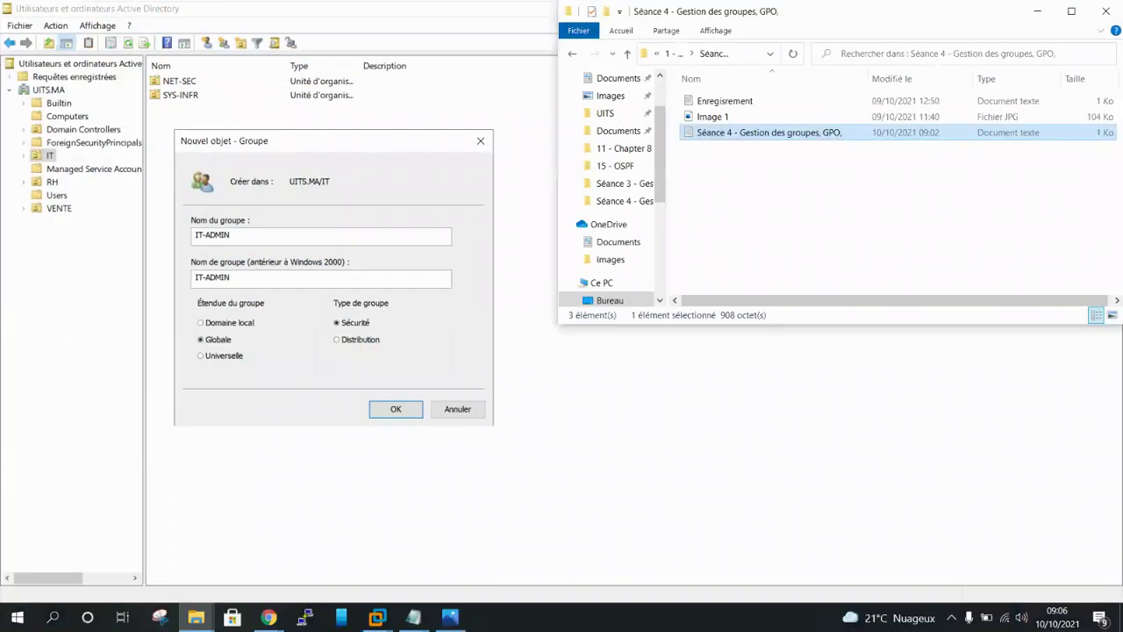
Open Image 1 in Paint, then start a new blank image.
left_click(735, 116)
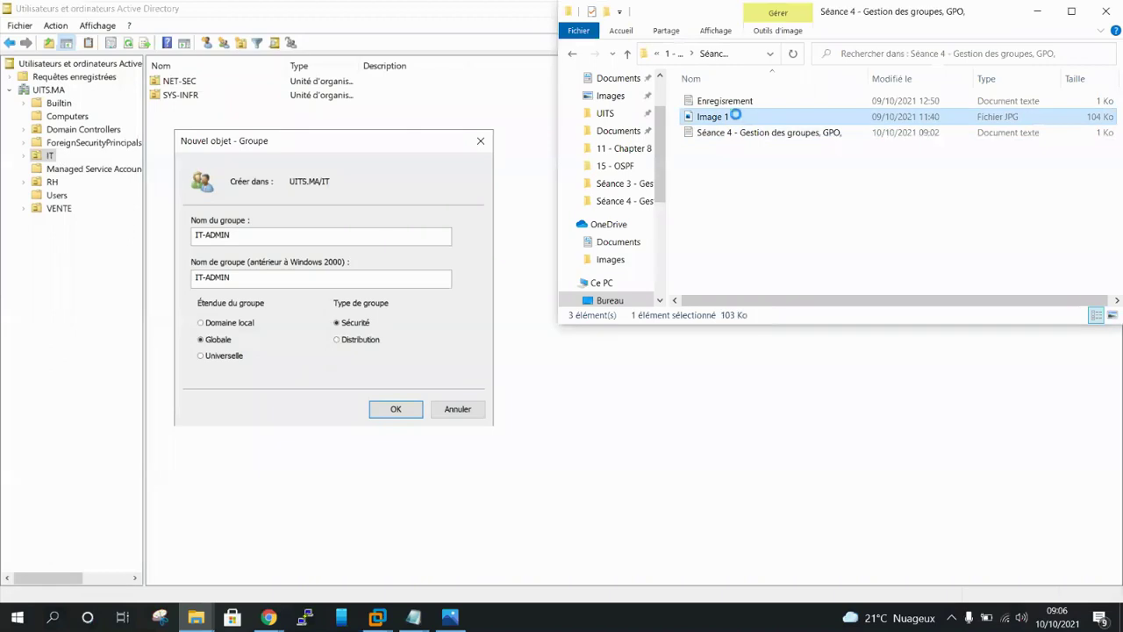
right_click(735, 116)
left_click(784, 167)
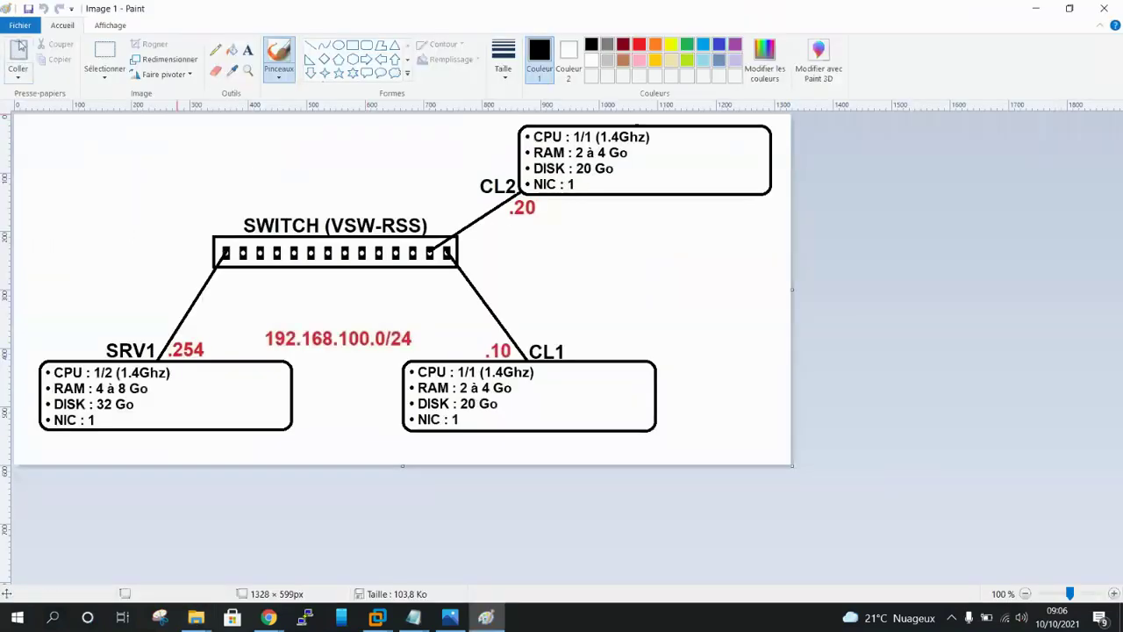
left_click(20, 25)
left_click(57, 51)
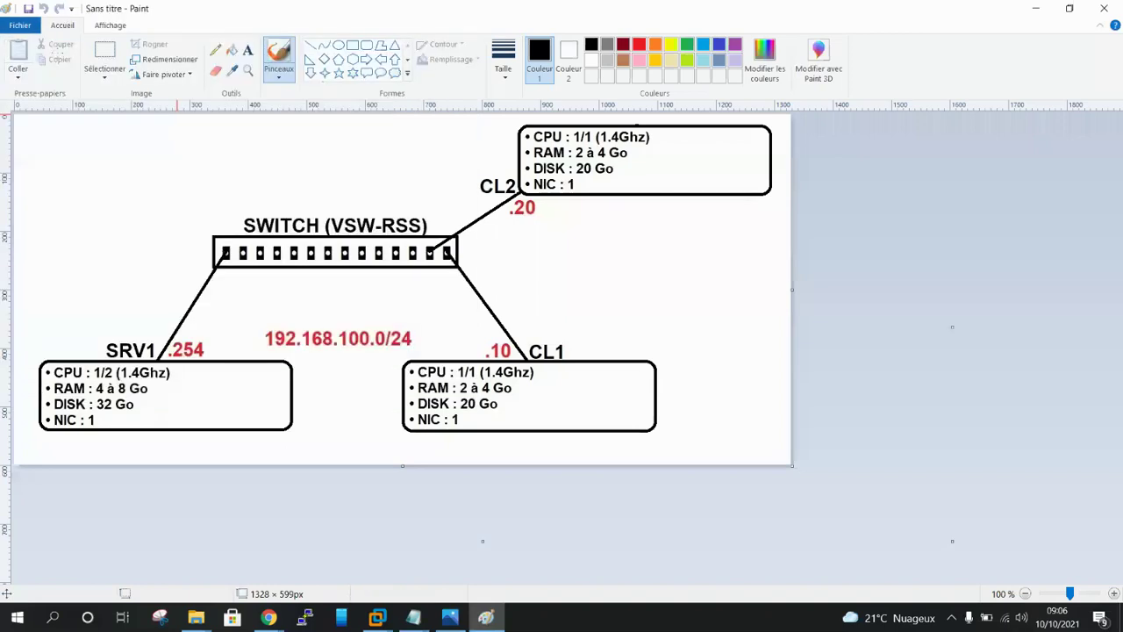
Draw a large ellipse across the canvas with the thinnest outline.
left_click(338, 45)
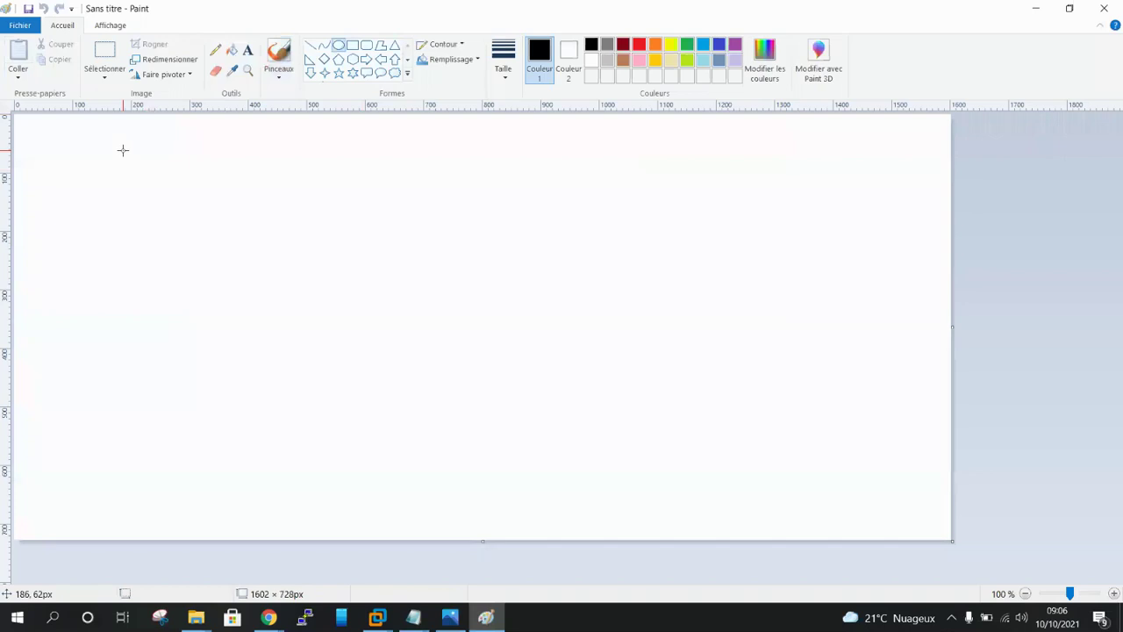
left_click_drag(100, 143, 829, 488)
mouse_move(927, 512)
left_mouse_down()
mouse_move(942, 524)
mouse_move(908, 521)
left_mouse_up()
left_click_drag(684, 406, 639, 392)
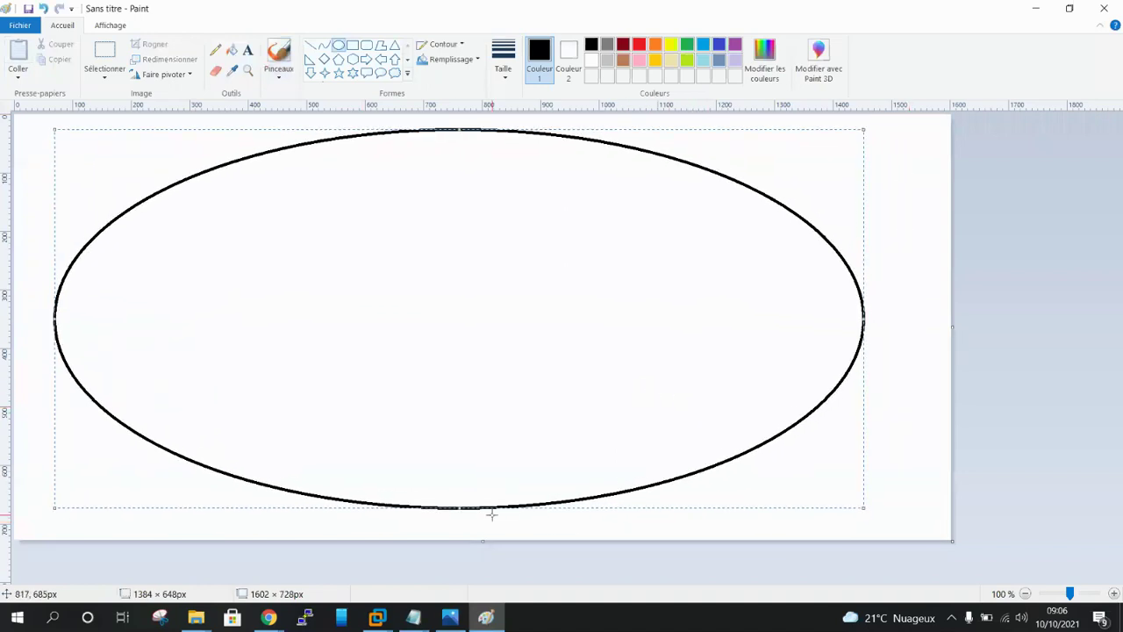
left_click(502, 73)
left_click(527, 104)
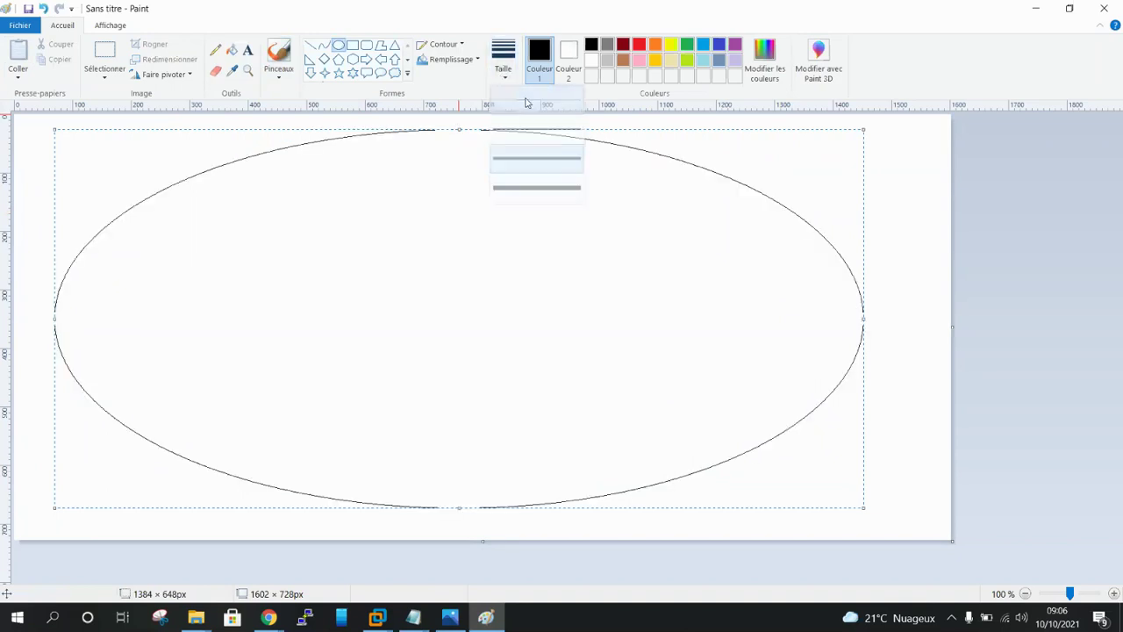
left_click(900, 181)
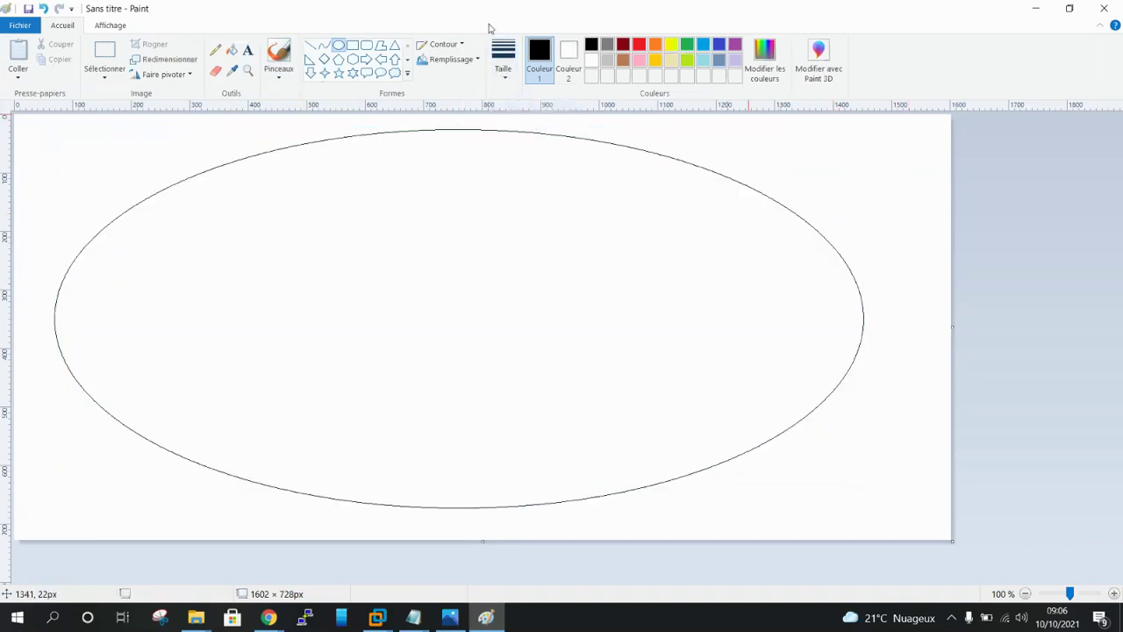
left_click(249, 50)
Add a text label 'GROUPE : ENTIER' below the ellipse.
left_click(373, 514)
type("GR")
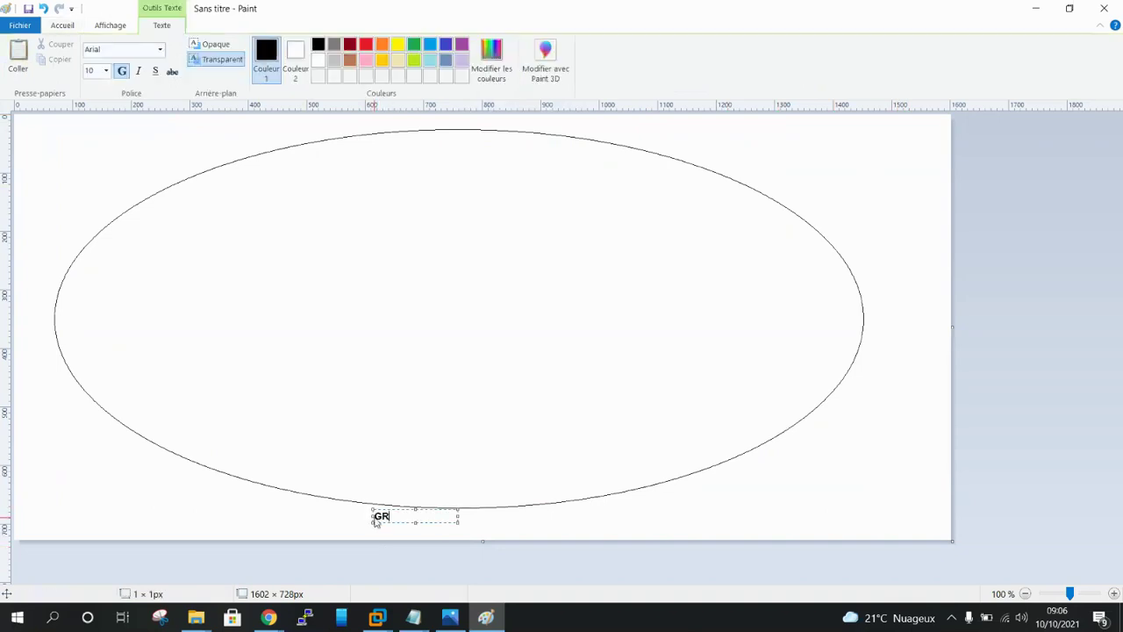
type("OUPE UNIVERSELL")
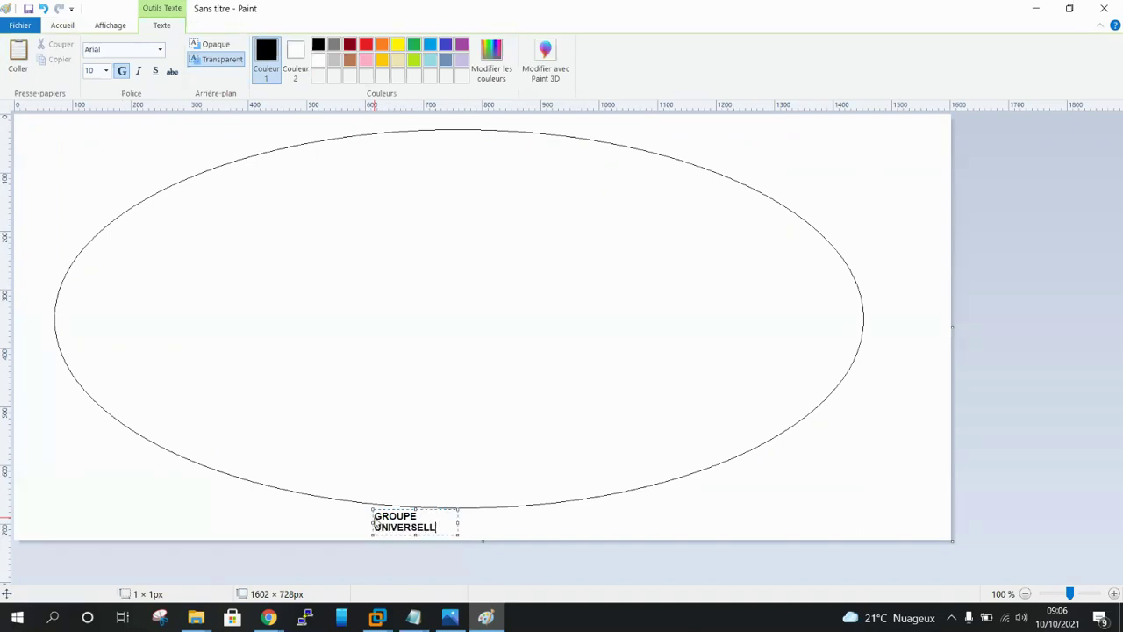
key("BackSpace")
key("BackSpace")
type("L")
type("+ Tyoe")
key("BackSpace")
key("BackSpace")
key("BackSpace")
key("BackSpace")
key("BackSpace")
key("BackSpace")
key("BackSpace")
key("BackSpace")
key("BackSpace")
key("BackSpace")
key("BackSpace")
key("BackSpace")
key("BackSpace")
key("BackSpace")
key("BackSpace")
key("BackSpace")
key("BackSpace")
key("BackSpace")
key("BackSpace")
key("BackSpace")
key("BackSpace")
key("BackSpace")
key("BackSpace")
key("BackSpace")
type("G")
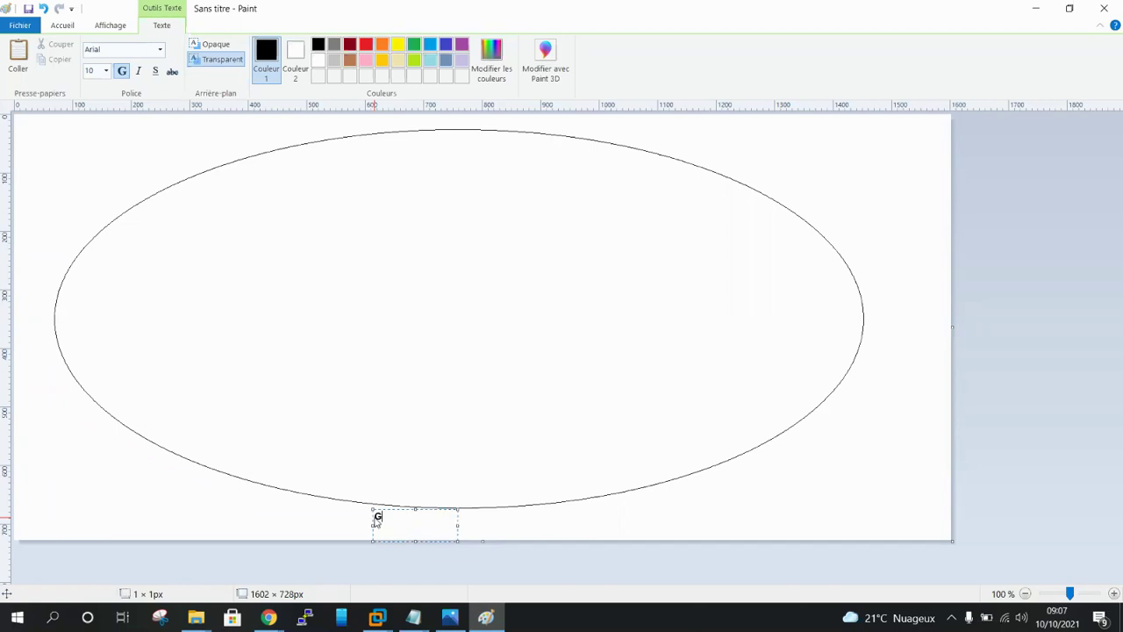
type("ROUPE :")
type("ENTIER")
left_click_drag(457, 525, 605, 529)
key("ctrl+a")
key("ctrl+c")
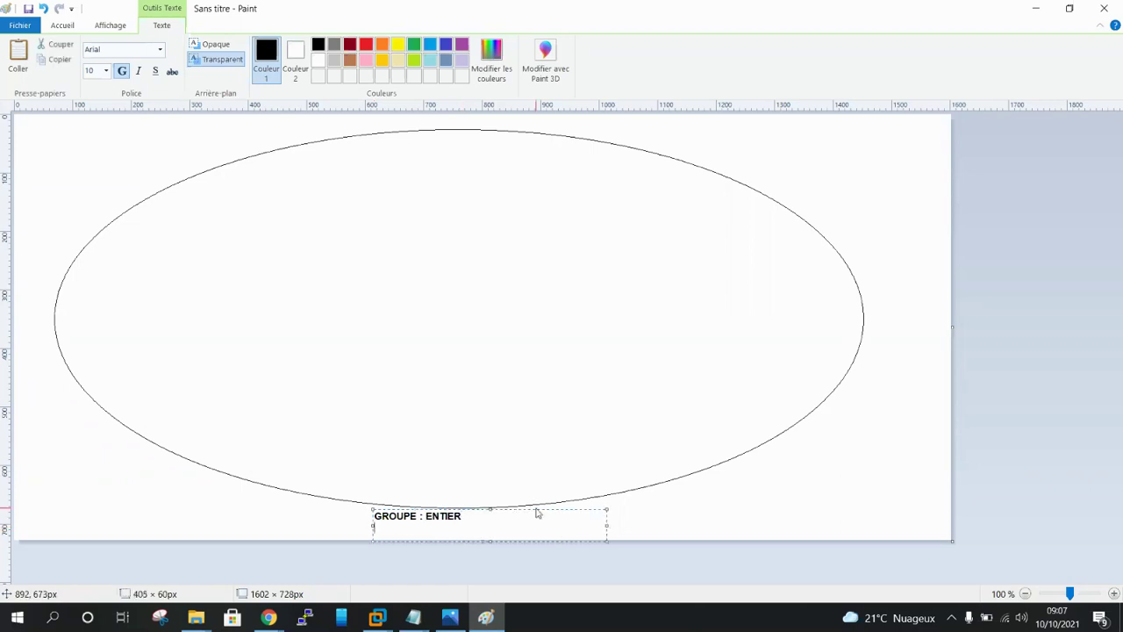
key("Delete")
type("T")
key("BackSpace")
key("ctrl+v")
Append '(Type : Distribution + Etendue : Universelle)' to the label and color it red.
type("(Type : Universelle")
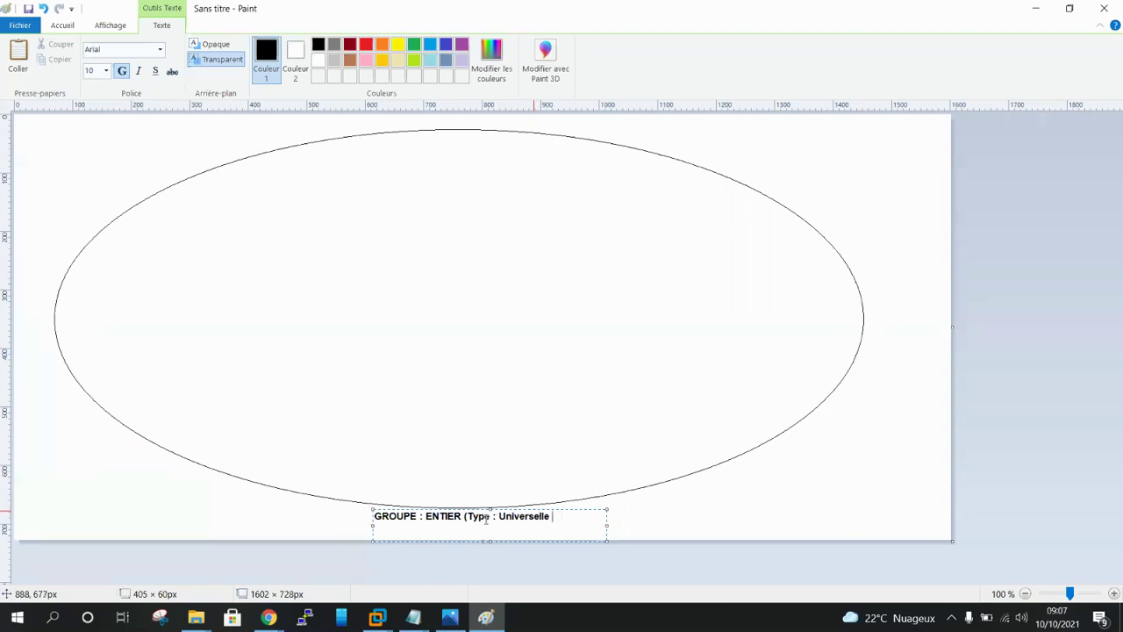
left_click(500, 517)
type("Distribution + Etendue")
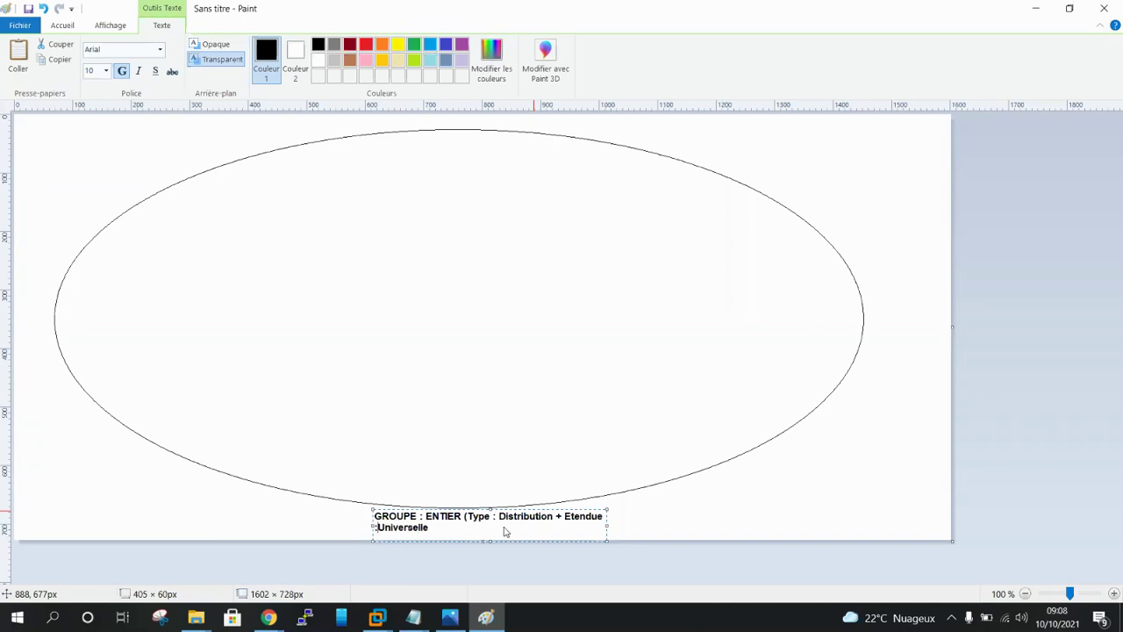
left_click_drag(607, 527, 698, 527)
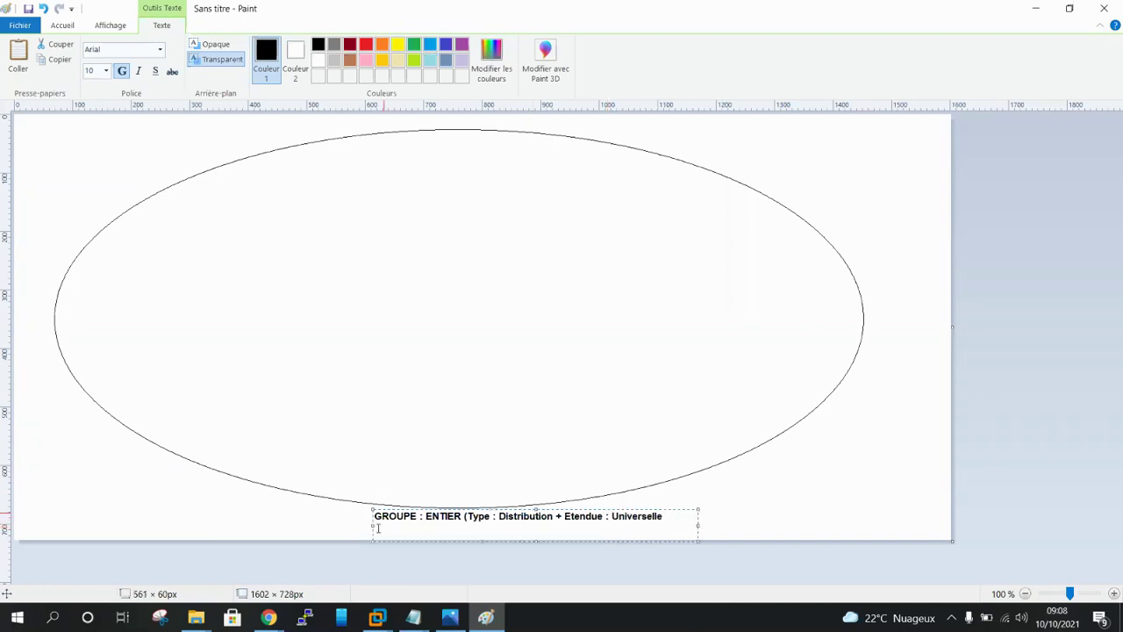
left_click_drag(372, 525, 272, 526)
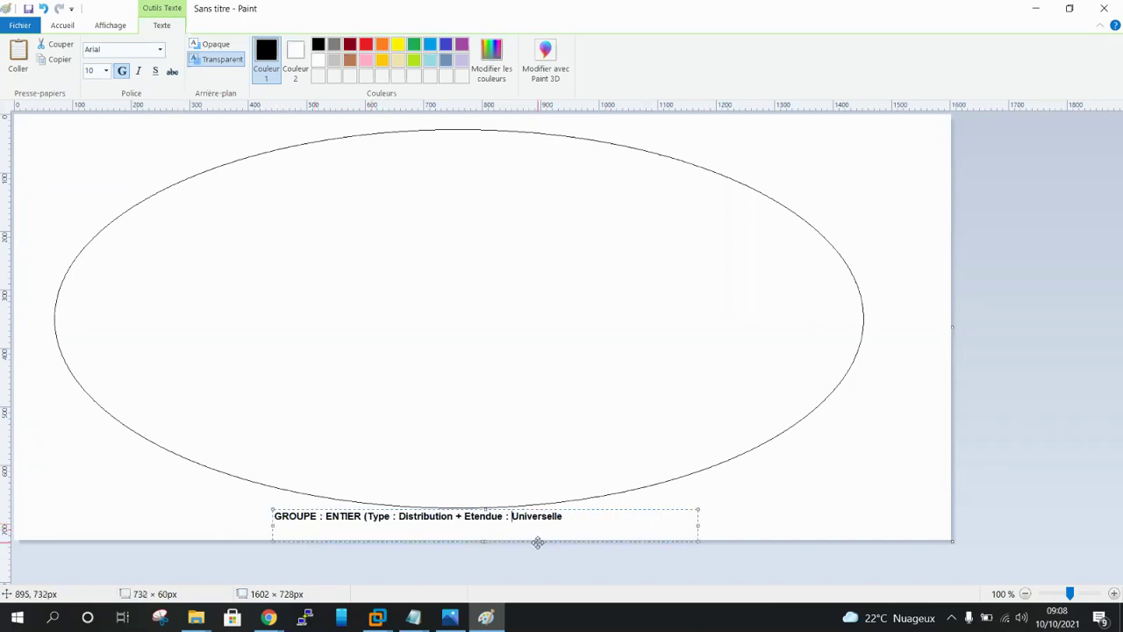
left_click(567, 517)
type(")")
left_click_drag(364, 518, 569, 517)
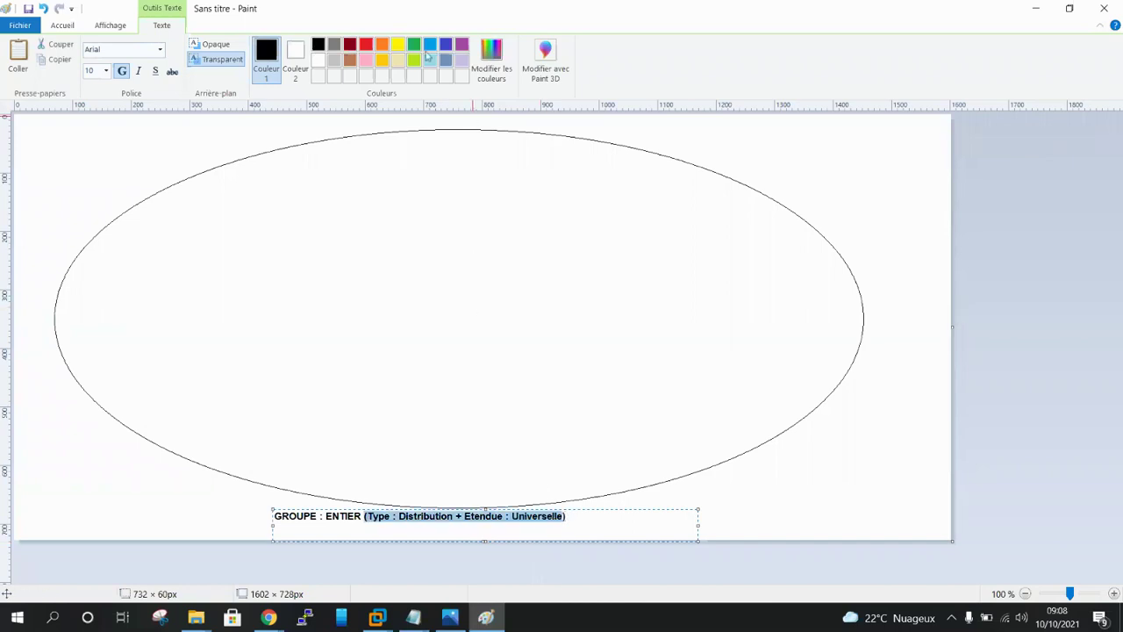
left_click(366, 48)
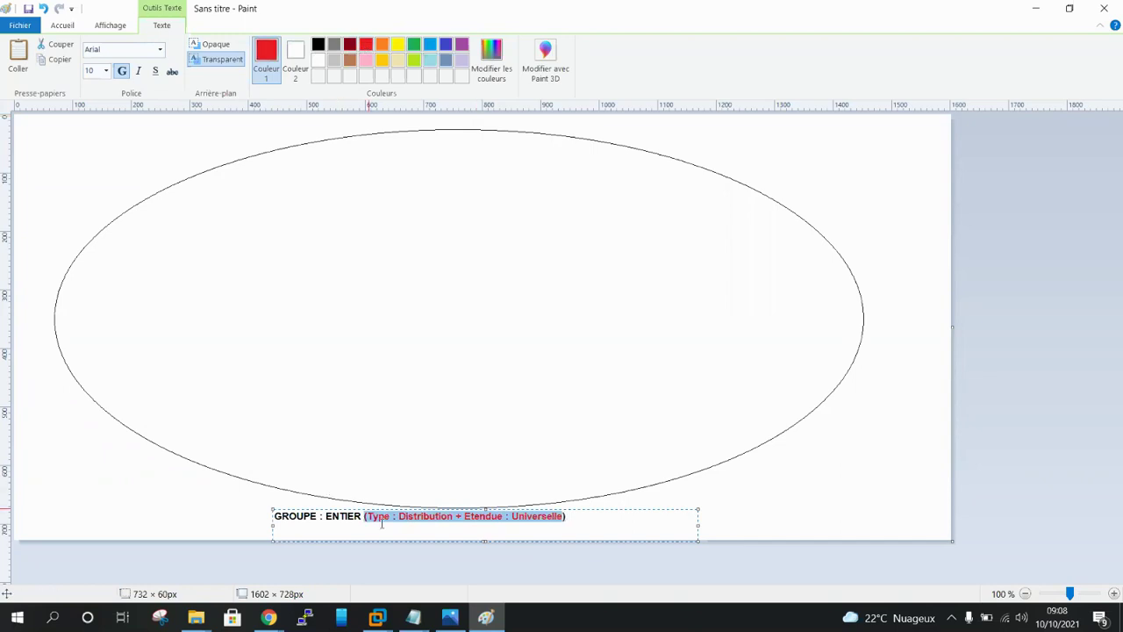
left_click_drag(511, 517, 567, 519)
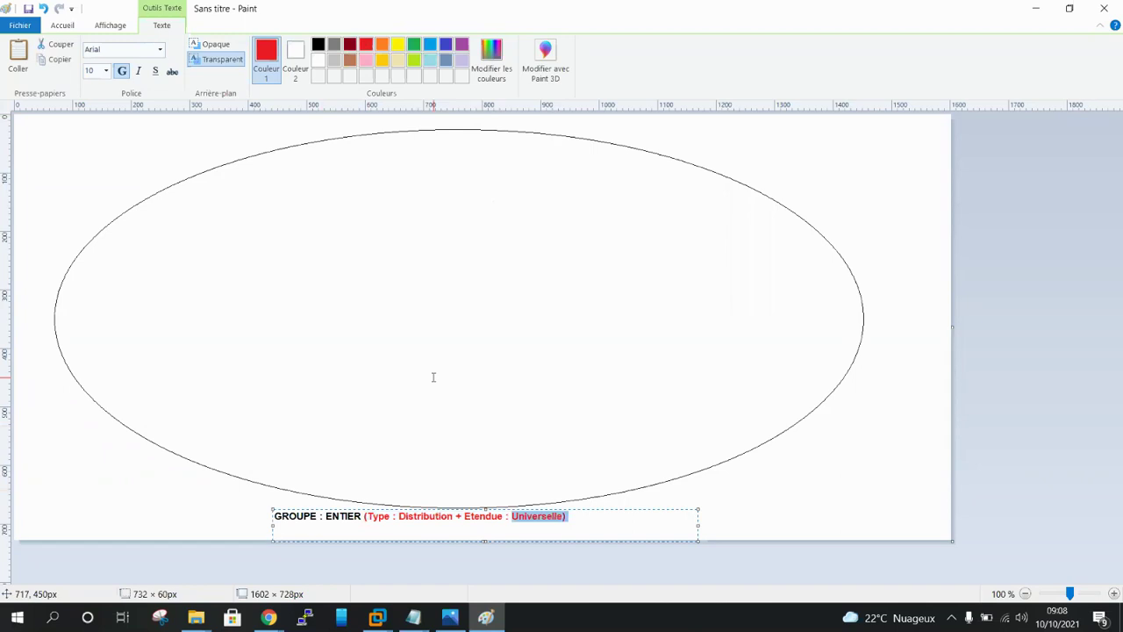
left_click(454, 294)
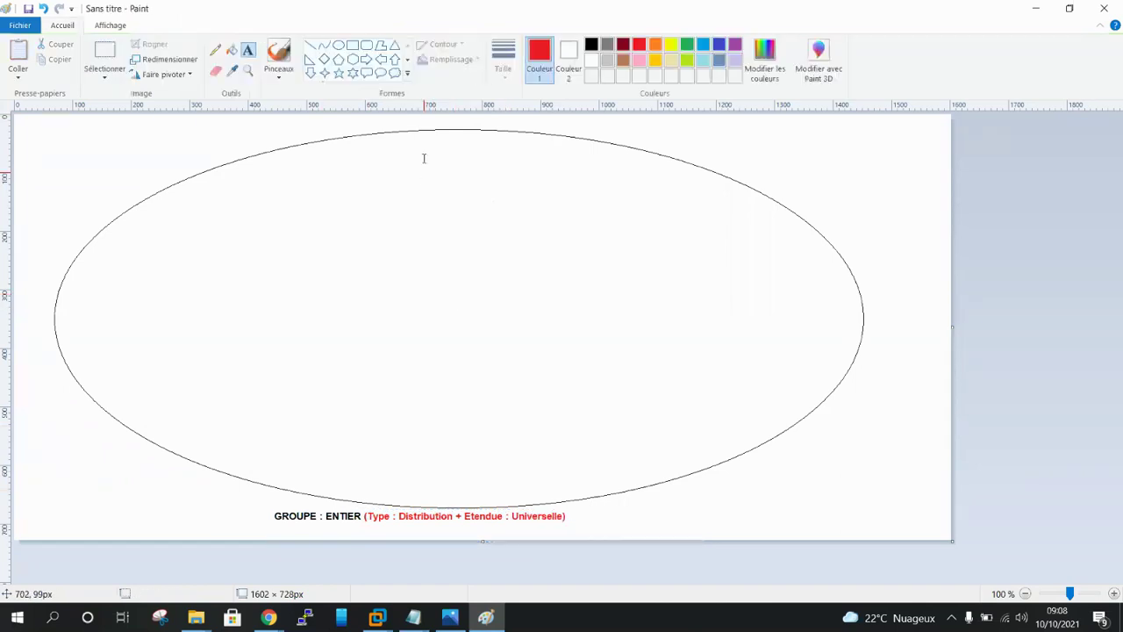
Draw two red circles side by side inside the large ellipse.
left_click(339, 45)
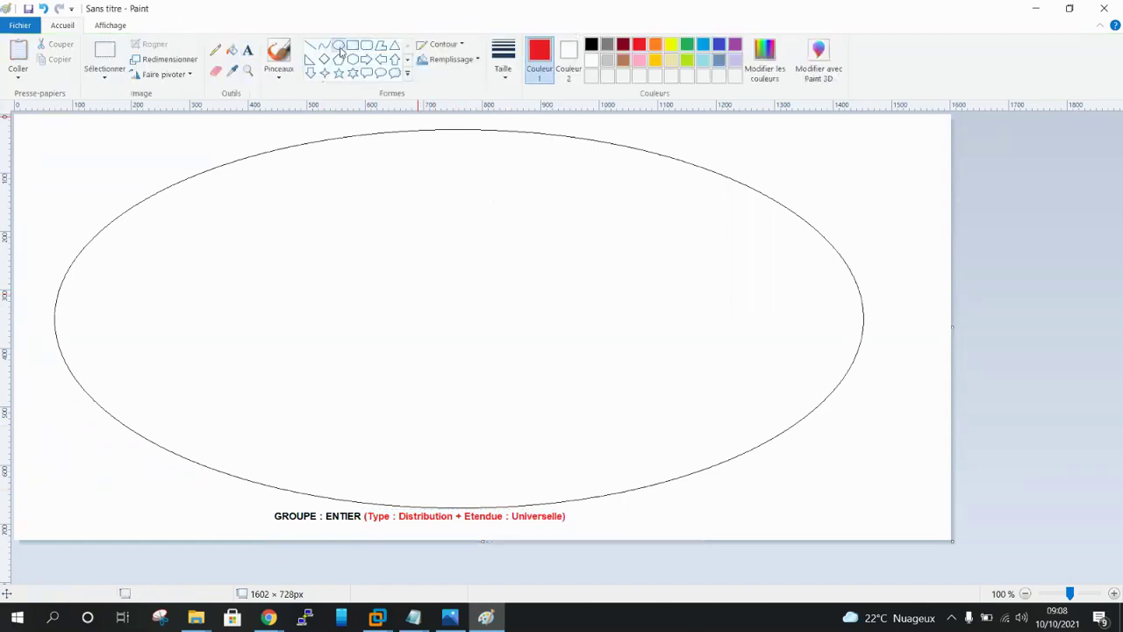
left_click_drag(188, 187, 416, 439)
left_click_drag(331, 328, 290, 317)
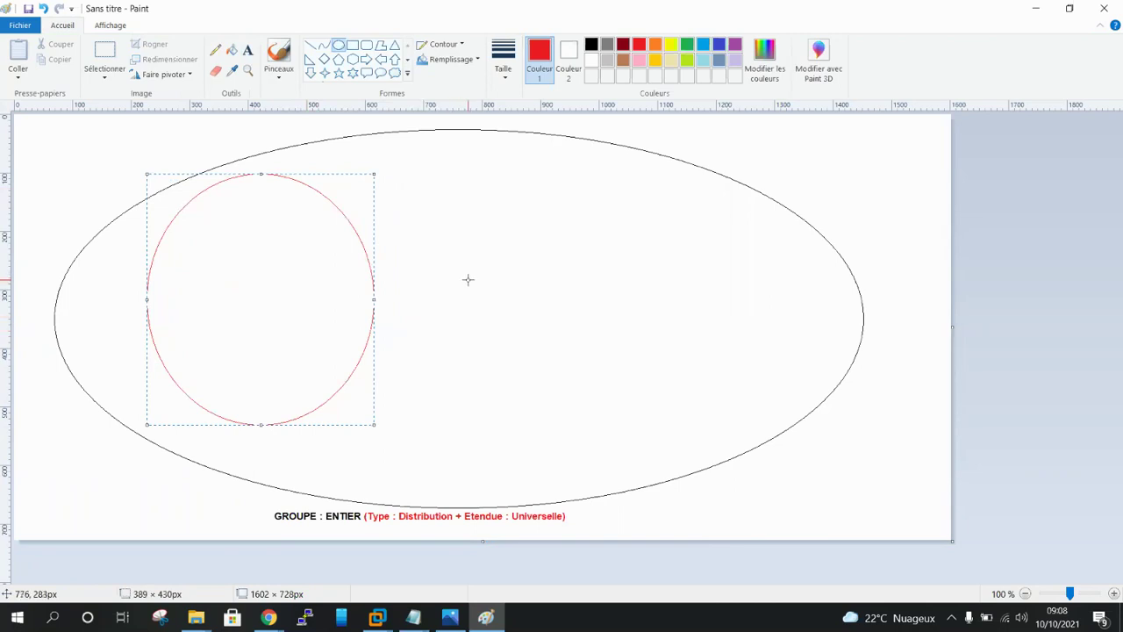
left_click_drag(218, 265, 286, 275)
left_click(412, 191)
mouse_move(223, 172)
left_mouse_down()
mouse_move(427, 366)
mouse_move(426, 426)
mouse_move(451, 427)
left_mouse_up()
left_click_drag(368, 343, 639, 353)
left_click(789, 359)
Switch to black and place a text box below the left red circle.
left_click(593, 45)
left_click(247, 50)
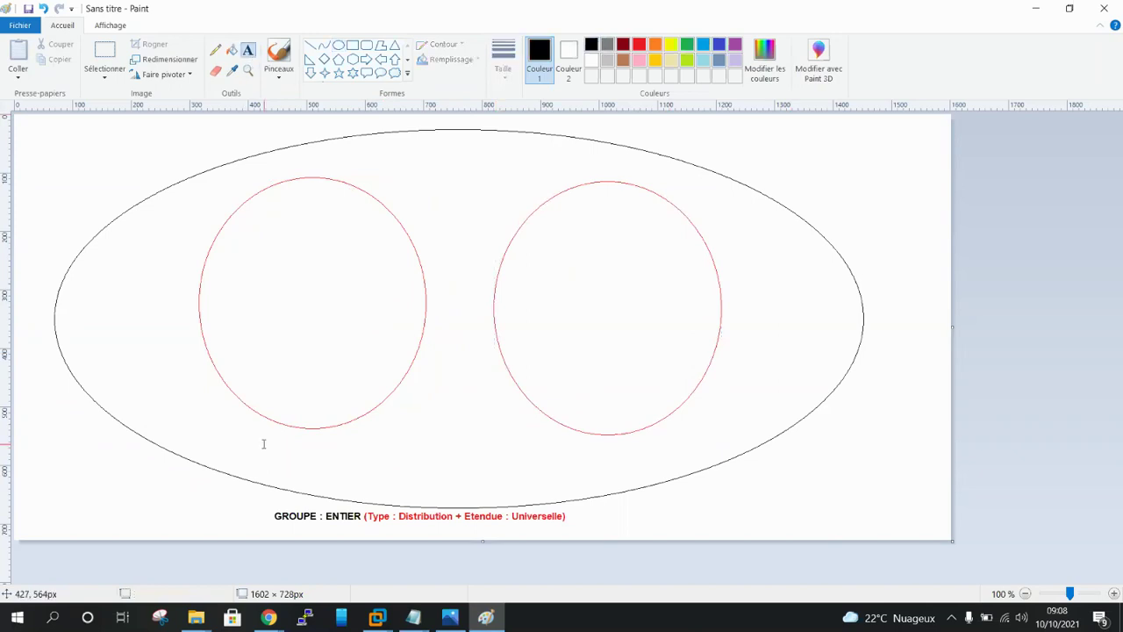
left_click(237, 438)
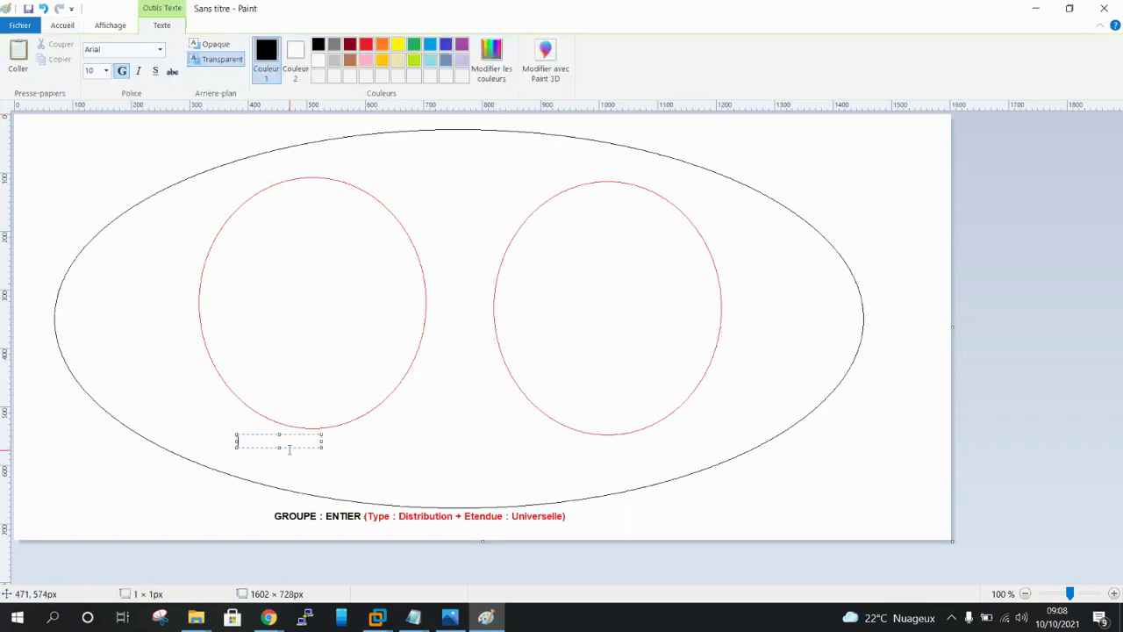
Label the left red circle 'Groupe : PAYS (Type : Securite + Etendue : Globale)', with the type part in blue.
type("Groupe : PAYE")
key("BackSpace")
type("s")
key("BackSpace")
key("BackSpace")
key("BackSpace")
key("BackSpace")
type("PAYS (")
key("BackSpace")
left_click_drag(321, 440, 489, 439)
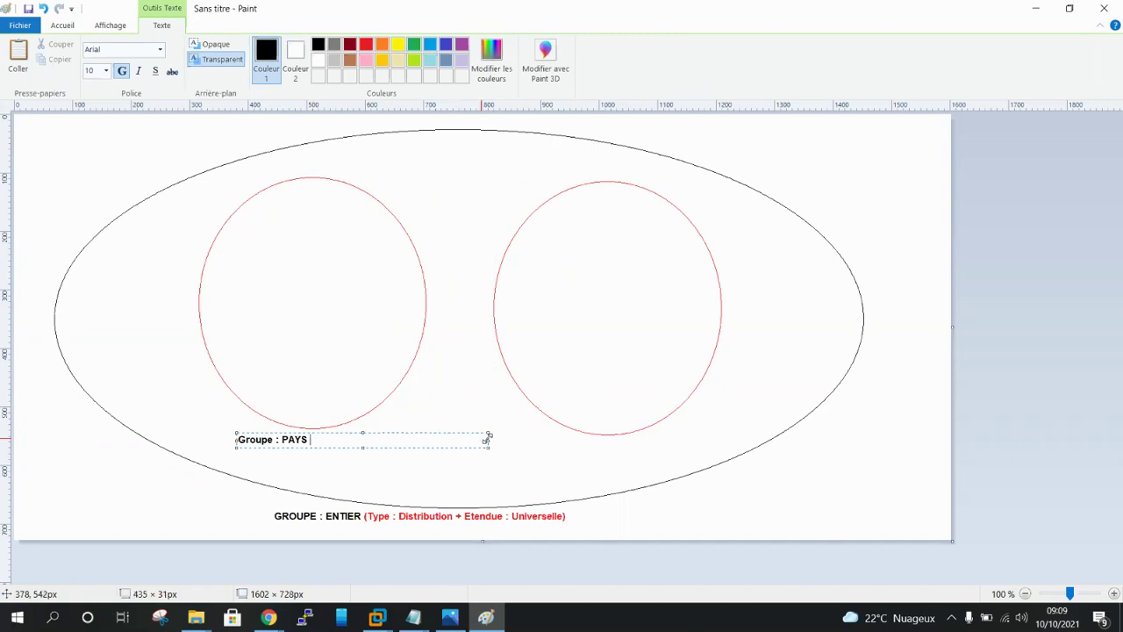
left_click(446, 43)
type("(Ty")
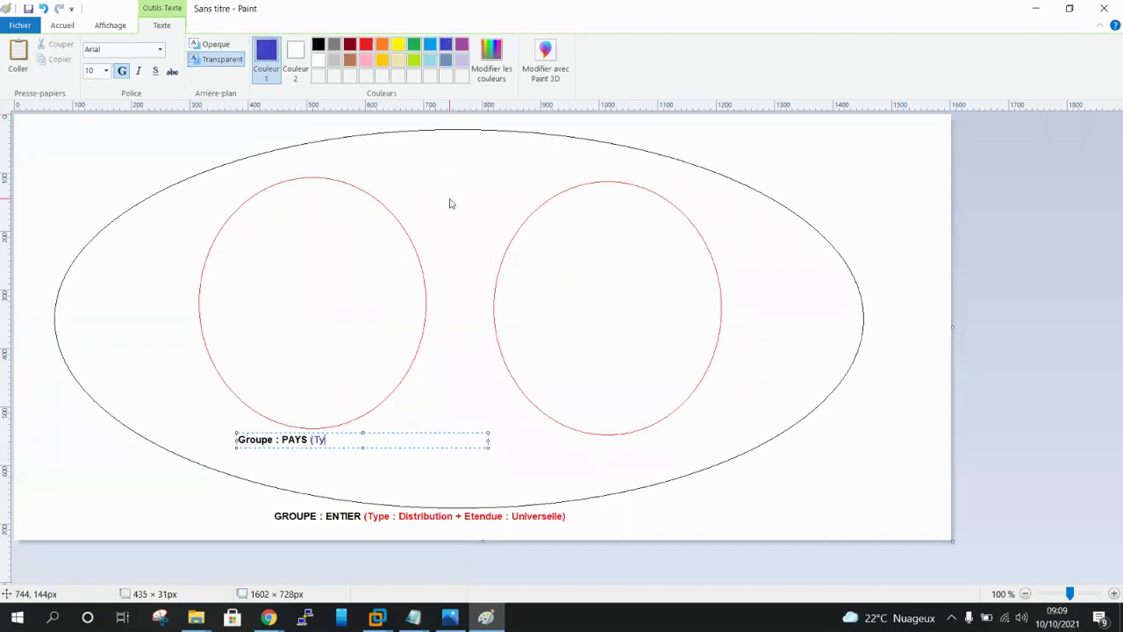
type("pe : Securite + Etendue : Globale)")
left_click_drag(233, 430, 169, 428)
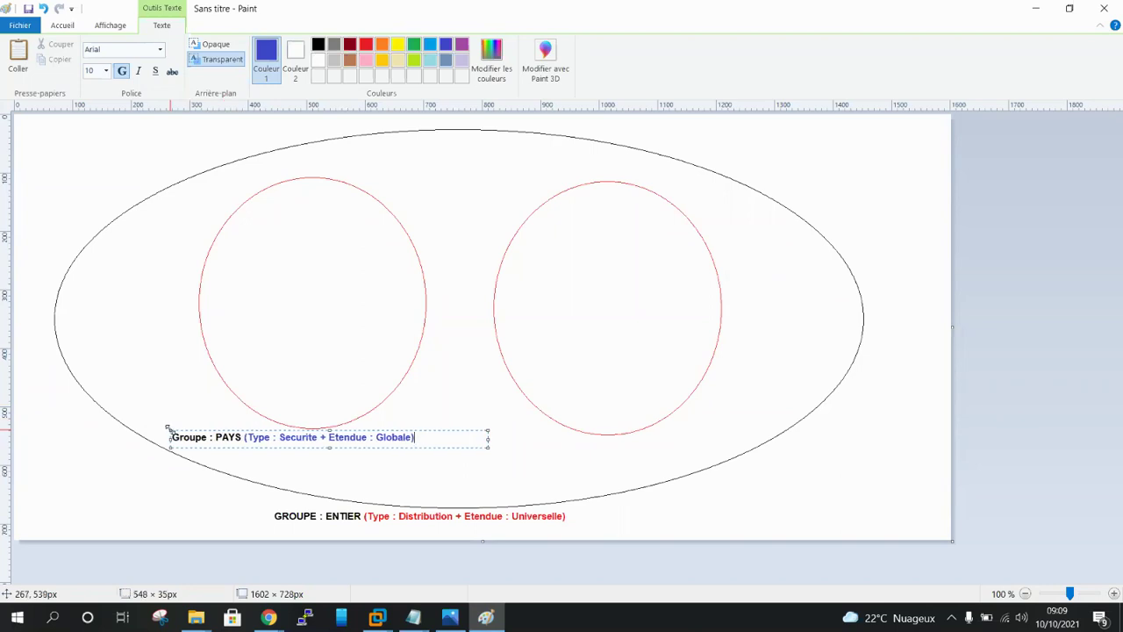
Copy the Groupe : PAYS label and paste it below the right red circle.
key("ctrl+a")
key("ctrl+c")
left_click(509, 444)
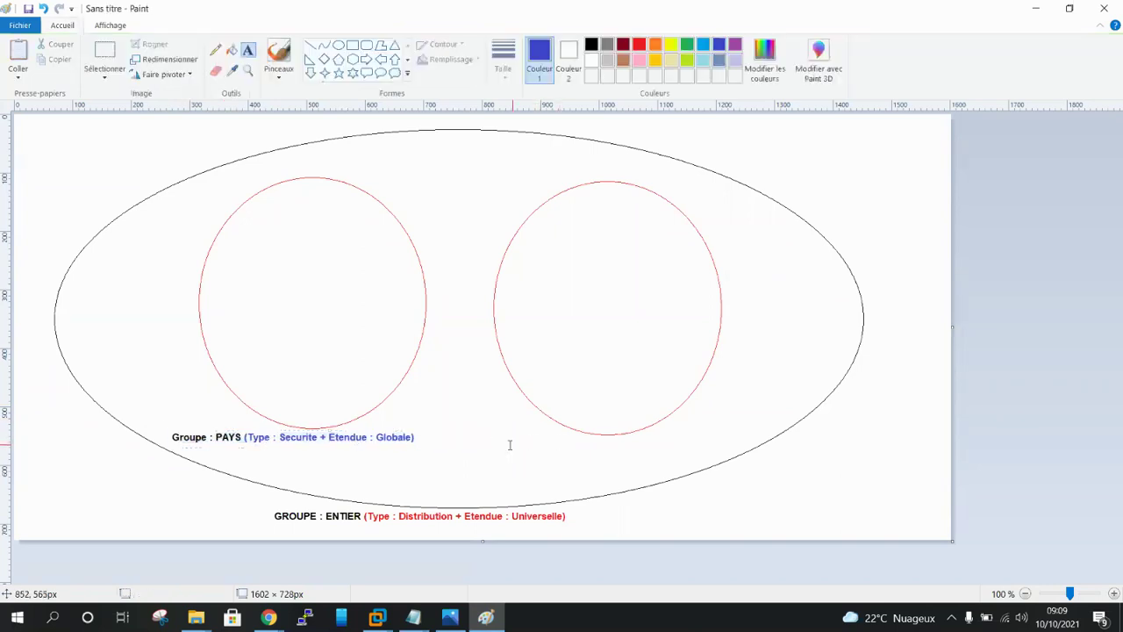
left_click(482, 436)
key("ctrl+v")
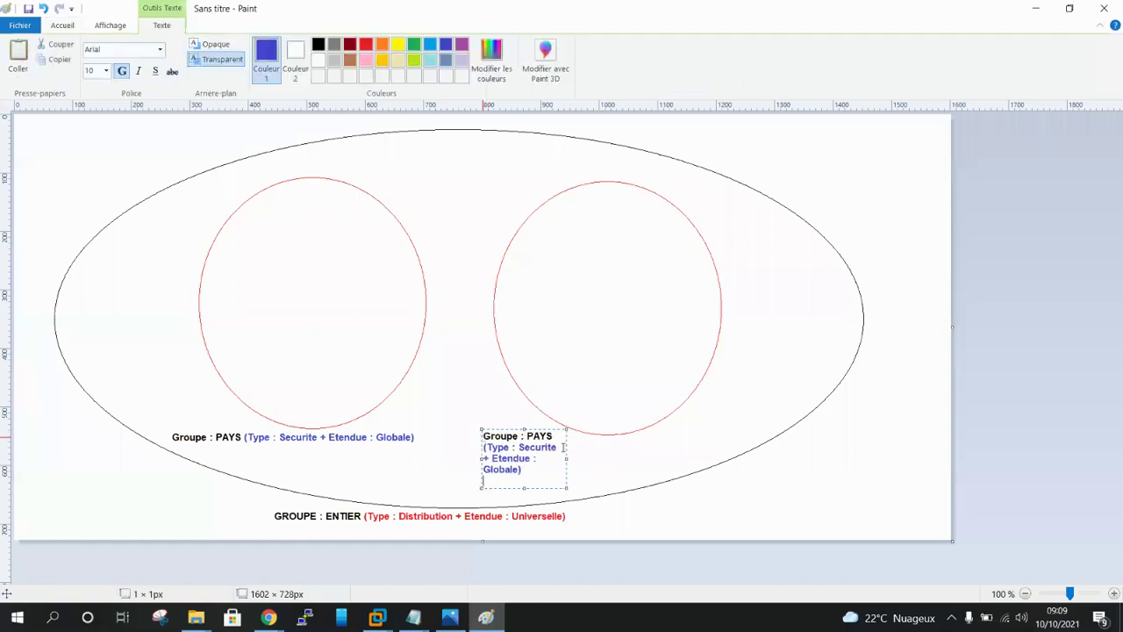
left_click_drag(567, 457, 771, 444)
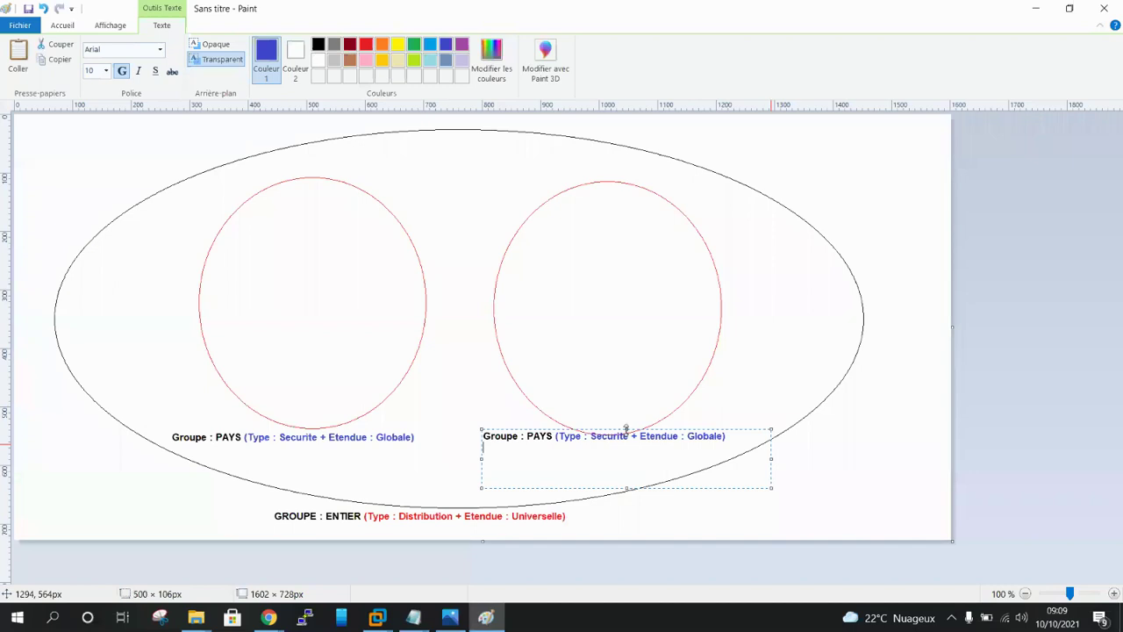
left_click_drag(626, 429, 627, 434)
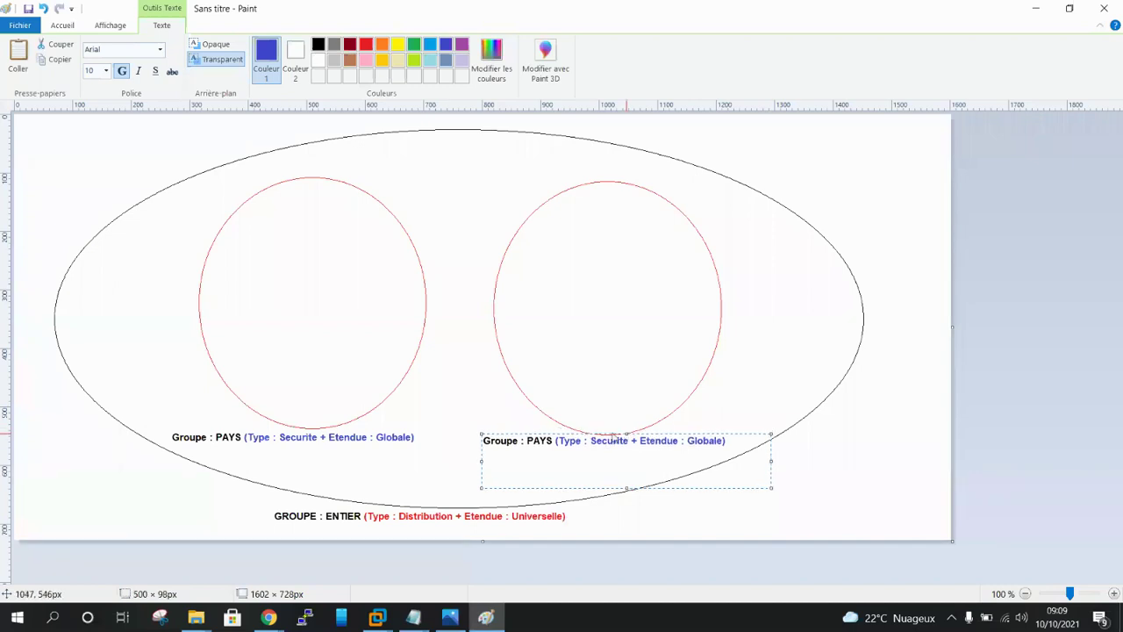
left_click(571, 366)
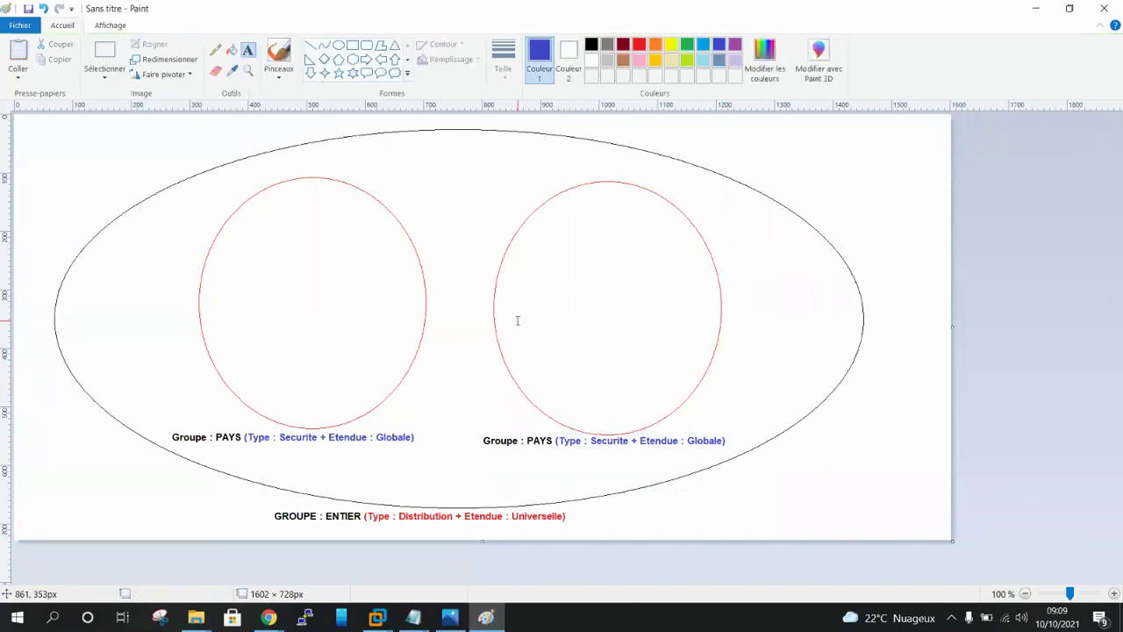
Draw two stacked small blue circles in the left red circle and one blue oval near the right circle's top.
left_click(339, 45)
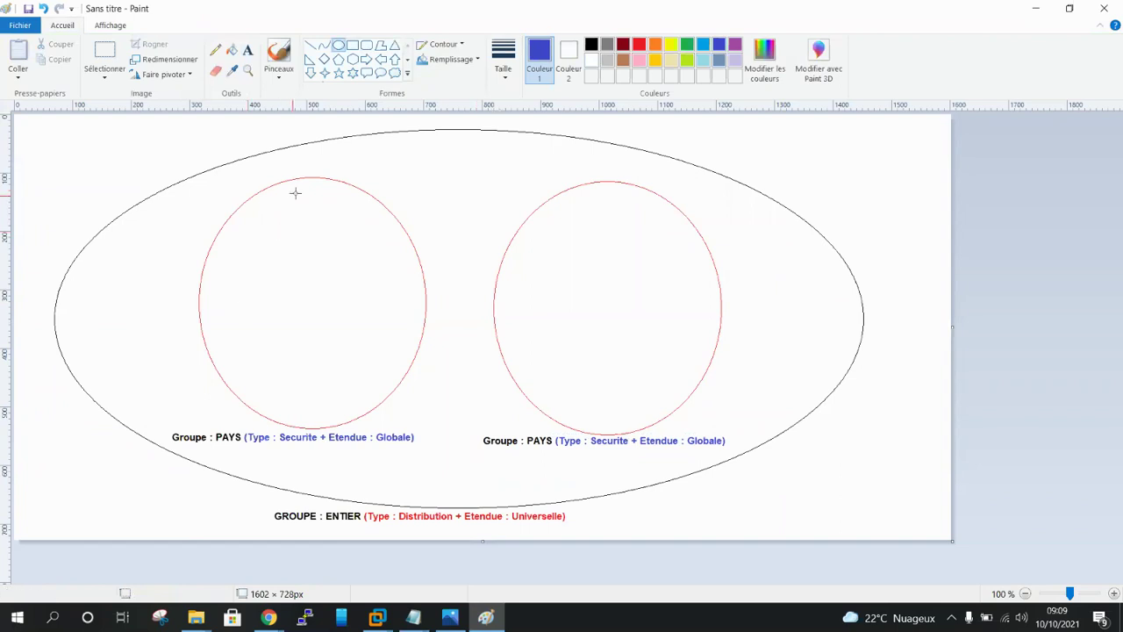
mouse_move(280, 195)
left_mouse_down()
mouse_move(293, 276)
mouse_move(360, 278)
left_mouse_up()
left_click_drag(326, 240, 311, 233)
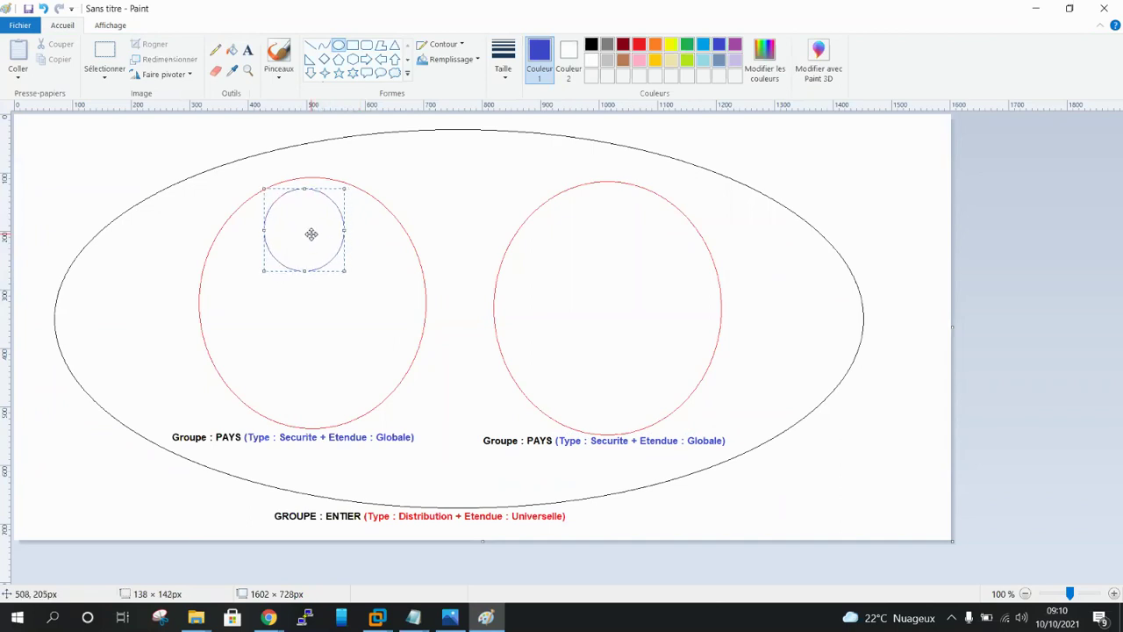
mouse_move(261, 323)
left_mouse_down()
mouse_move(359, 394)
mouse_move(351, 418)
mouse_move(343, 391)
mouse_move(337, 404)
left_mouse_up()
left_click_drag(316, 371, 325, 359)
left_click(391, 286)
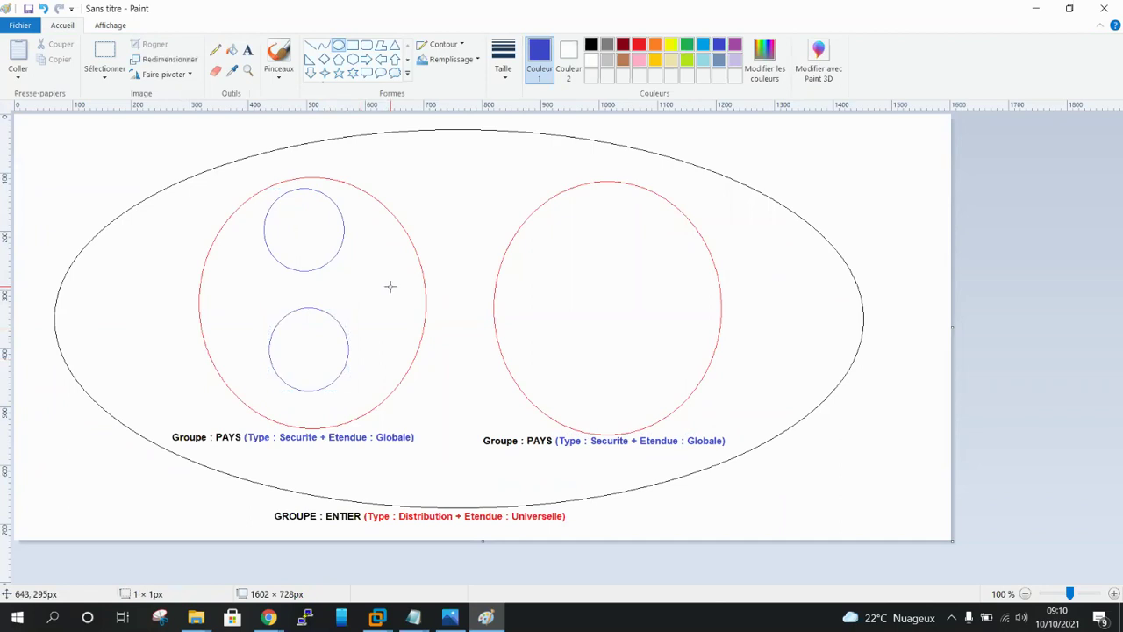
left_click_drag(581, 195, 610, 243)
left_click(614, 348)
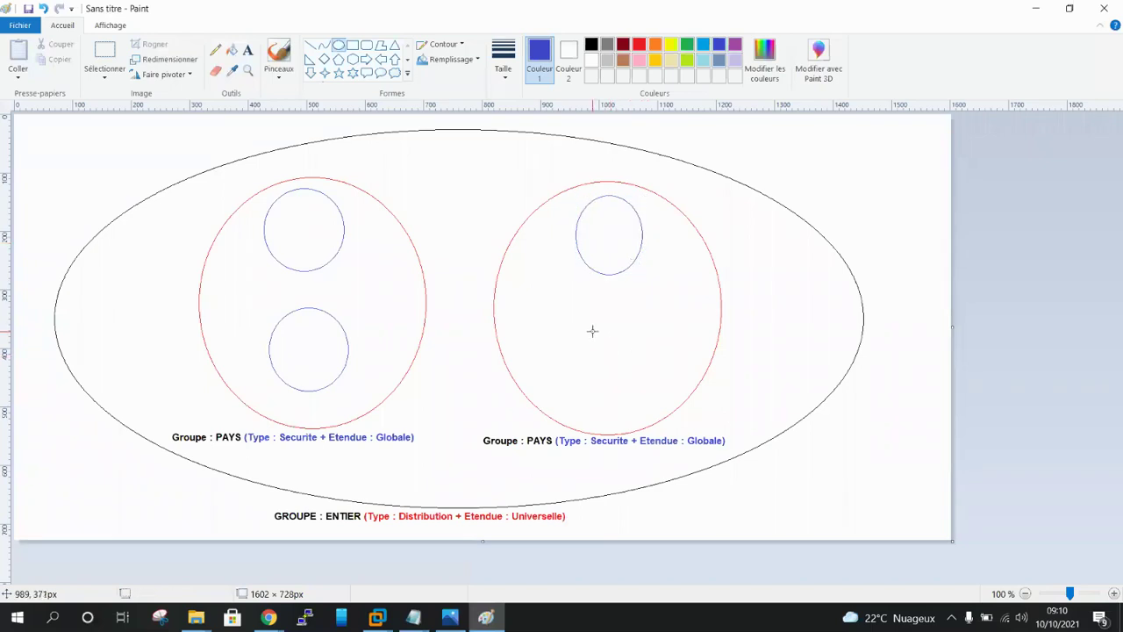
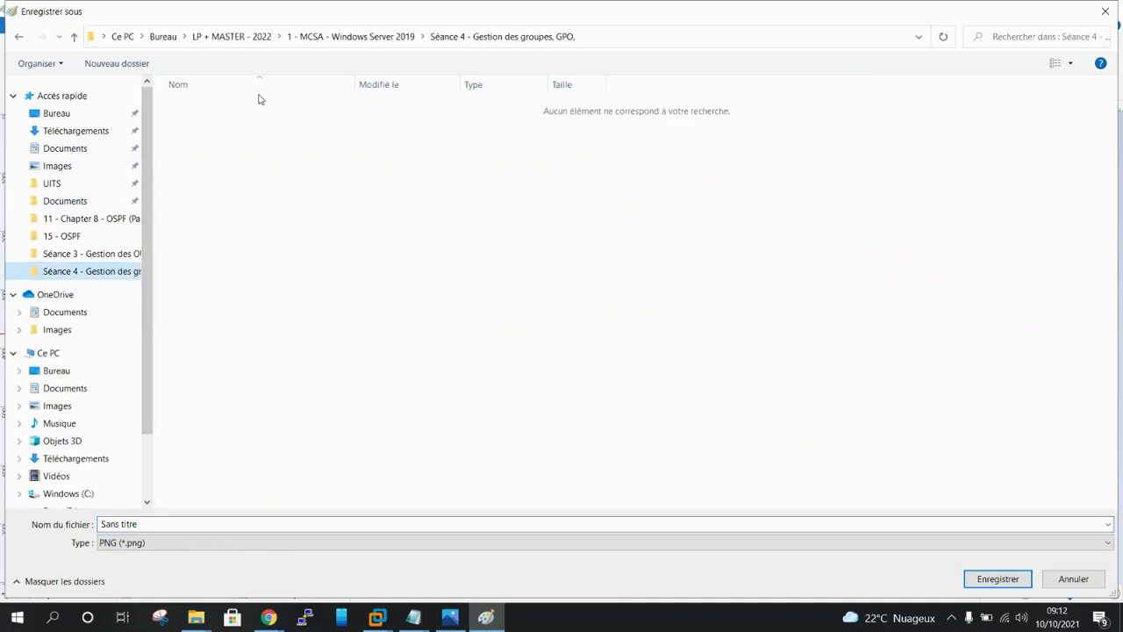
Save the diagram as JPEG 'Image 2', narrow the canvas to 1535 px wide, and close Paint.
left_click(160, 543)
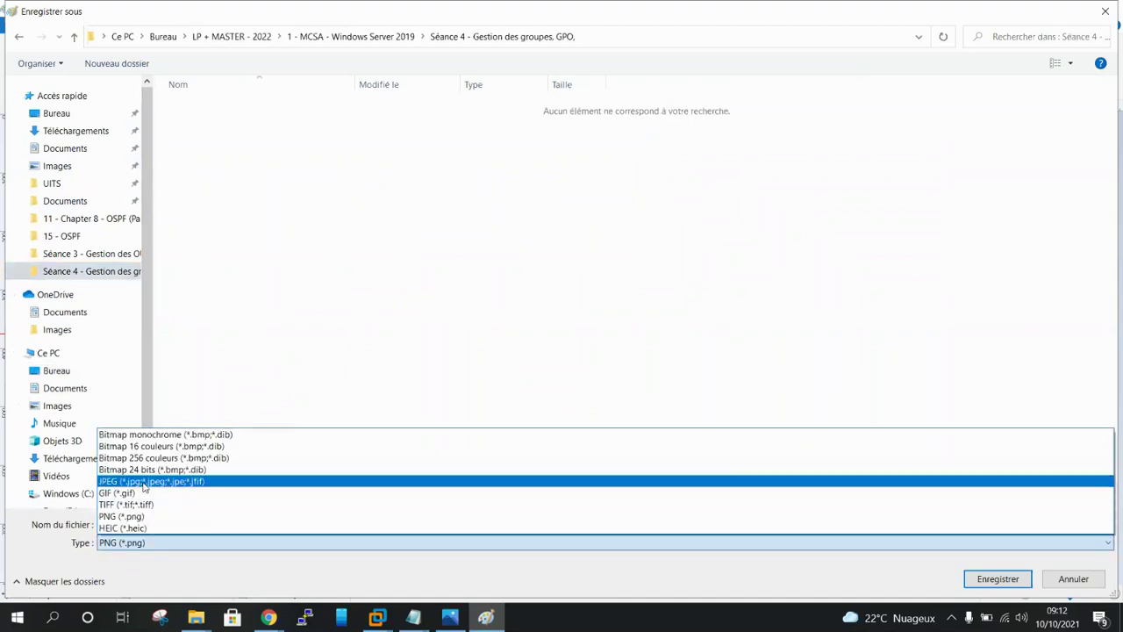
left_click(141, 481)
left_click(206, 108)
left_click(158, 524)
key("BackSpace")
type("2")
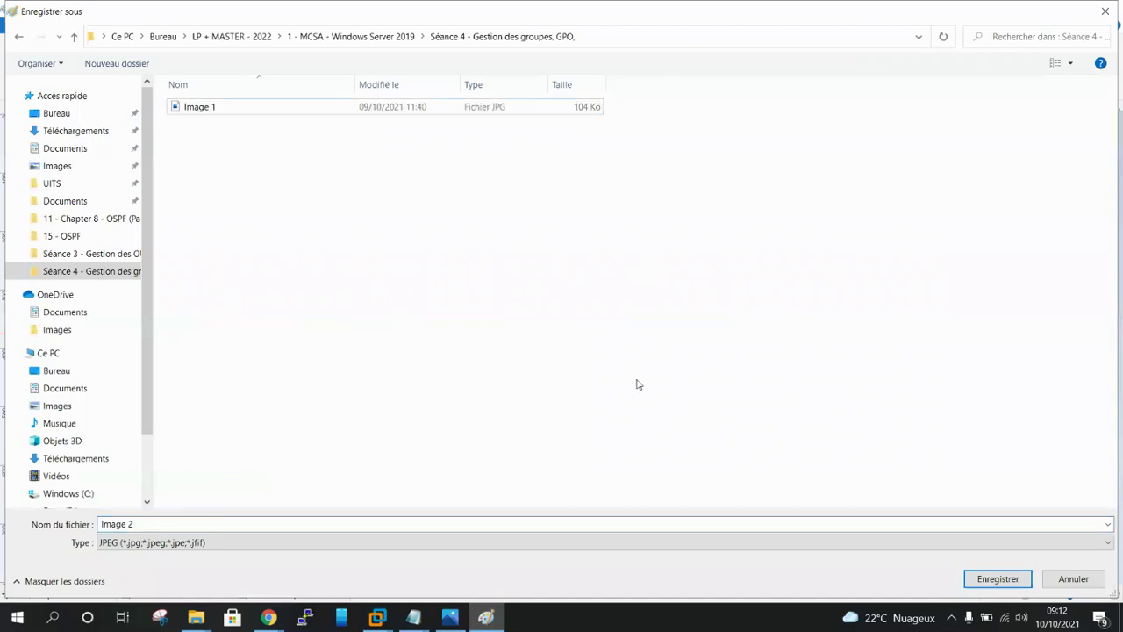
left_click(997, 579)
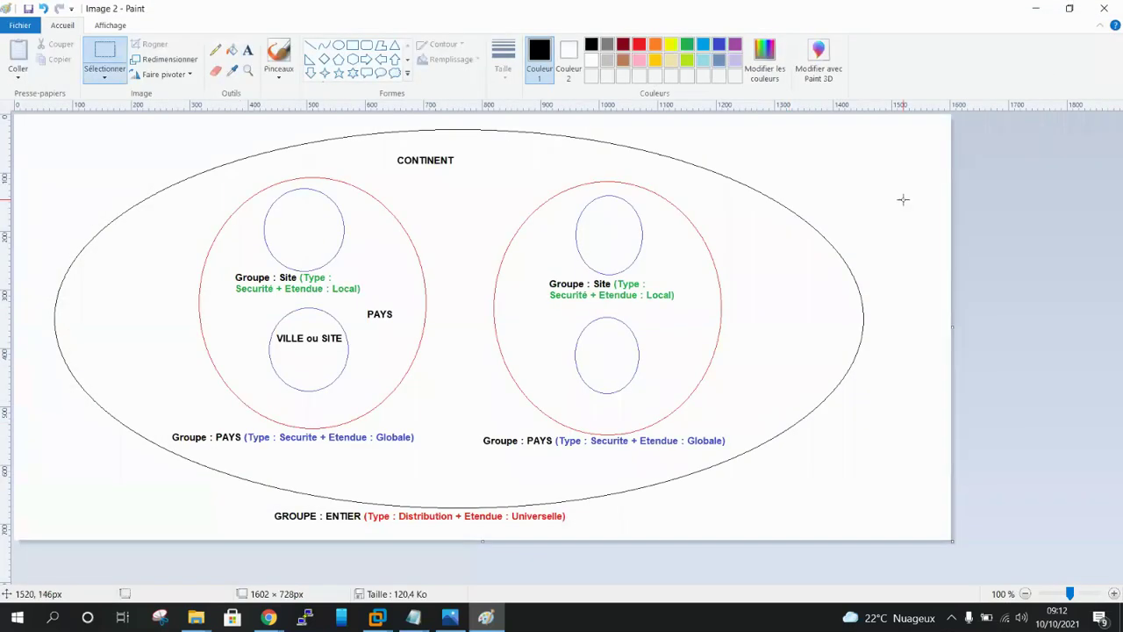
left_click_drag(955, 329, 912, 326)
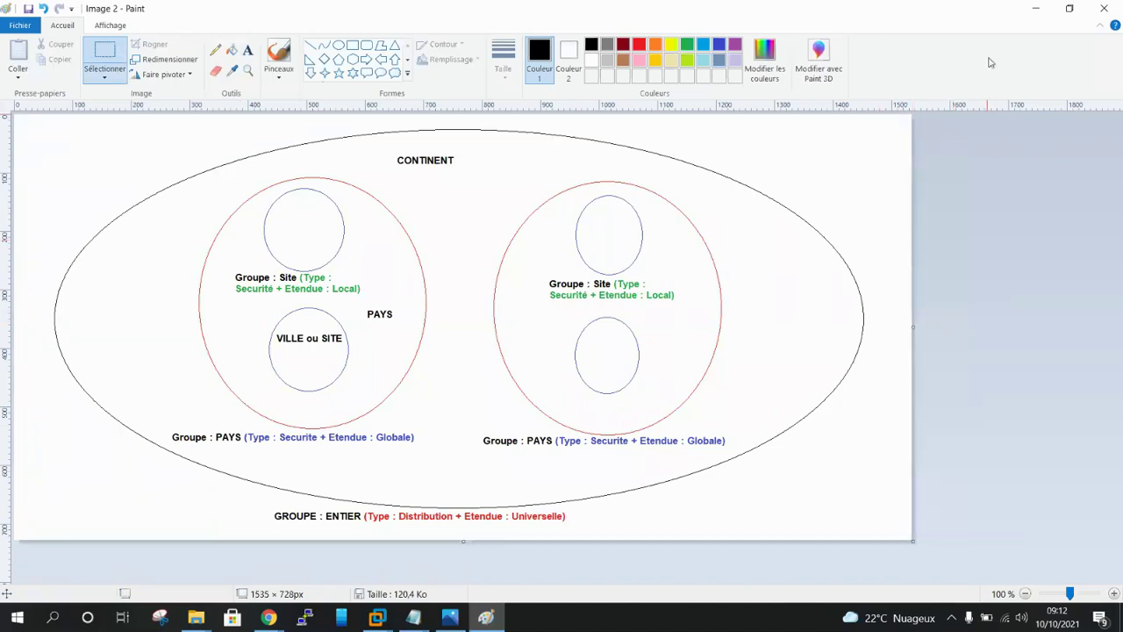
left_click(1105, 9)
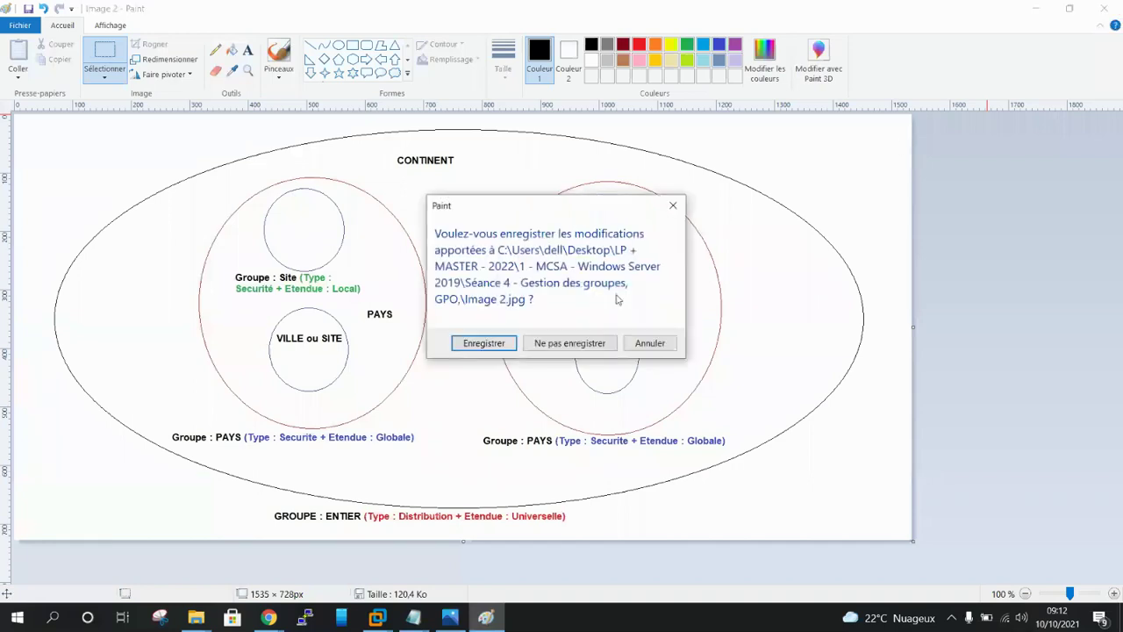
Keep Paint's changes, then open the 'Séance 4 - Gestion des groupes, GPO' notes in Notepad.
left_click(497, 342)
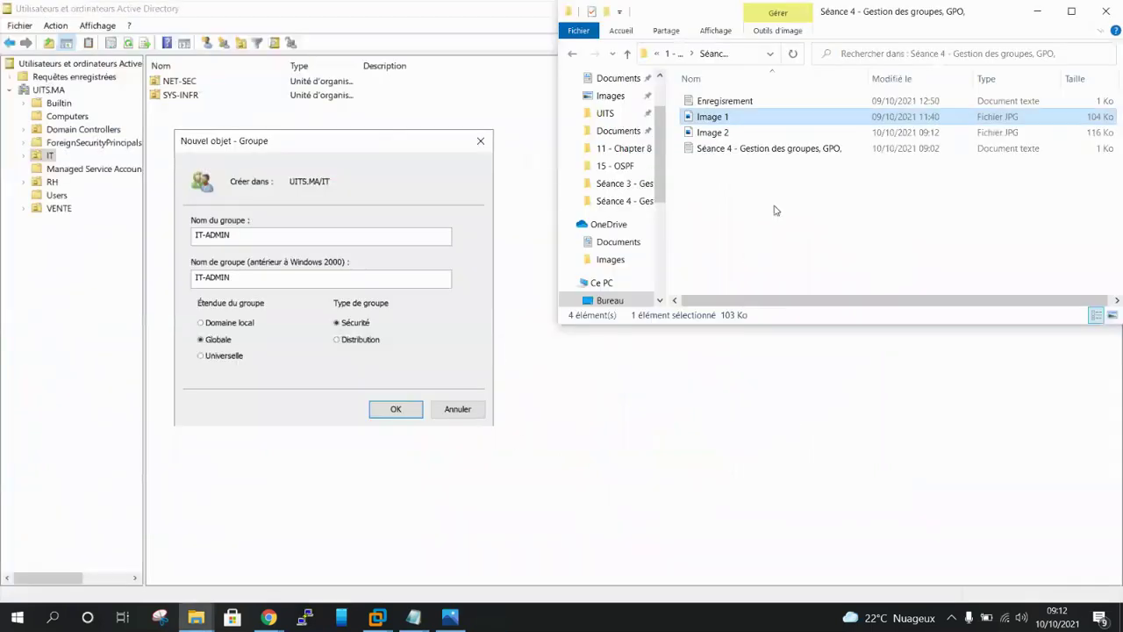
left_click(776, 212)
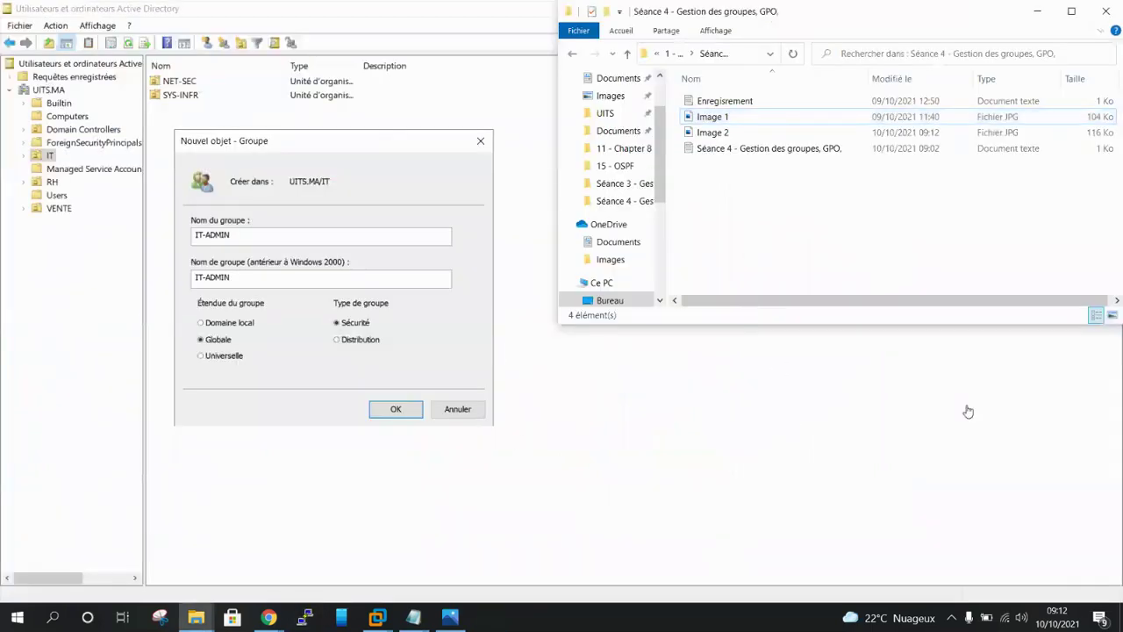
double_click(769, 148)
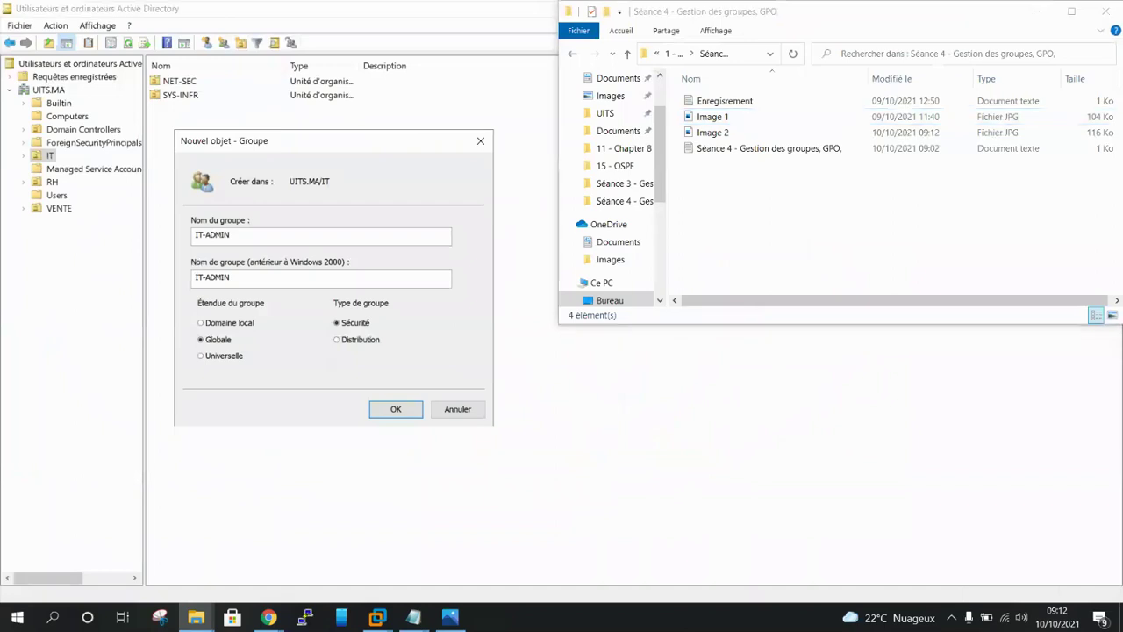
left_click(253, 383)
Add a 'Utilisation des groupes :' heading with '• Voir Image 2' above Création des groupes, and save.
left_click(920, 355)
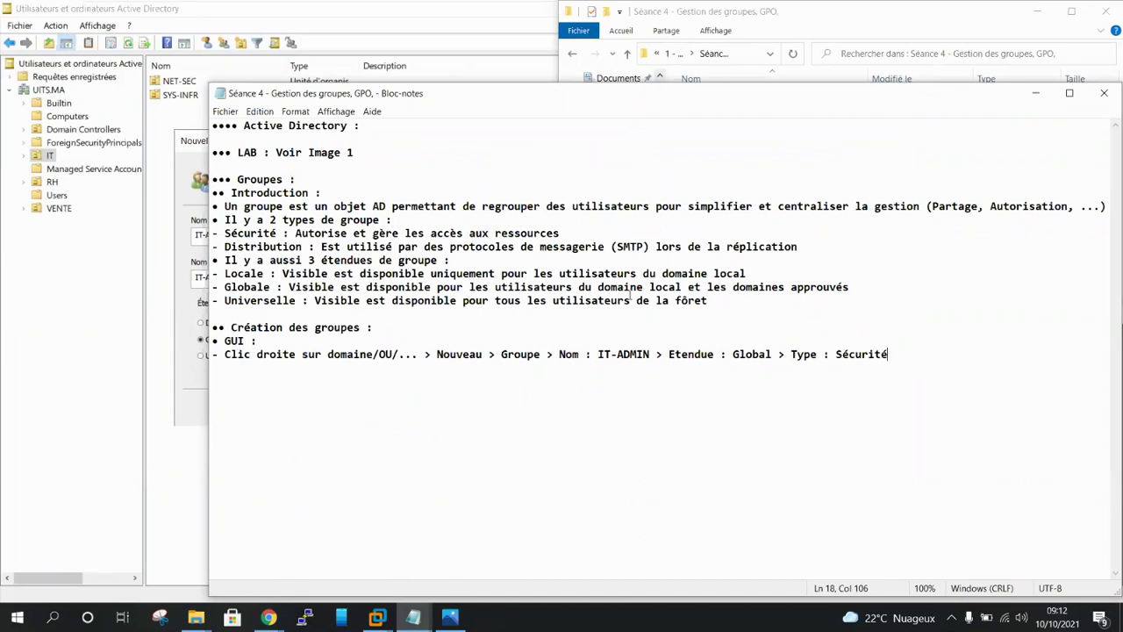
left_click(211, 314)
key("Return")
type("•• Utilisateur")
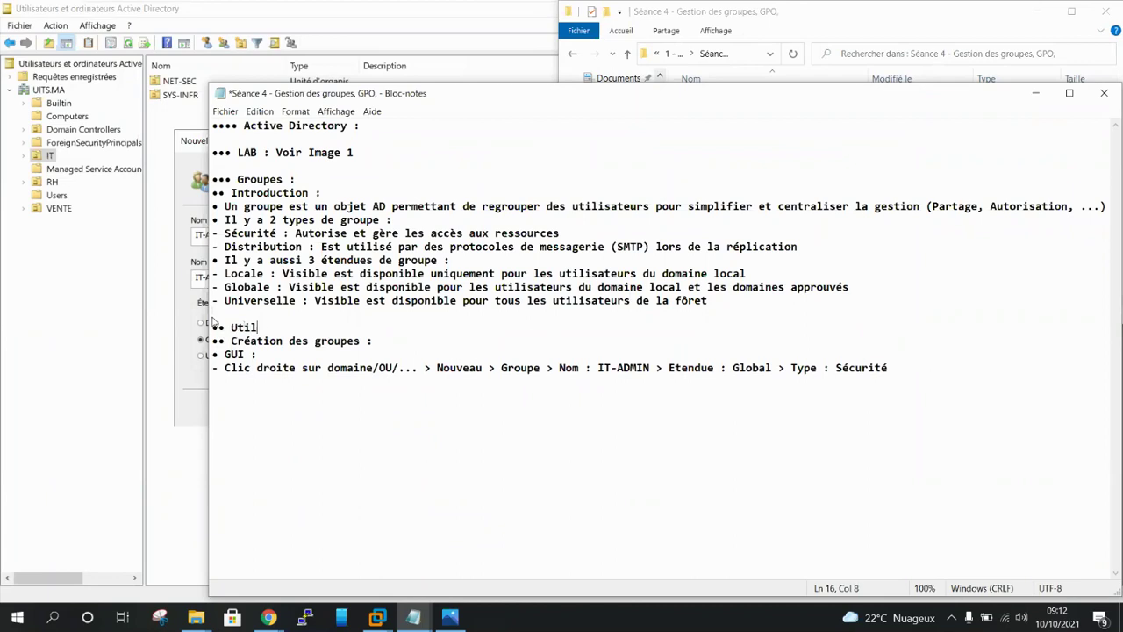
key("BackSpace")
key("BackSpace")
key("BackSpace")
type("ion des groupes :")
key("Return")
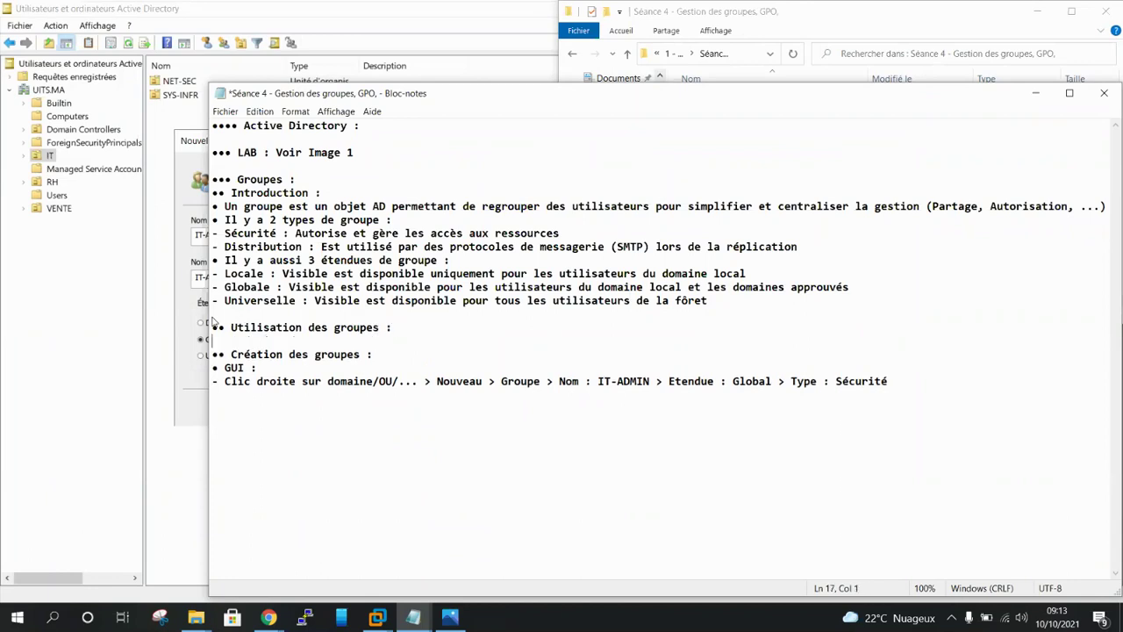
type("• Voir Image 2")
key("Return")
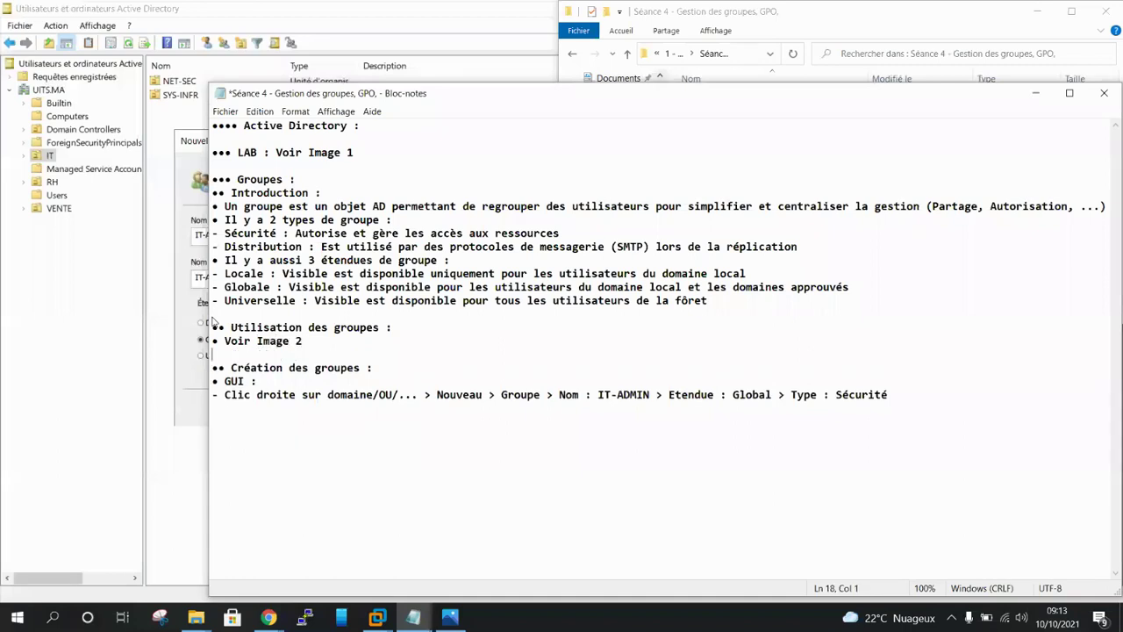
key("ctrl+s")
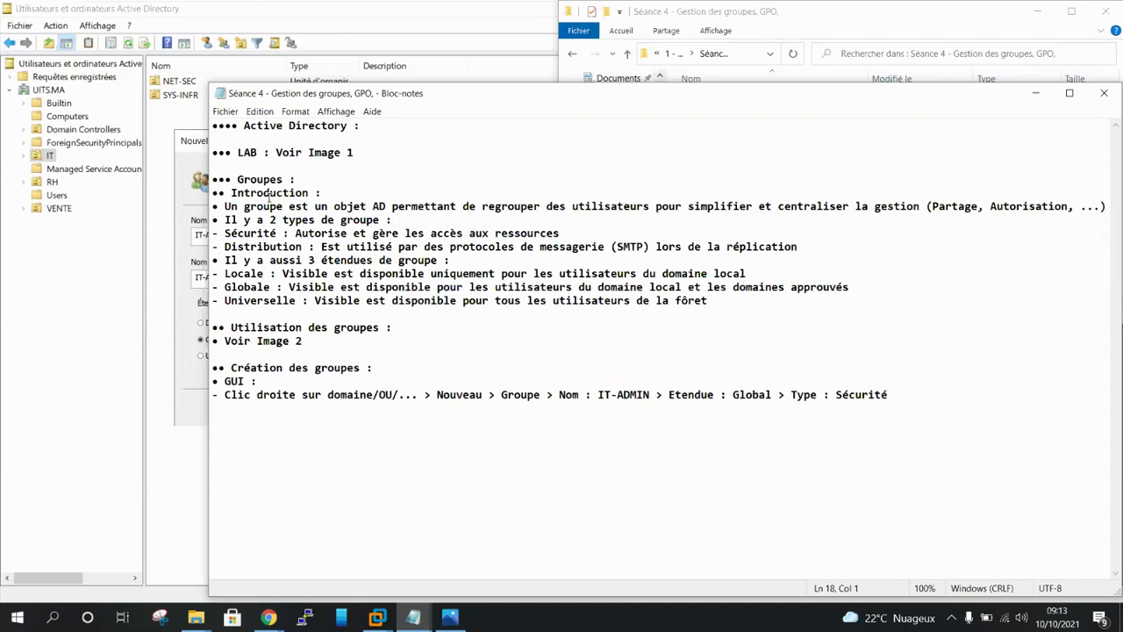
left_click(191, 165)
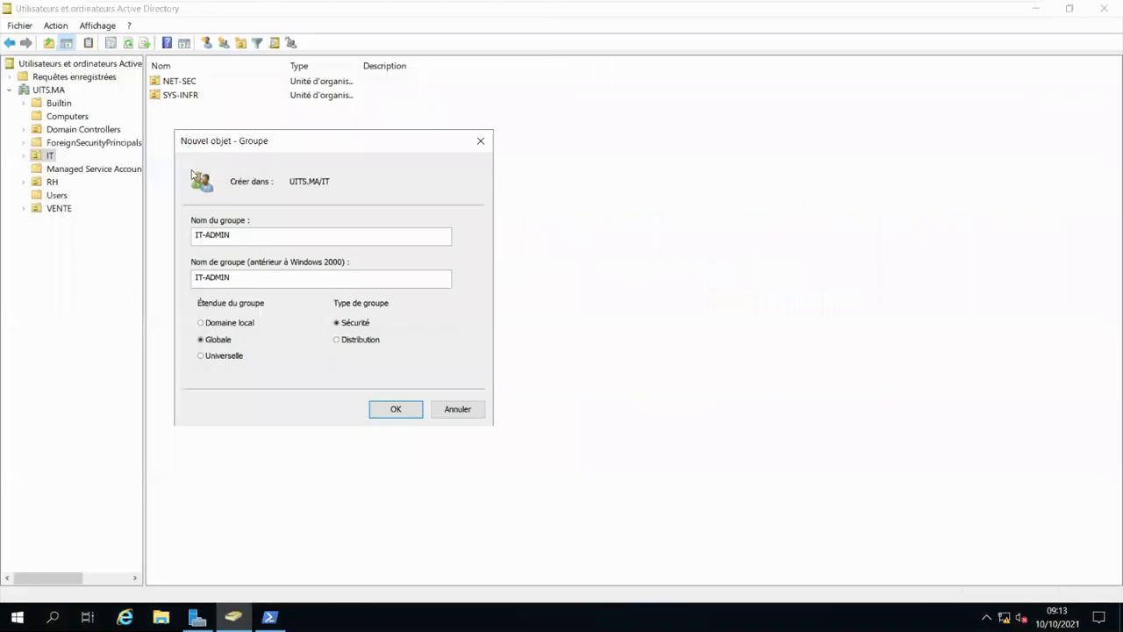
Confirm creation of the IT-ADMIN global security group in the IT OU.
left_click(394, 411)
left_click(314, 252)
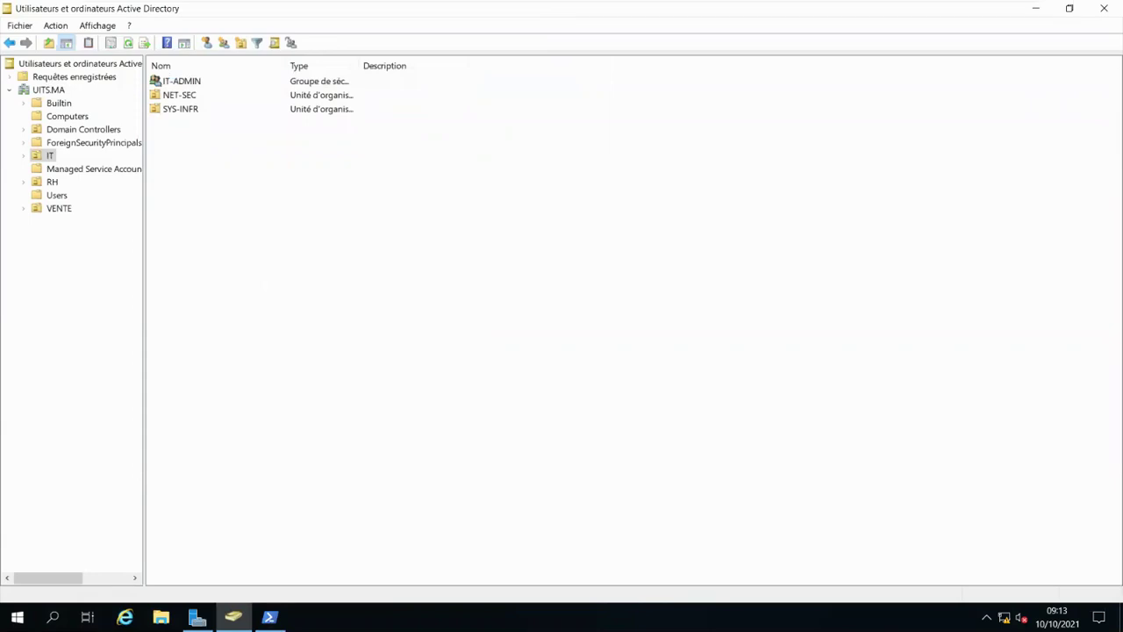
Add a '• PS :' bullet below the GUI group-creation steps and save the notes.
key("alt+Tab")
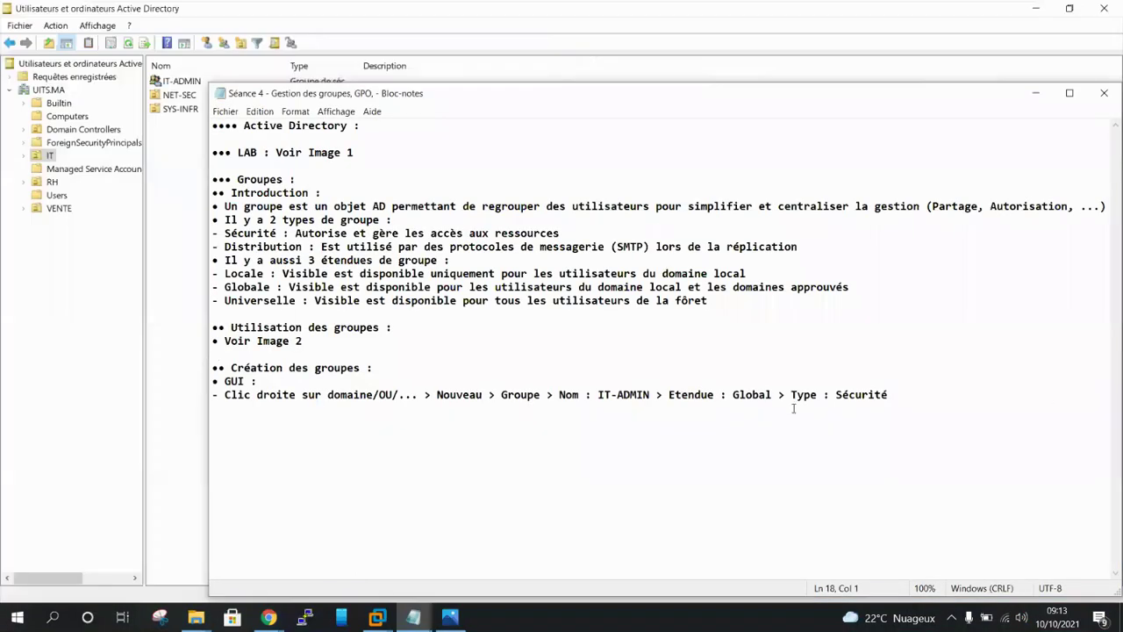
left_click(233, 424)
left_click(932, 394)
key("Return")
key("Return")
type("• PS :")
key("Return")
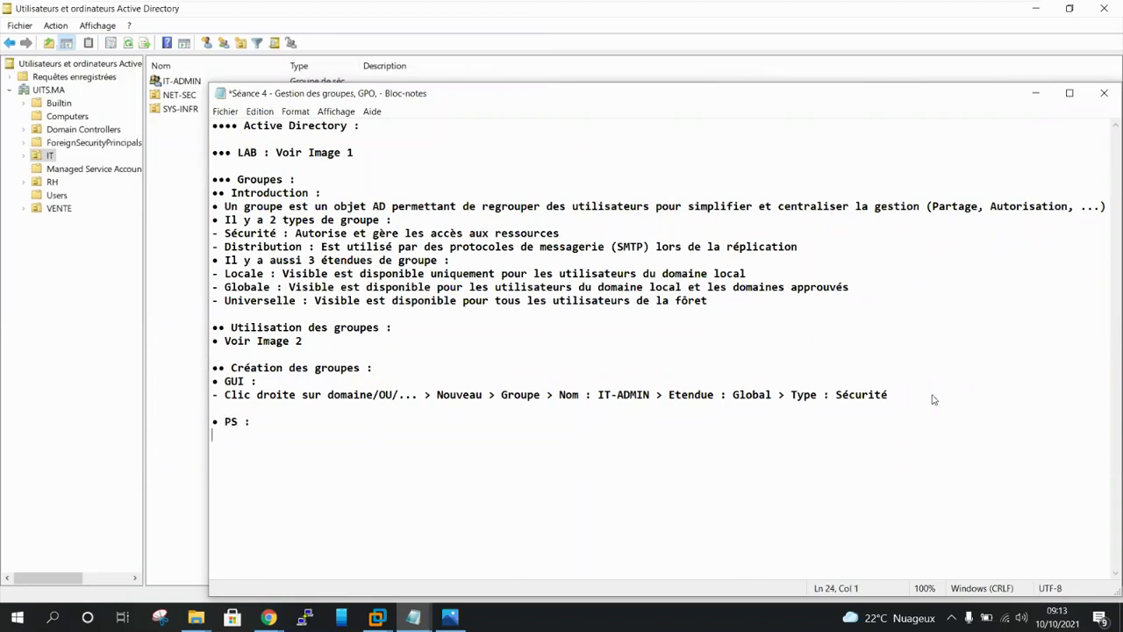
key("ctrl+s")
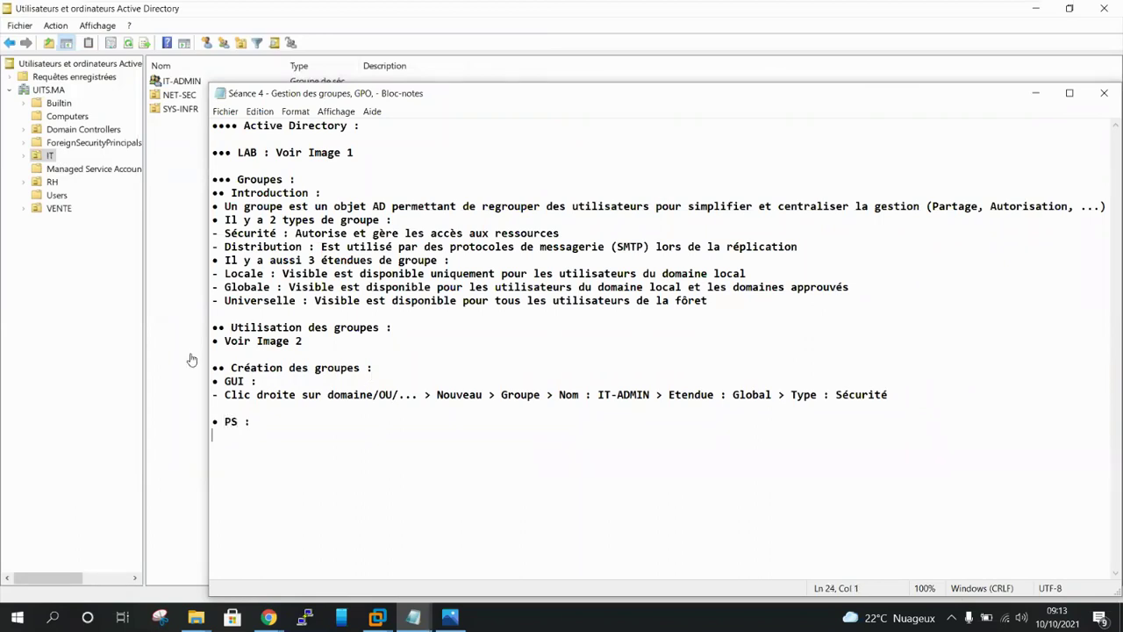
left_click(191, 360)
Add blank PowerShell prompts and begin a New-ADGroup command, discarding the Add-ADGroupMember completion.
left_click(269, 616)
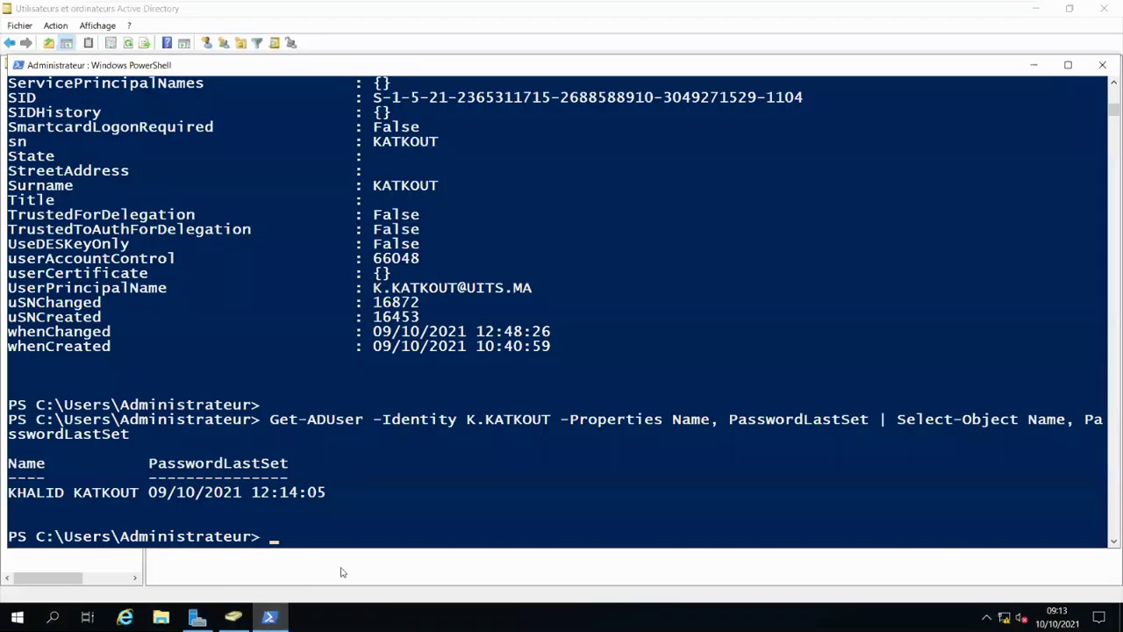
key("Return")
key("Return")
key("Return")
key("Return")
key("Return")
key("Return")
key("Return")
key("Return")
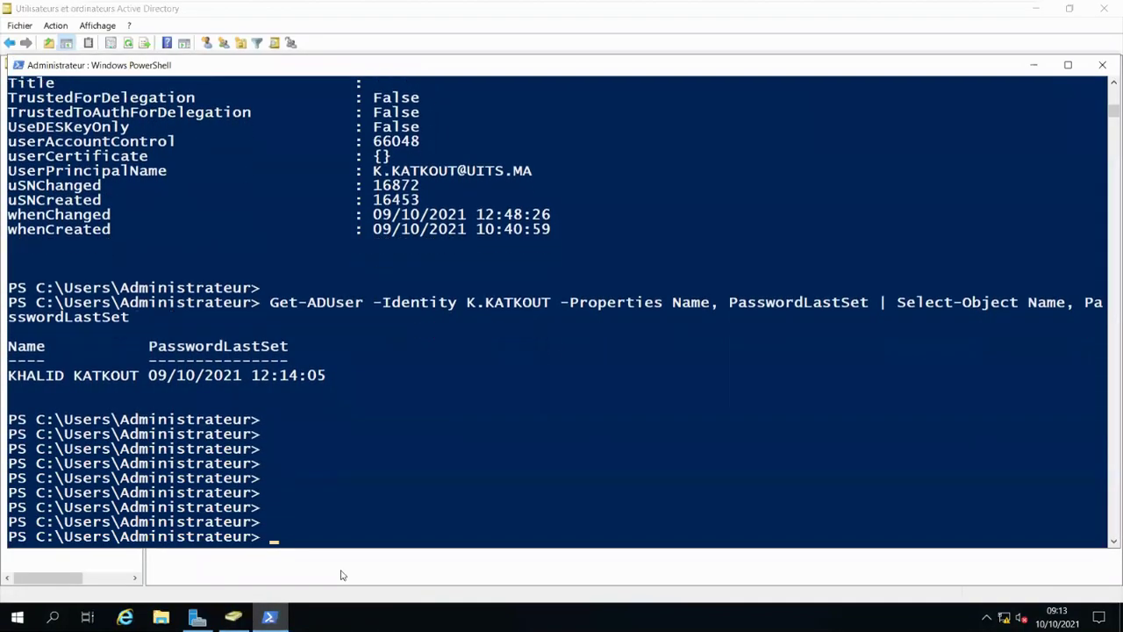
key("Return")
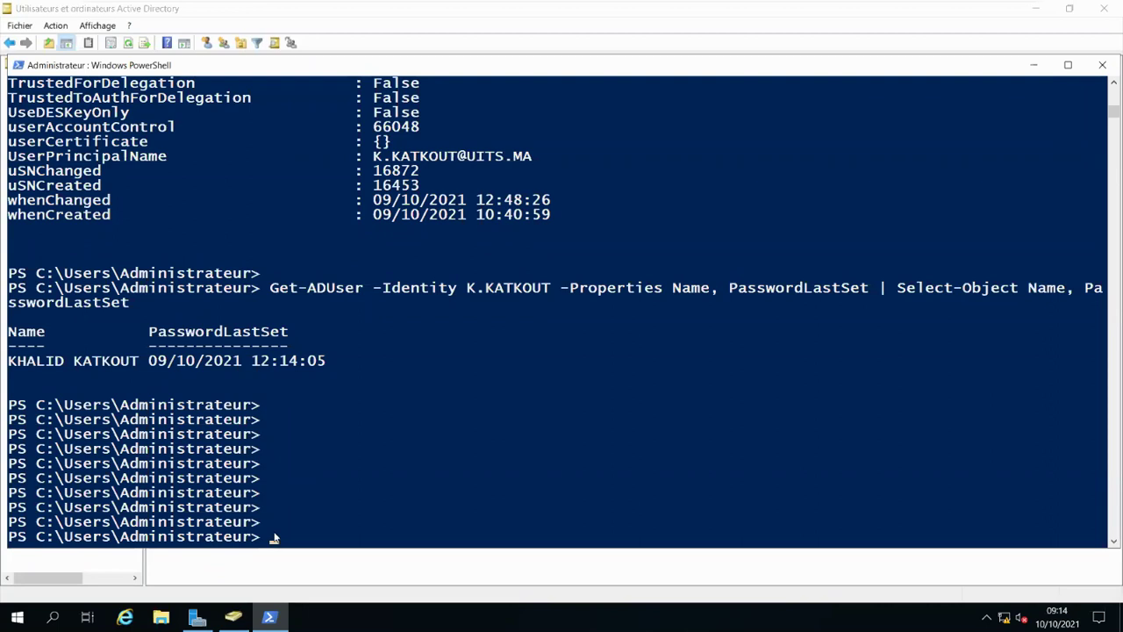
type("Add-ADG")
key("Tab")
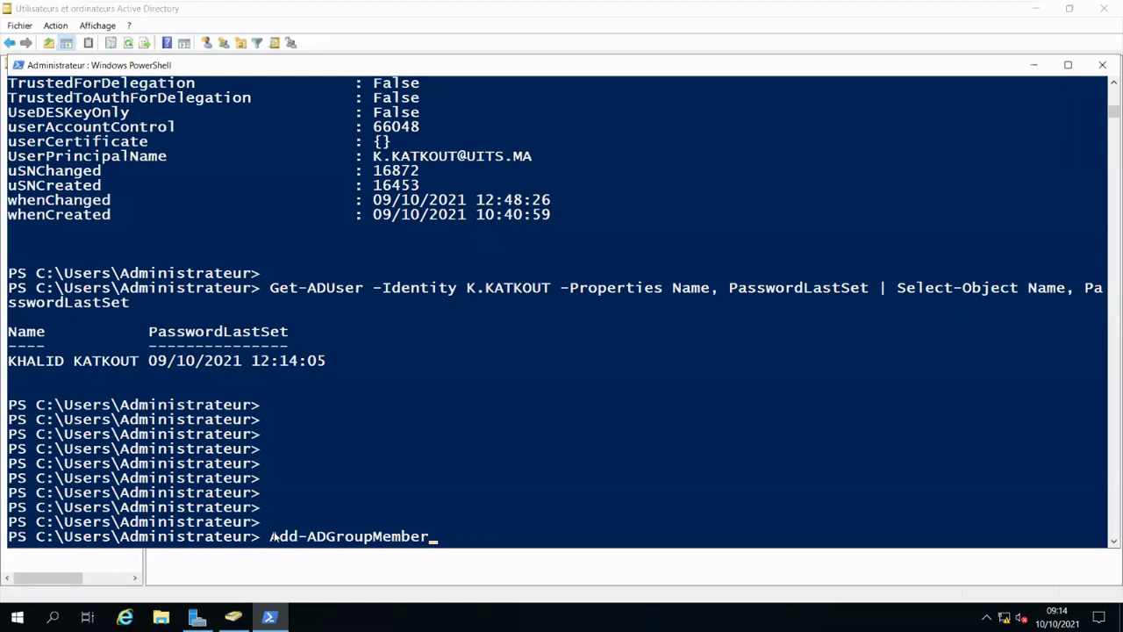
key("BackSpace")
key("BackSpace")
key("BackSpace")
key("BackSpace")
key("BackSpace")
key("BackSpace")
key("BackSpace")
key("BackSpace")
key("BackSpace")
key("BackSpace")
key("BackSpace")
key("BackSpace")
key("BackSpace")
key("BackSpace")
key("BackSpace")
key("BackSpace")
key("BackSpace")
type("New-ADGroup")
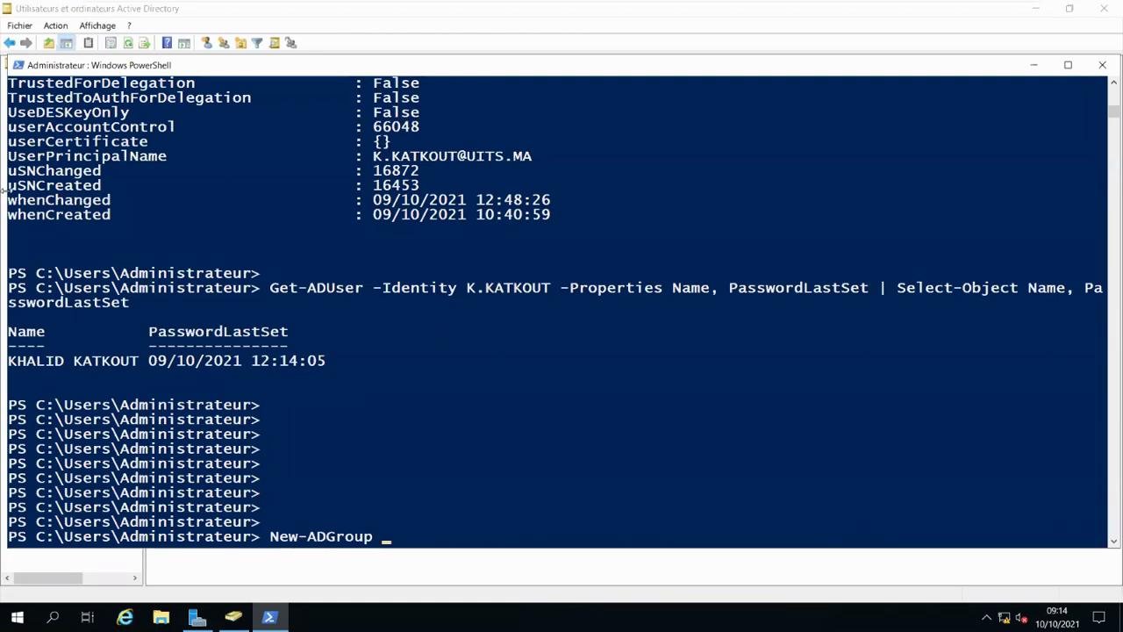
Run New-ADGroup RH as a DomainLocal security group in OU=RH,DC=UITS,DC=MA, described 'Groupe des responsables RH'.
left_click_drag(7, 191, 146, 191)
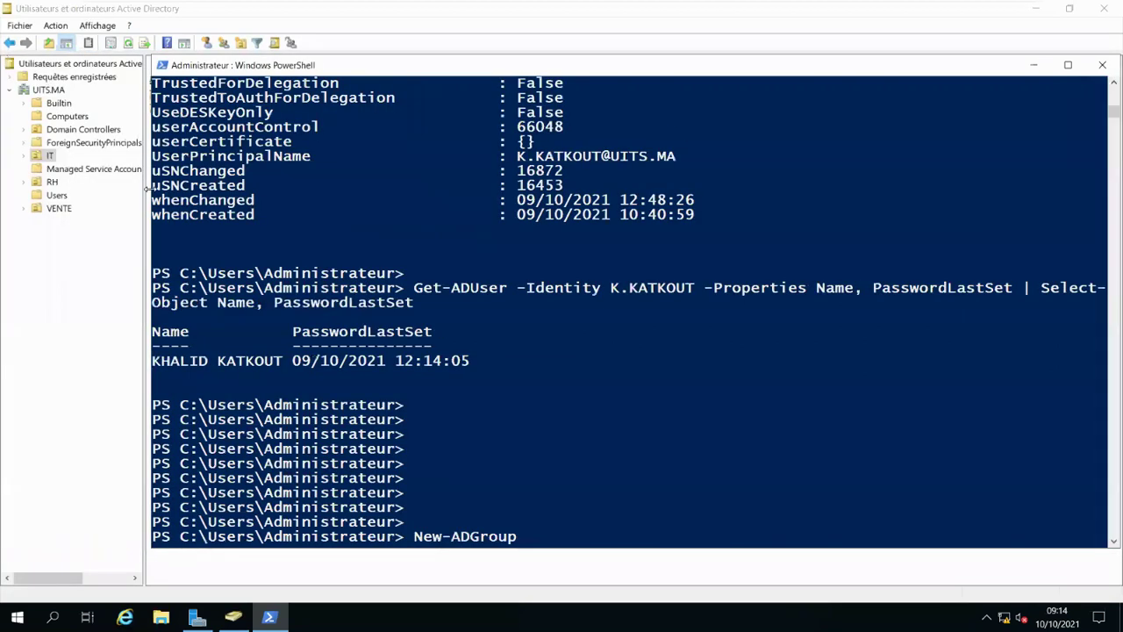
type("RH -GroupCategory")
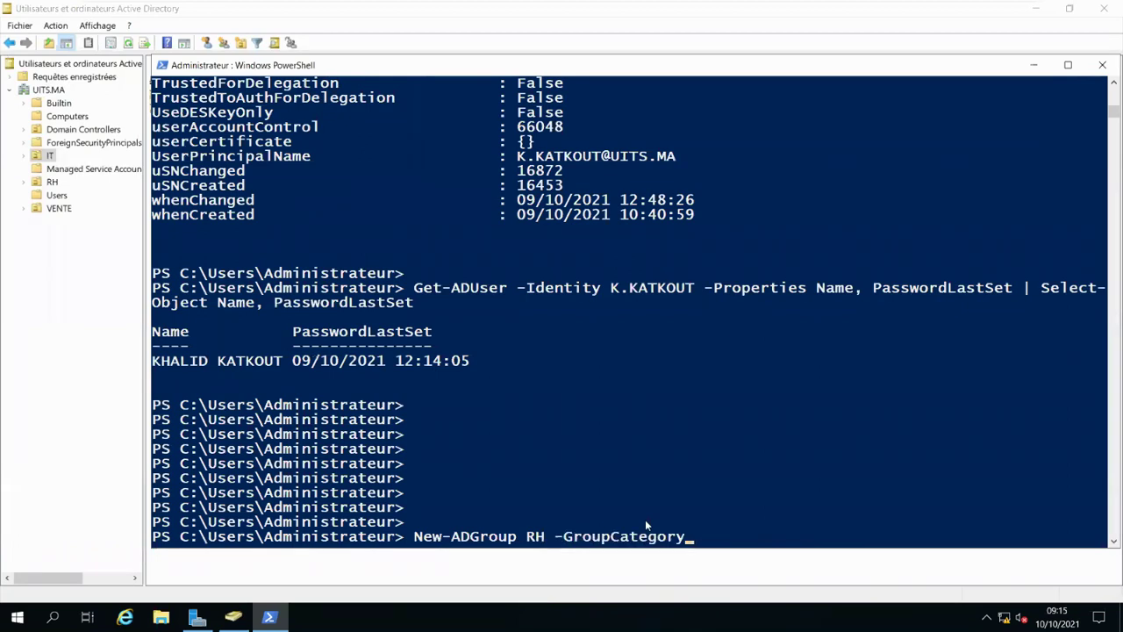
type(" Security")
type(" -")
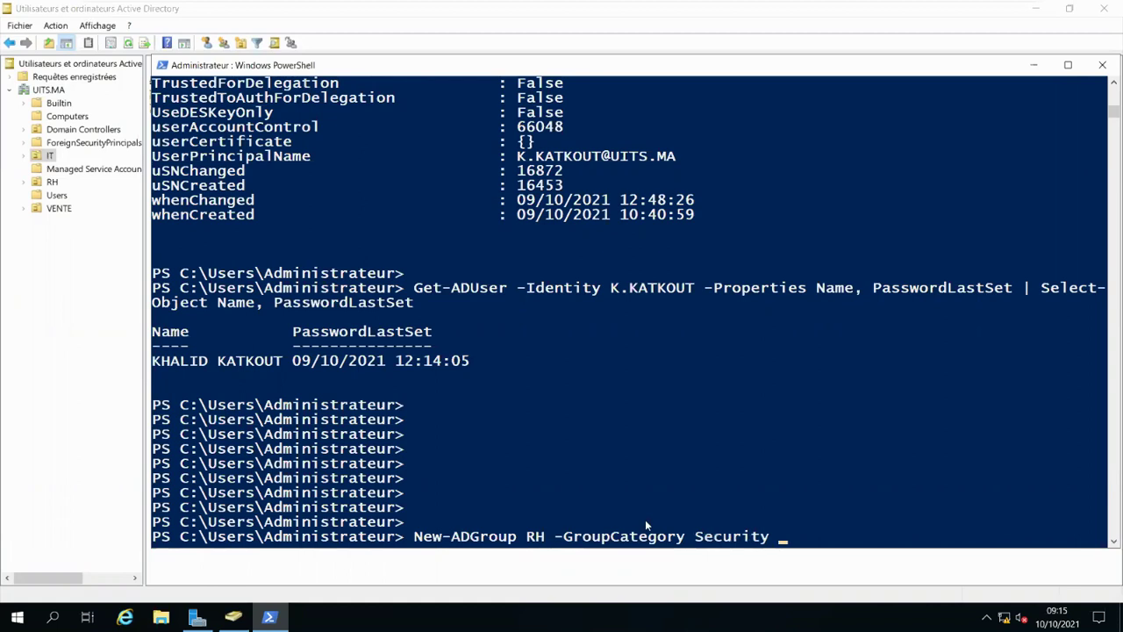
type("GroupScope")
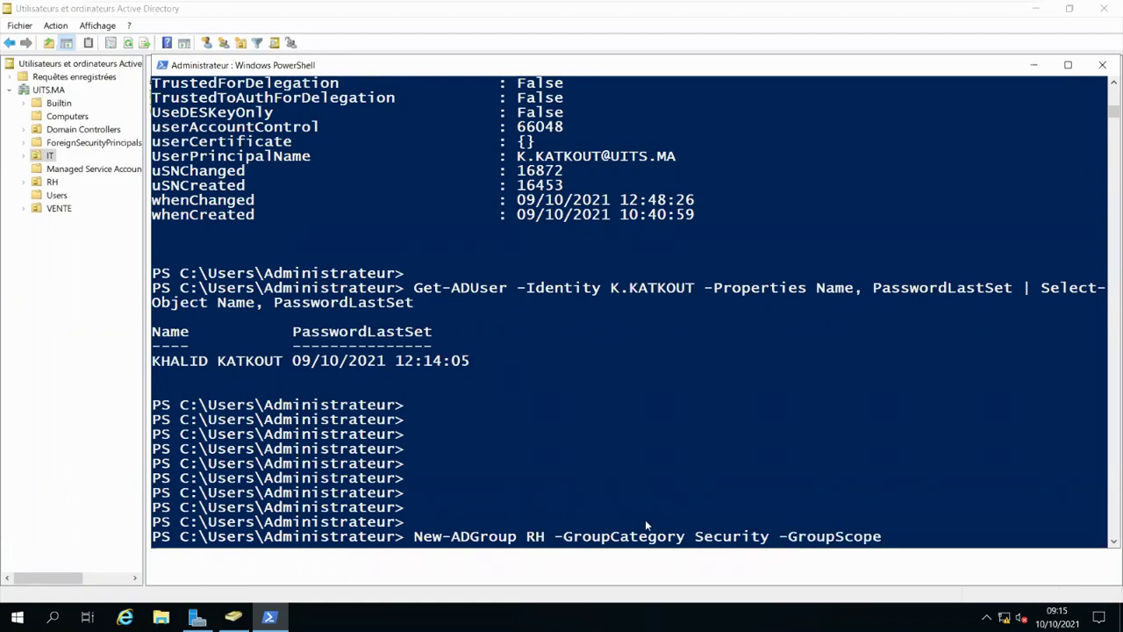
type(" Global")
key("BackSpace")
key("BackSpace")
key("BackSpace")
key("BackSpace")
key("BackSpace")
key("BackSpace")
type("l")
key("BackSpace")
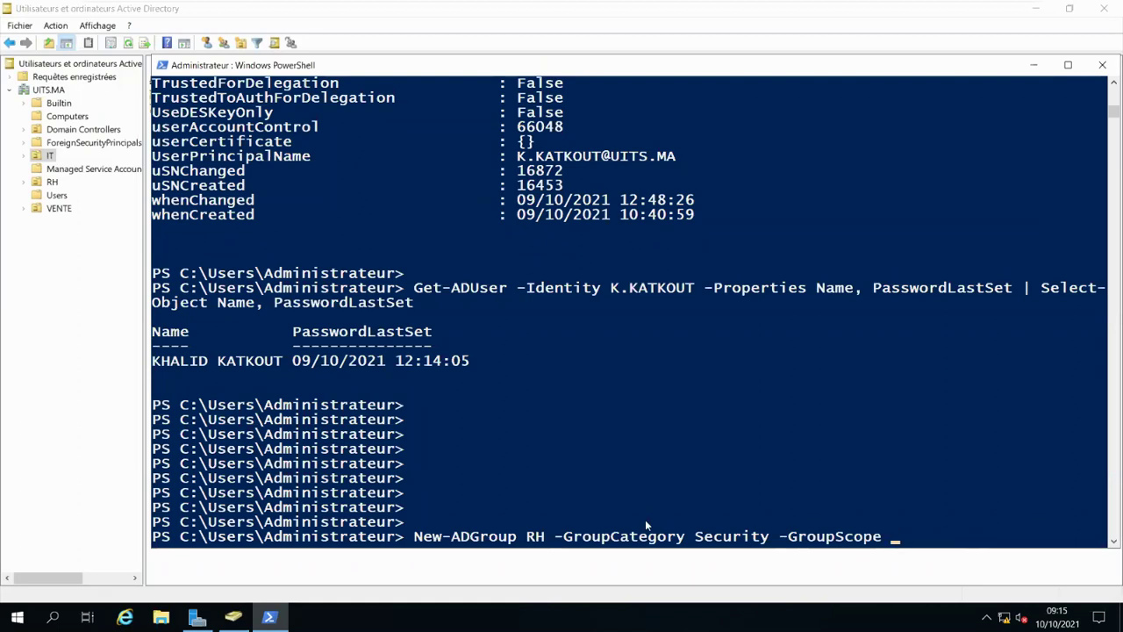
key("Tab")
key("Tab")
key("Tab")
key("Tab")
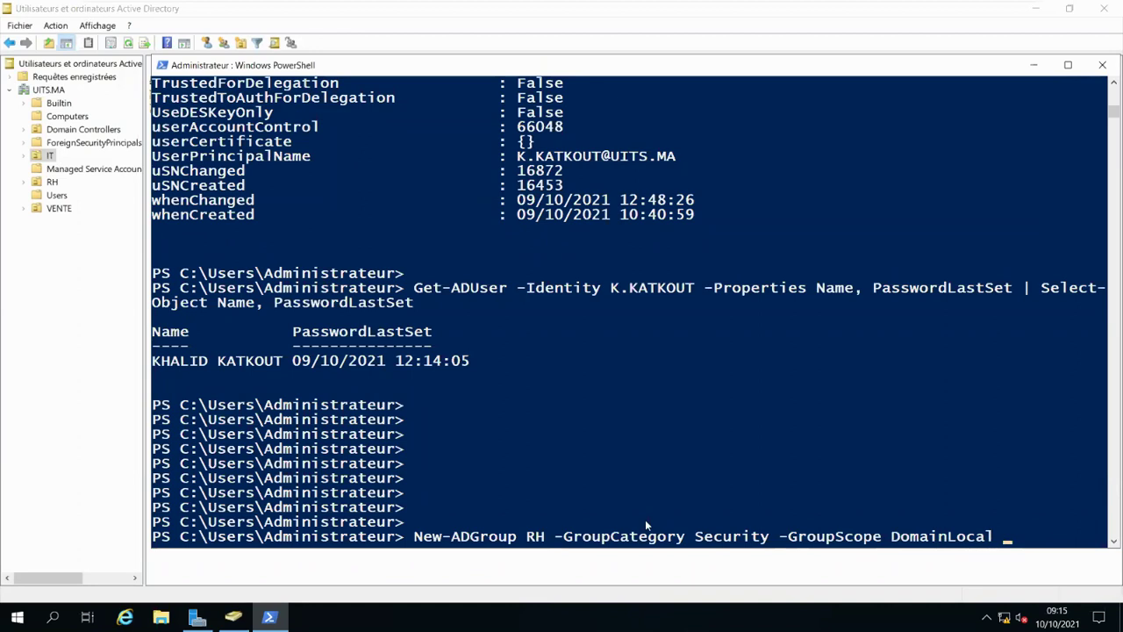
type("-P")
key("Tab")
key("Tab")
type("\"OU=")
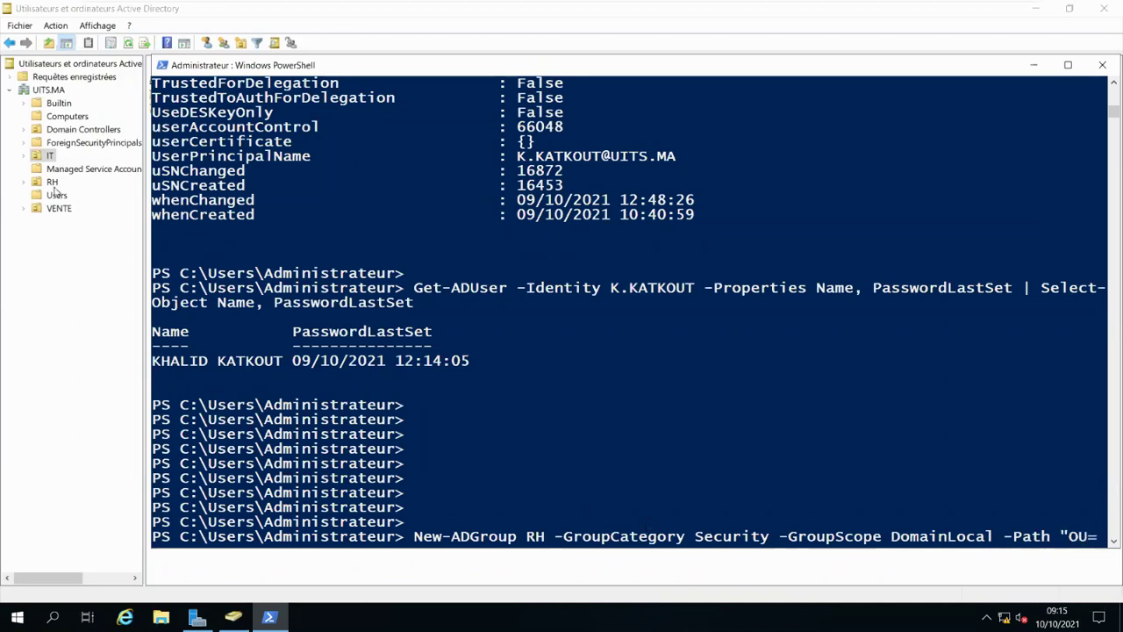
type("RH")
type(",")
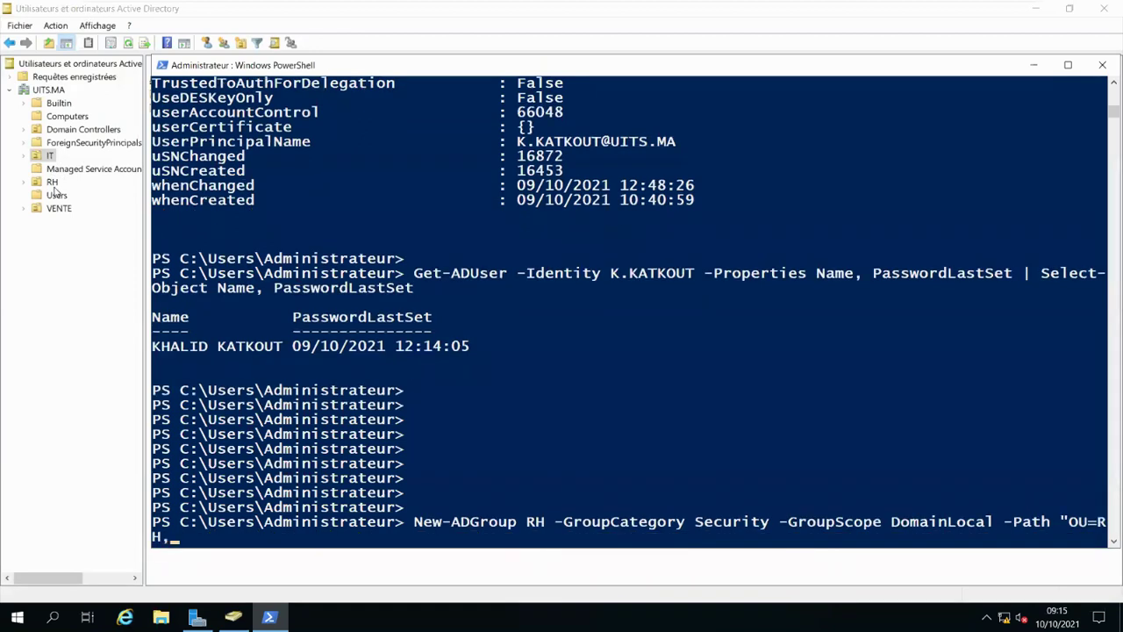
type("DC=UITS,")
type("DC")
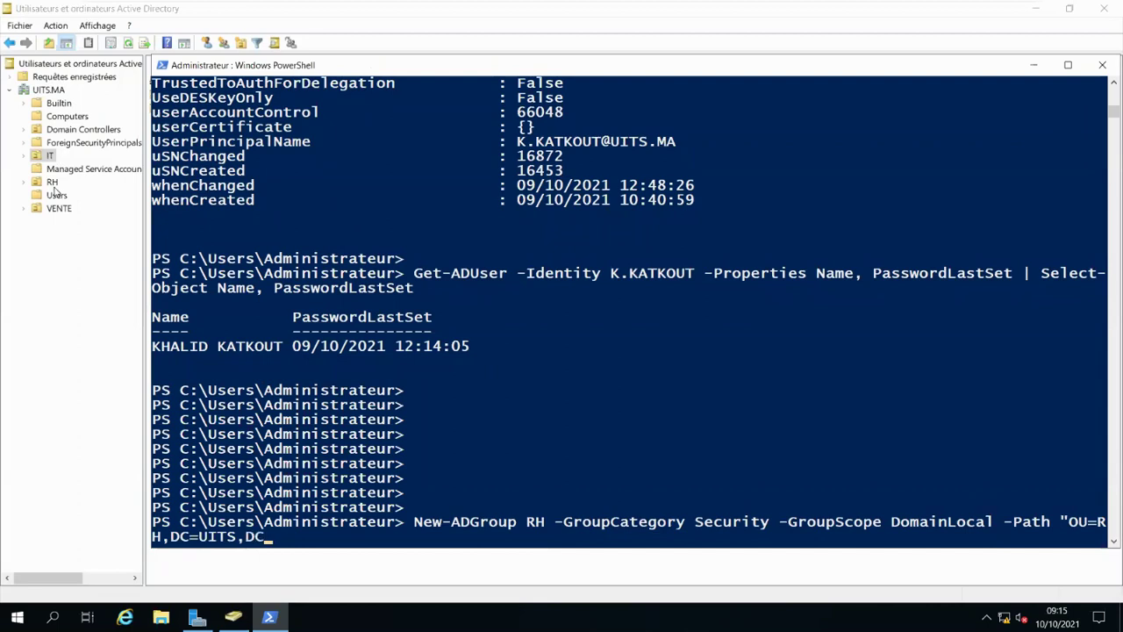
type("=MA\" -Description")
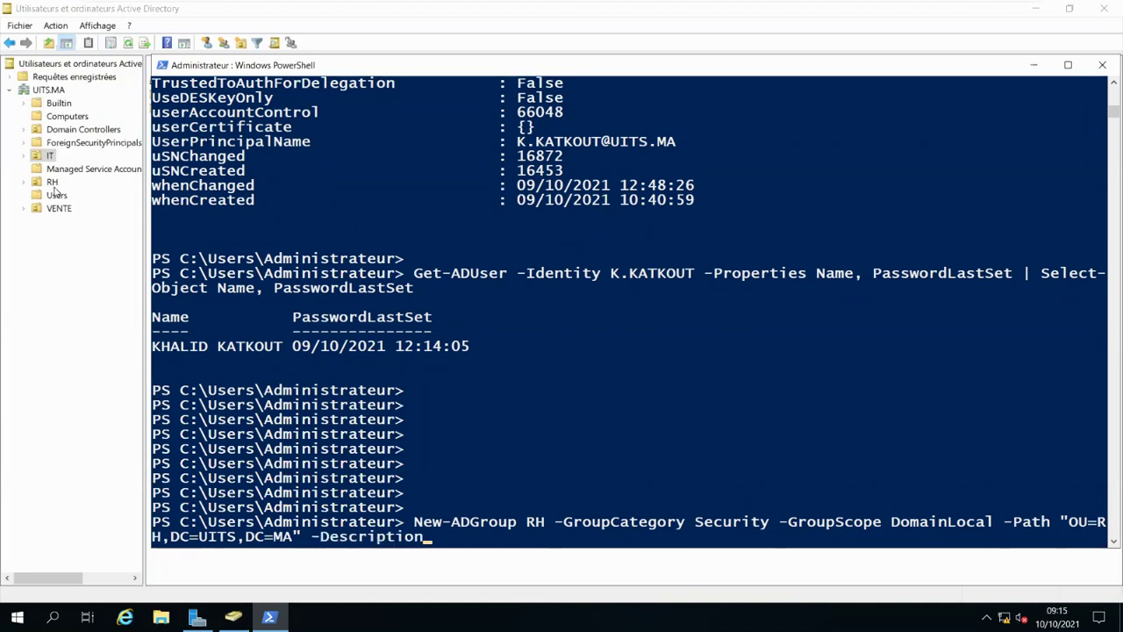
type(" \"Groupe des responsables RH")
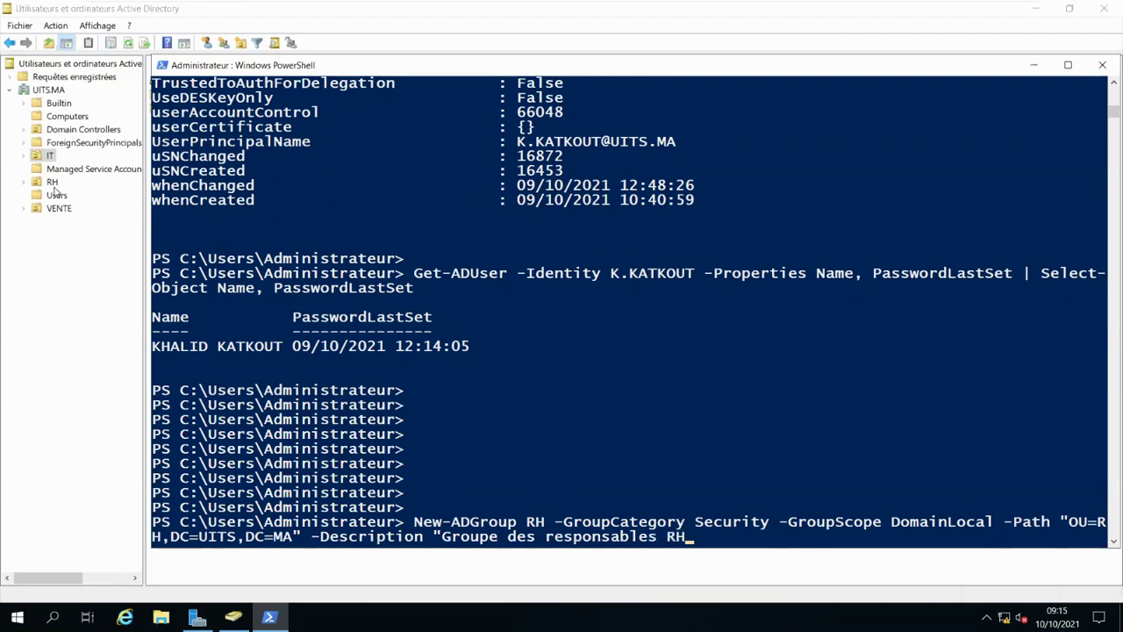
type("\"")
key("Return")
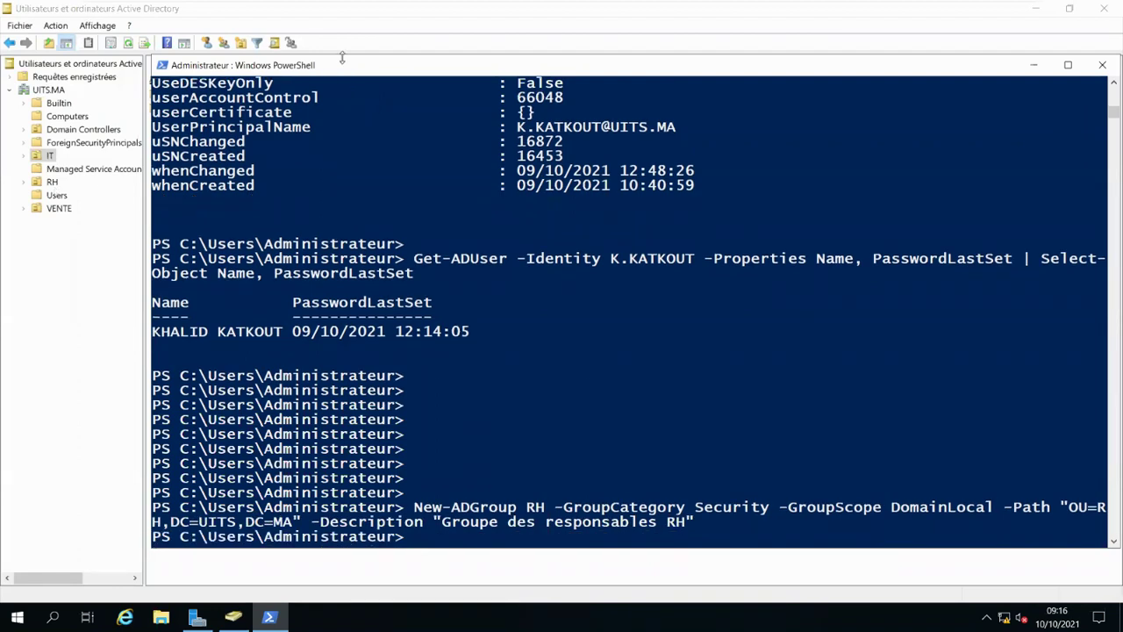
Paste the New-ADGroup RH command under '• PS :' in the notes and save them.
left_click(156, 507)
left_click_drag(290, 488, 691, 527)
right_click(690, 525)
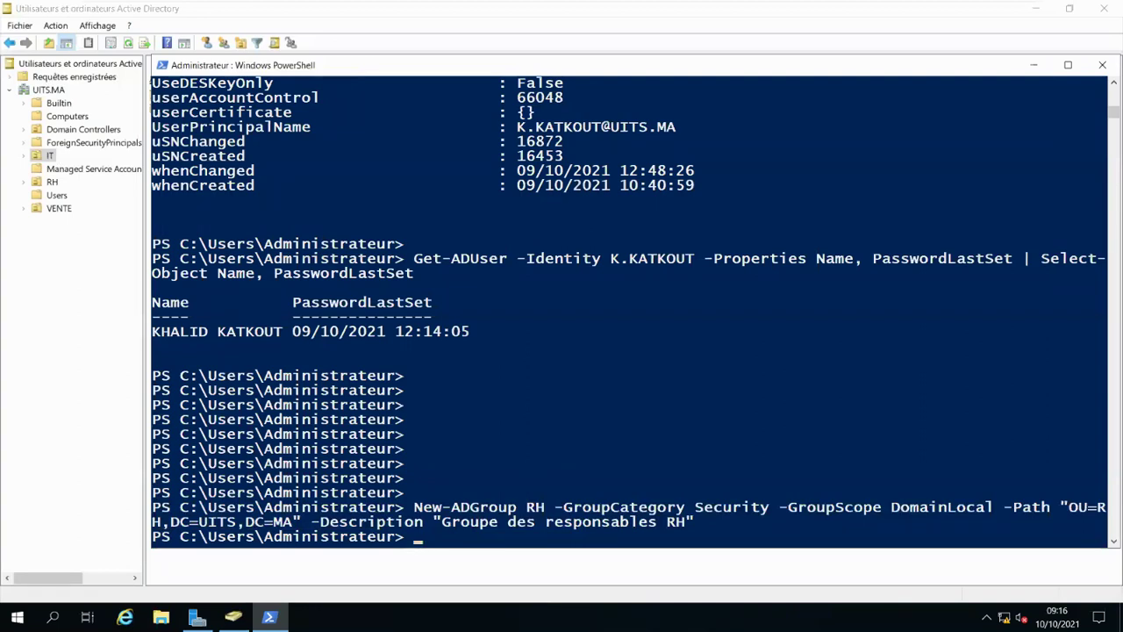
key("alt+Tab")
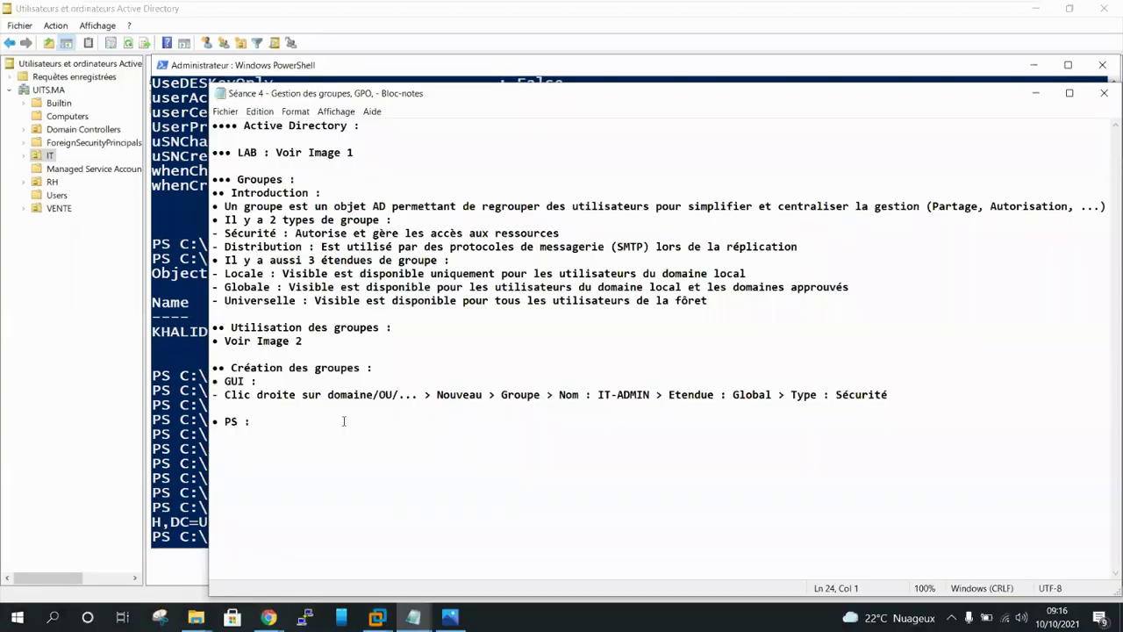
type("PS C:\\Users\\Administrateur> New-ADGroup RH -GroupCategory Security -GroupScope DomainLocal -Path \"OU=RH,DC=UITS,DC=MA\" -Description \"Groupe des responsables RH\"")
key("Return")
key("Return")
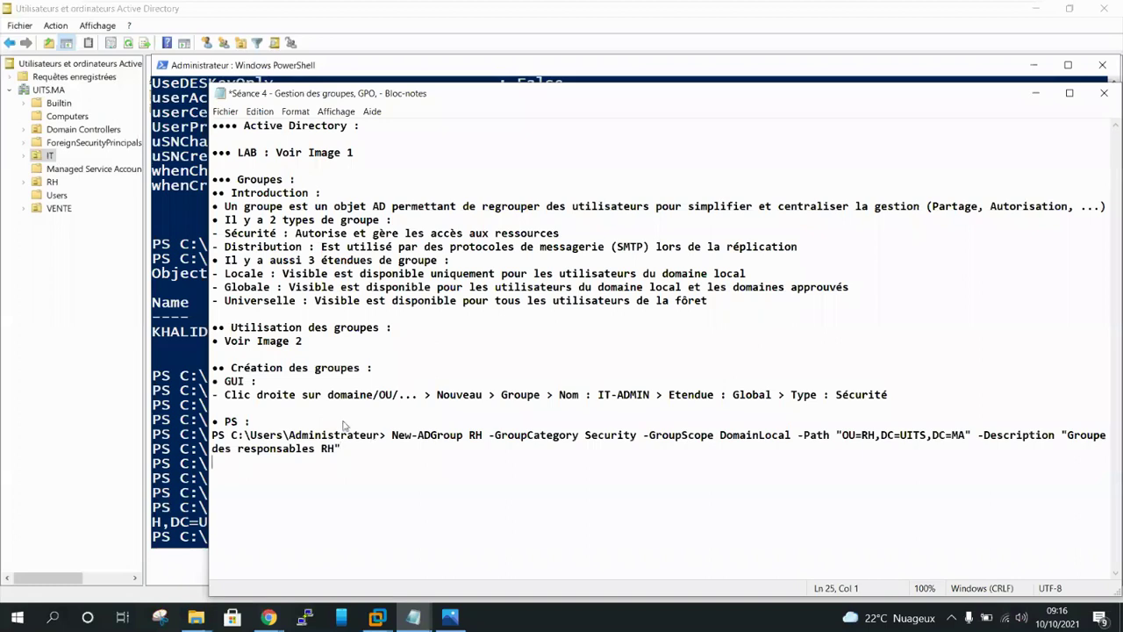
key("ctrl+s")
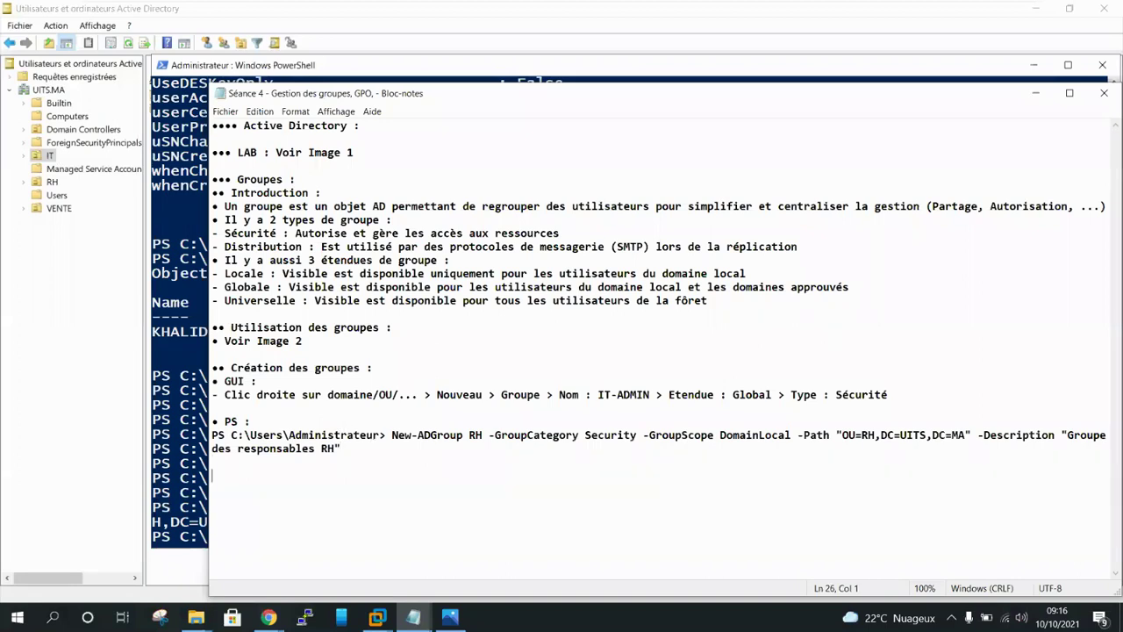
left_click(268, 618)
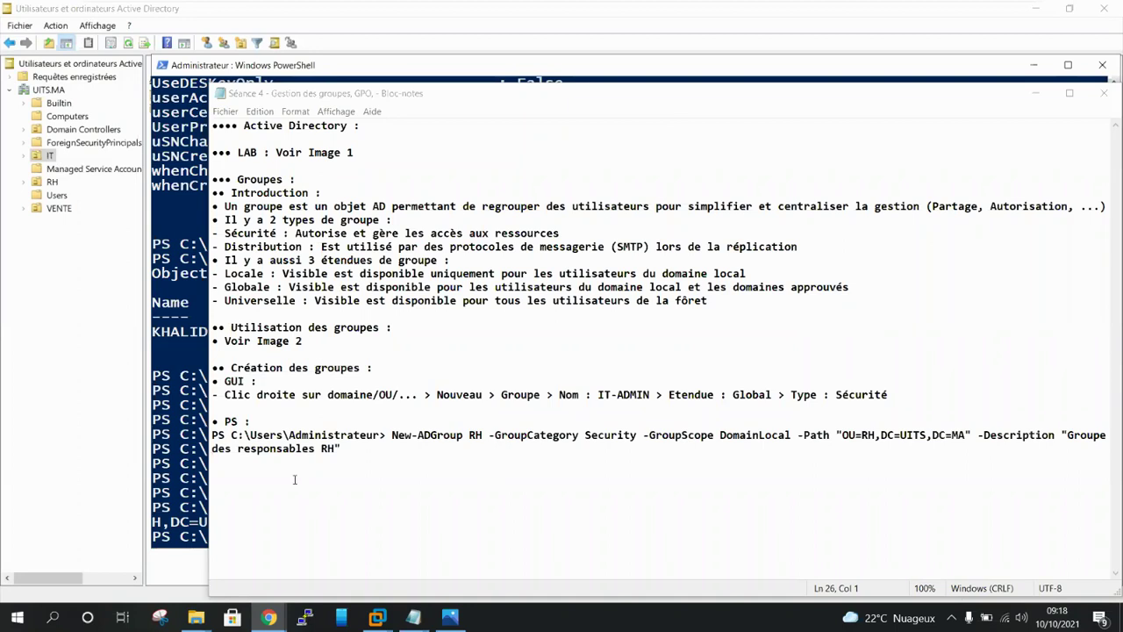
key("alt+Tab")
Launch Invite de commandes as administrator from the Start search.
key("super")
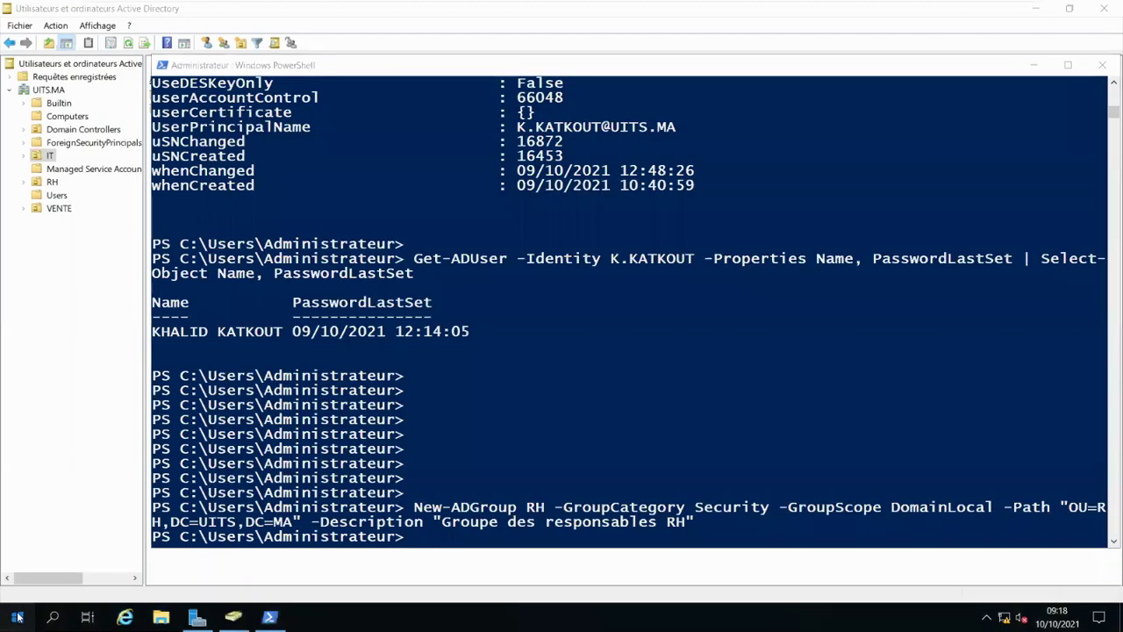
type("cmd")
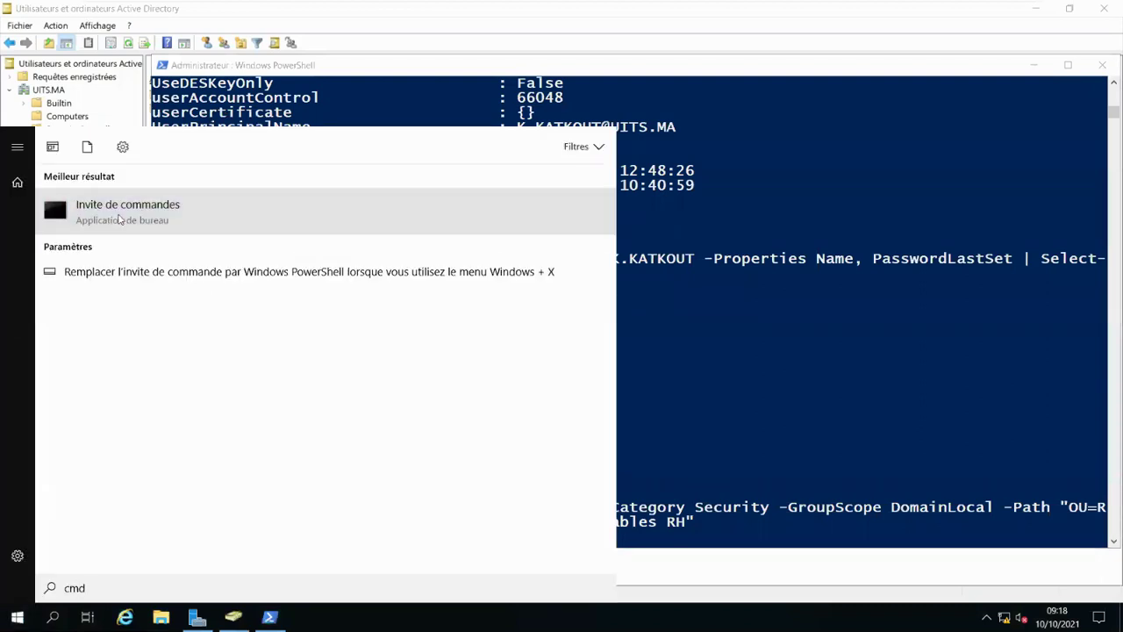
right_click(119, 218)
left_click(157, 232)
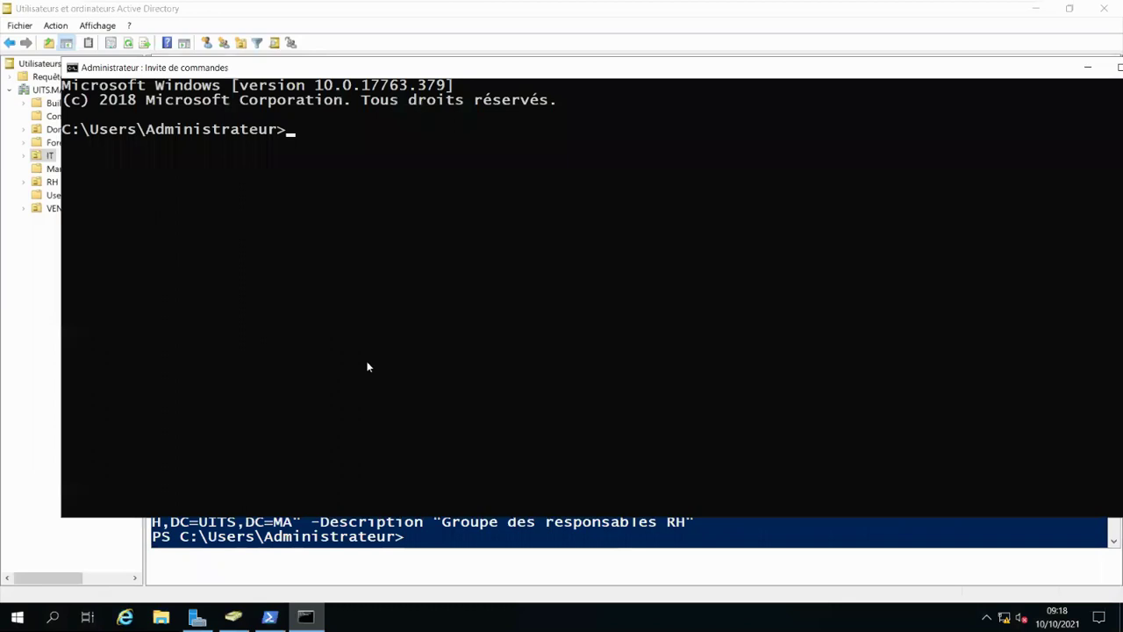
Run dsadd group "cn=VENTE,OU=VENTE,DC=UITS,DC=MA" -Secgrp yes -scope l.
type("dsadd")
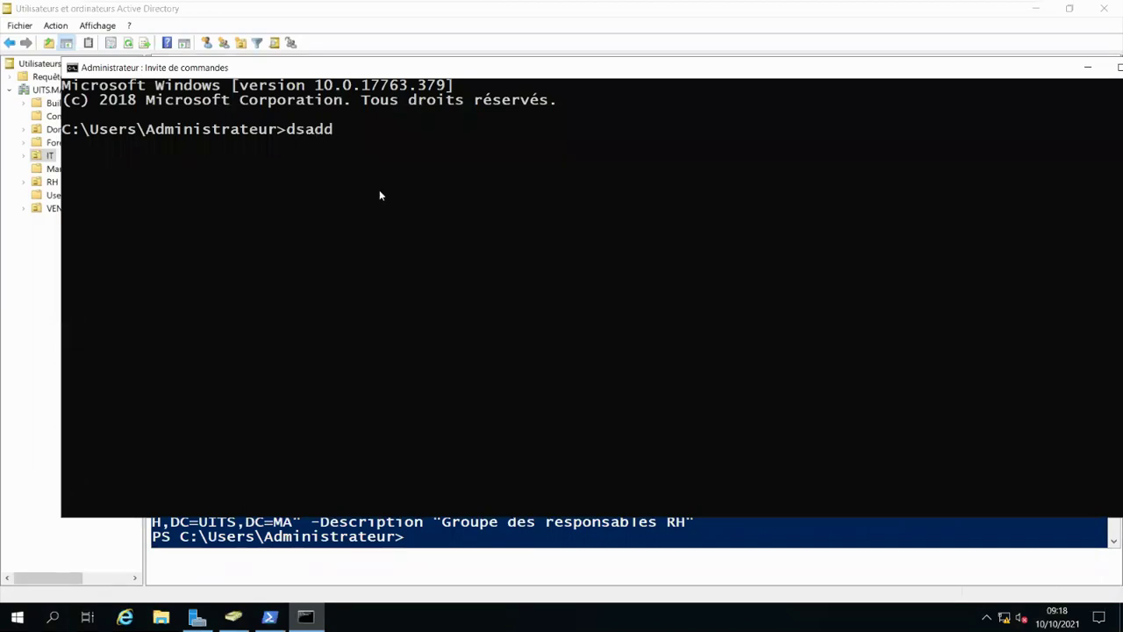
type(" group \"cn=")
left_click_drag(61, 229, 167, 230)
type("VE")
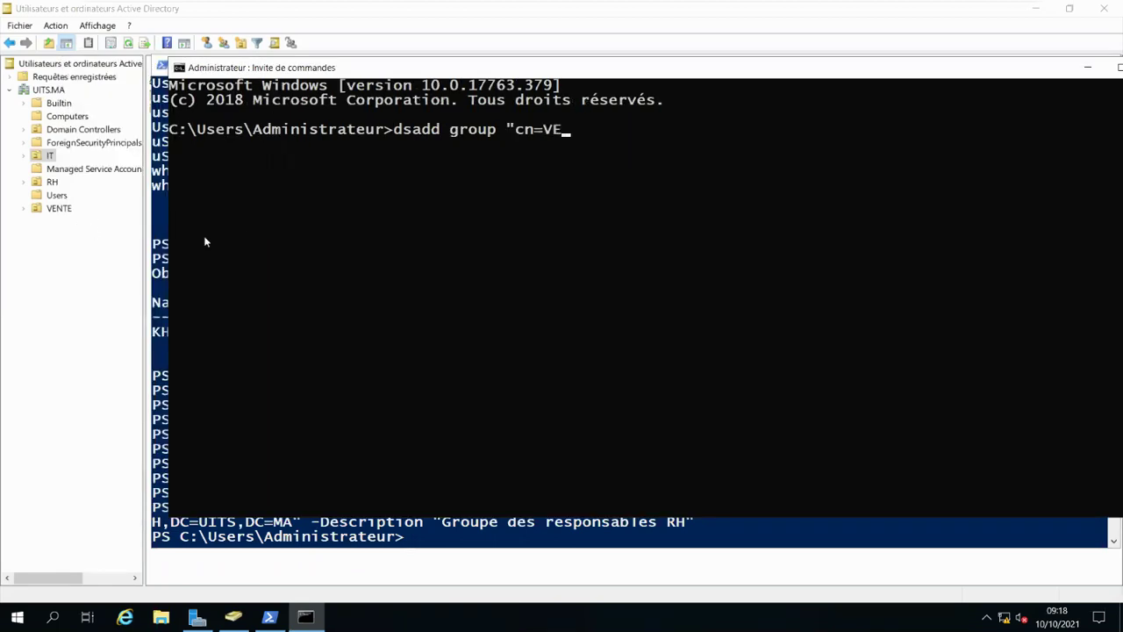
type("NTE,OU=VENTE")
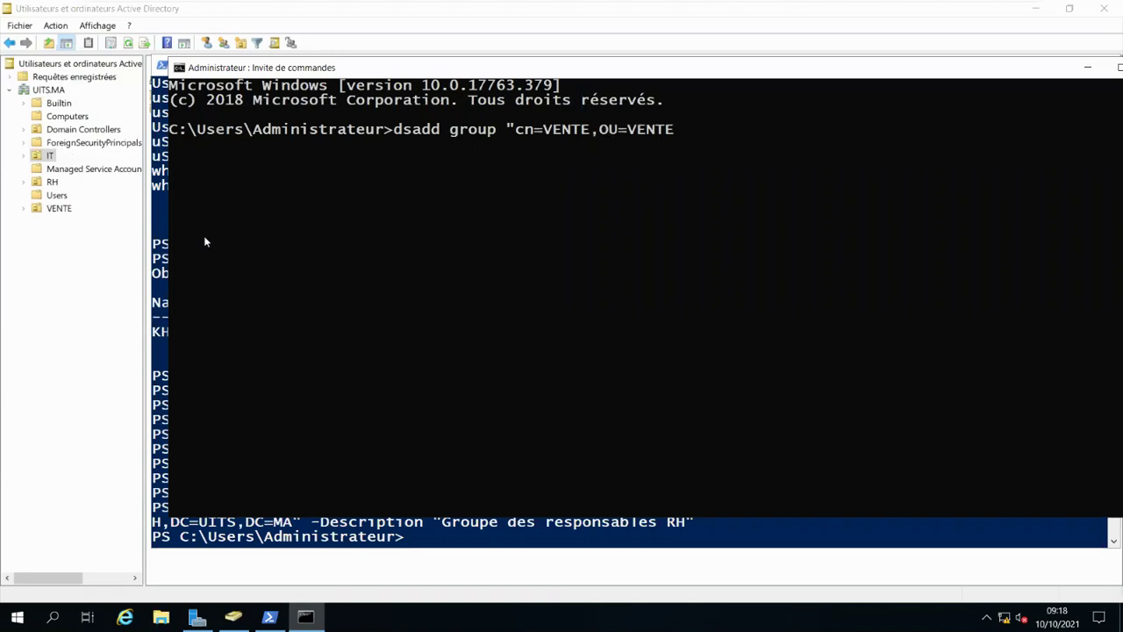
type(",DC=UITS,DC=MA\"")
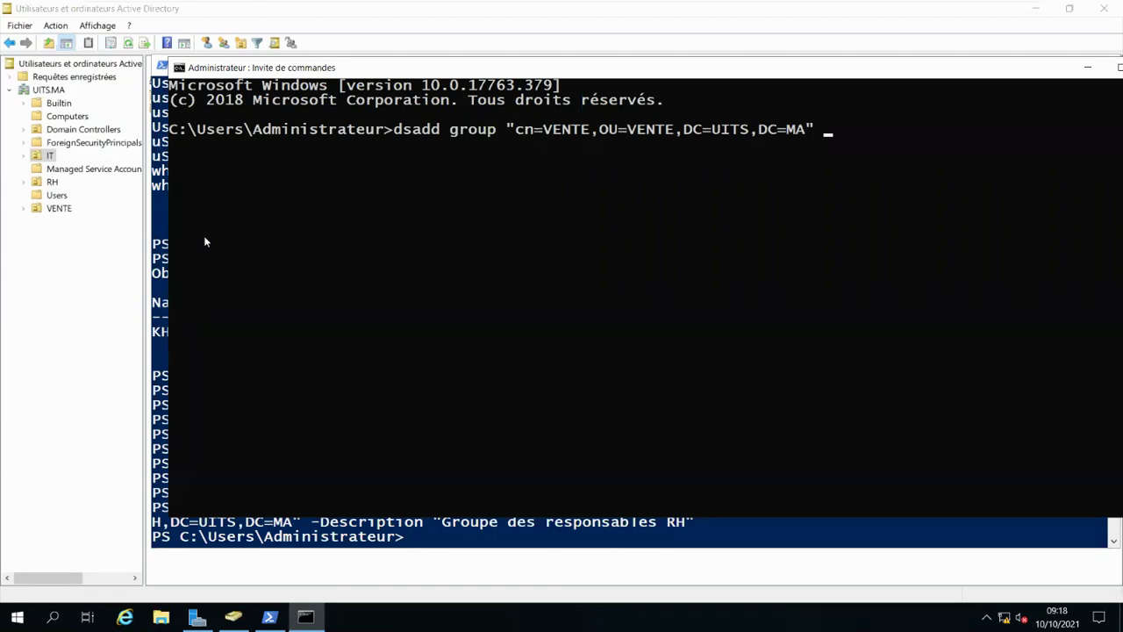
type("-Secgrp ye")
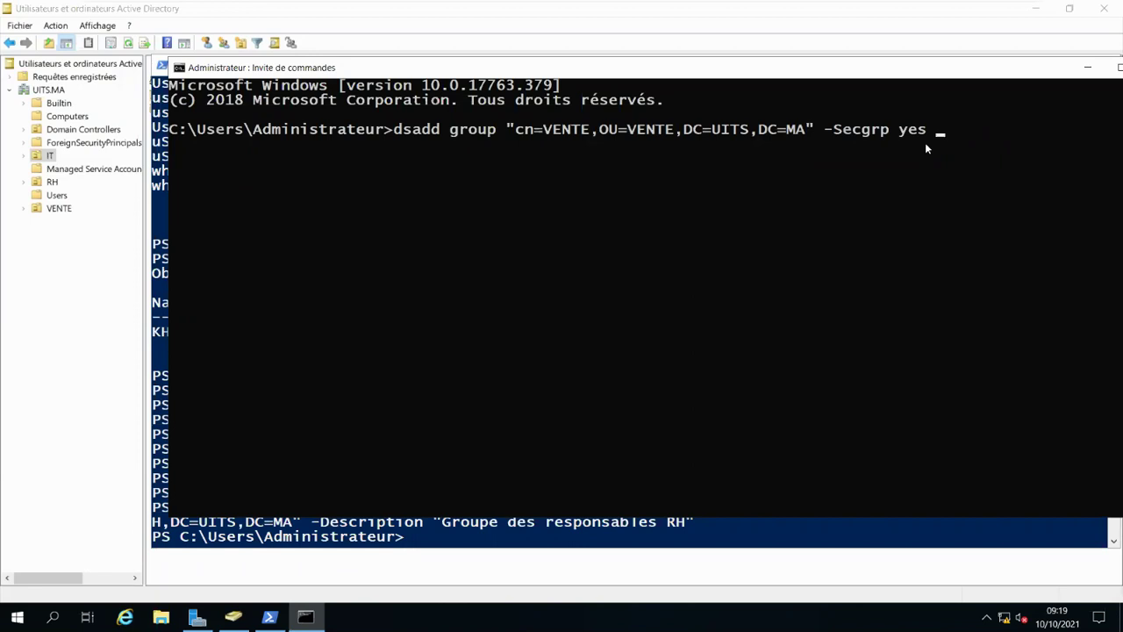
type("scope")
type("l")
key("Return")
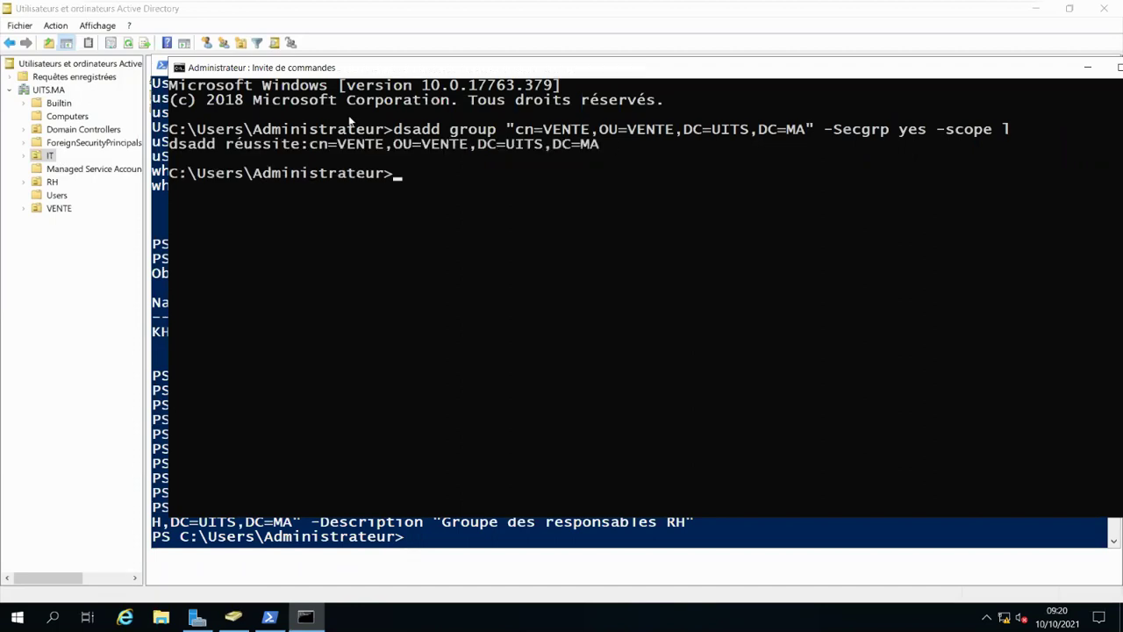
Add a '• CMD :' bullet to the notes holding the copied dsadd VENTE command.
left_click_drag(169, 130, 1025, 130)
right_click(1019, 129)
key("alt+Tab")
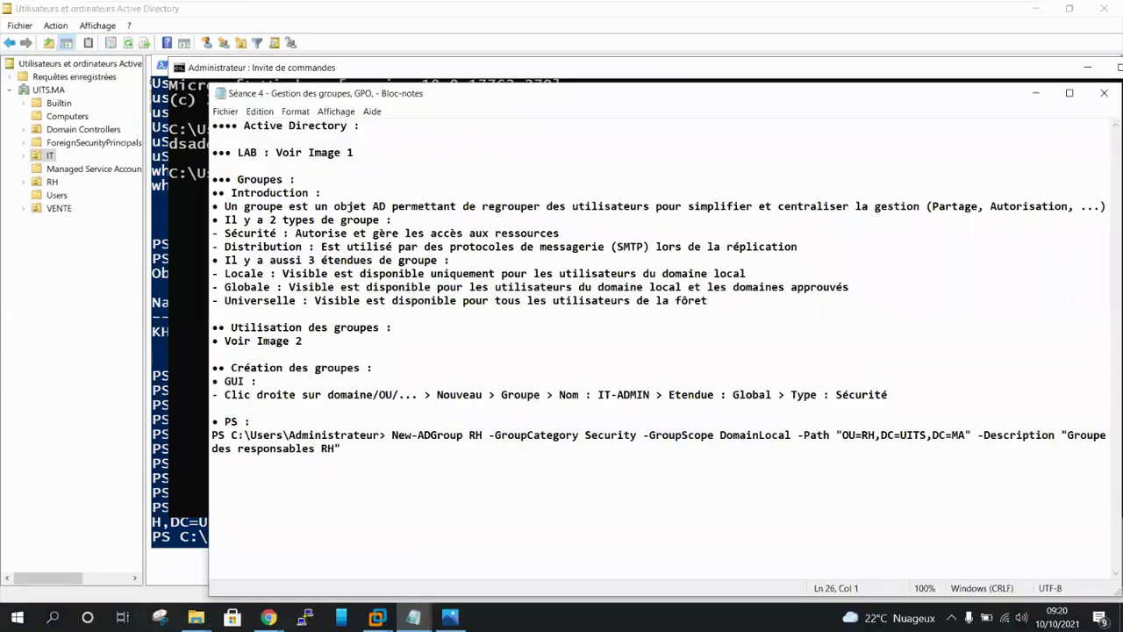
type("• CMD :")
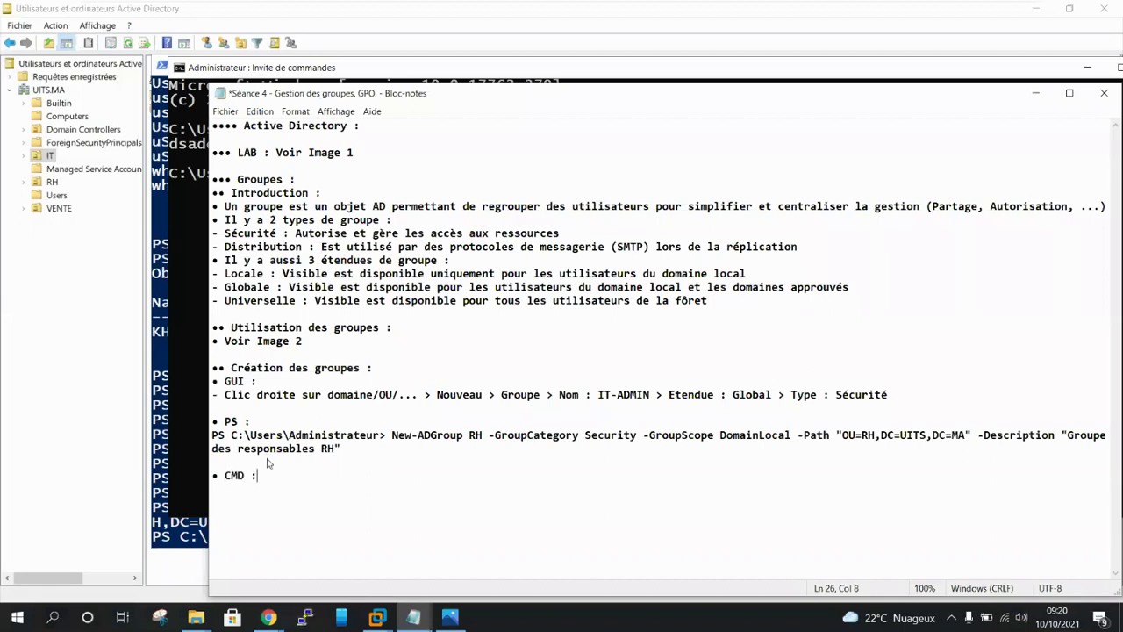
key("Return")
type("C:\\Users\\Administrateur>dsadd group \"cn=VENTE,OU=VENTE,DC=UITS,DC=MA\" -Secgrp yes -scope l")
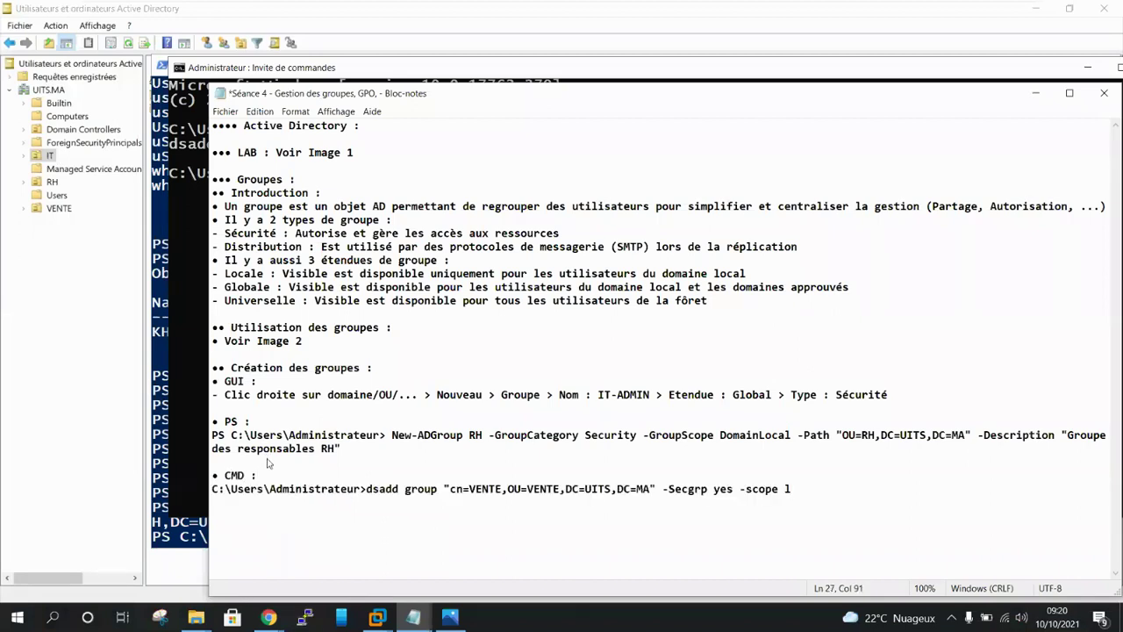
key("Return")
key("Return")
left_click(268, 617)
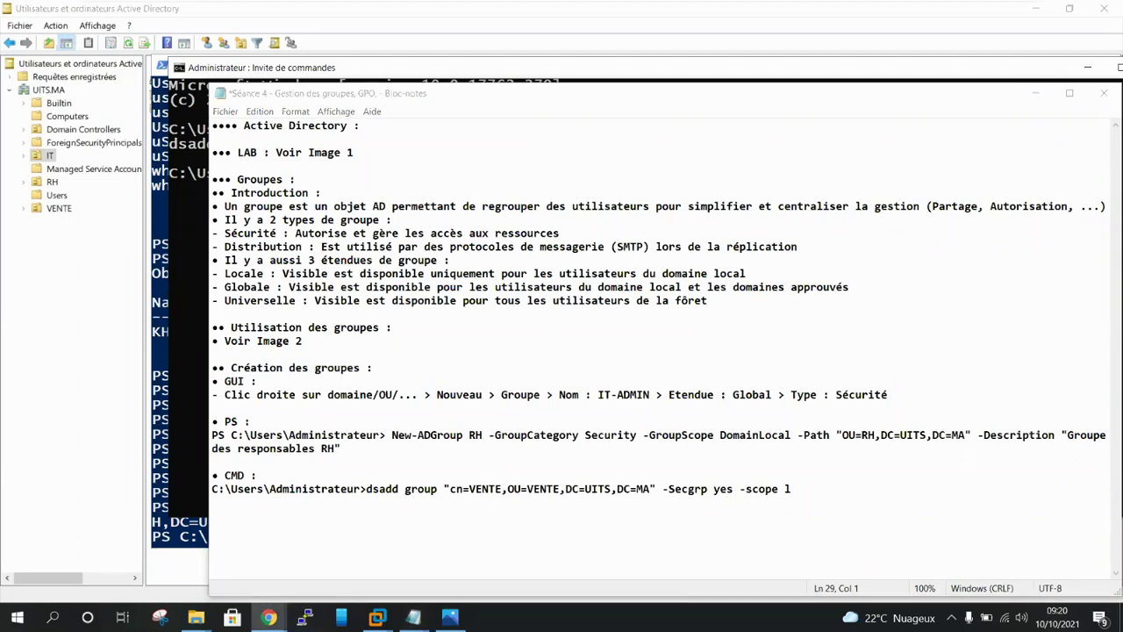
Add the -Secgrp line: Security Group (Yes) or Distribution Group (No), default No.
left_click(239, 516)
type("-")
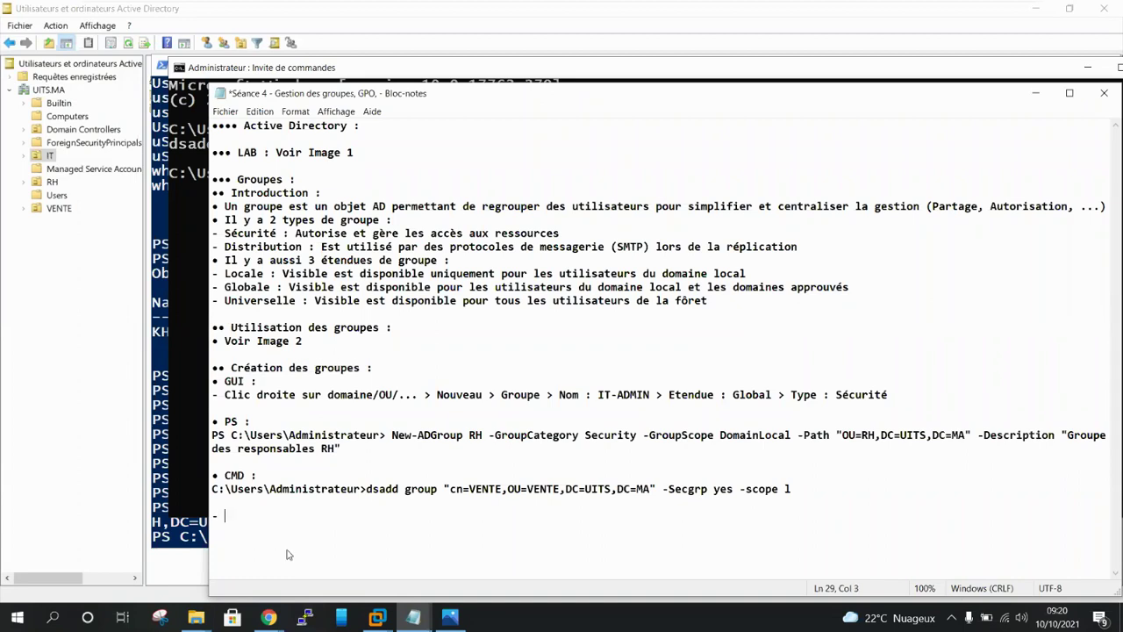
type("Secgrp : Security Group ")
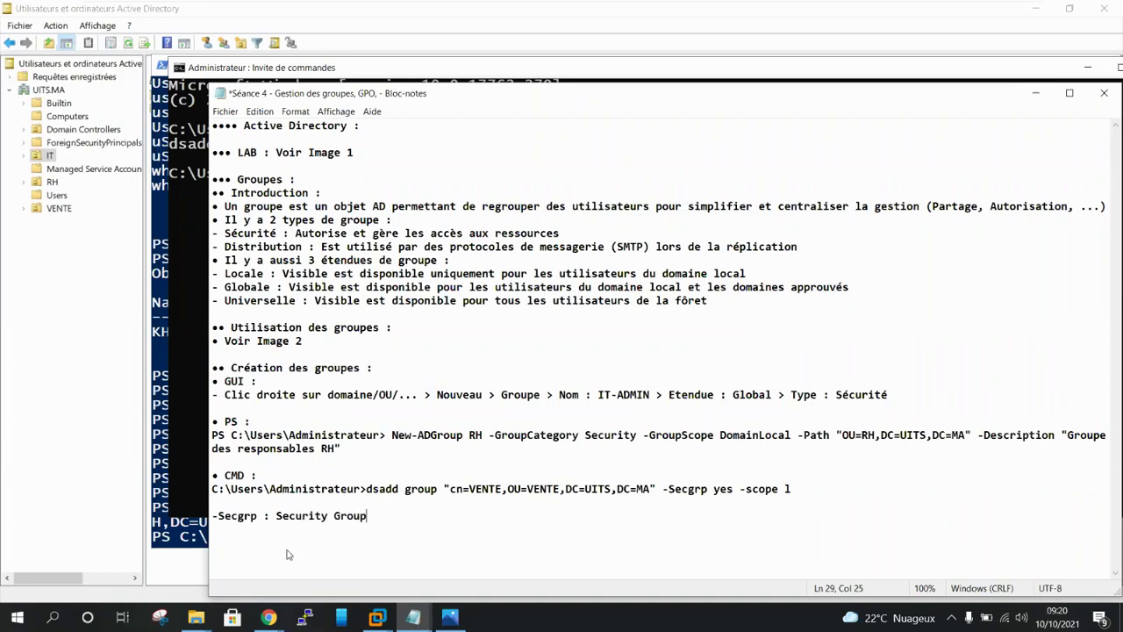
type("(Yes) ou Destribution")
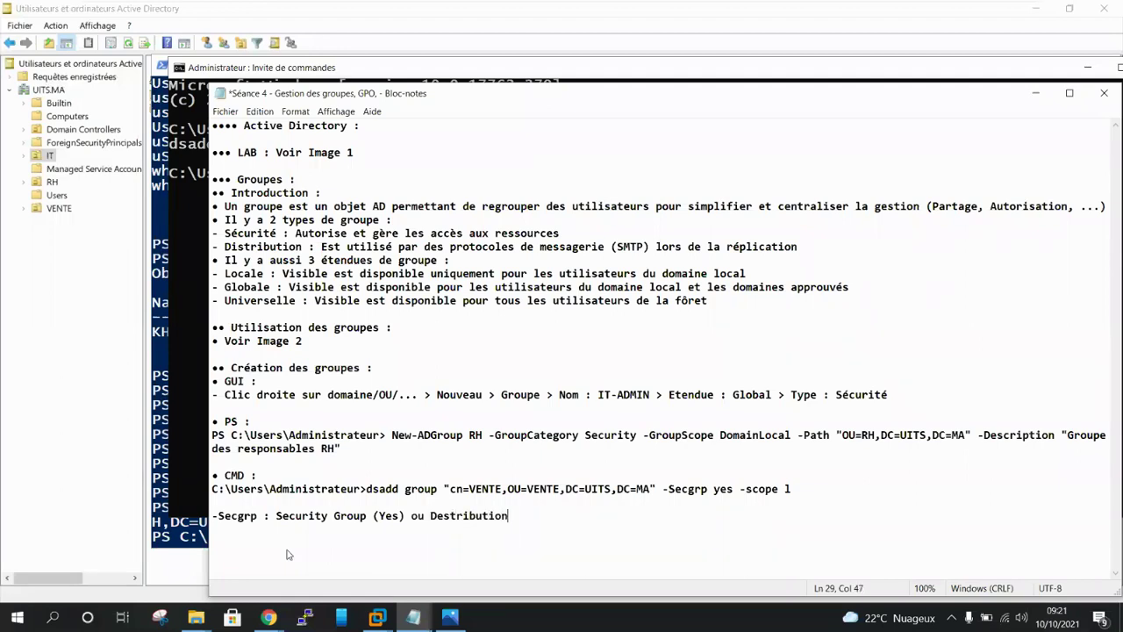
type(" Group (Nom")
key("BackSpace")
type(") -> Par defaut ")
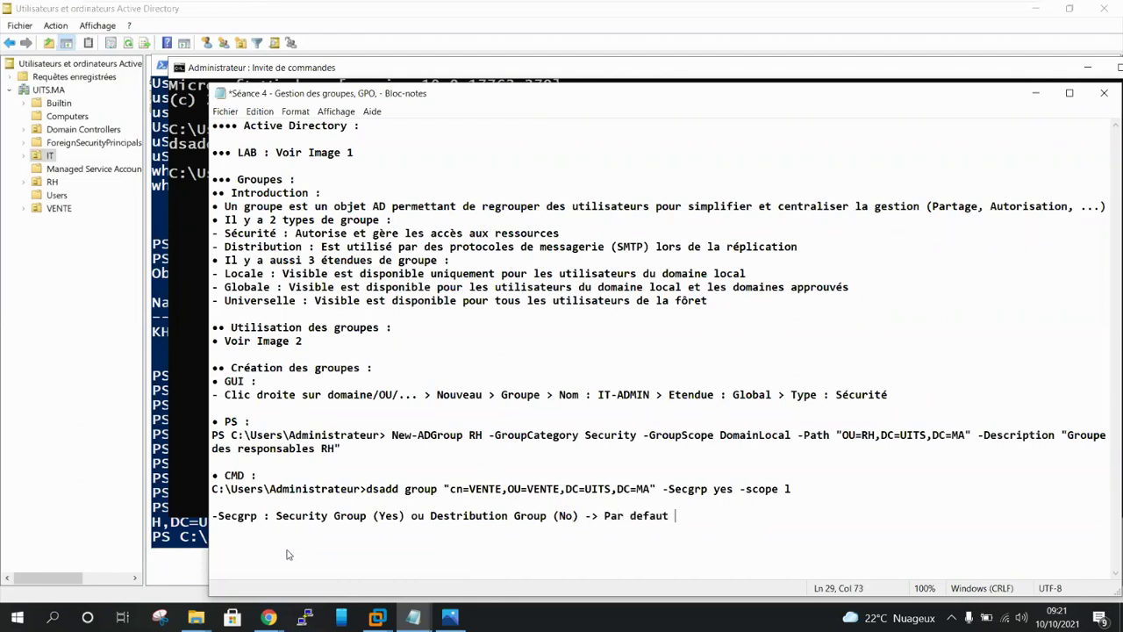
type("(No)")
Add the -Scope line: Domain Local (l), Global (g) or Universal (u), default g, and save.
key("Return")
type("- Scope : Doma")
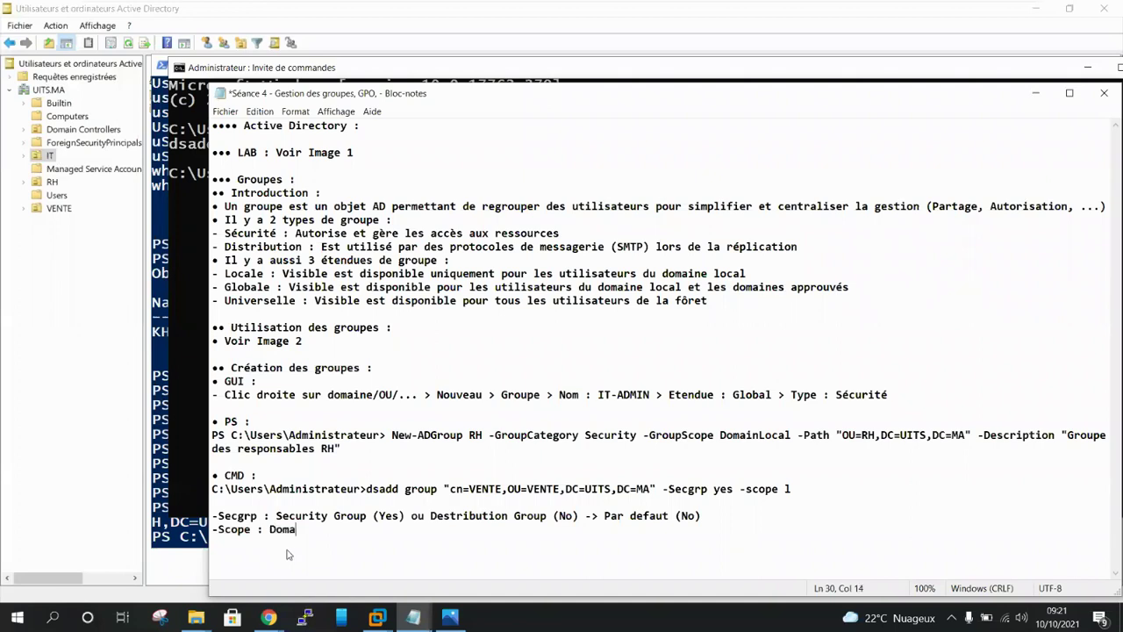
type("in Local")
type(" (1)")
type(" ou ")
type("Global ")
type("(g) ")
type("ou U")
type("niver")
type("sel")
type(" (")
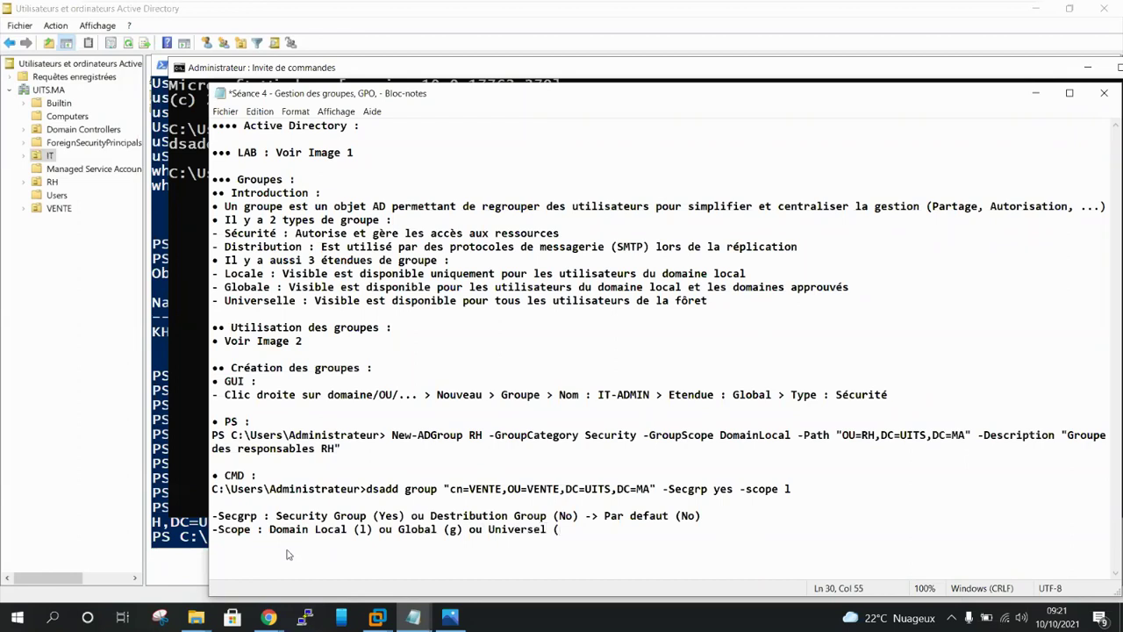
type("u) -> Par defaut (g)")
key("Return")
key("Return")
key("ctrl+s")
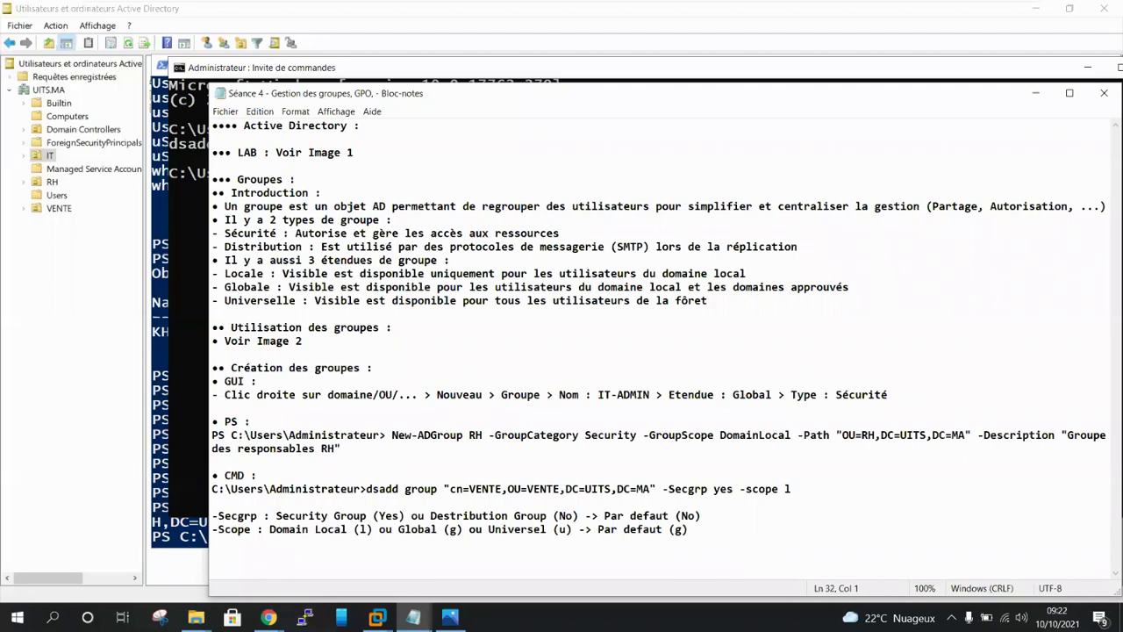
key("super+4")
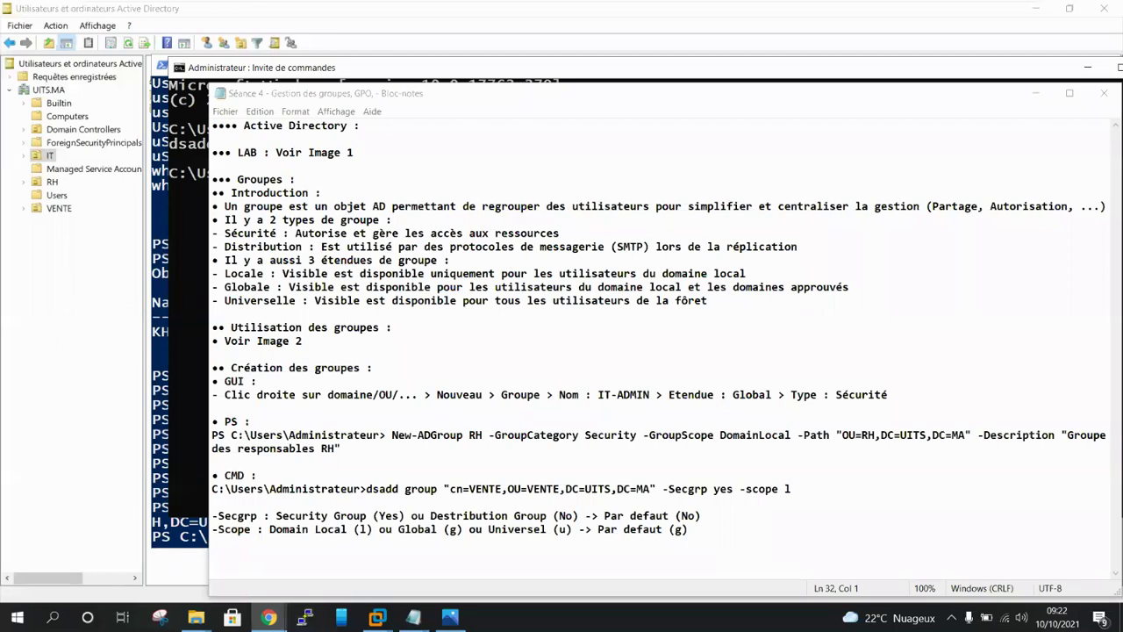
key("super+8")
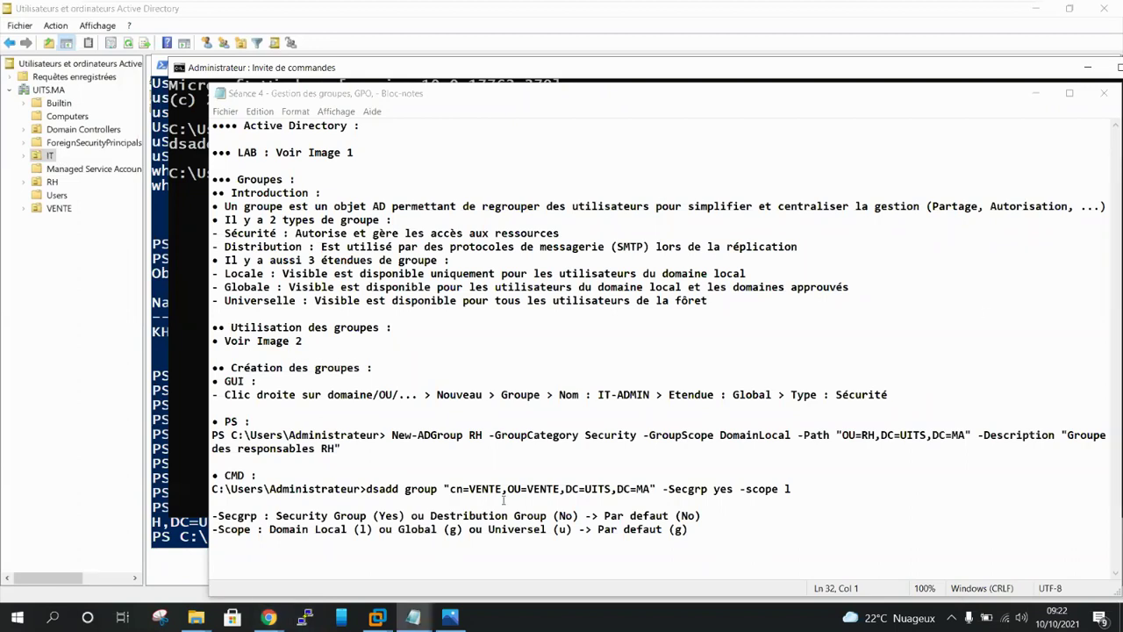
Append the '•• Ajouter des membres des groupes :' heading with '• GUI :', '• PS :', '• CMD :' bullets.
left_click(243, 566)
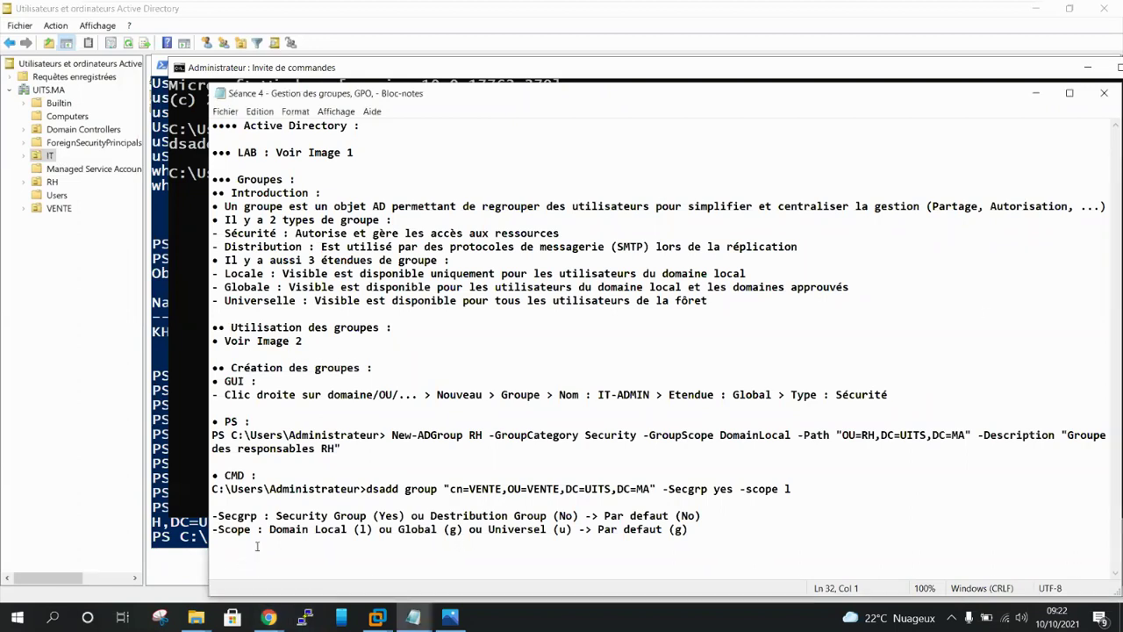
type("•• ")
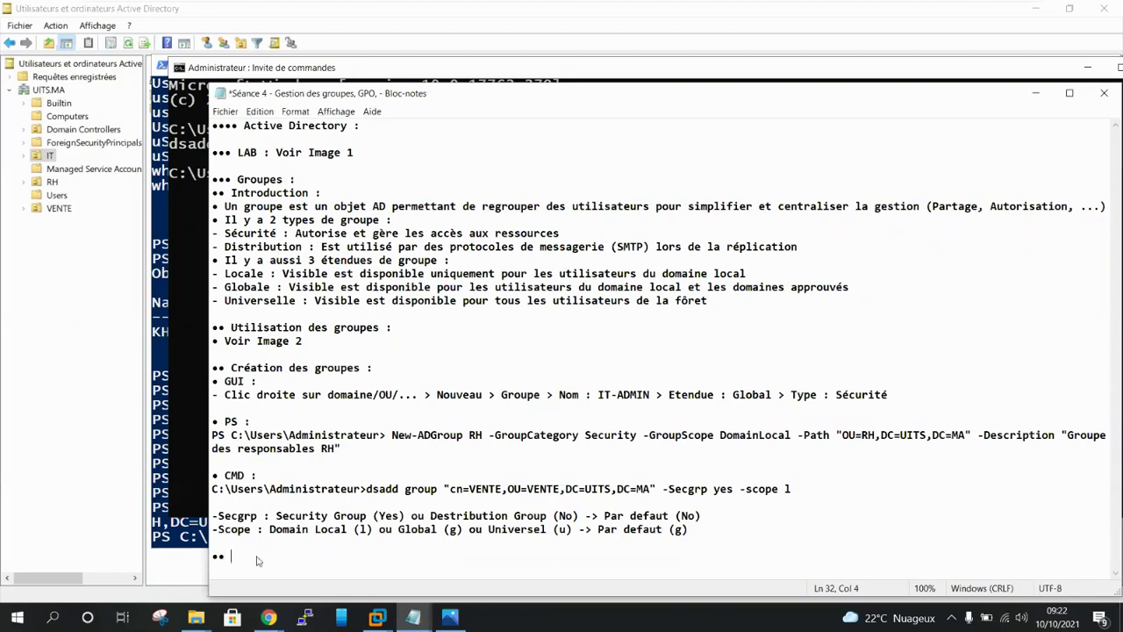
type("Ajouter des membre")
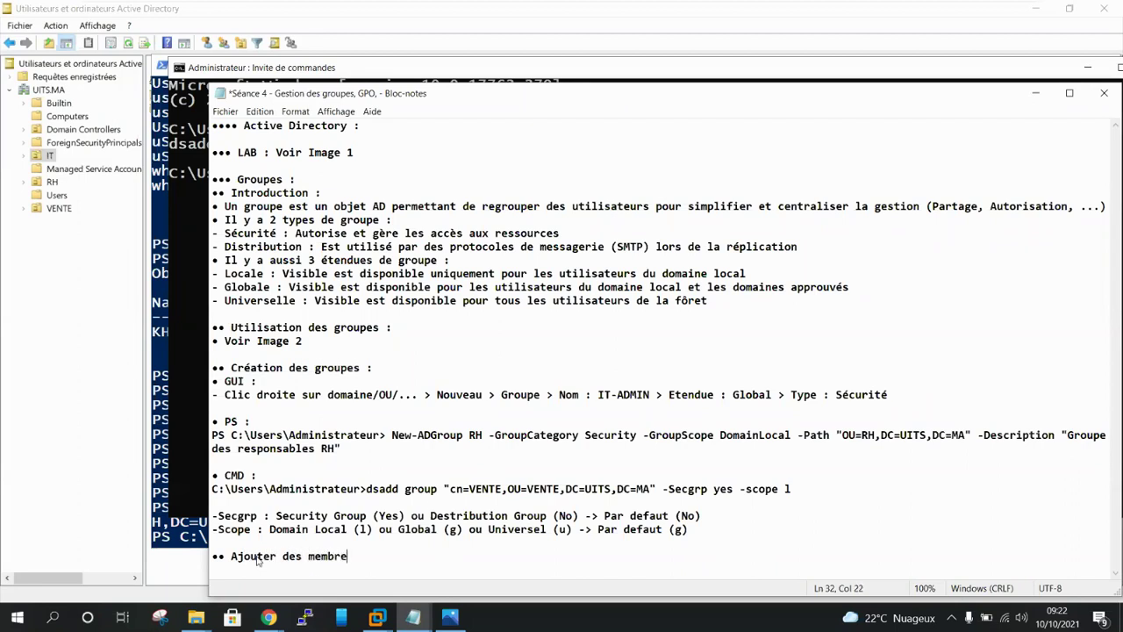
type("s des group")
key("BackSpace")
type("pes :")
key("Return")
type("• GUI :")
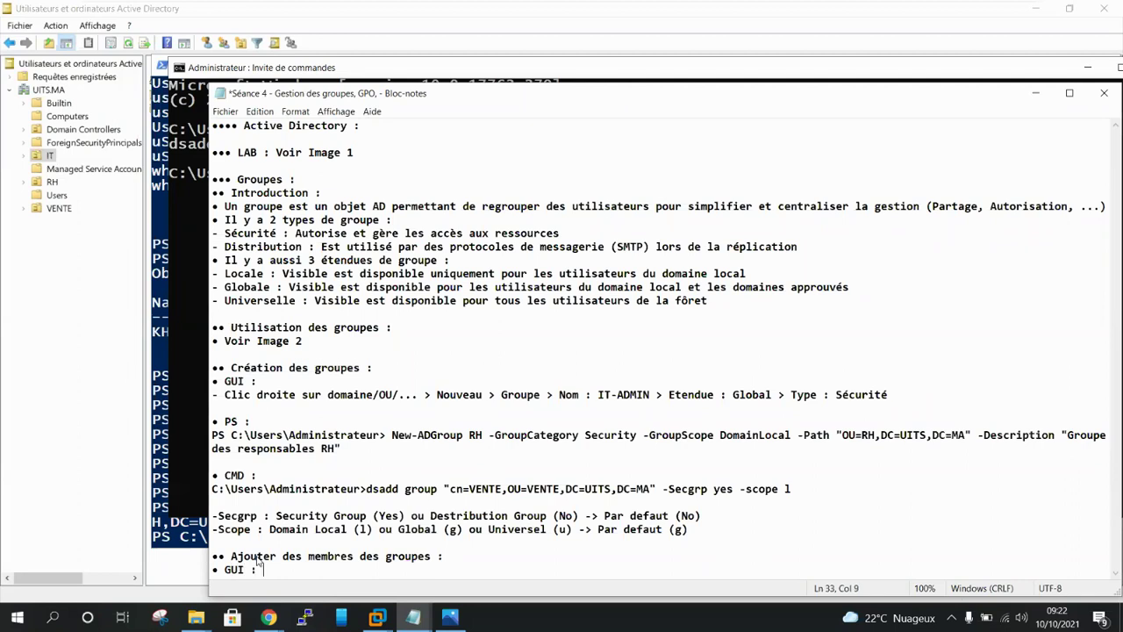
key("Return")
key("Return")
type("• PS :")
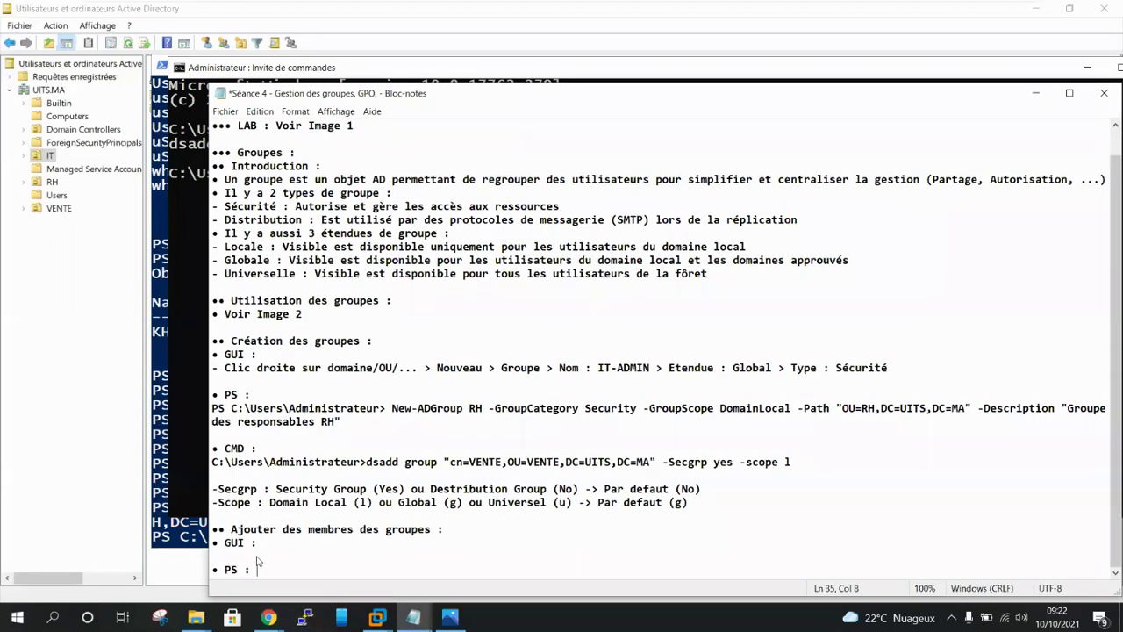
key("Return")
key("Return")
type("•")
type("CMD :")
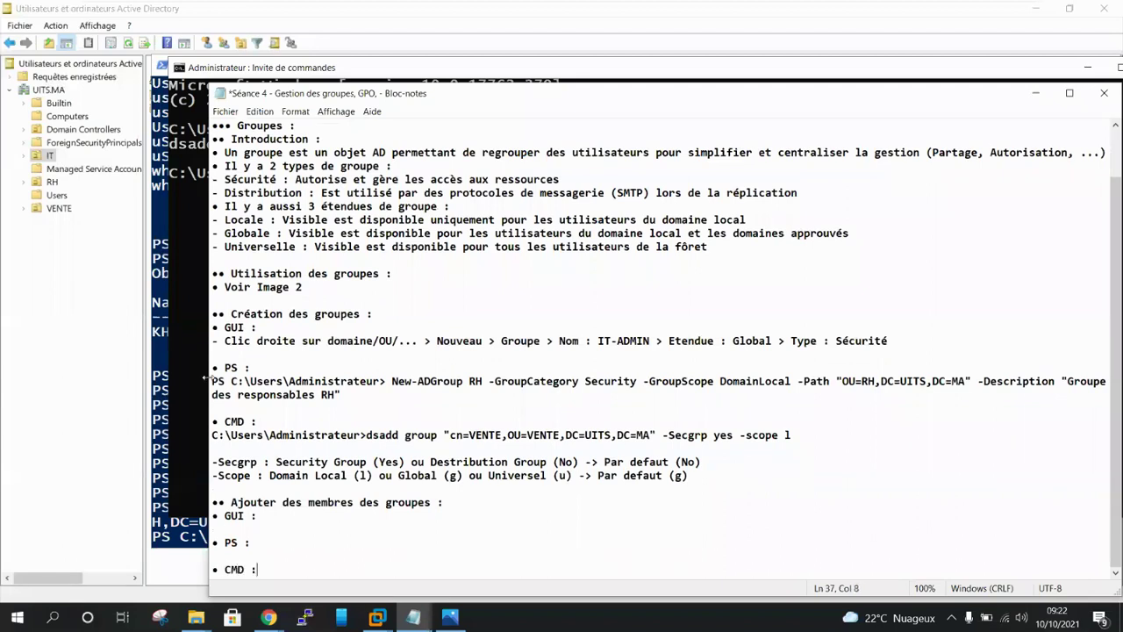
left_click(75, 293)
Open the IT-ADMIN group's properties in the IT unit and start adding members.
left_click(54, 289)
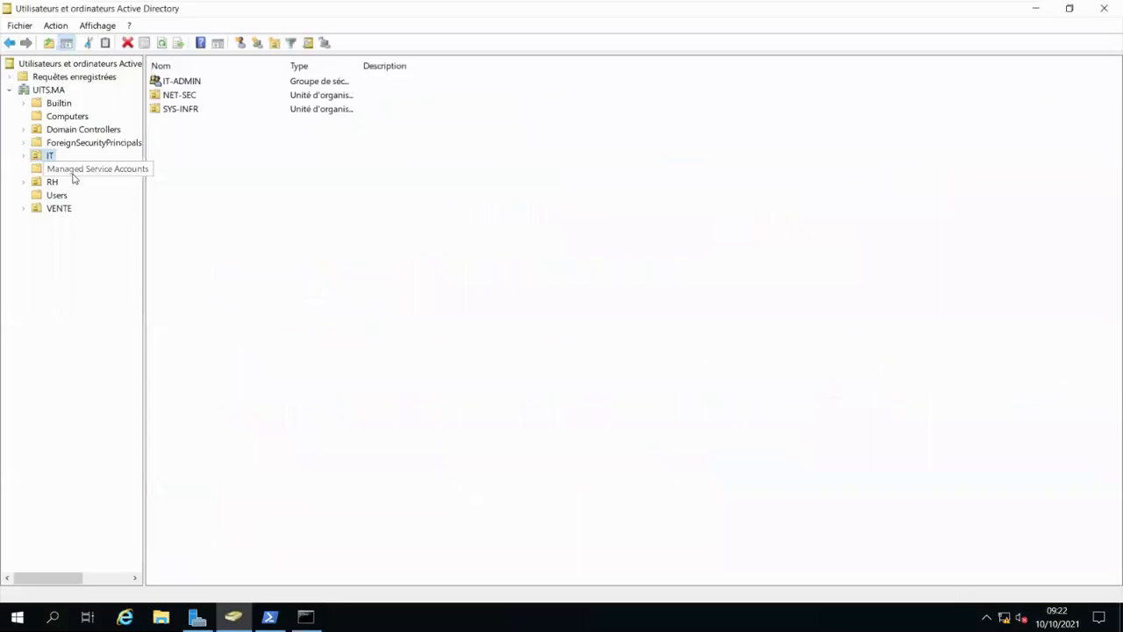
left_click(50, 157)
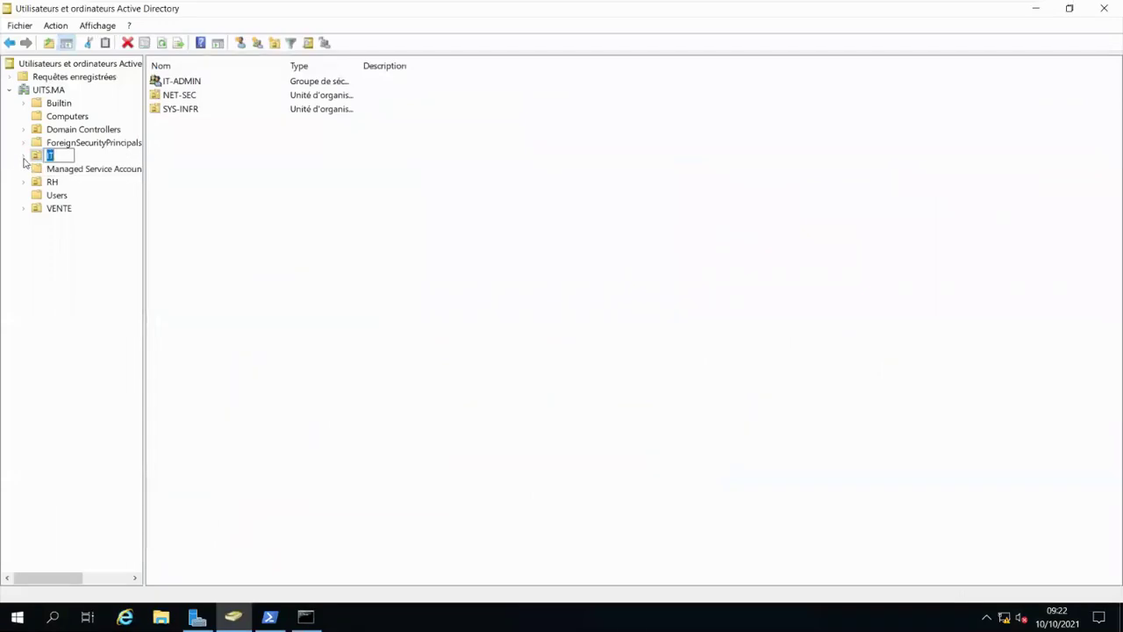
left_click(178, 69)
left_click(180, 83)
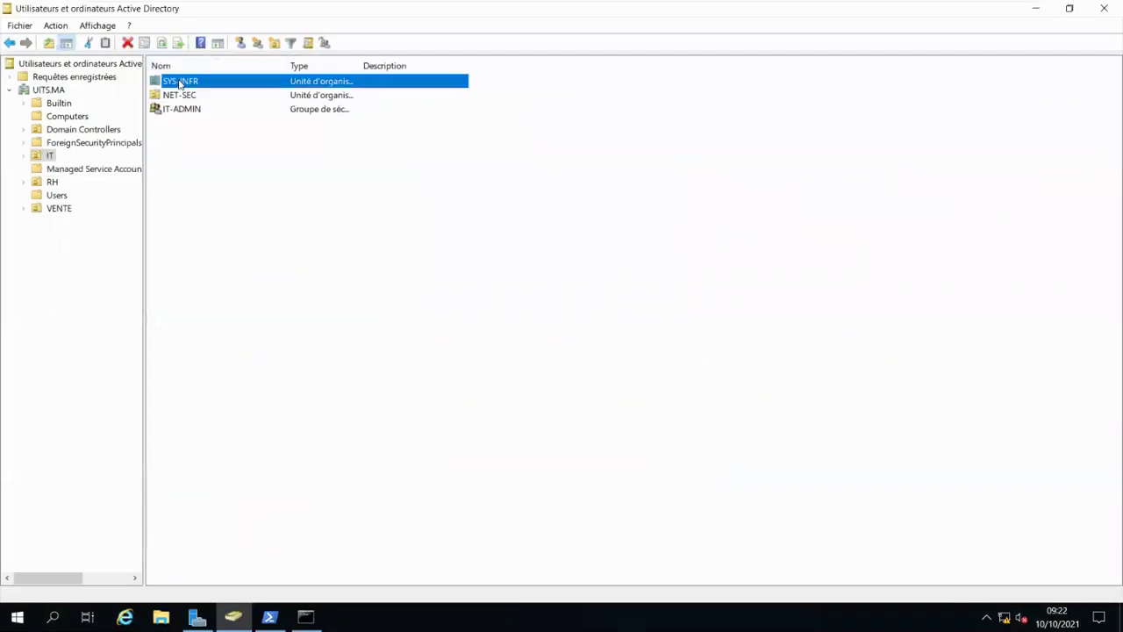
double_click(183, 111)
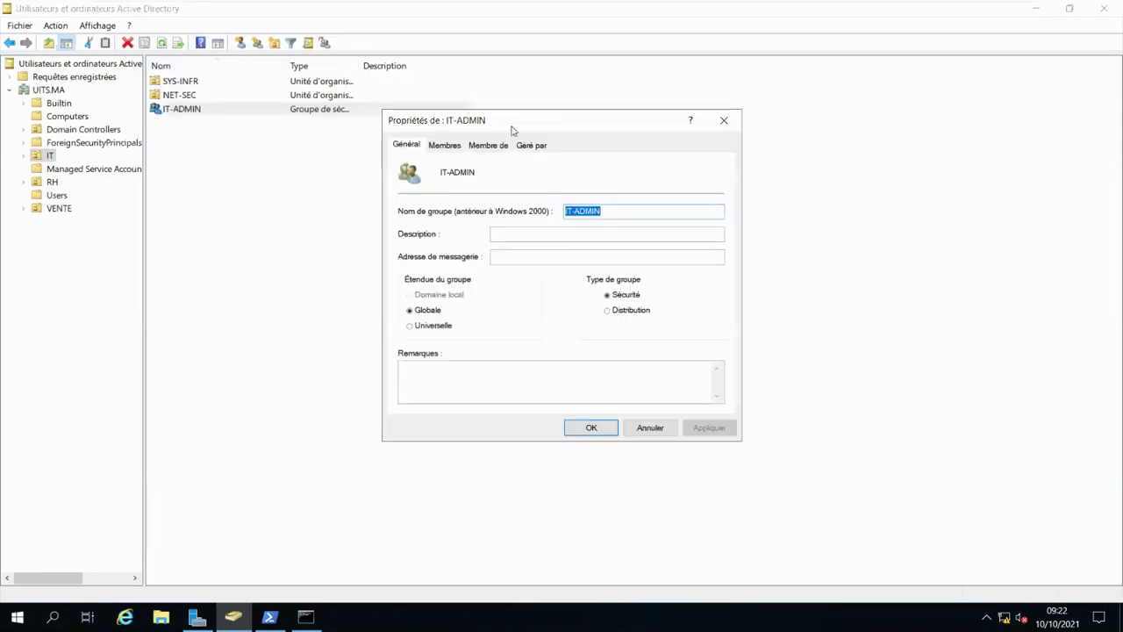
left_click(444, 145)
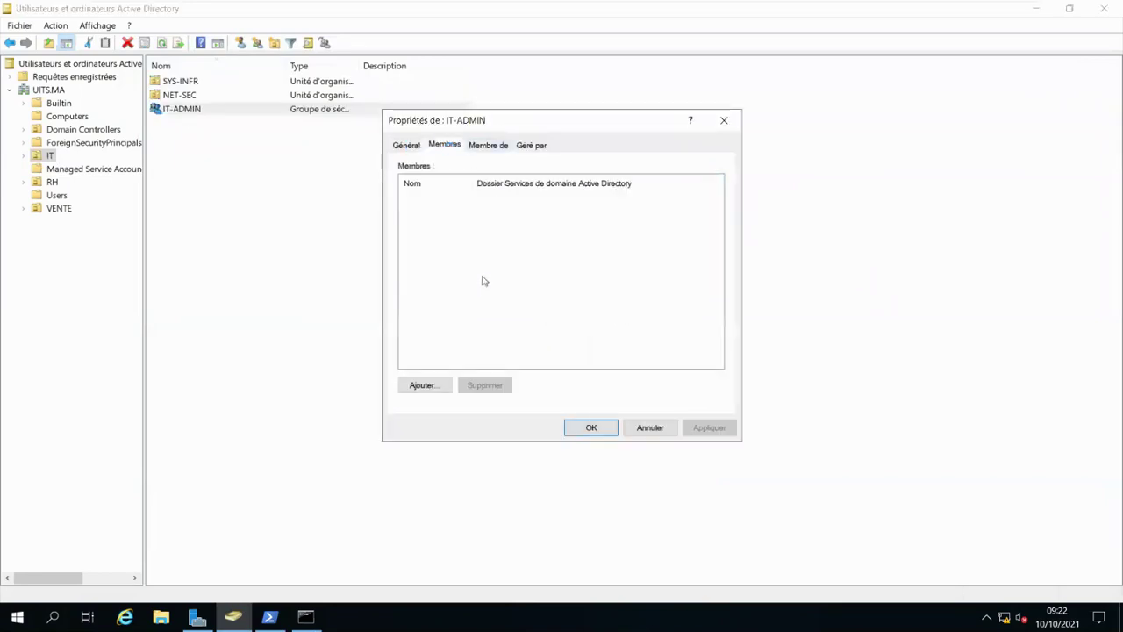
left_click(430, 386)
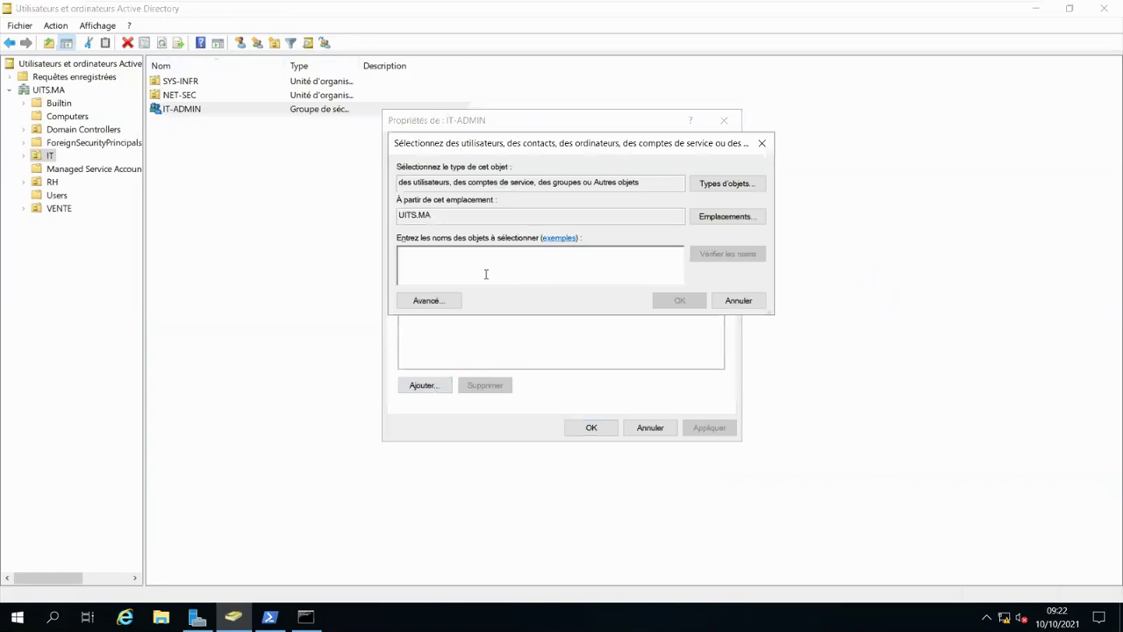
Enter and verify two user names, replacing an unresolved first attempt.
type("Katk")
left_click(737, 258)
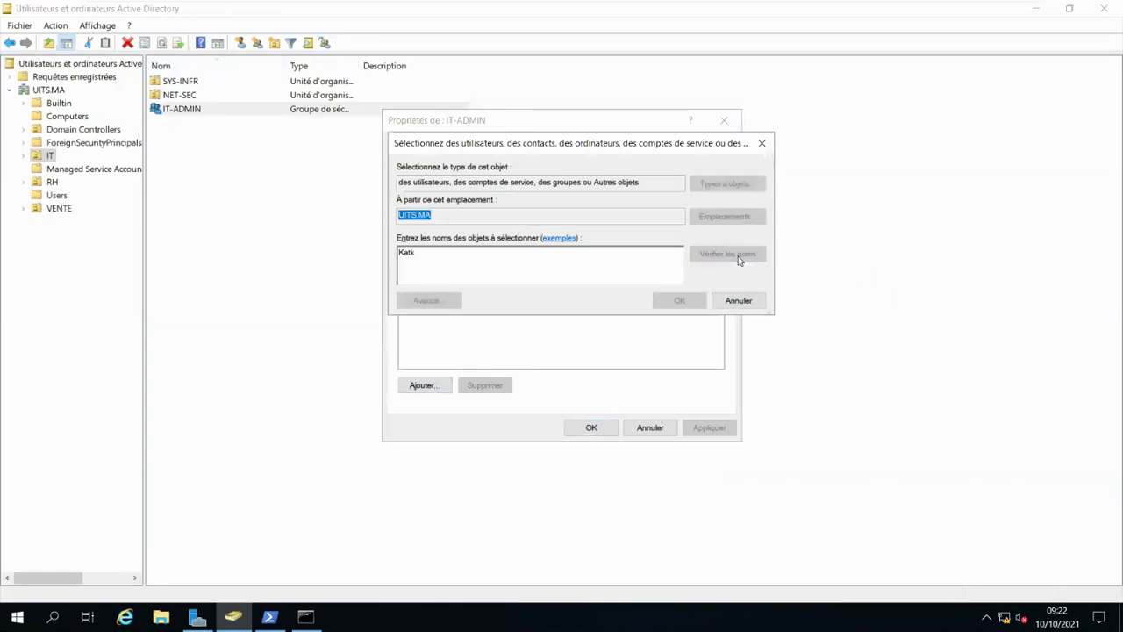
left_click(713, 379)
type("out")
left_click(728, 255)
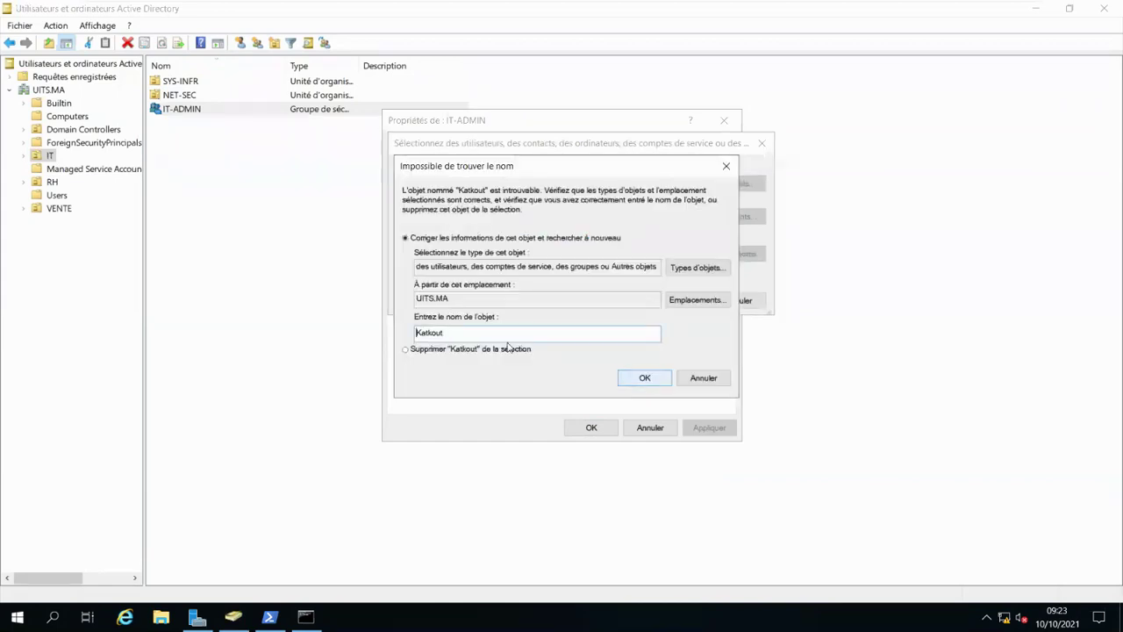
left_click(704, 378)
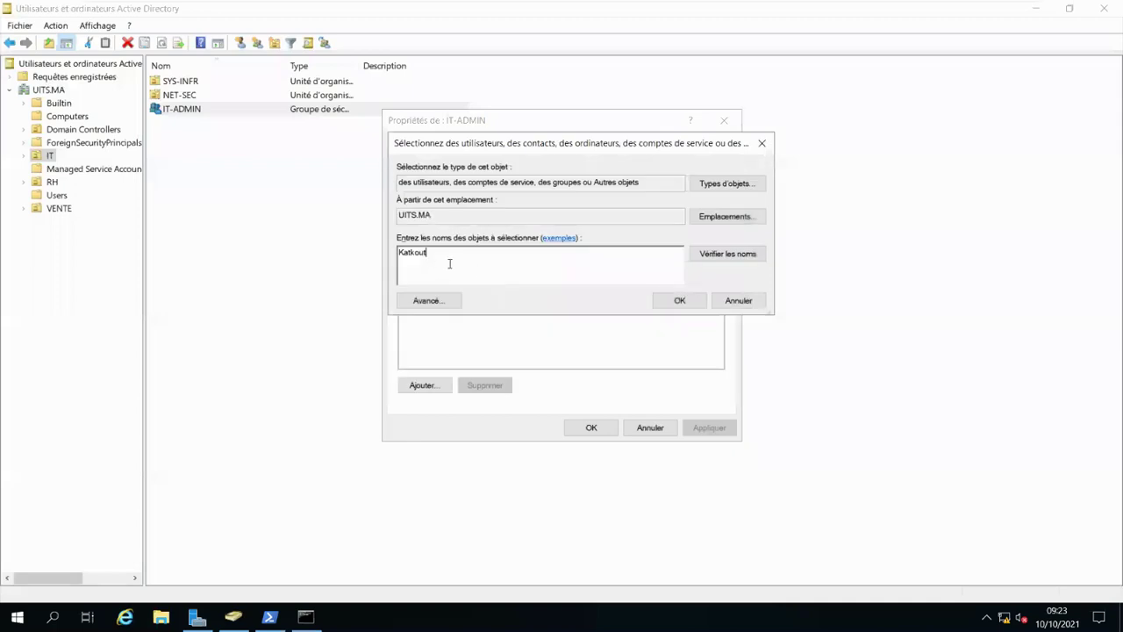
key("BackSpace")
key("BackSpace")
key("BackSpace")
key("BackSpace")
key("BackSpace")
key("BackSpace")
key("BackSpace")
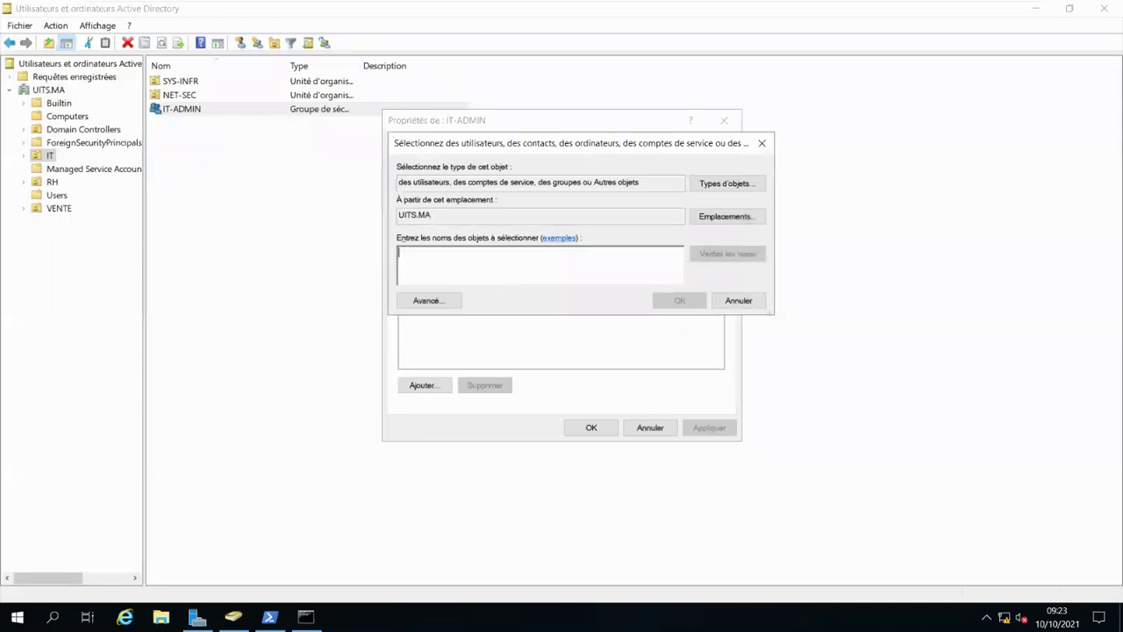
type("KHALID")
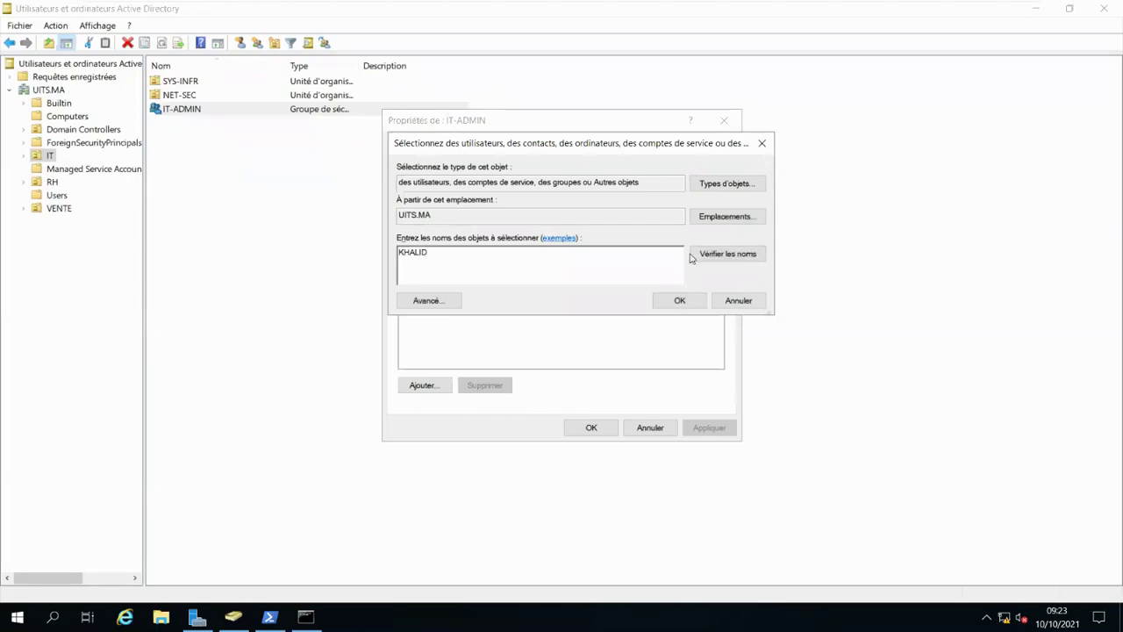
left_click(715, 259)
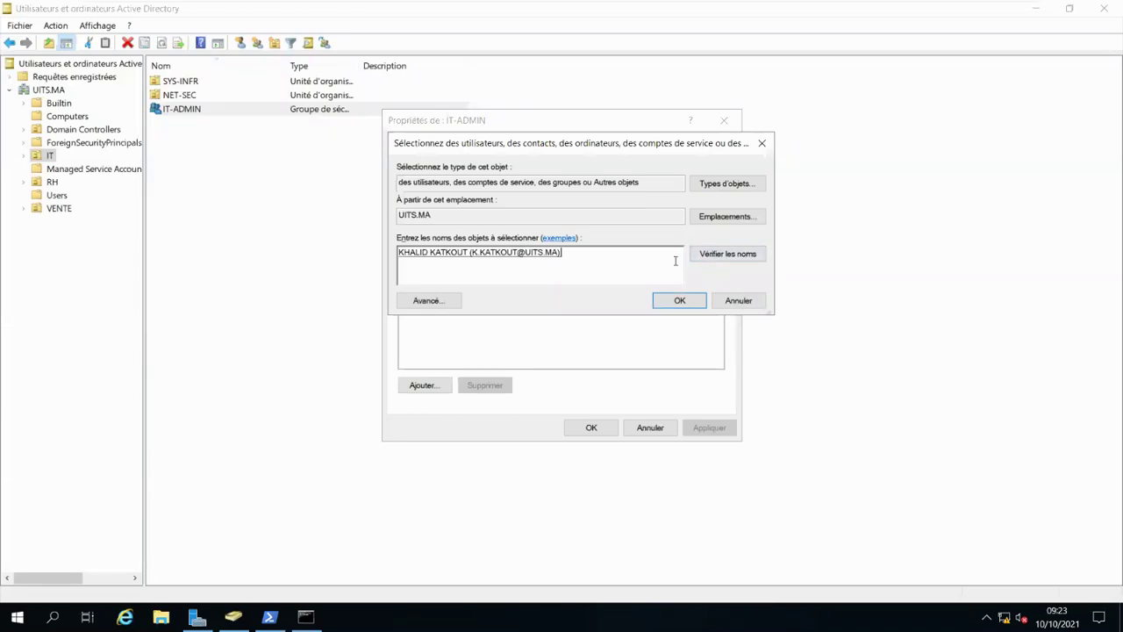
type("ALI")
left_click(727, 254)
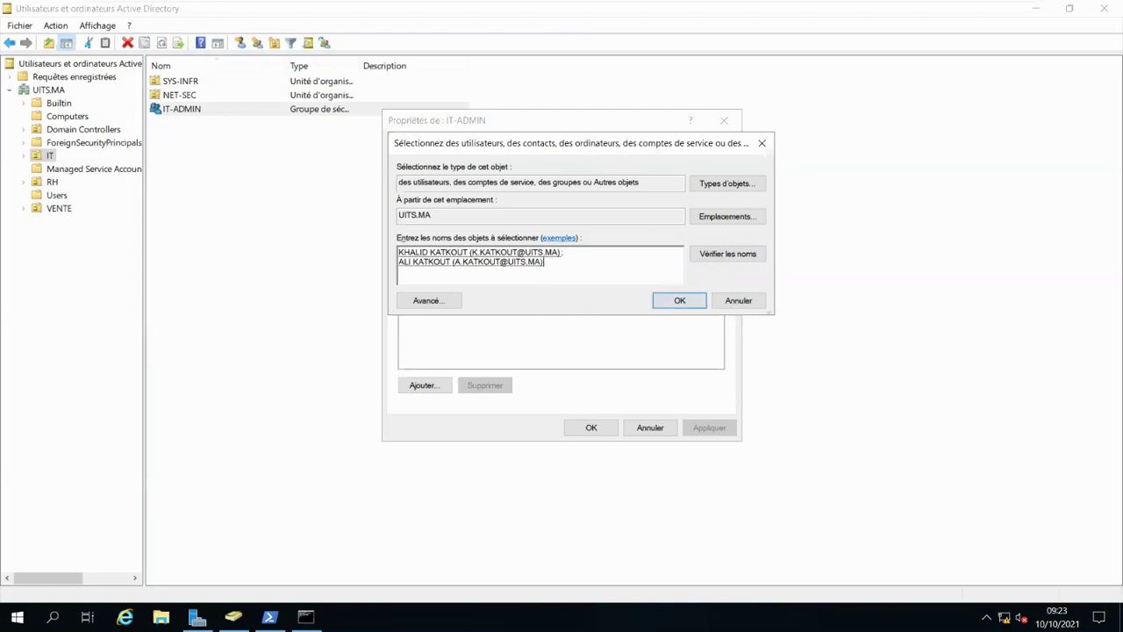
Under GUI, write '- Double Clic sur le groupe > Membre > Ajouter > Taper les utilisateurs > OK' and save.
key("alt+Tab")
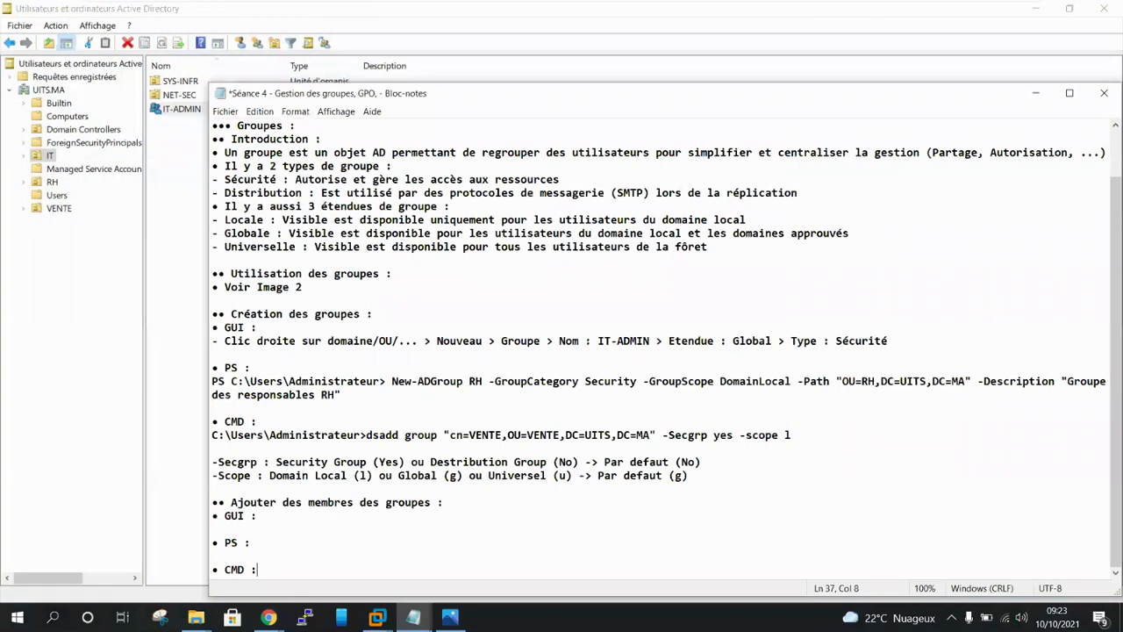
left_click(224, 530)
type("- Double Clics")
key("BackSpace")
type("sur le groupe -")
key("BackSpace")
type("> Mme")
key("BackSpace")
key("BackSpace")
type("embre")
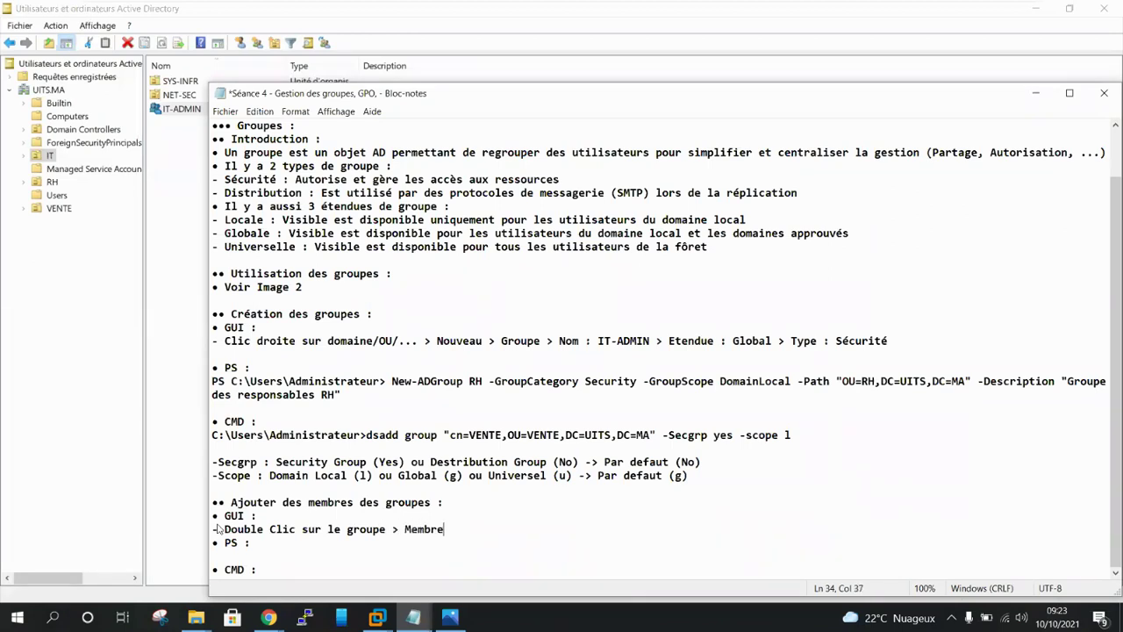
type(" > Ajouter > Taper les utilisateur")
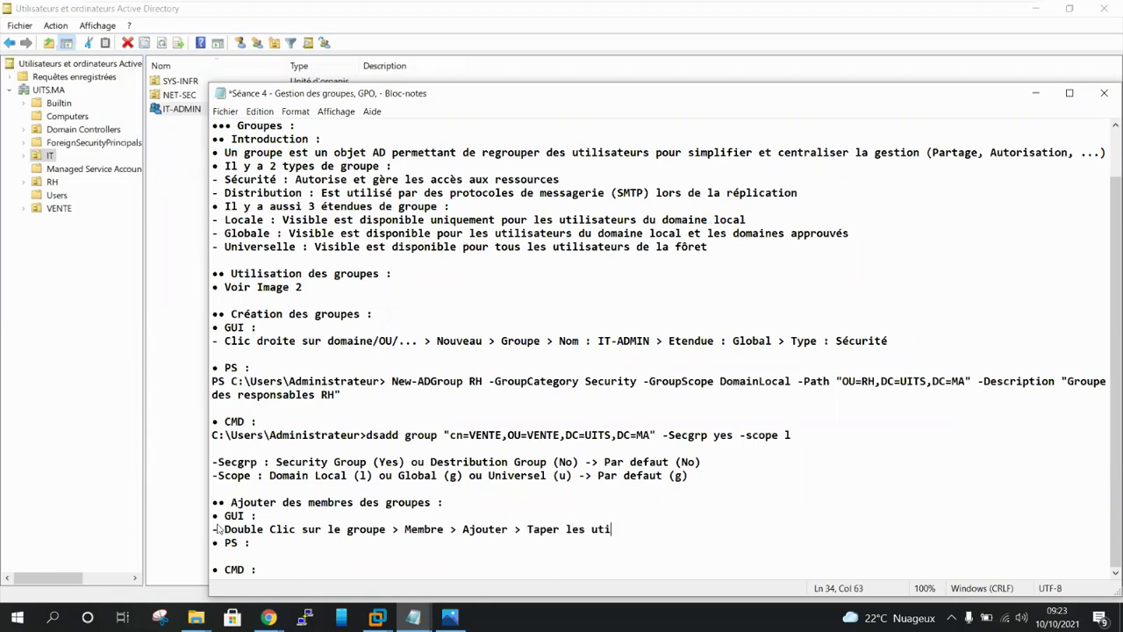
type("s > OK")
key("Return")
key("ctrl+s")
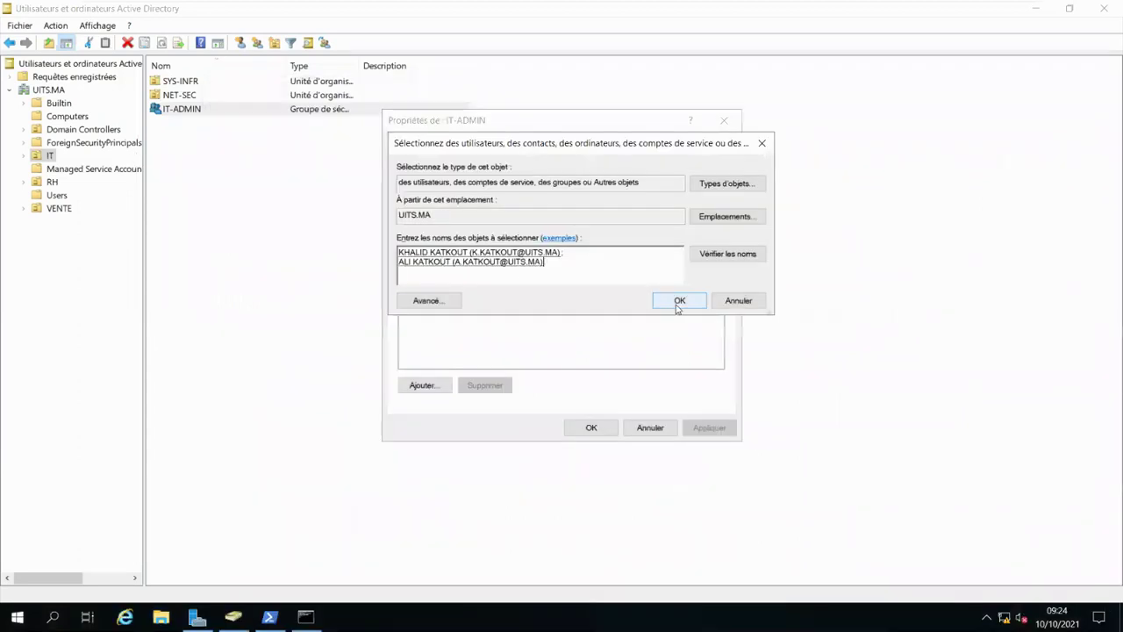
Confirm the two users as IT-ADMIN members, then browse RH's sub-units back to ADMINISTRATION.
left_click(679, 300)
left_click(591, 428)
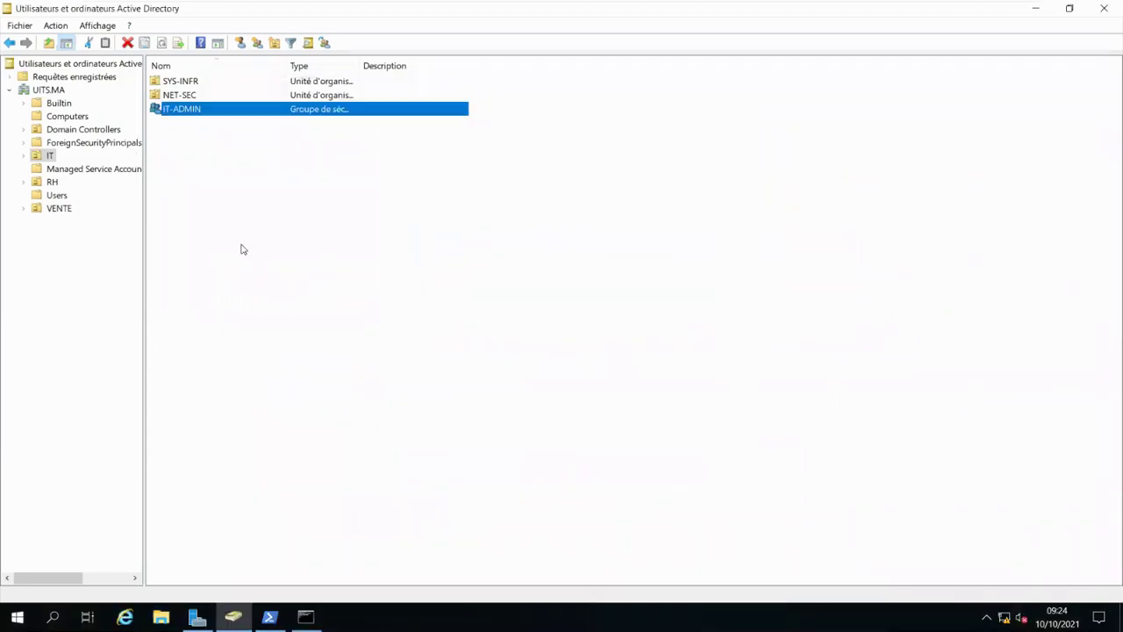
double_click(31, 184)
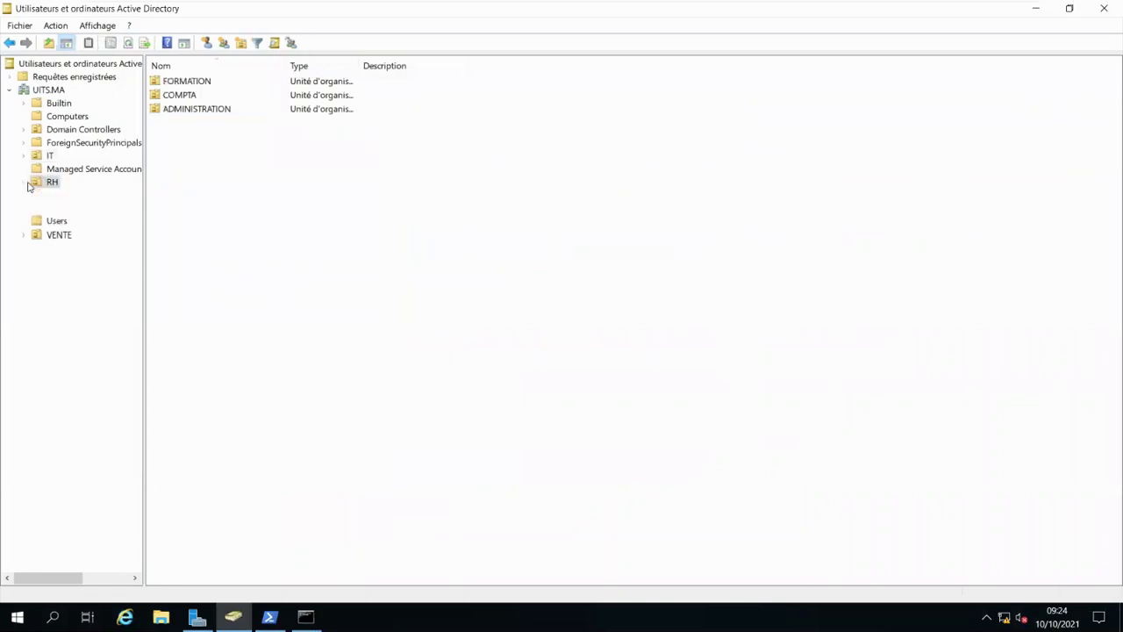
left_click(77, 197)
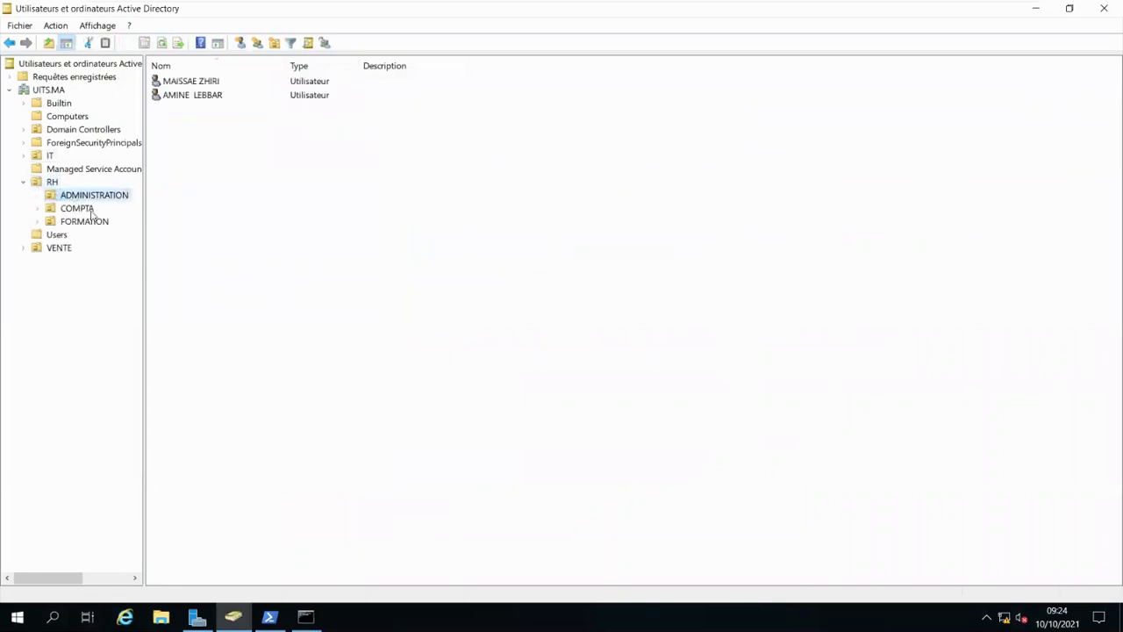
left_click(78, 210)
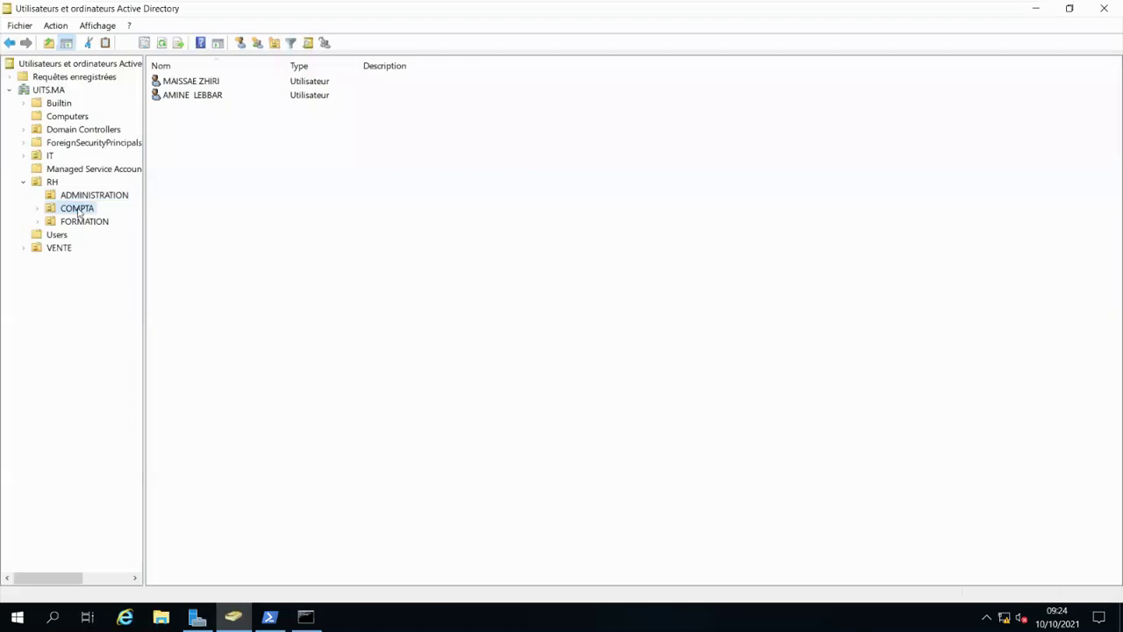
left_click(81, 224)
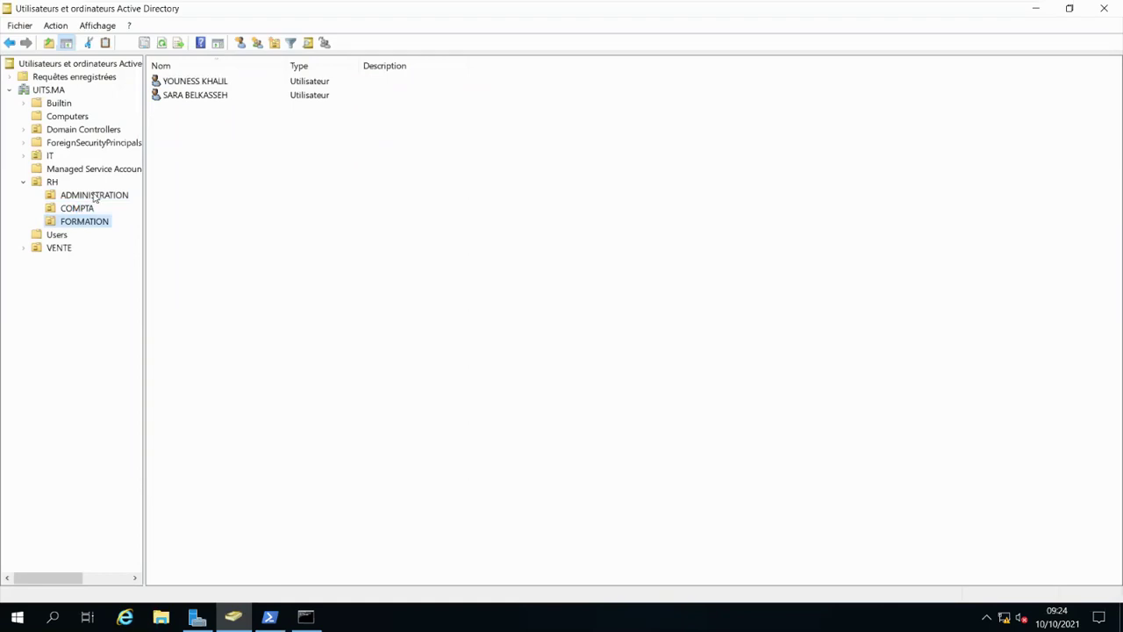
left_click(95, 197)
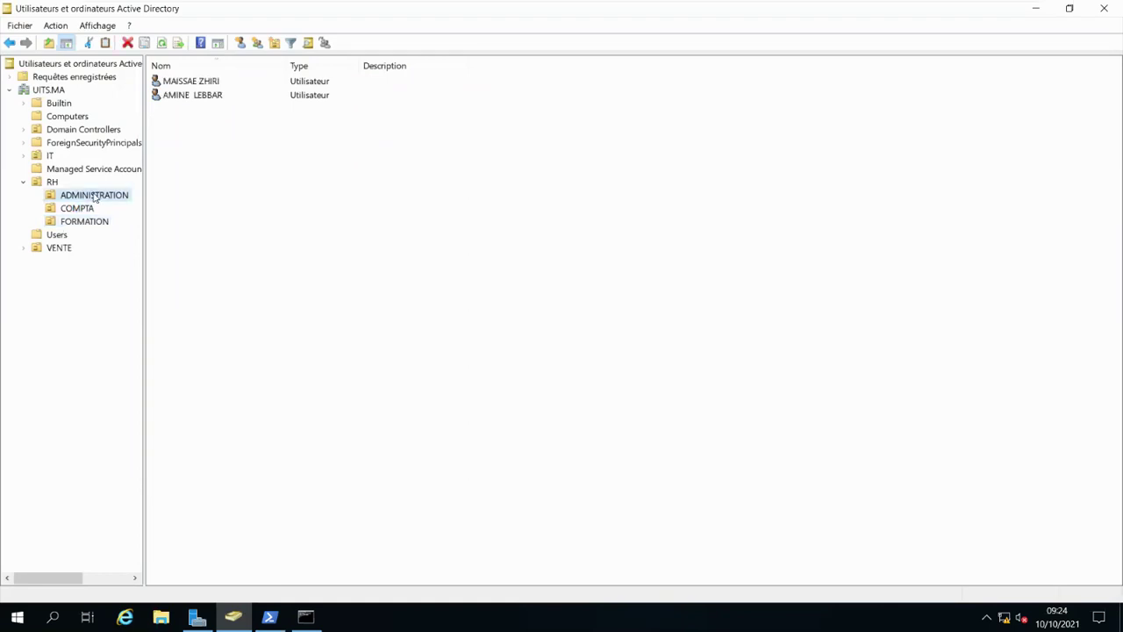
left_click(270, 618)
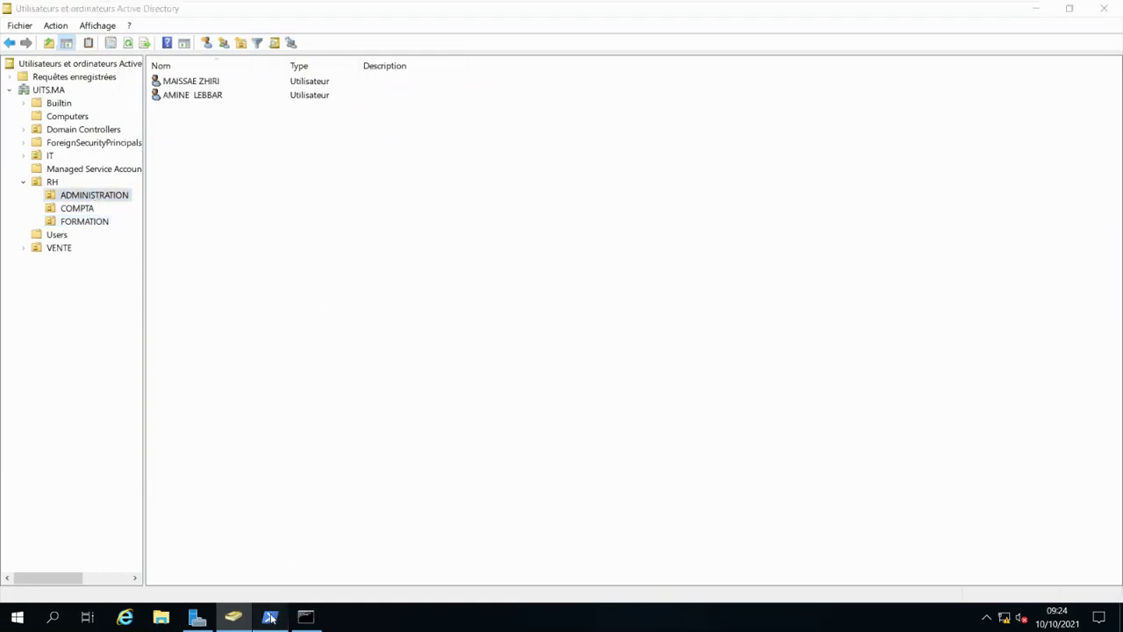
Type Add-ADGroupMember -Identity "CN=RH,OU=RH in PowerShell, then view the RH unit in the directory.
key("Return")
key("Return")
key("Return")
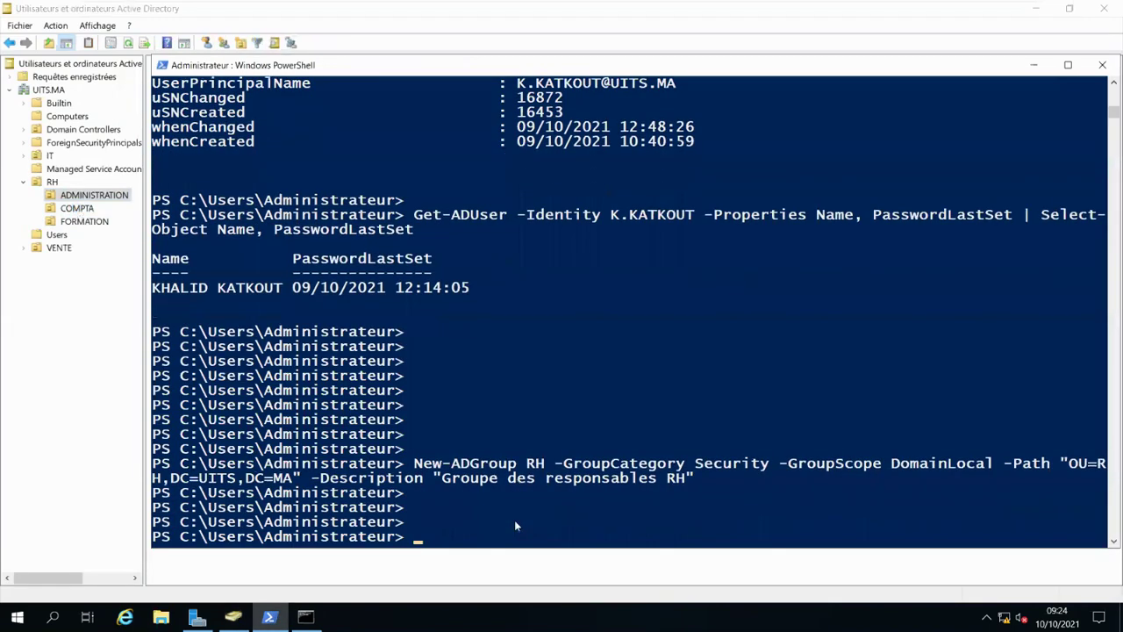
type("Add-ad")
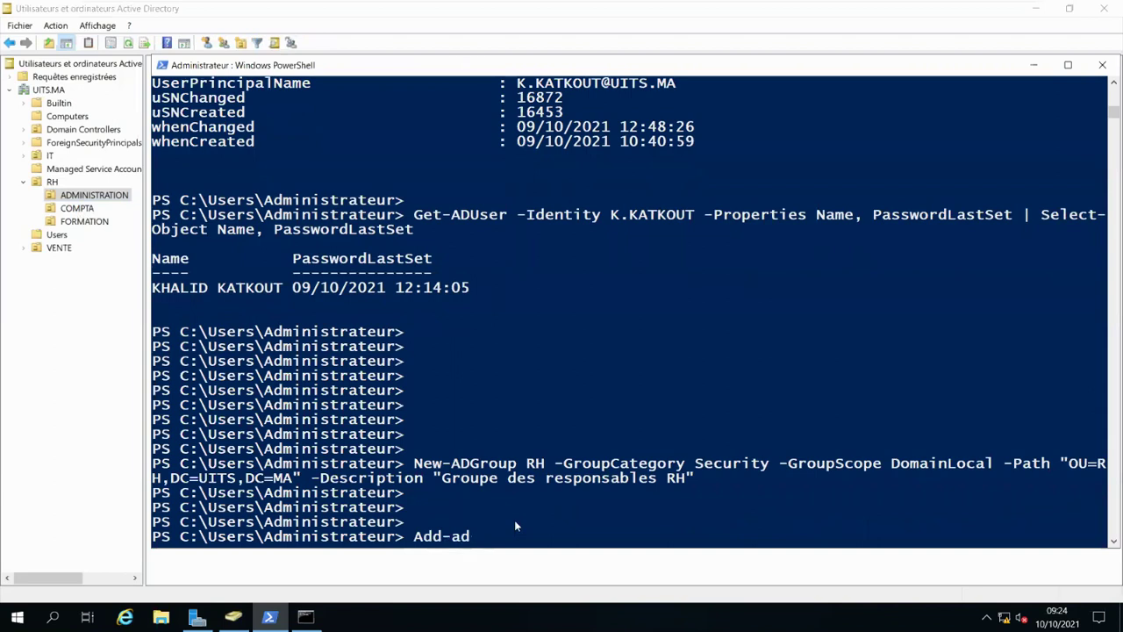
key("Tab")
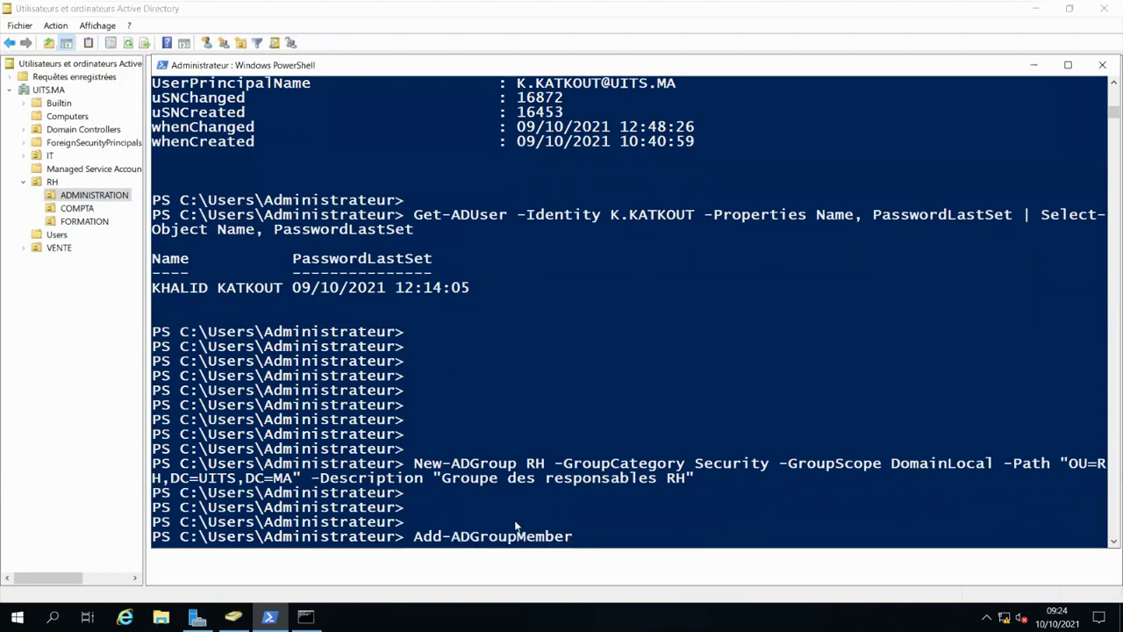
type("-Id")
key("Tab")
type("\"CN=")
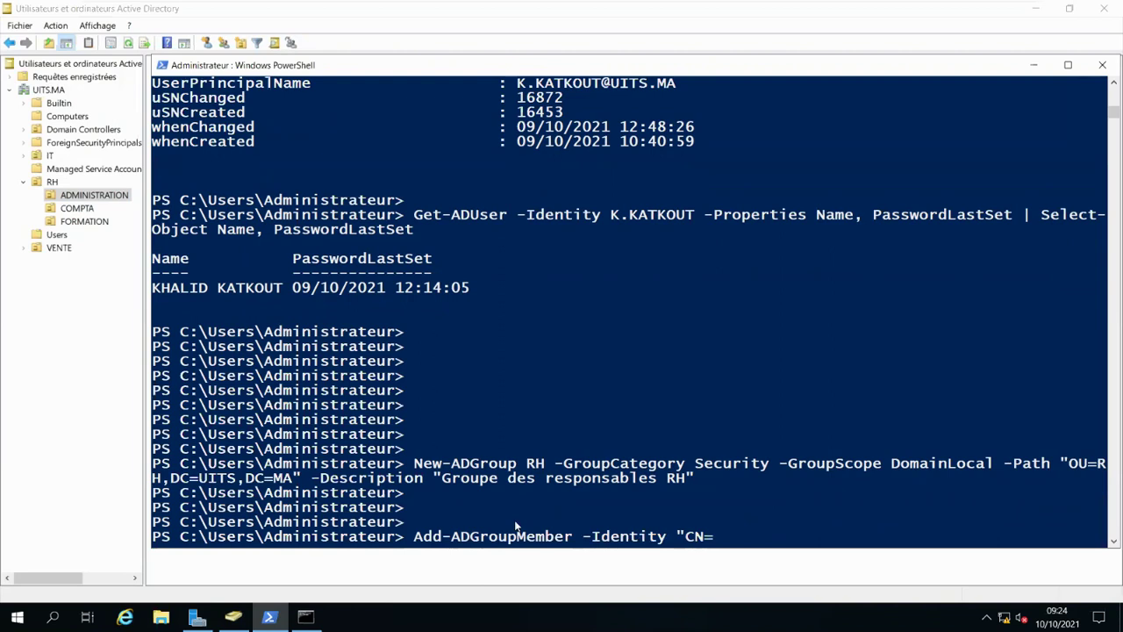
type("RH,")
type("OU=RH,")
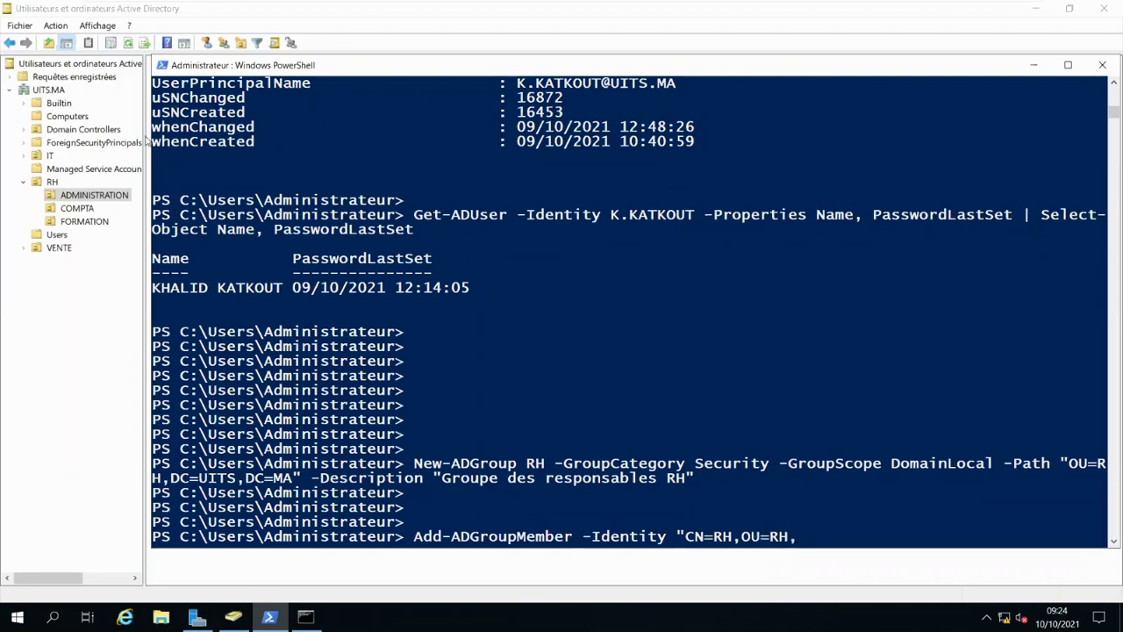
left_click_drag(150, 132, 231, 131)
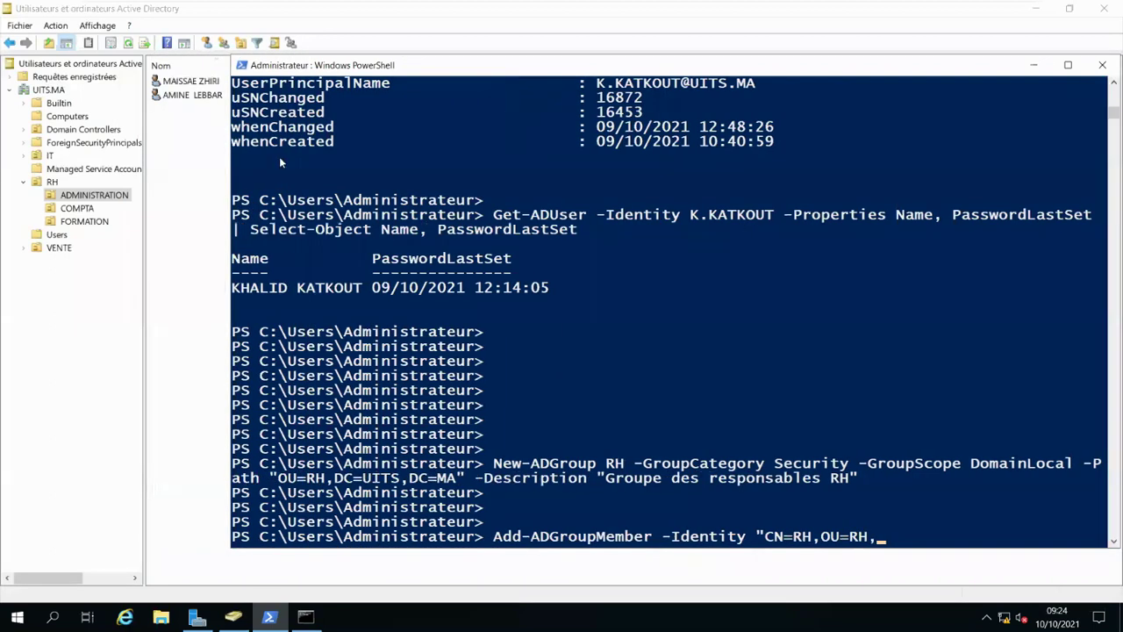
left_click(53, 181)
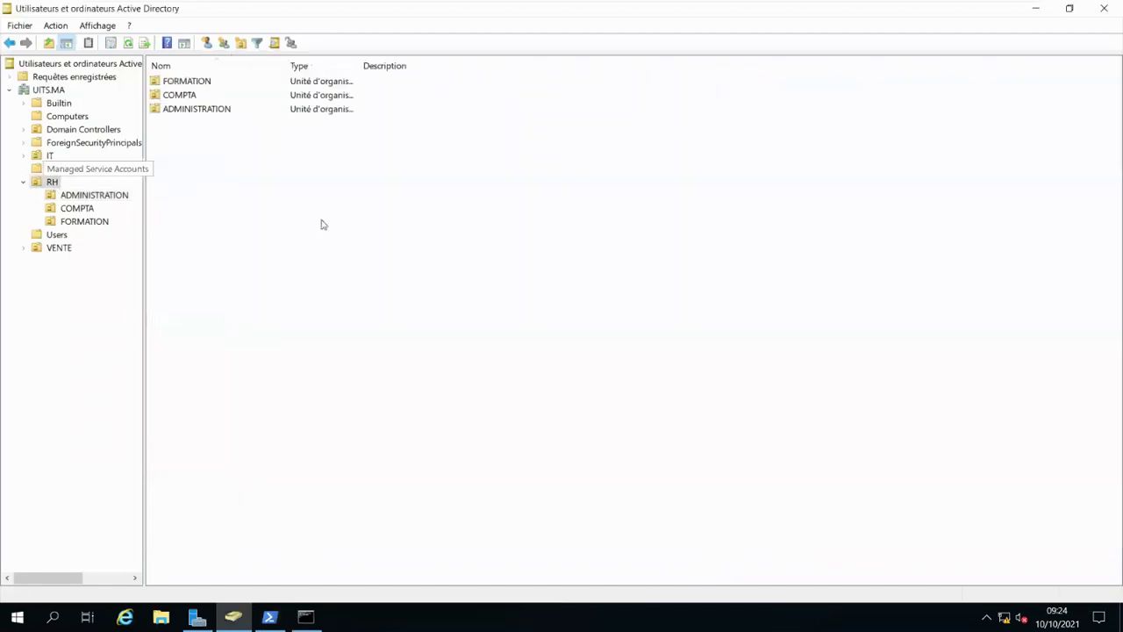
Refresh the RH and VENTE unit lists so their new groups show.
right_click(248, 212)
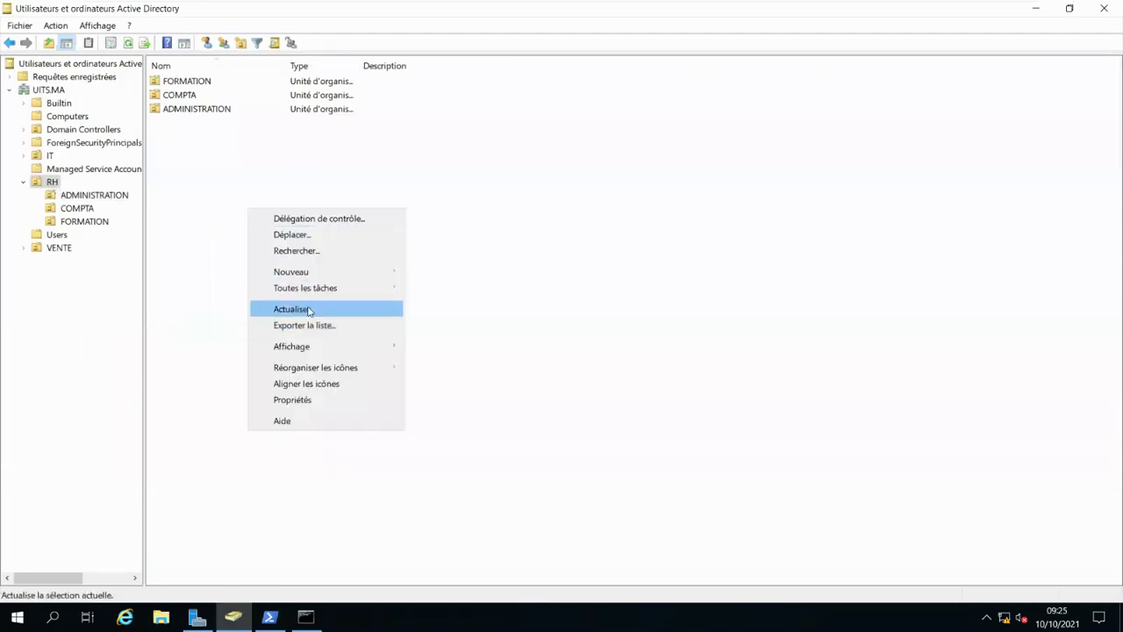
left_click(308, 308)
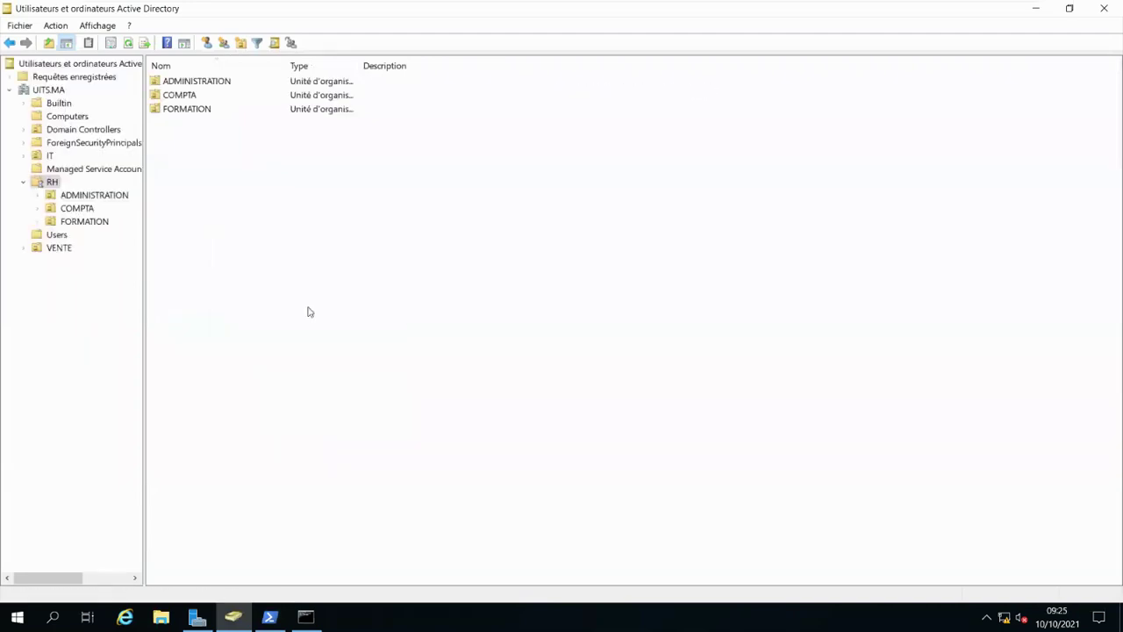
left_click(60, 248)
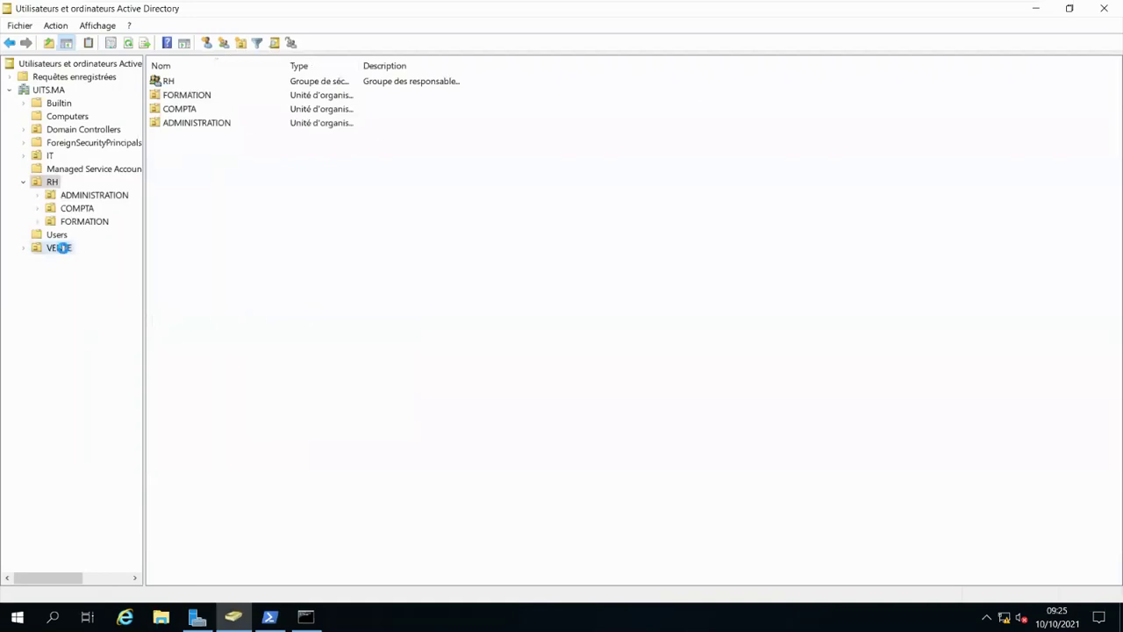
right_click(210, 220)
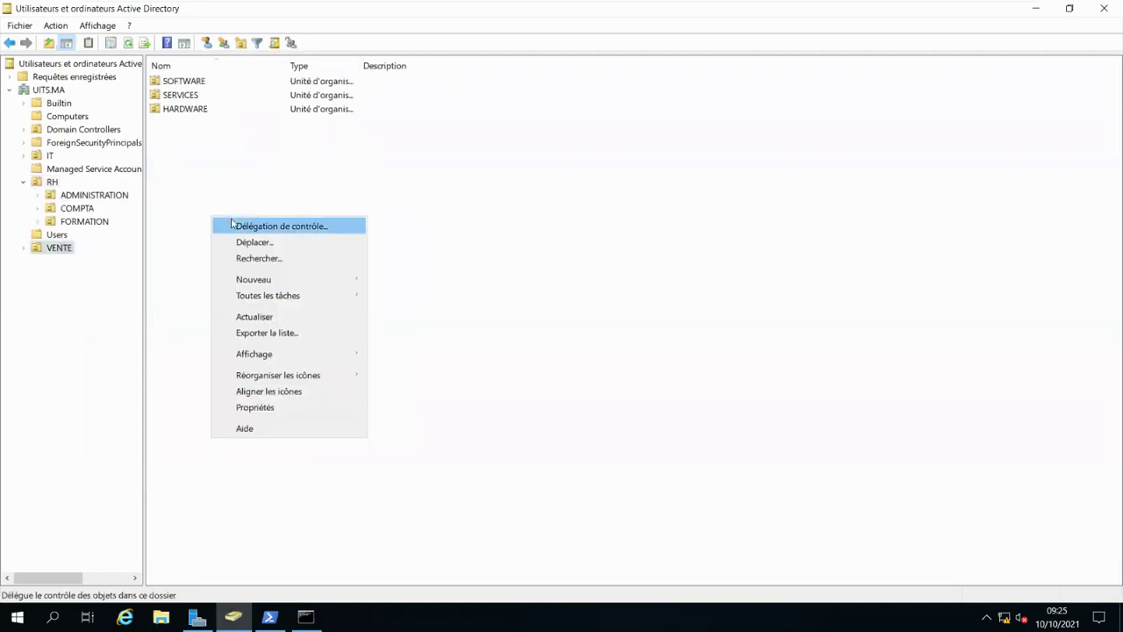
left_click(272, 320)
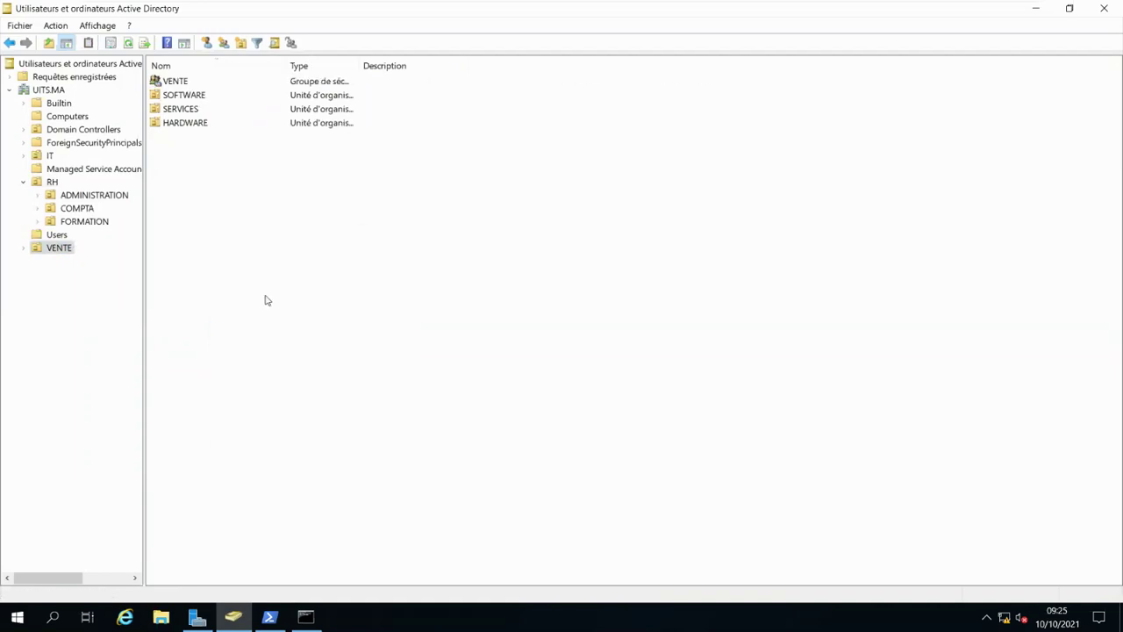
left_click(270, 617)
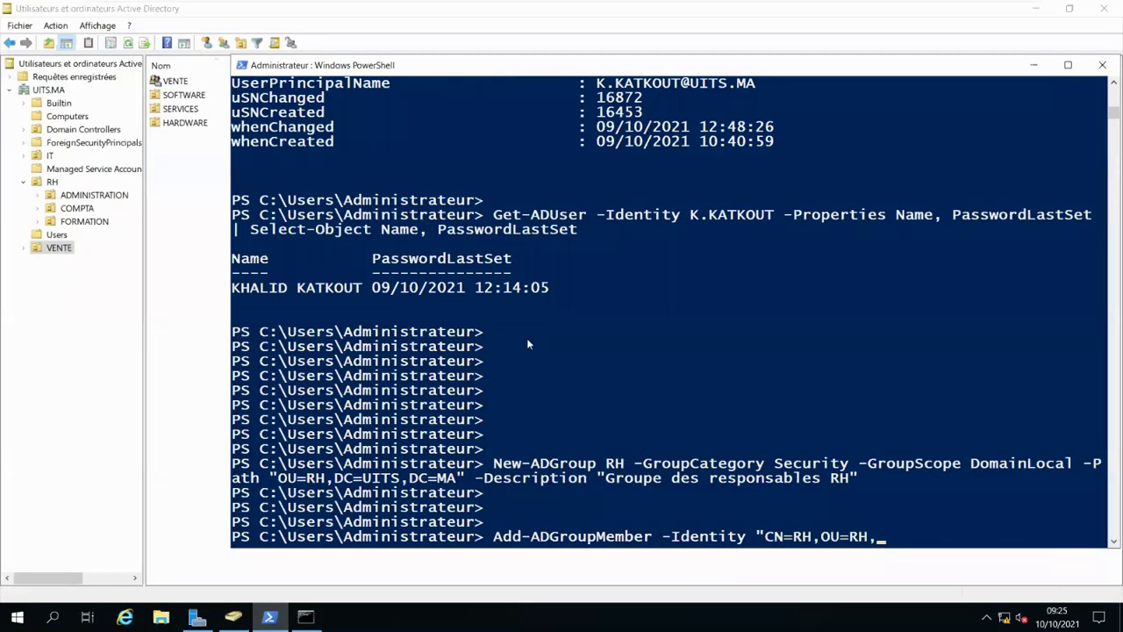
Finish the command with identity CN=RH,OU=RH,DC=UITS,DC=MA and an ADMINISTRATION user's full DN as -Members.
left_click(884, 538)
type("DC=UITS,DC=MA\"")
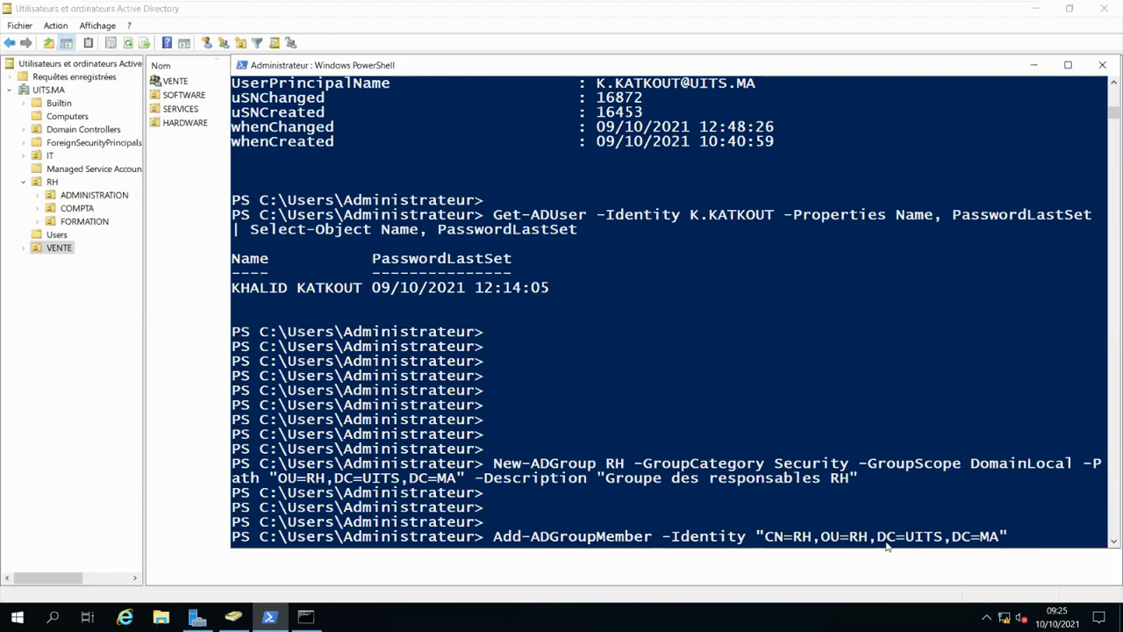
type("Members")
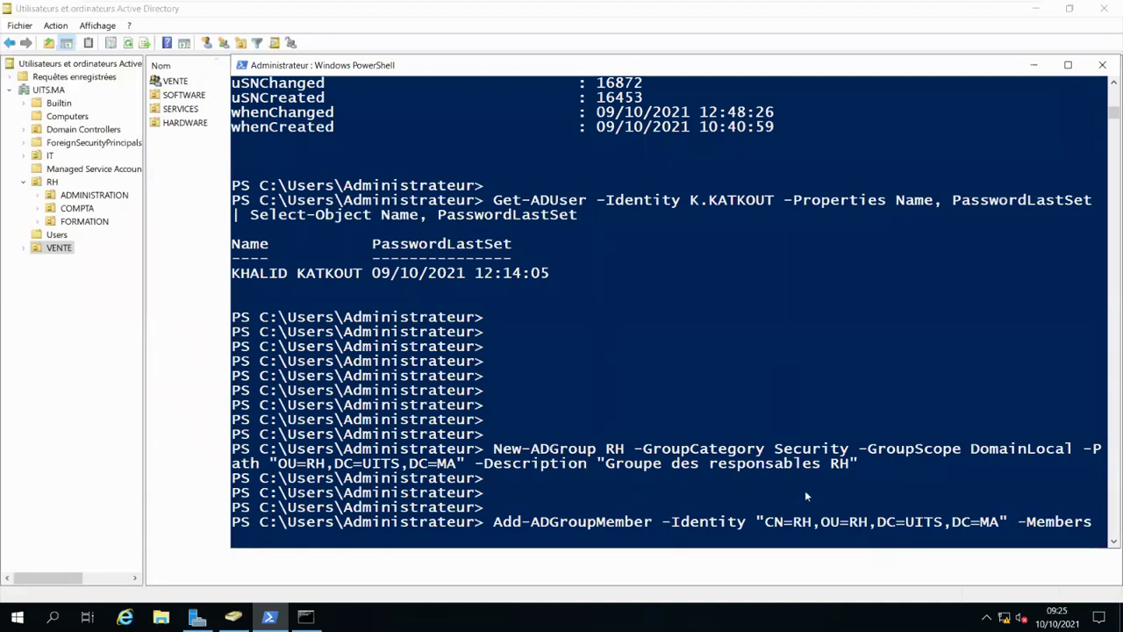
type("\"CN=")
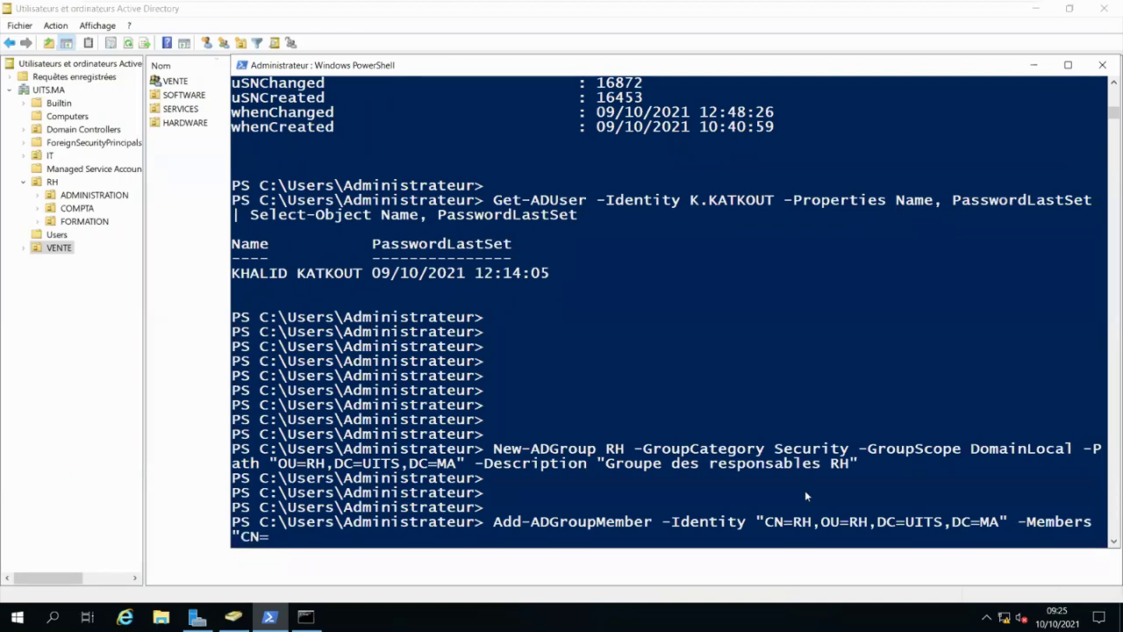
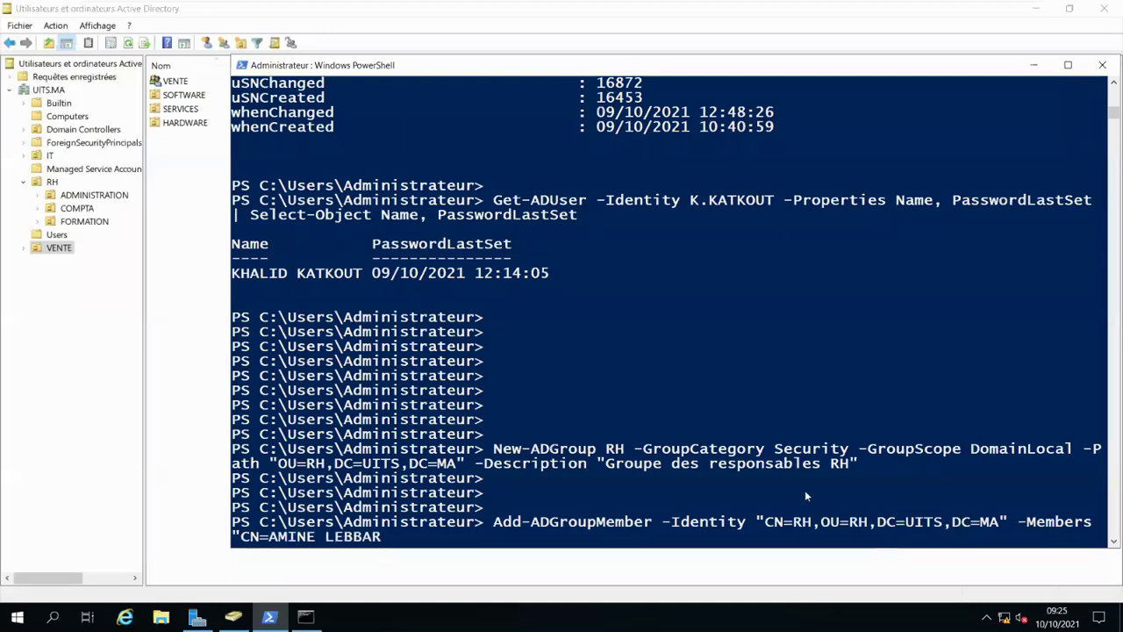
left_click(74, 195)
left_click(272, 619)
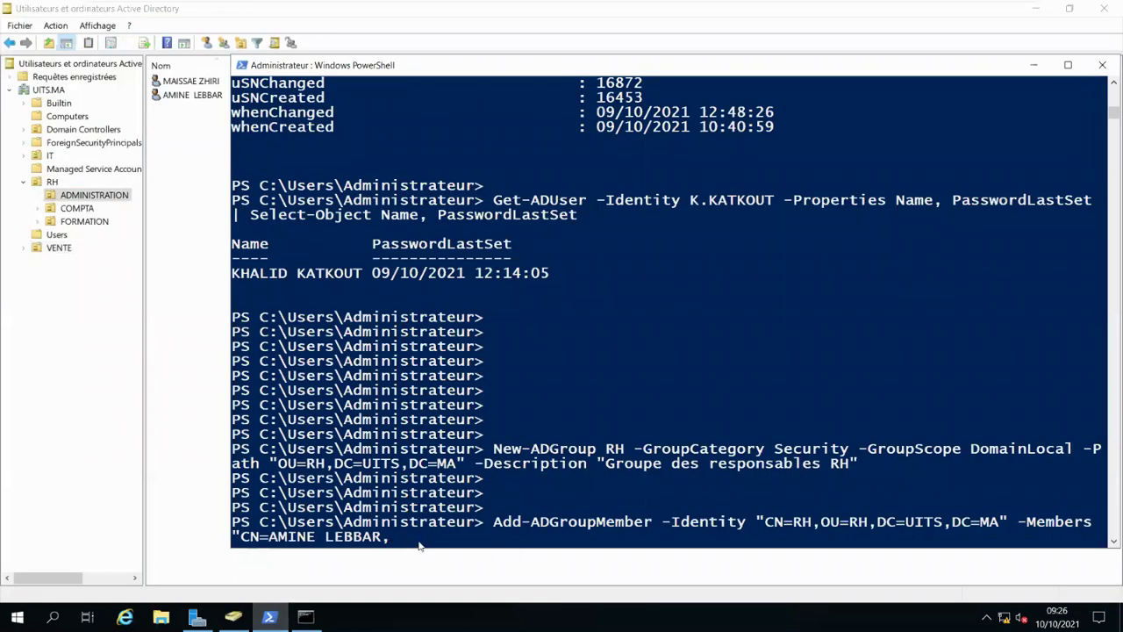
type("OU=ADMINISTRATION,OU=")
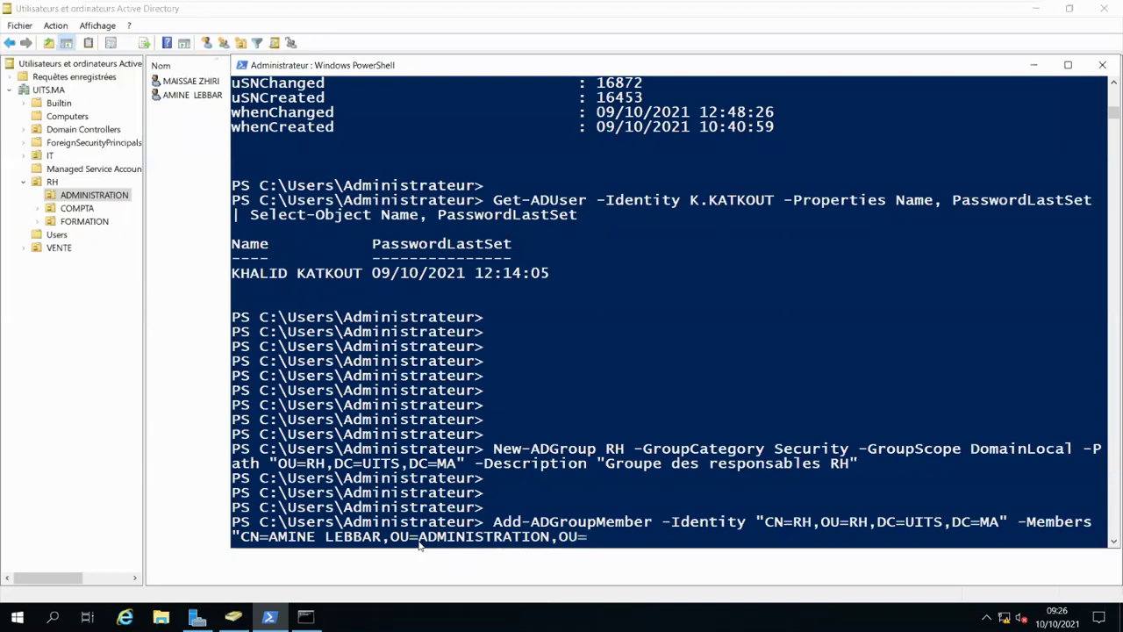
type("RH,DC=UITS,DC=MA\",")
key("BackSpace")
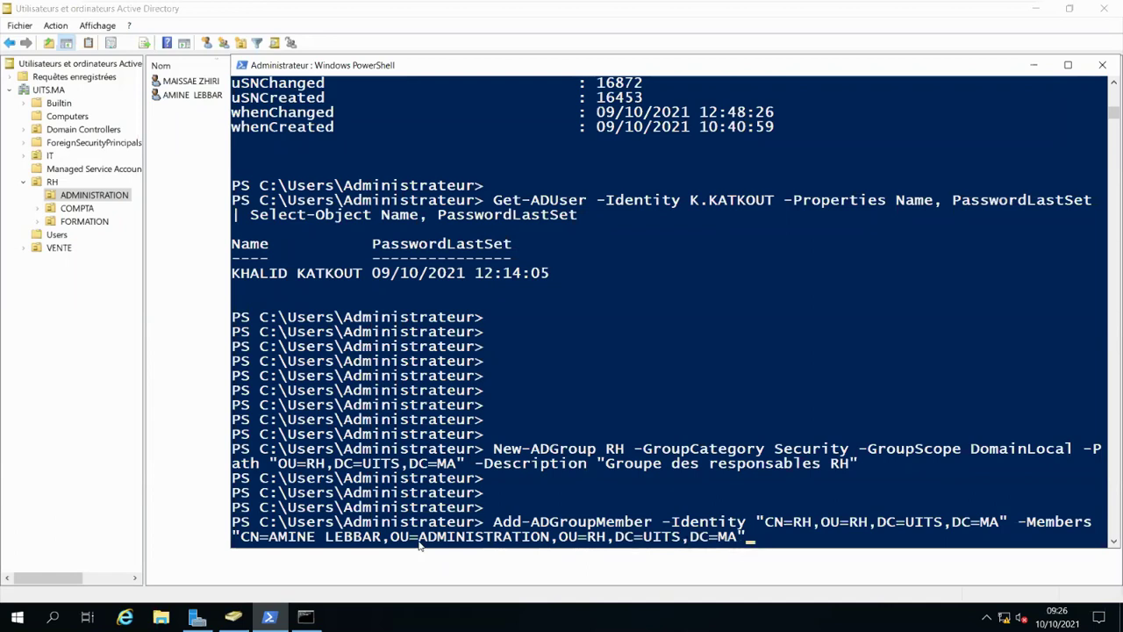
Run the Add-ADGroupMember command, which fails with ObjectNotFound.
key("Return")
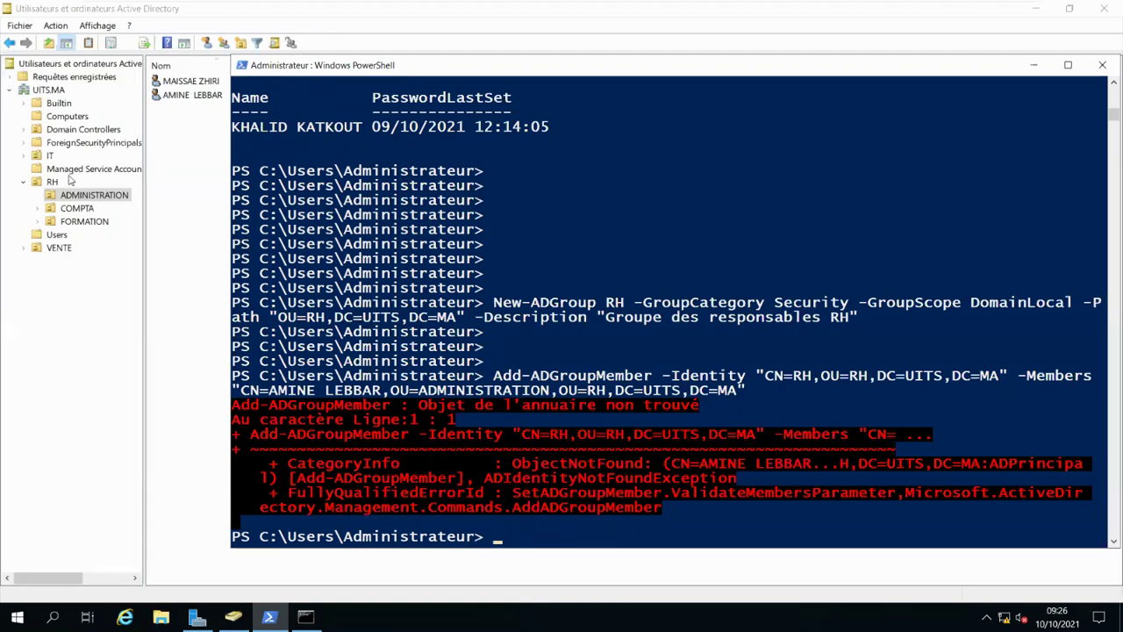
left_click(52, 182)
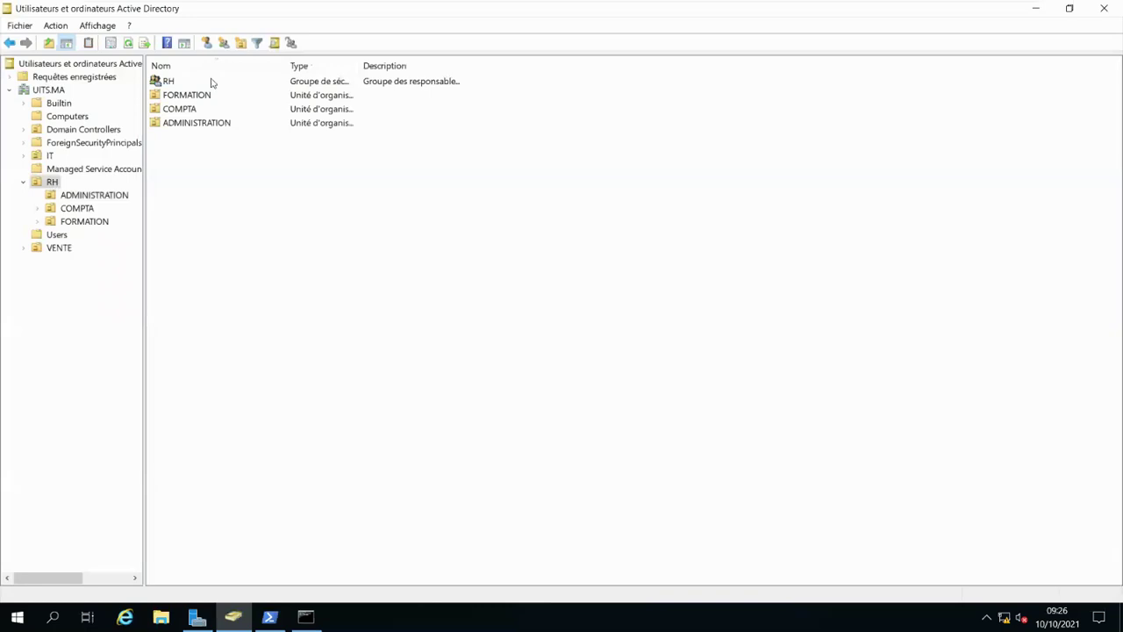
Recall and rerun the Add-ADGroupMember command, which fails again with object not found.
left_click(269, 616)
key("Up")
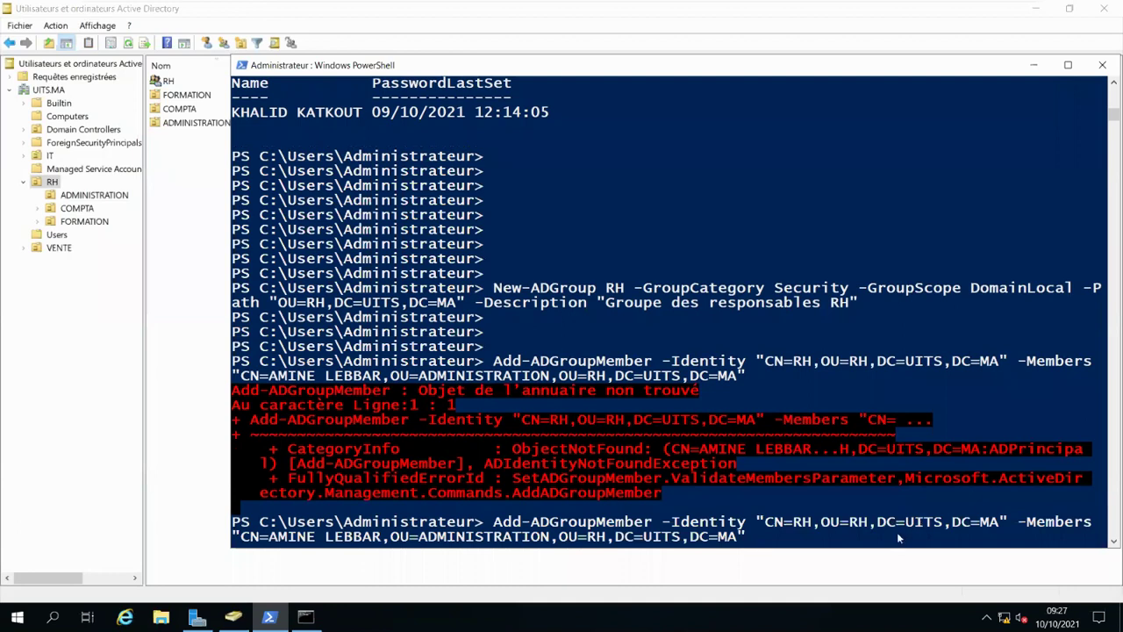
key("Return")
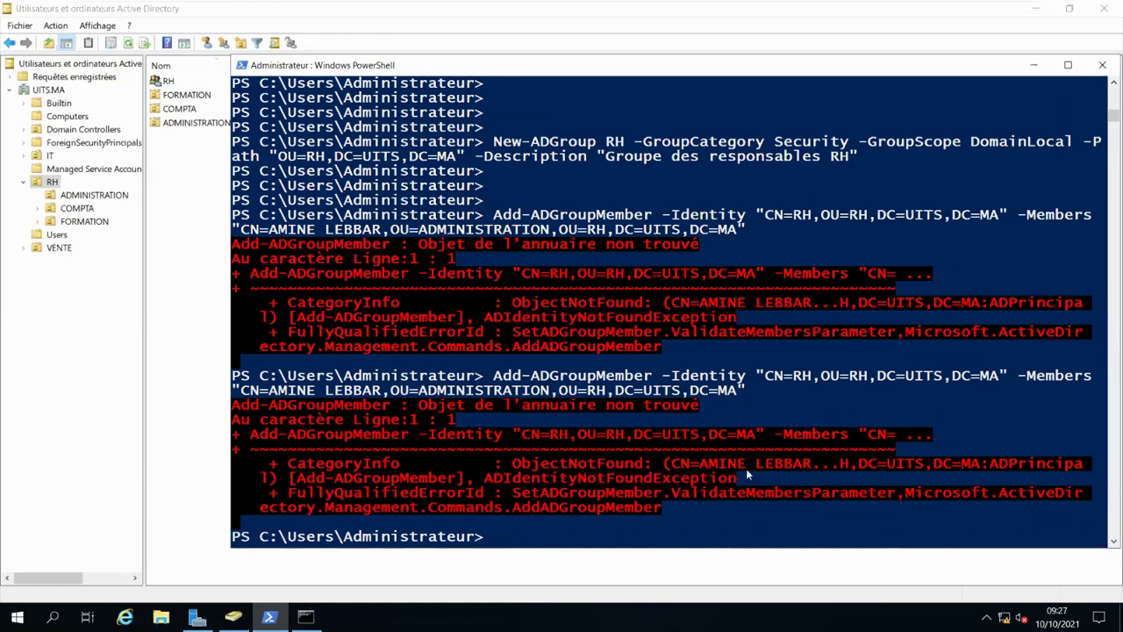
left_click(203, 128)
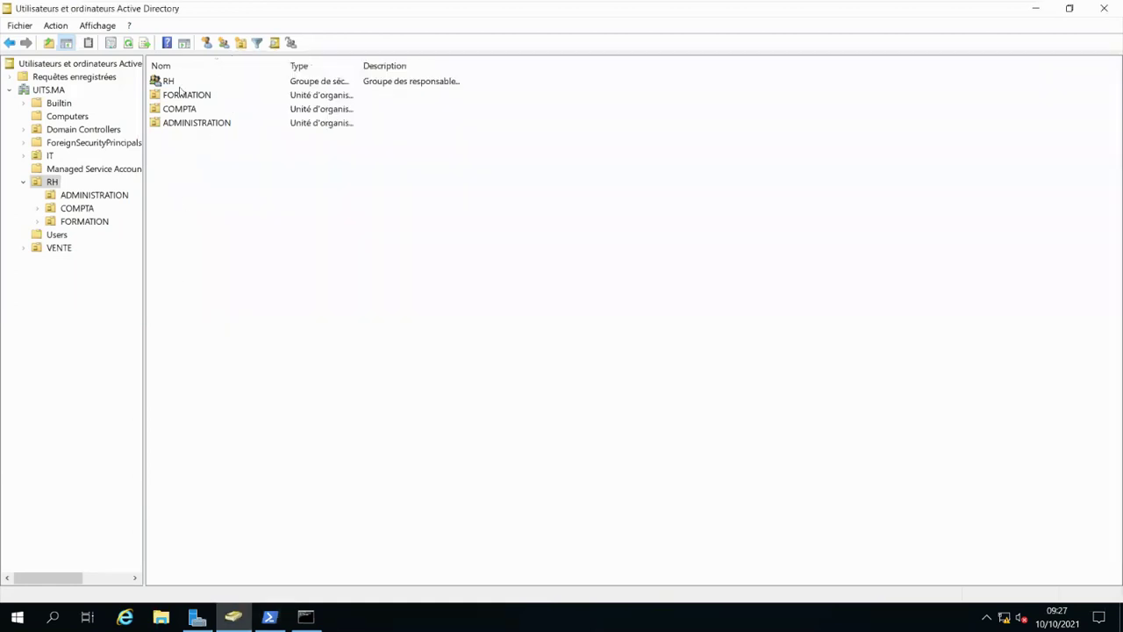
Read the ADMINISTRATION user's logon name on the Compte tab of its properties, then return to PowerShell.
left_click(92, 197)
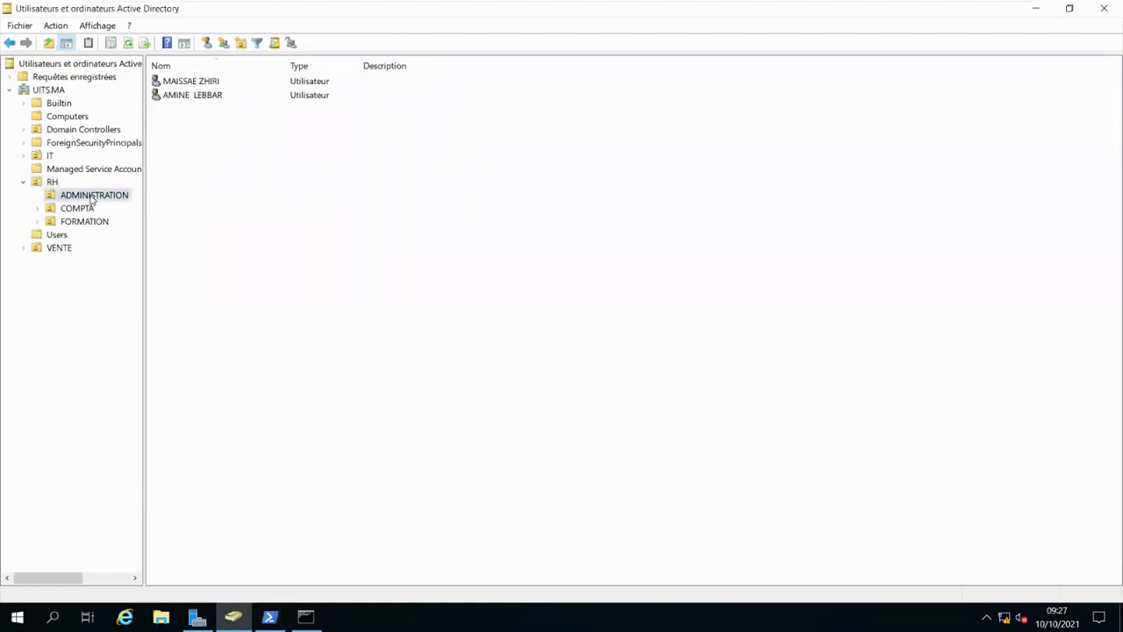
double_click(201, 97)
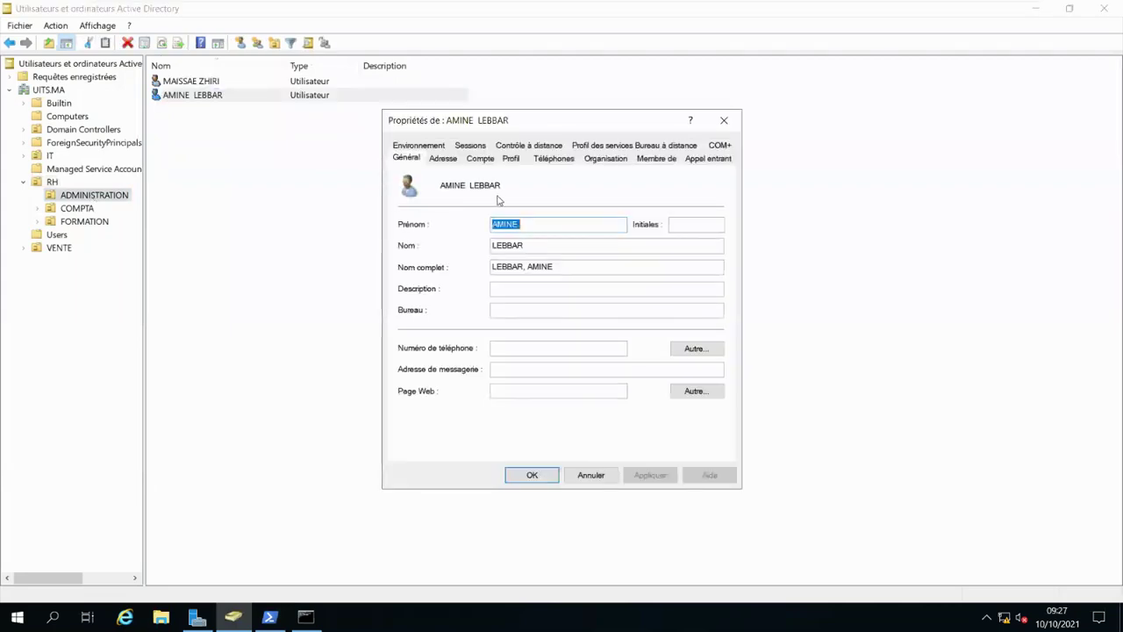
left_click(480, 158)
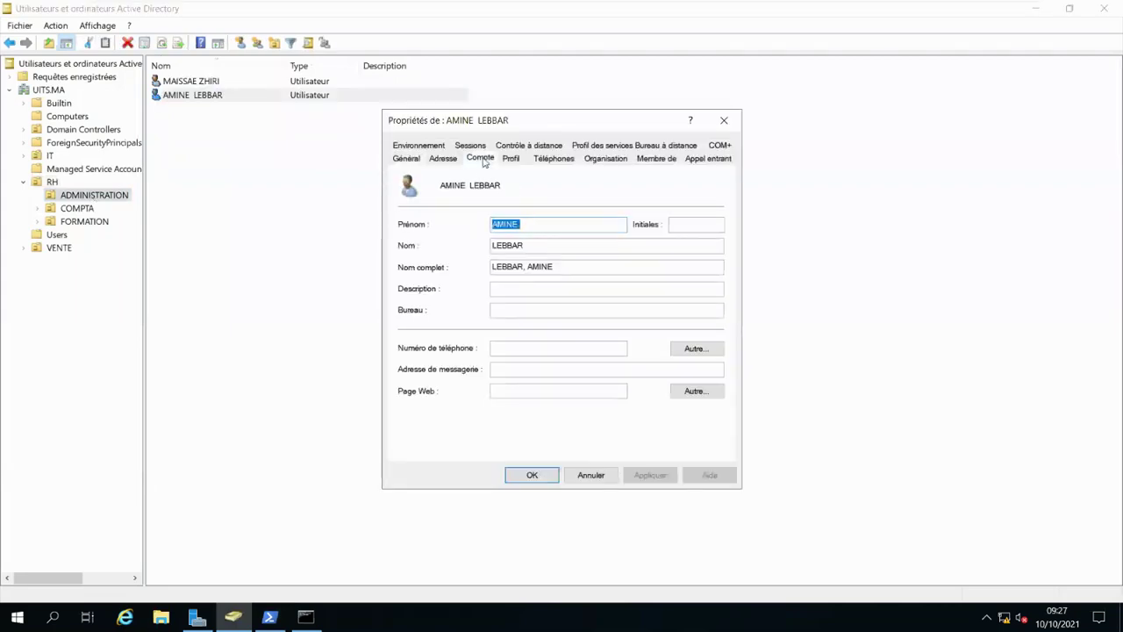
left_click(454, 193)
double_click(454, 193)
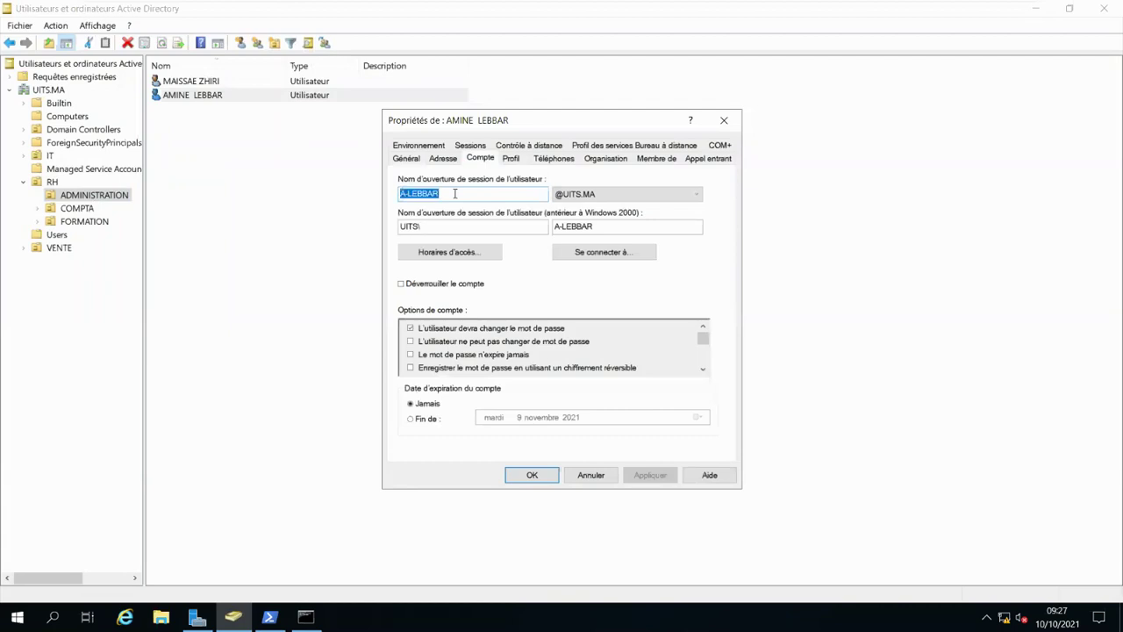
left_click(530, 478)
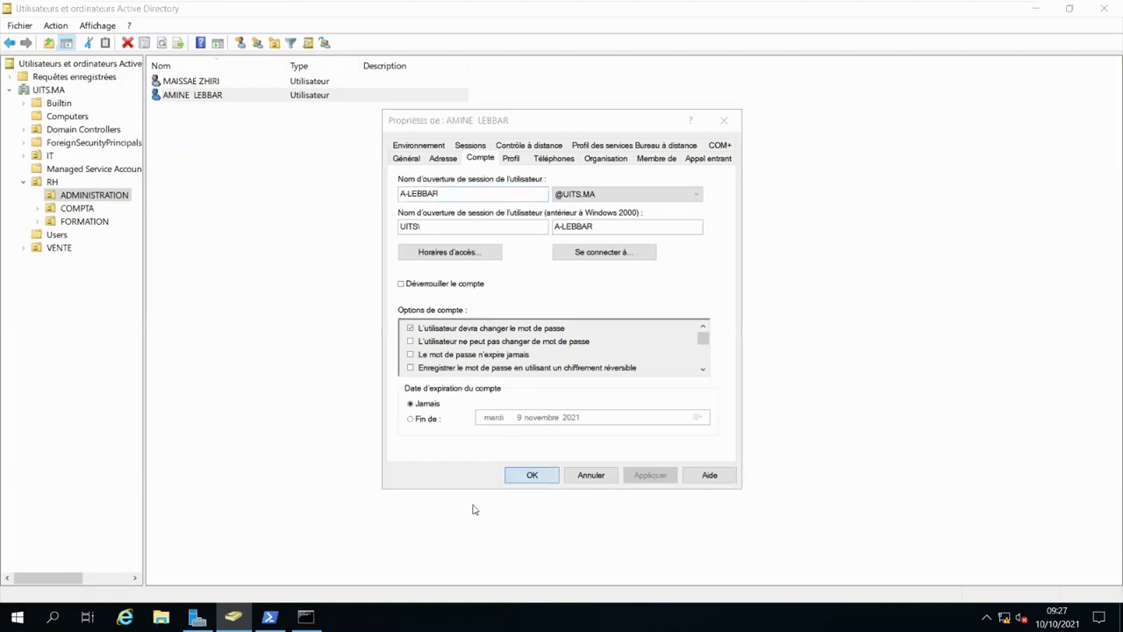
left_click(270, 617)
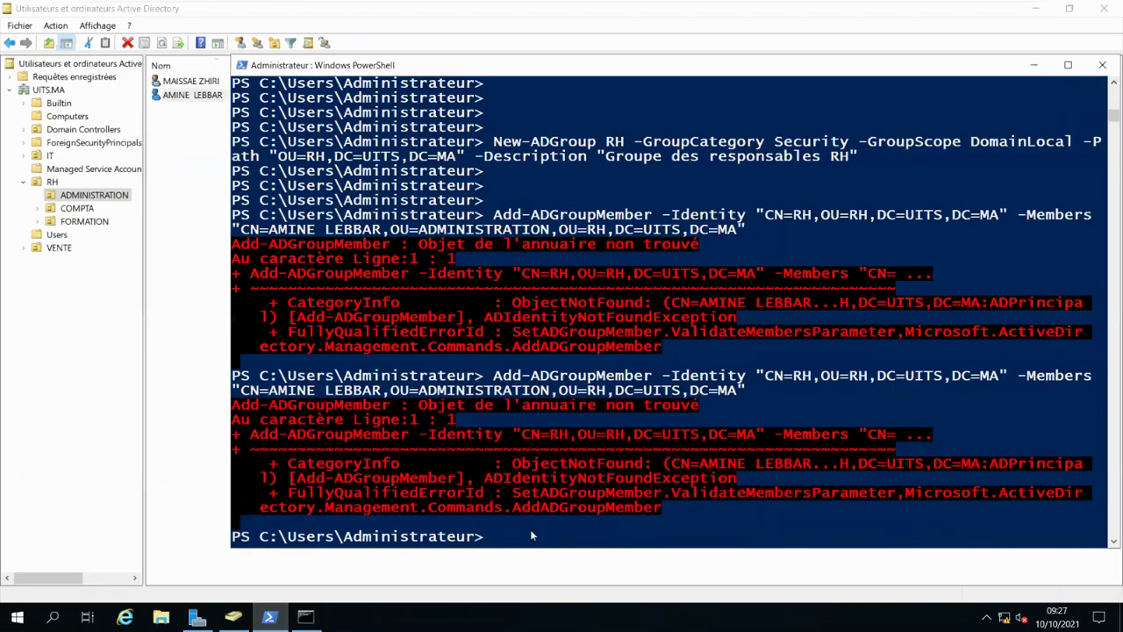
Rerun the RH Add-ADGroupMember command with the user's logon name as the member CN.
key("Up")
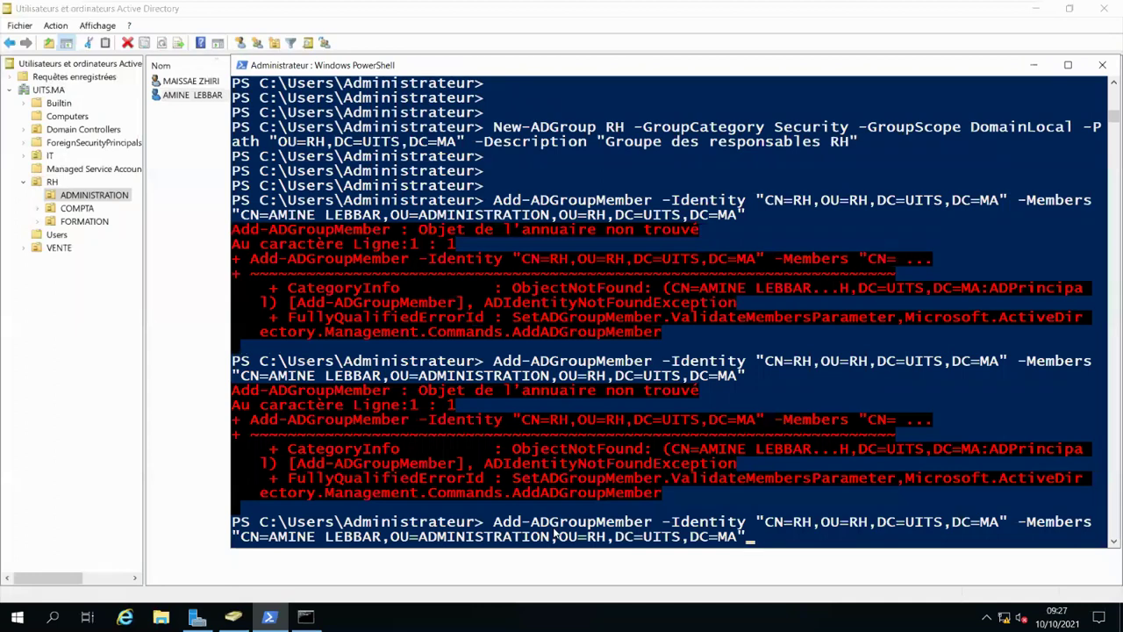
key("Left")
key("Left")
key("Left")
key("Left")
key("Left")
key("Left")
key("Left")
key("Left")
key("Left")
key("Left")
key("Left")
key("Left")
key("Left")
key("Left")
key("Left")
key("Left")
key("Left")
key("Left")
key("Left")
key("Left")
key("Left")
key("Left")
key("Left")
key("Left")
key("Left")
key("Left")
key("Left")
key("Left")
key("BackSpace")
key("BackSpace")
key("BackSpace")
key("BackSpace")
key("BackSpace")
type("-")
key("Return")
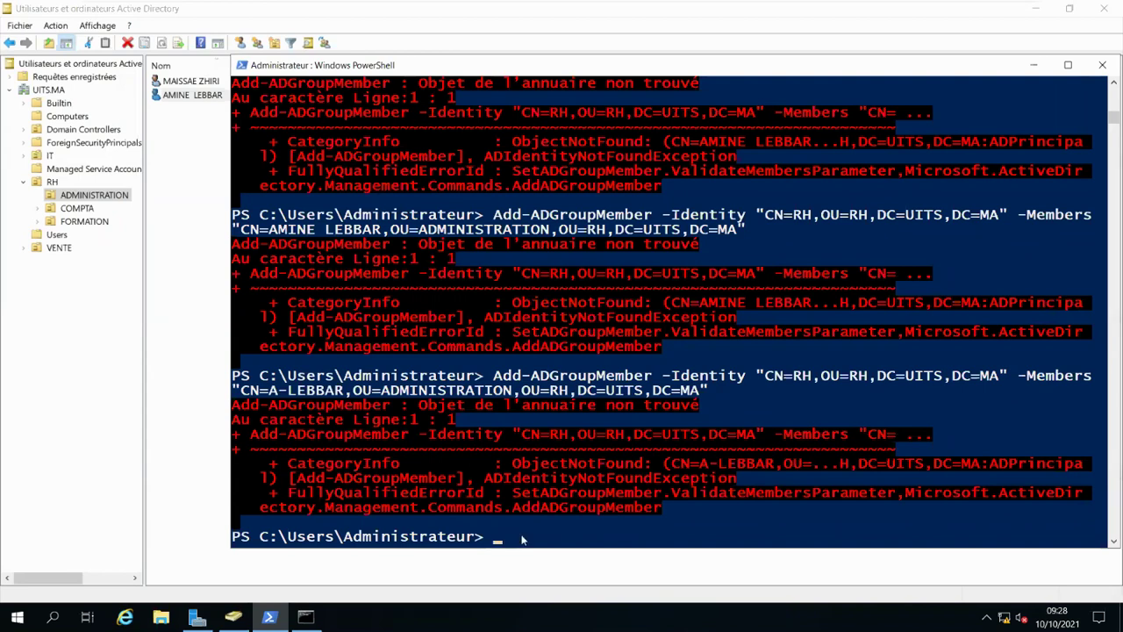
key("Up")
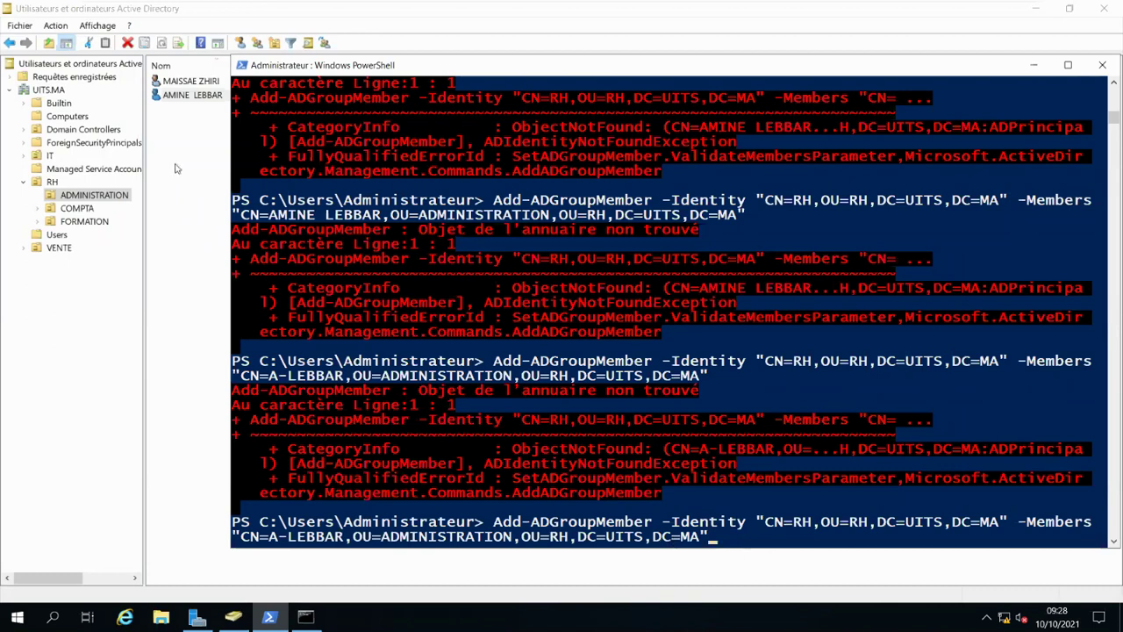
left_click(176, 167)
Reopen the ADMINISTRATION user's properties and recheck the logon name on the Compte tab.
left_click(195, 99)
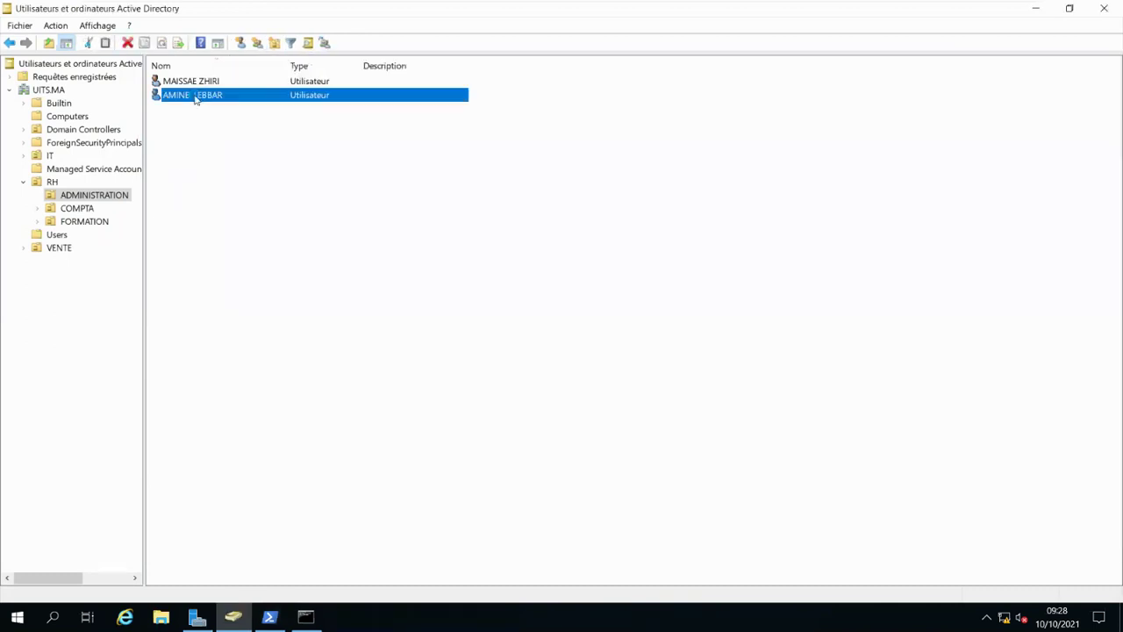
double_click(194, 98)
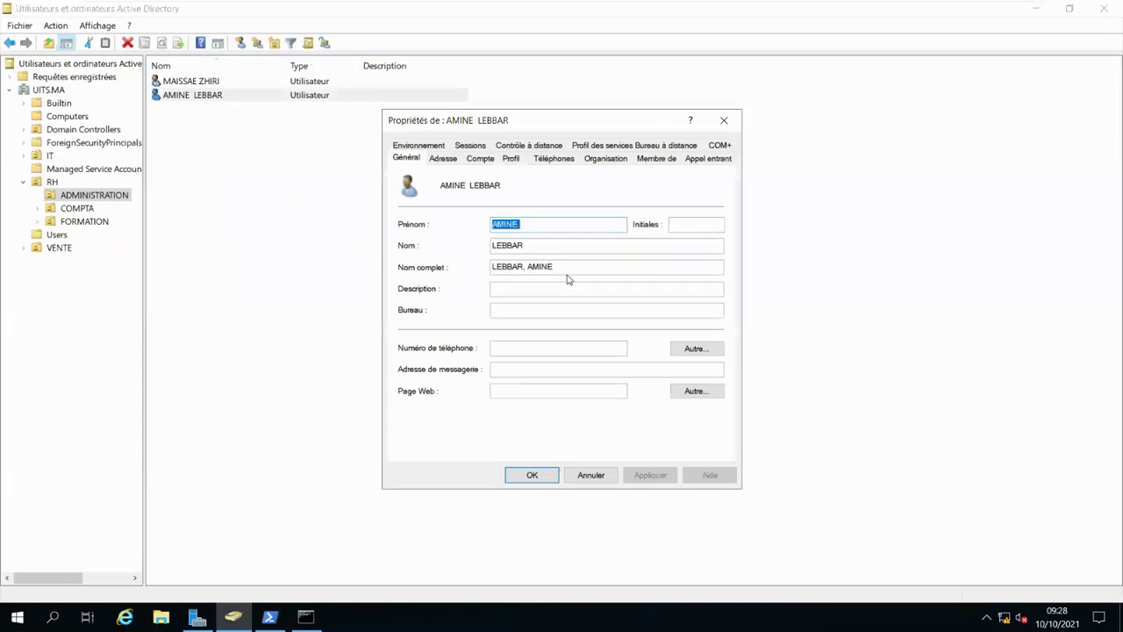
left_click(484, 160)
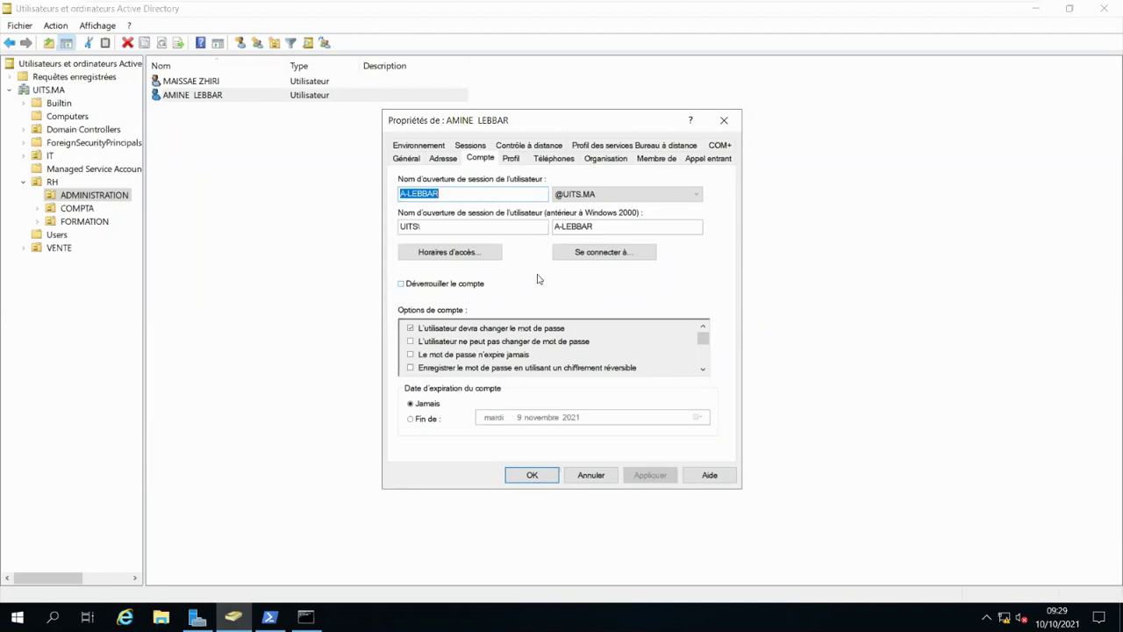
key("End")
left_click(278, 621)
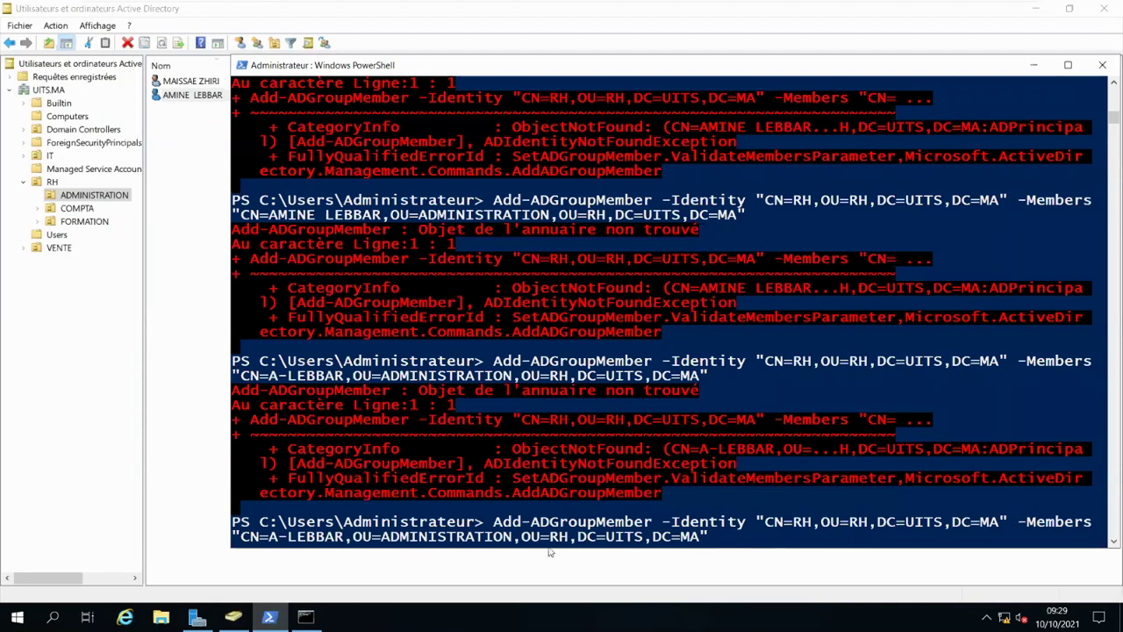
Change the -Members CN back to the user's full display name and run Add-ADGroupMember again.
key("Left")
key("Left")
key("Left")
key("Left")
key("Left")
key("Left")
key("Left")
key("Left")
key("Left")
key("Left")
key("Left")
key("Left")
key("Left")
key("Left")
key("Left")
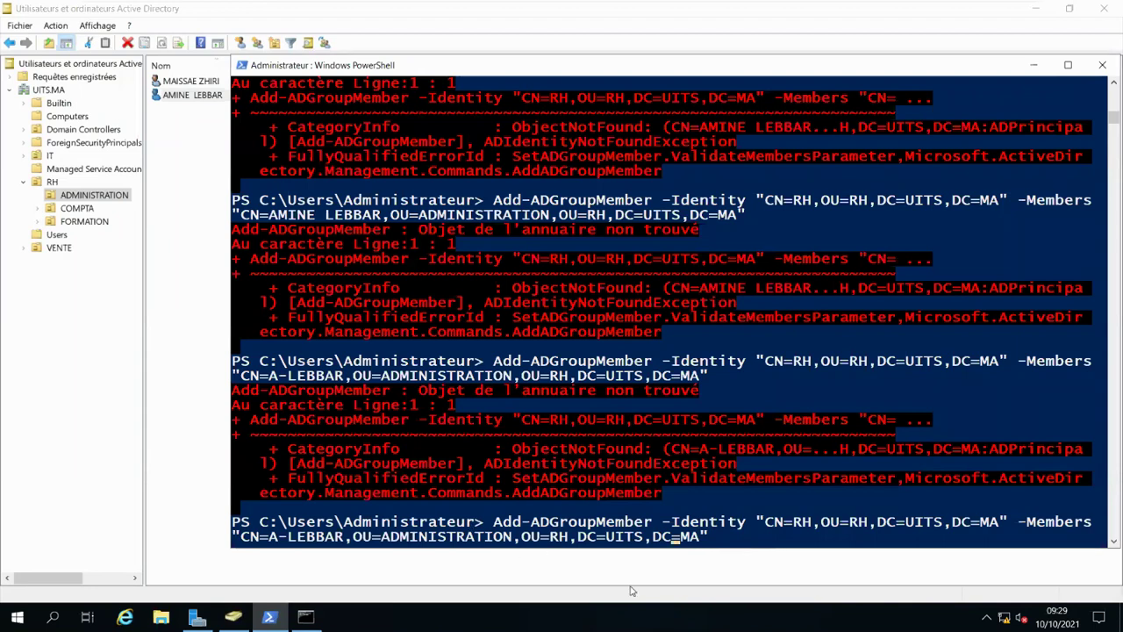
key("Left")
key("Left")
key("Left")
key("Left")
key("Left")
key("Left")
key("Left")
key("Left")
key("Left")
key("Left")
key("Left")
key("Left")
key("Left")
key("Left")
key("Left")
key("Left")
key("Left")
key("Left")
key("Left")
key("Left")
key("Left")
key("Left")
key("Left")
key("Left")
key("Left")
key("Left")
key("Left")
key("Left")
key("Left")
key("Left")
key("BackSpace")
type("MINE")
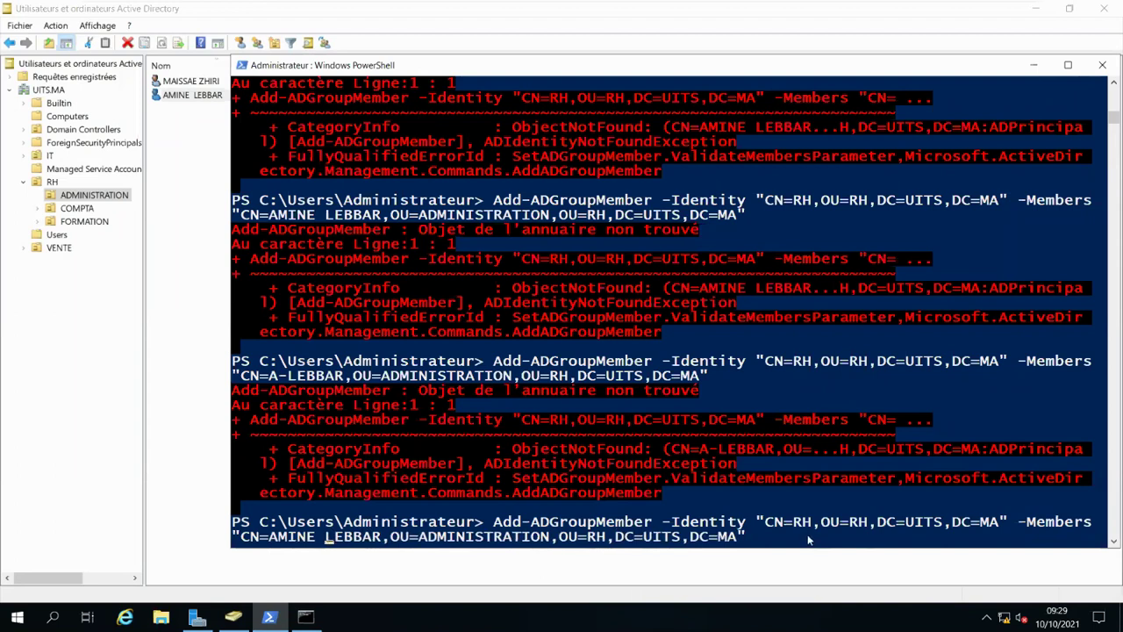
key("Return")
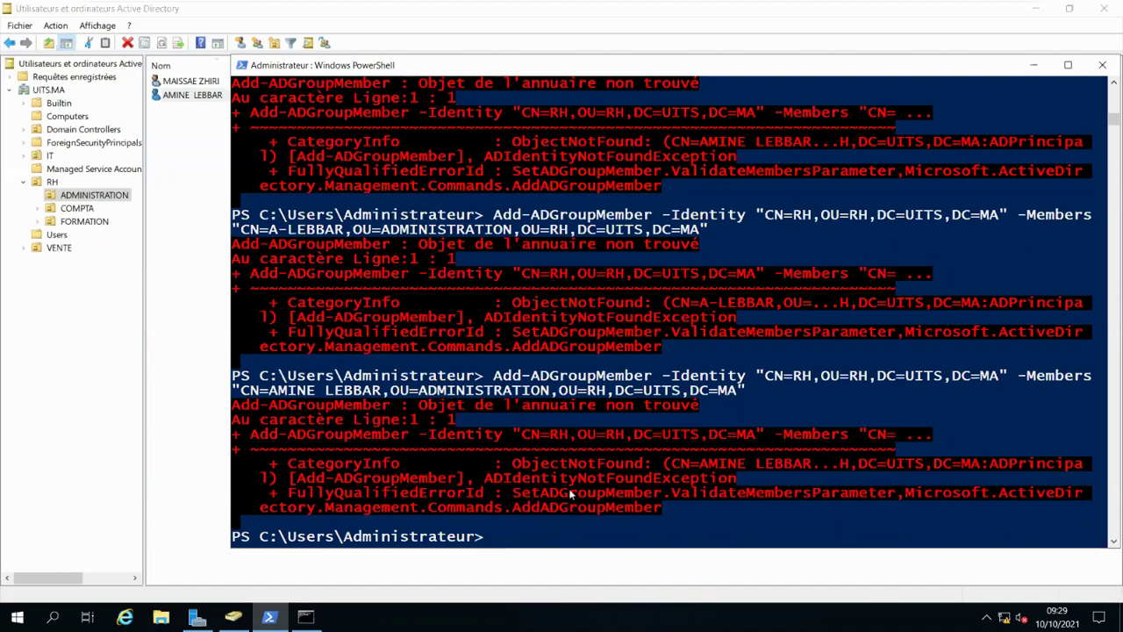
Refresh the RH unit listing with Actualiser to show the RH group and its three sub-units.
left_click(198, 194)
right_click(197, 195)
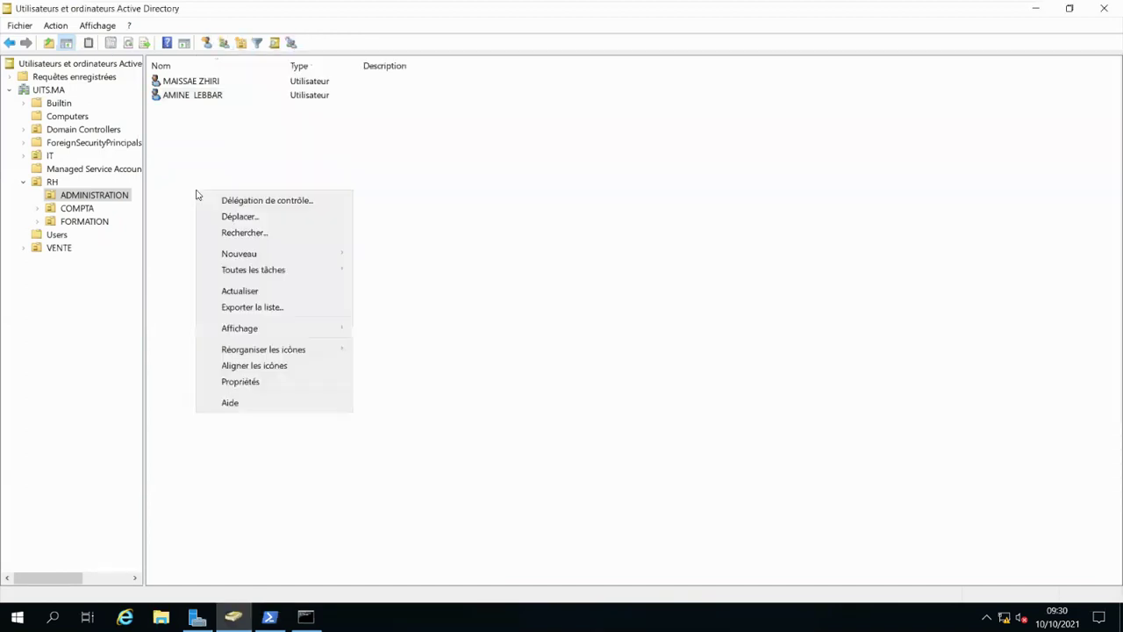
left_click(53, 182)
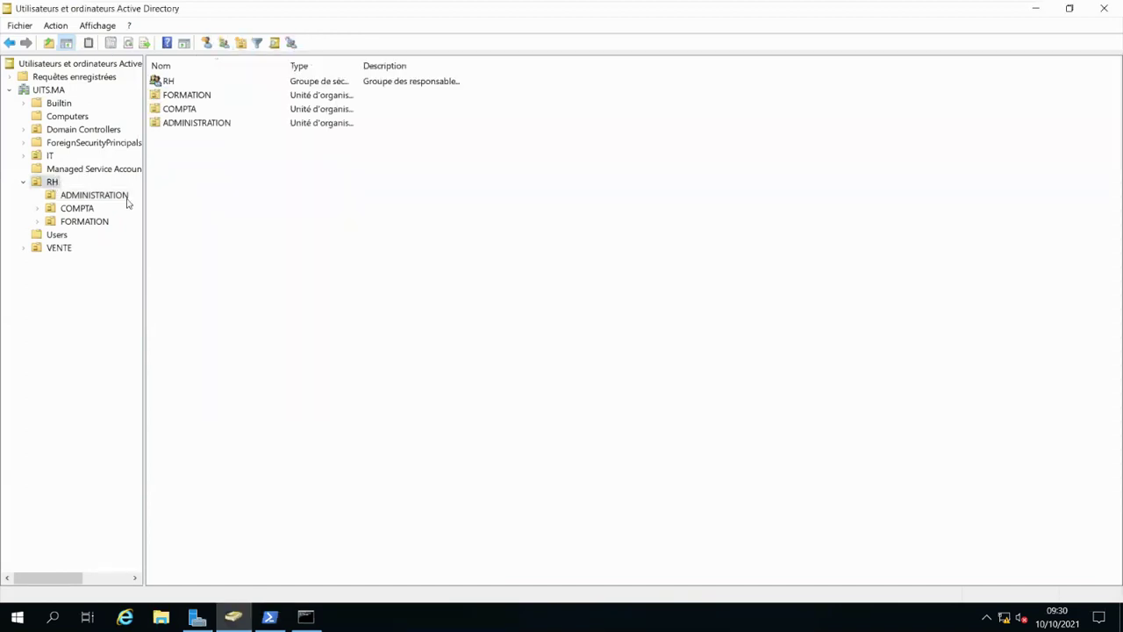
right_click(246, 238)
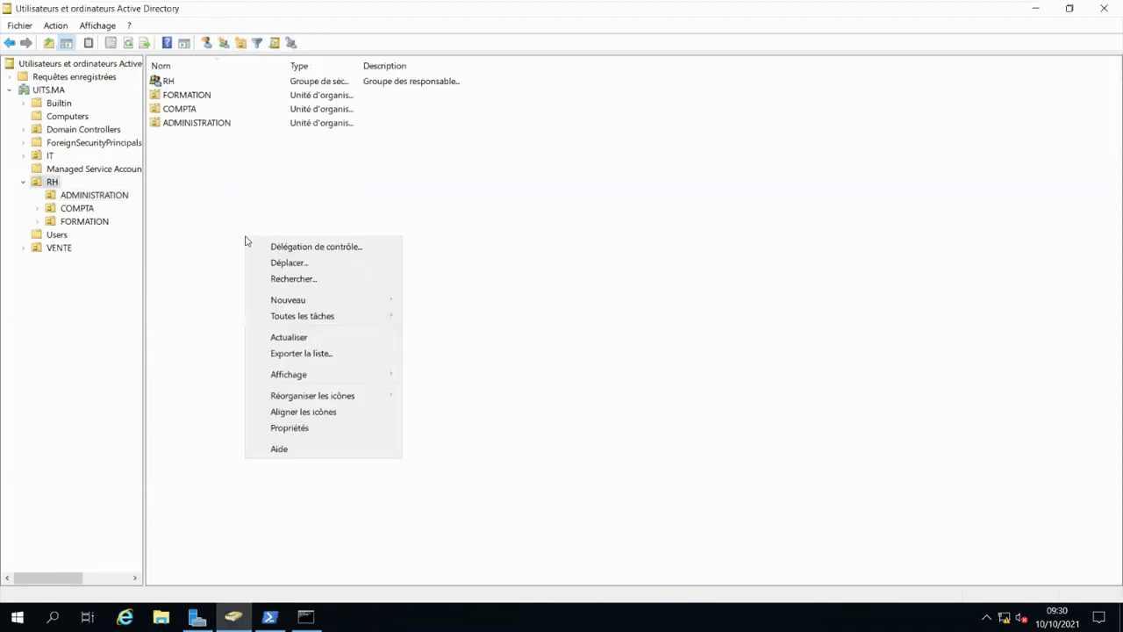
left_click(301, 338)
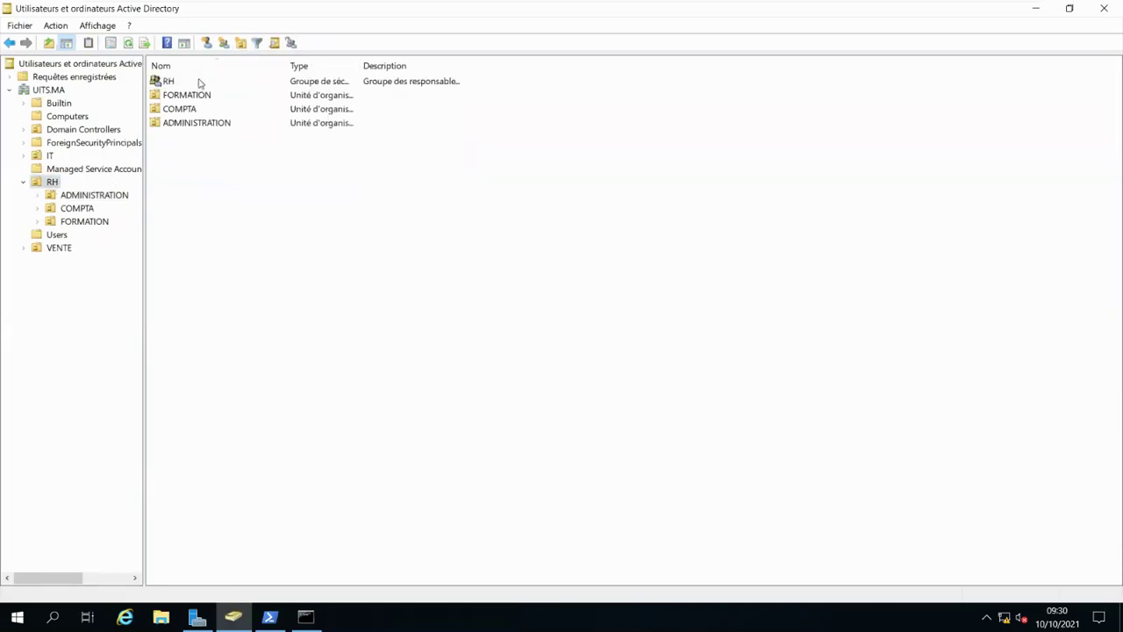
left_click(53, 183)
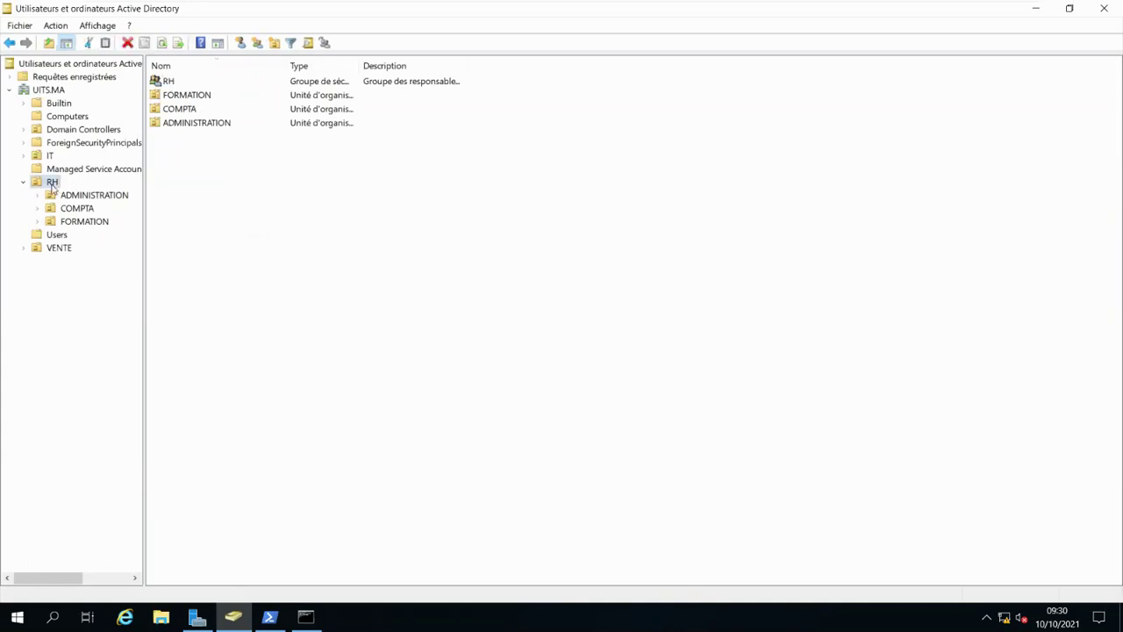
left_click(274, 617)
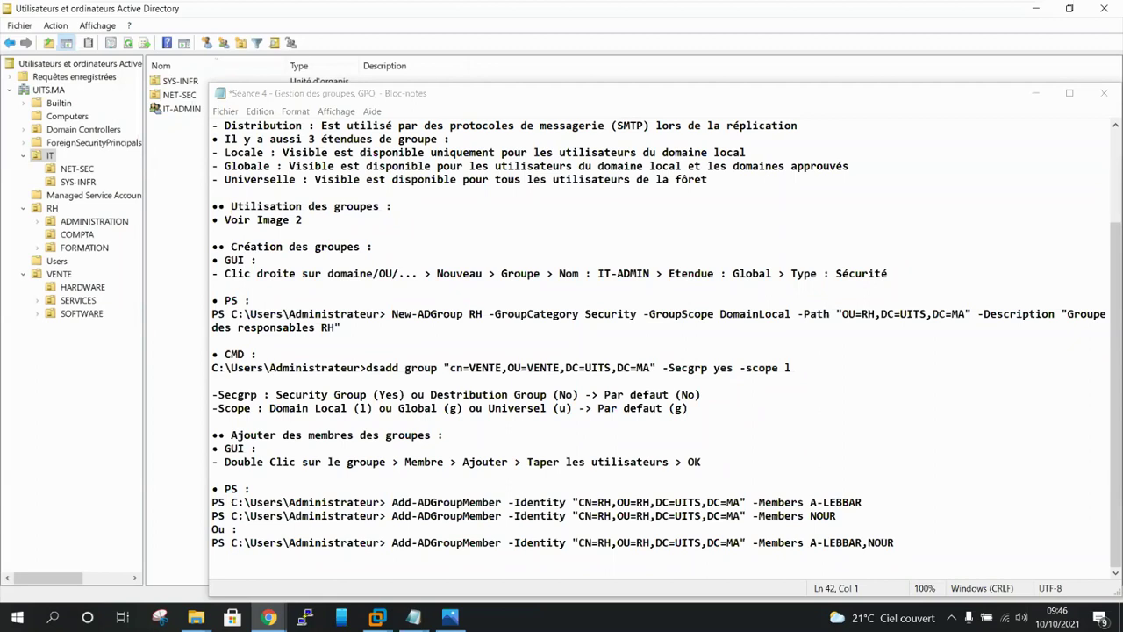
Add a '• CMD :' heading at the end of the notes and save them.
left_click(250, 568)
type("• CMD :")
key("Return")
key("ctrl+s")
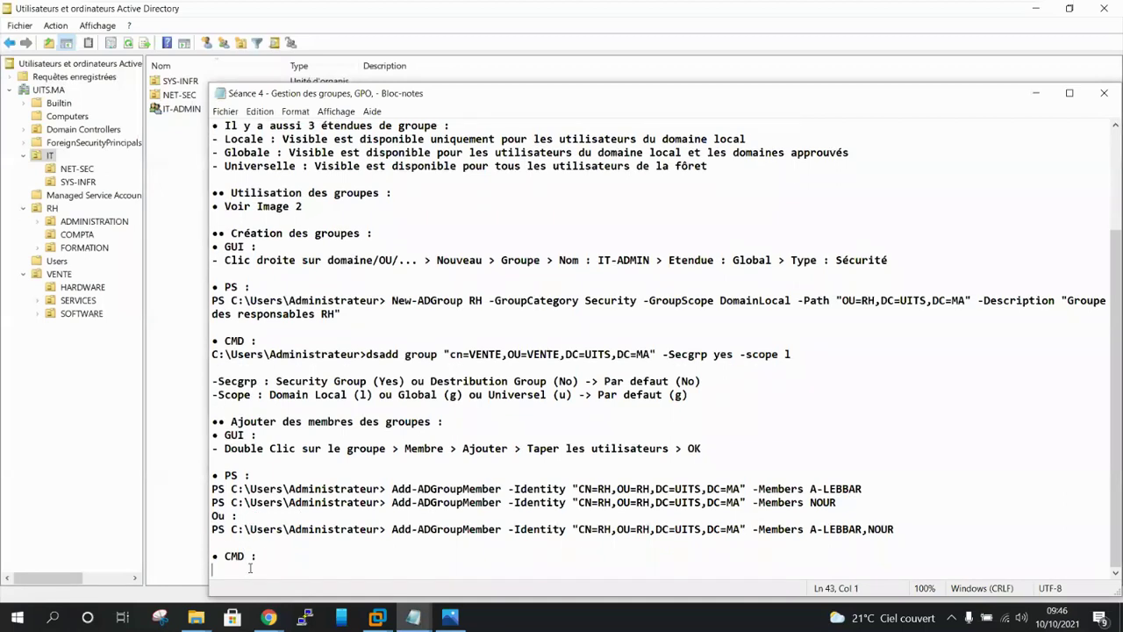
key("alt+Tab")
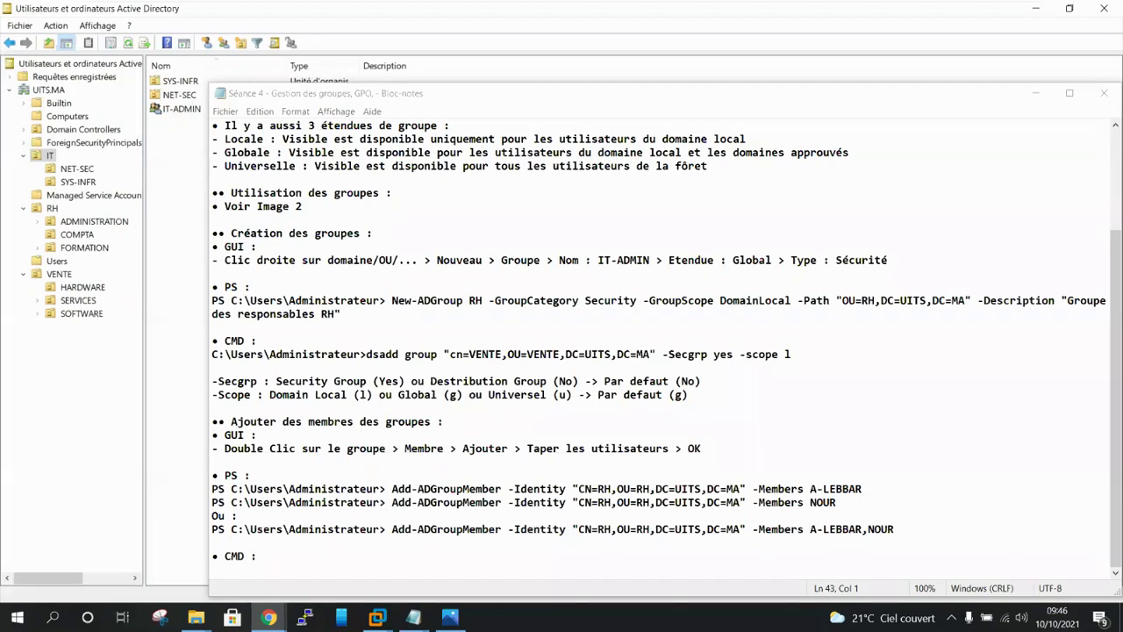
Copy the VENTE dsadd command under the CMD heading and turn it into dsmod.
left_click(261, 571)
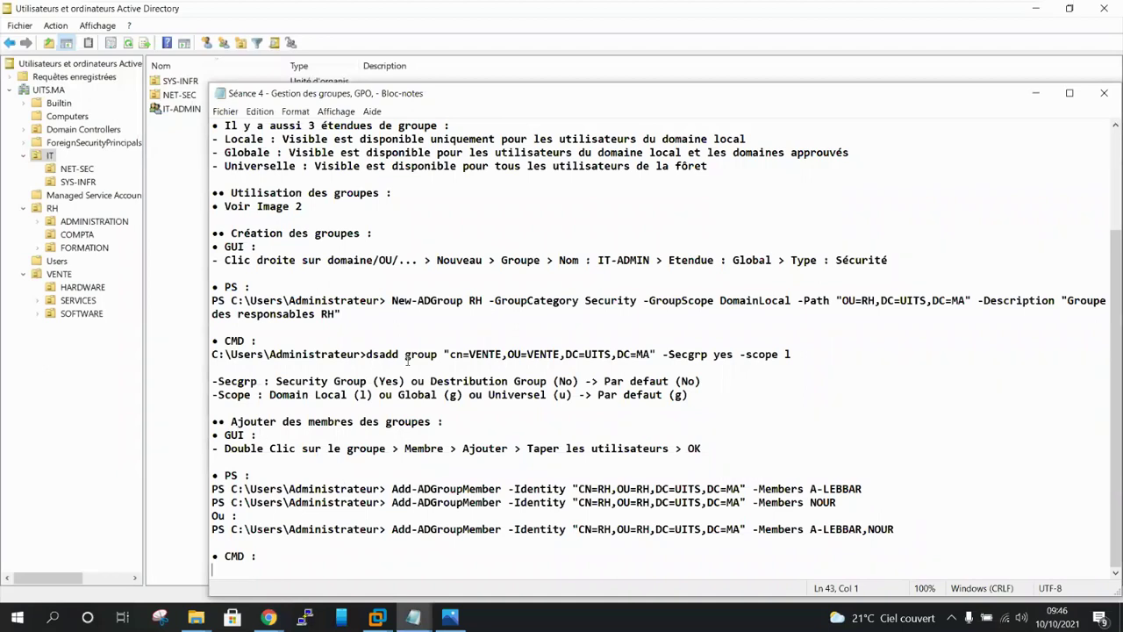
left_click_drag(367, 354, 656, 354)
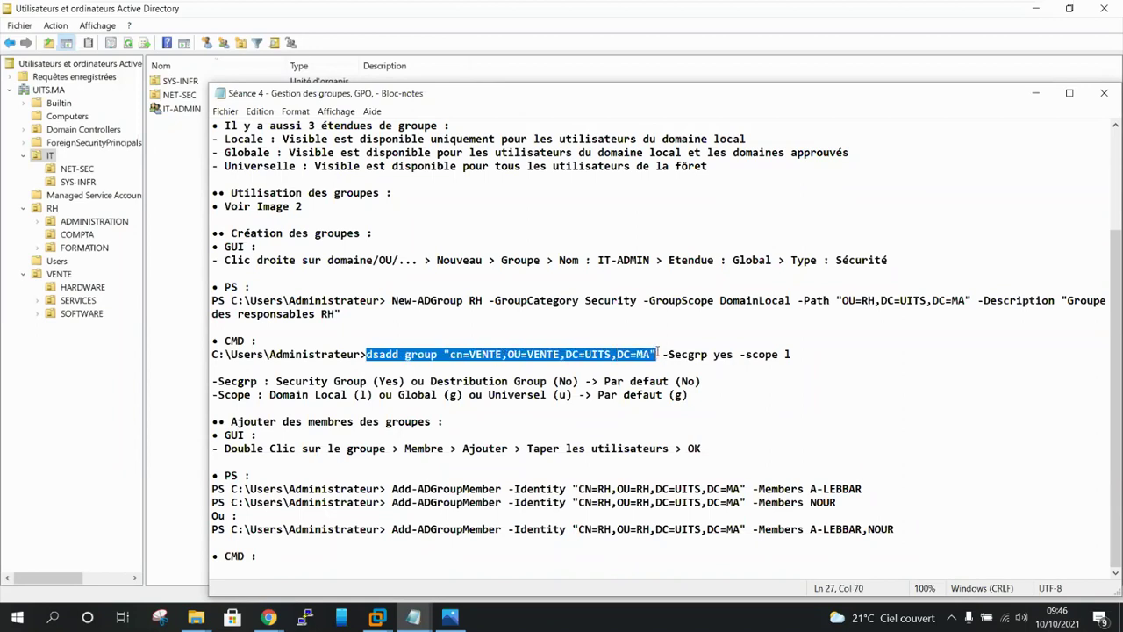
key("ctrl+c")
left_click(255, 569)
key("ctrl+v")
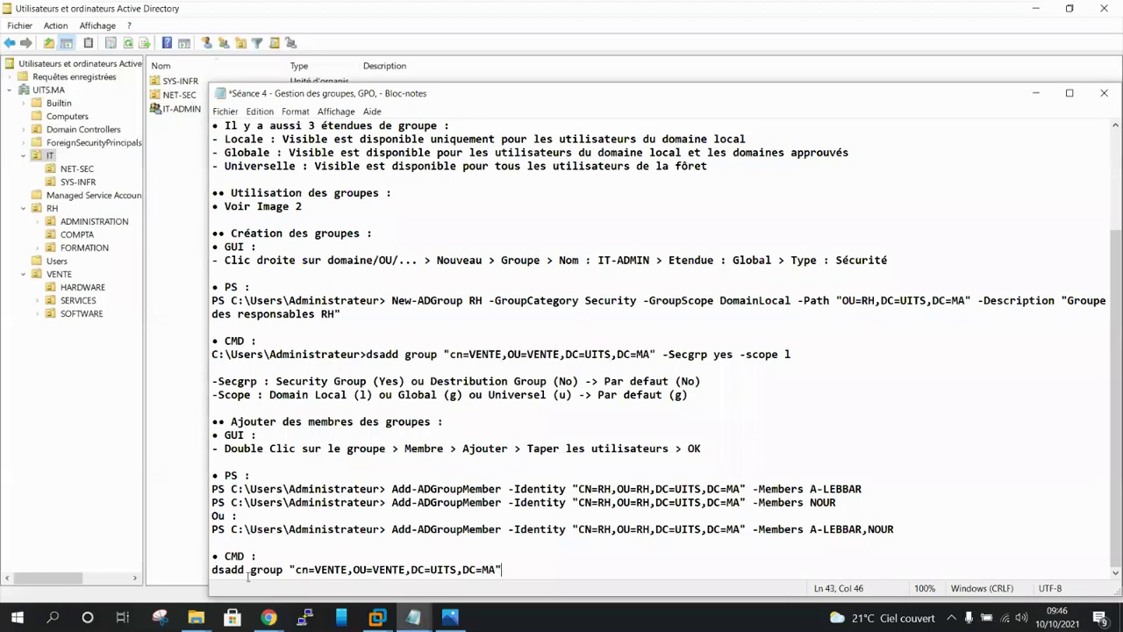
left_click_drag(225, 569, 240, 569)
type("mo")
Append '-addmbr %' to the dsmod group line for VENTE.
key("alt+Tab")
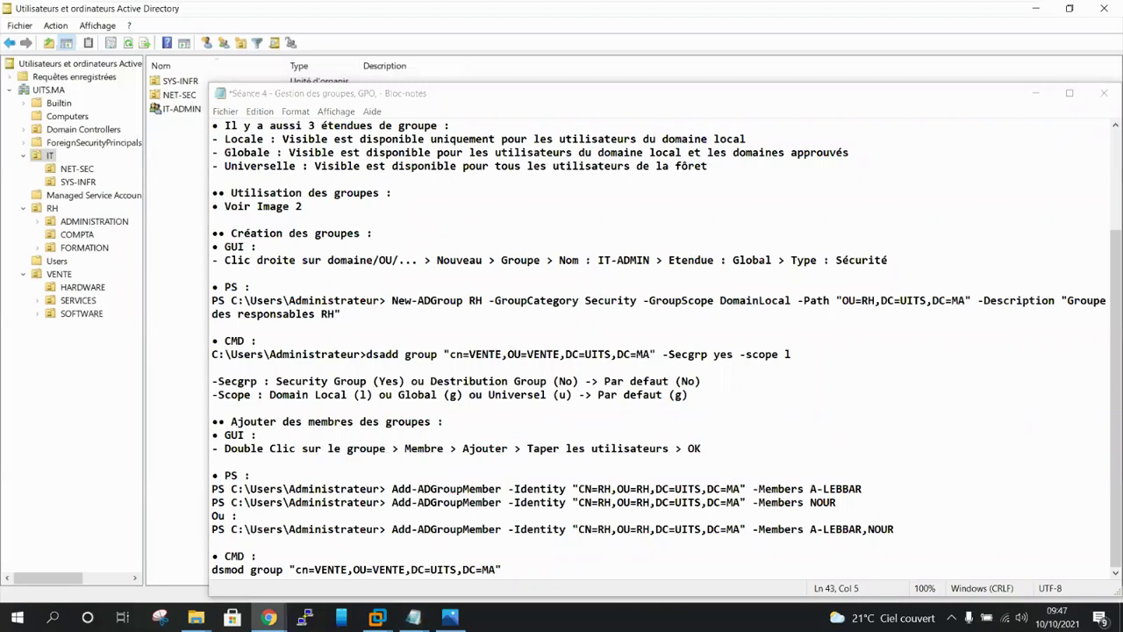
left_click(529, 569)
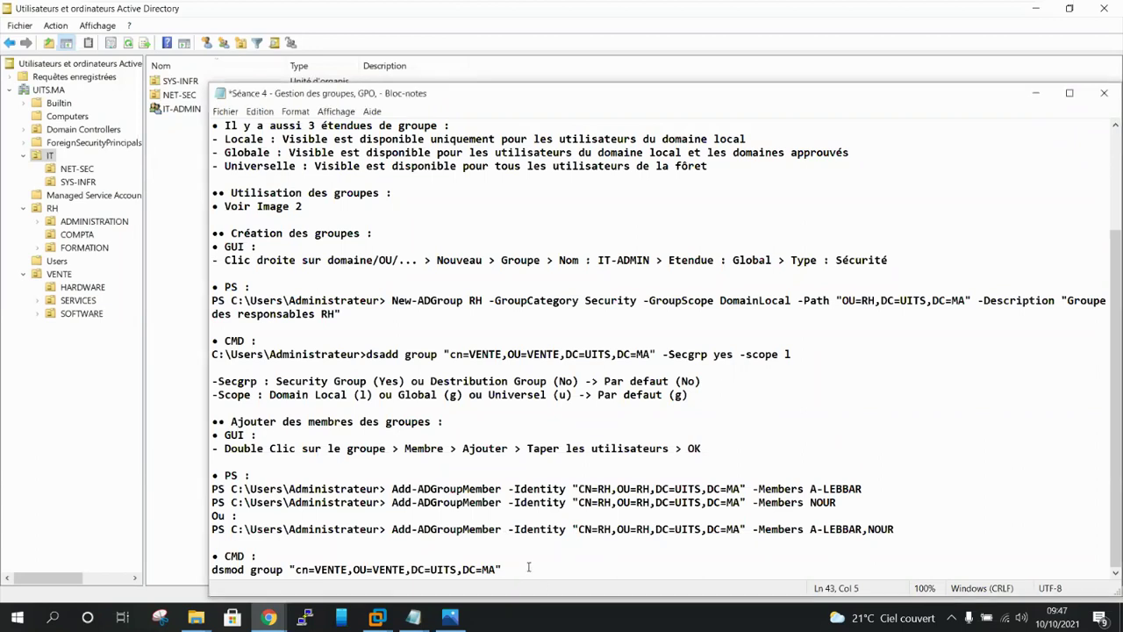
type("-addme")
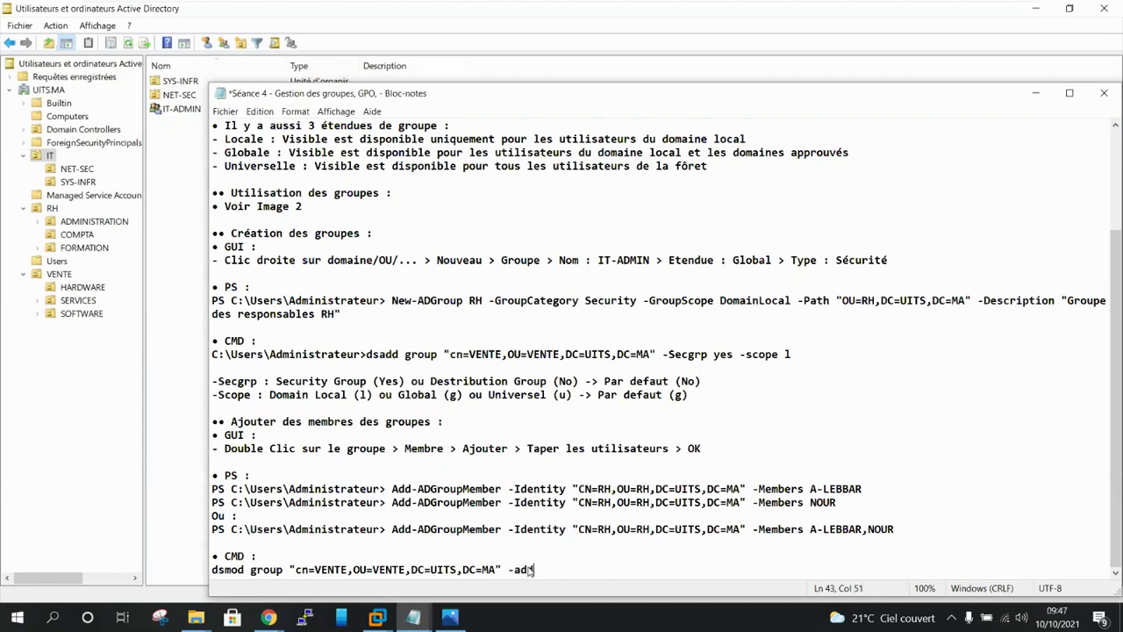
key("BackSpace")
type("br")
key("alt+Tab")
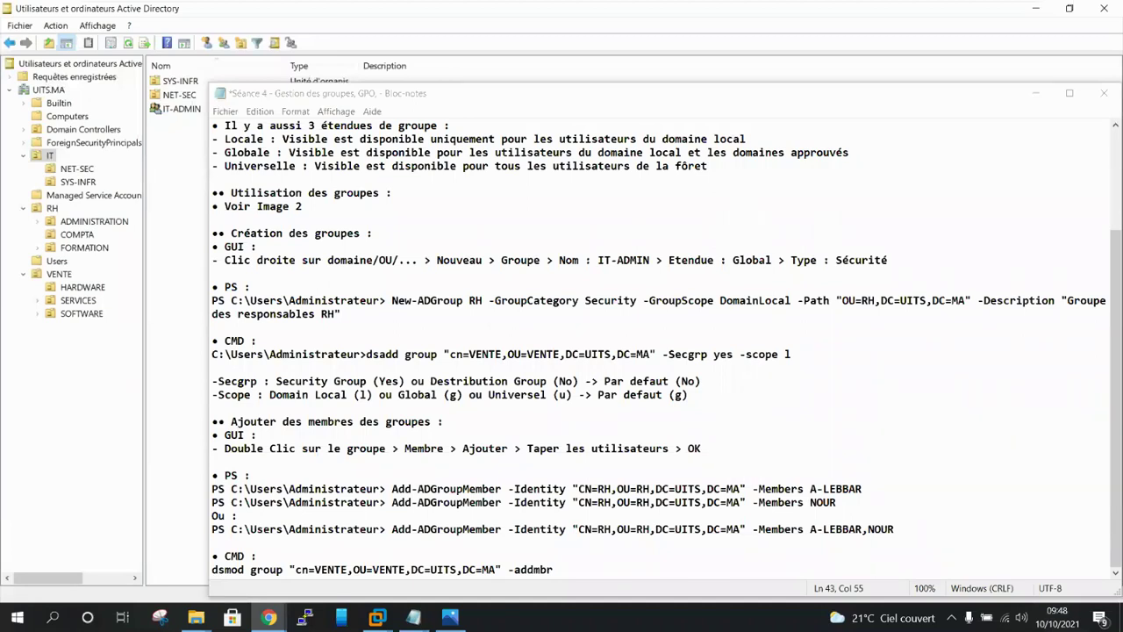
left_click(588, 571)
type("%")
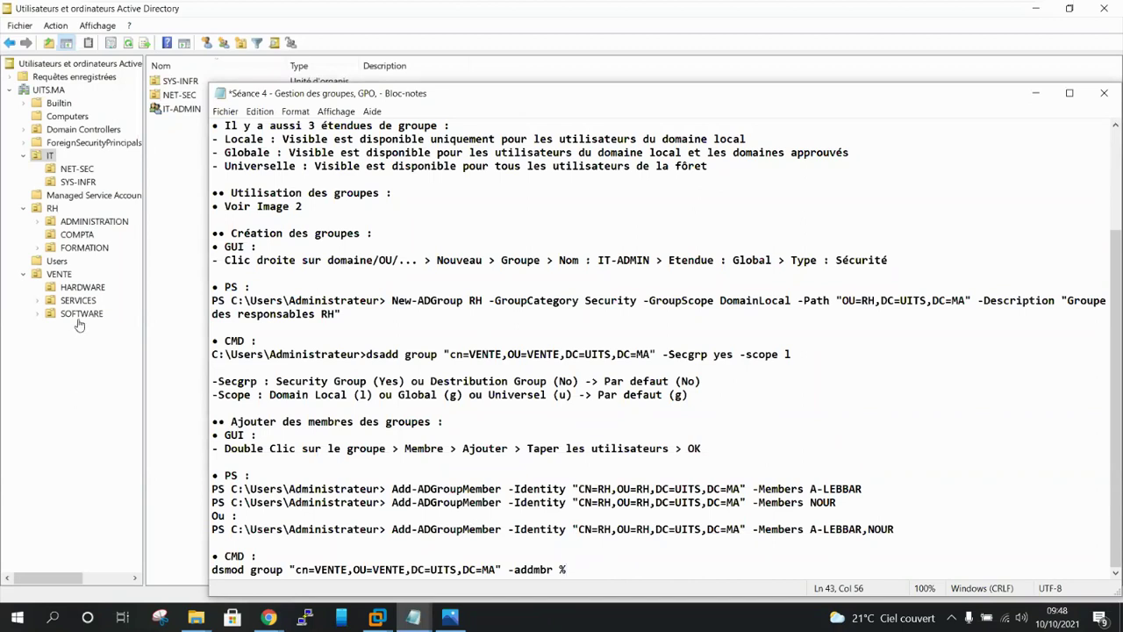
left_click(60, 274)
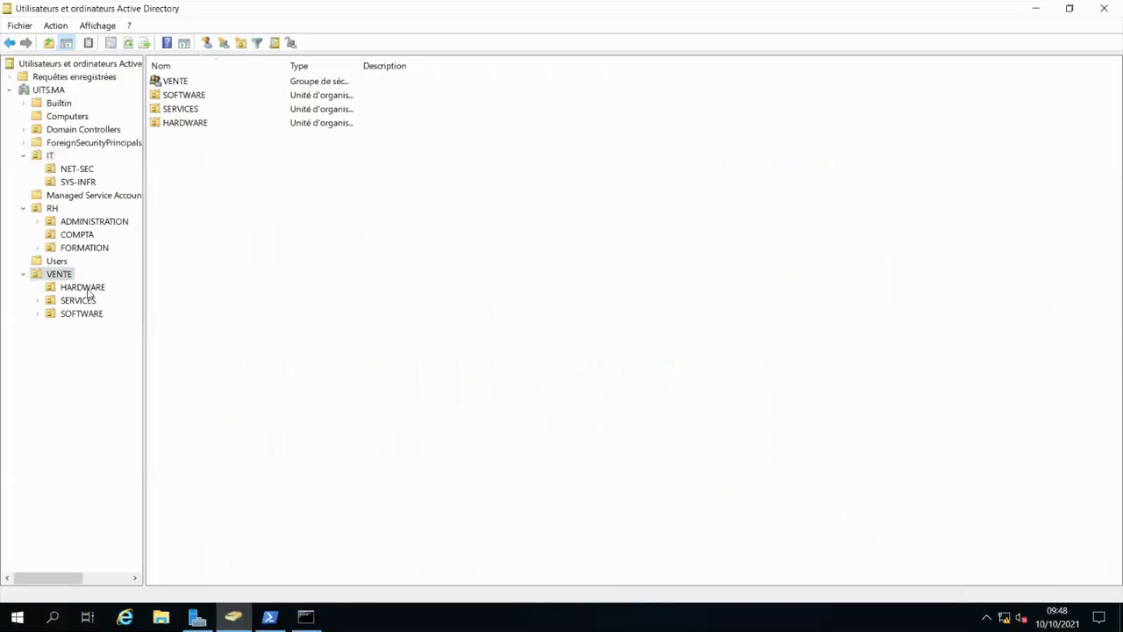
List the VENTE HARDWARE unit's three users and open the first user's account properties.
left_click(87, 292)
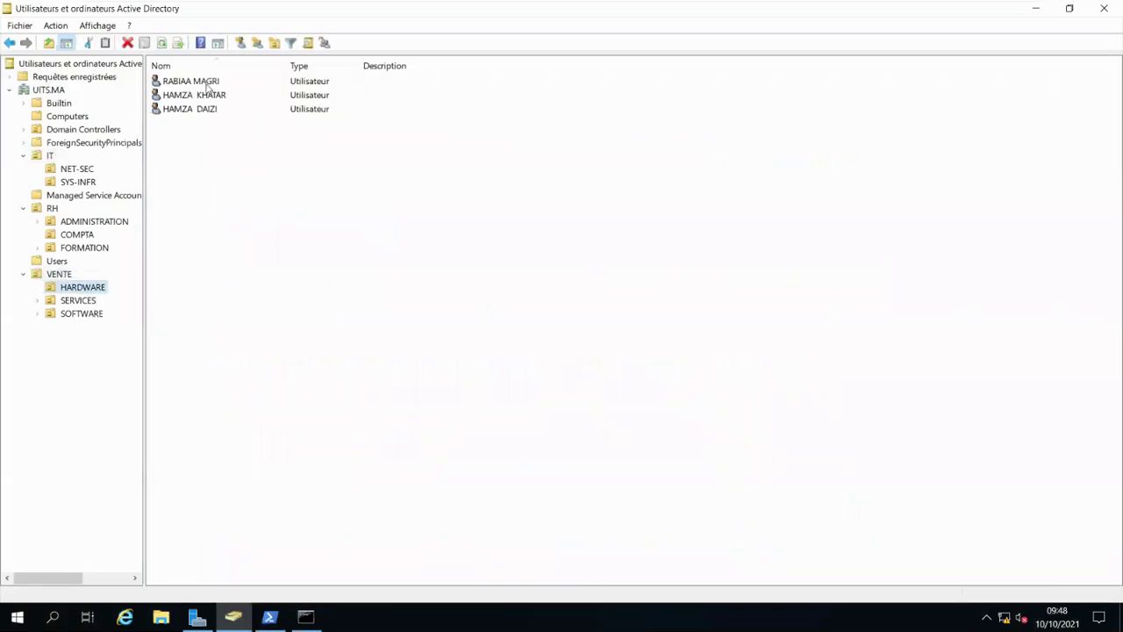
double_click(213, 82)
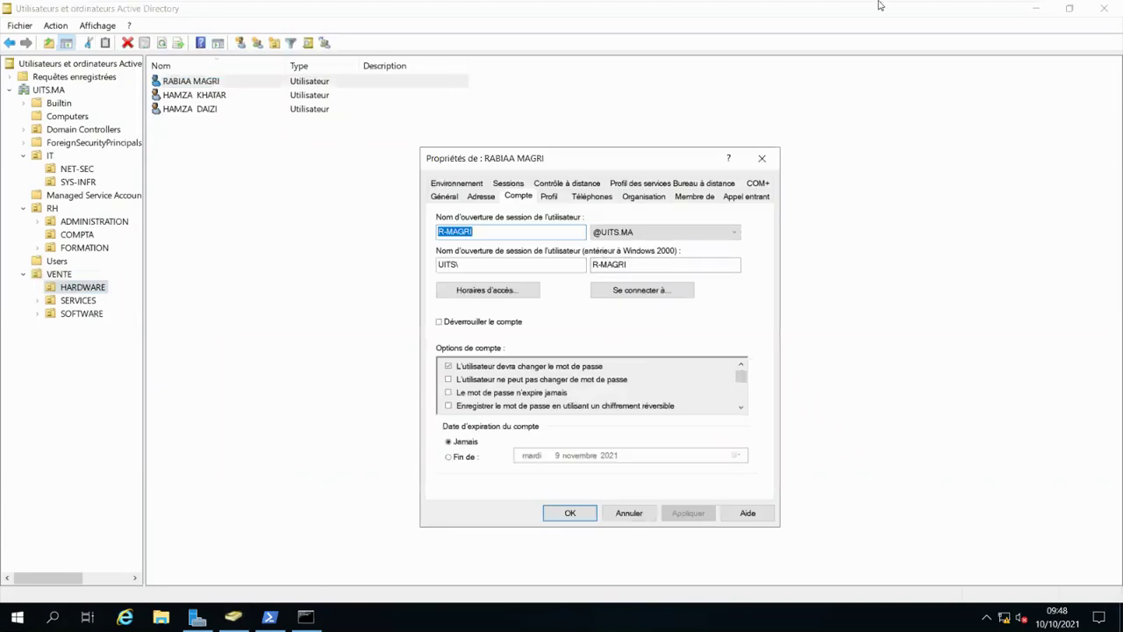
left_click(983, 7)
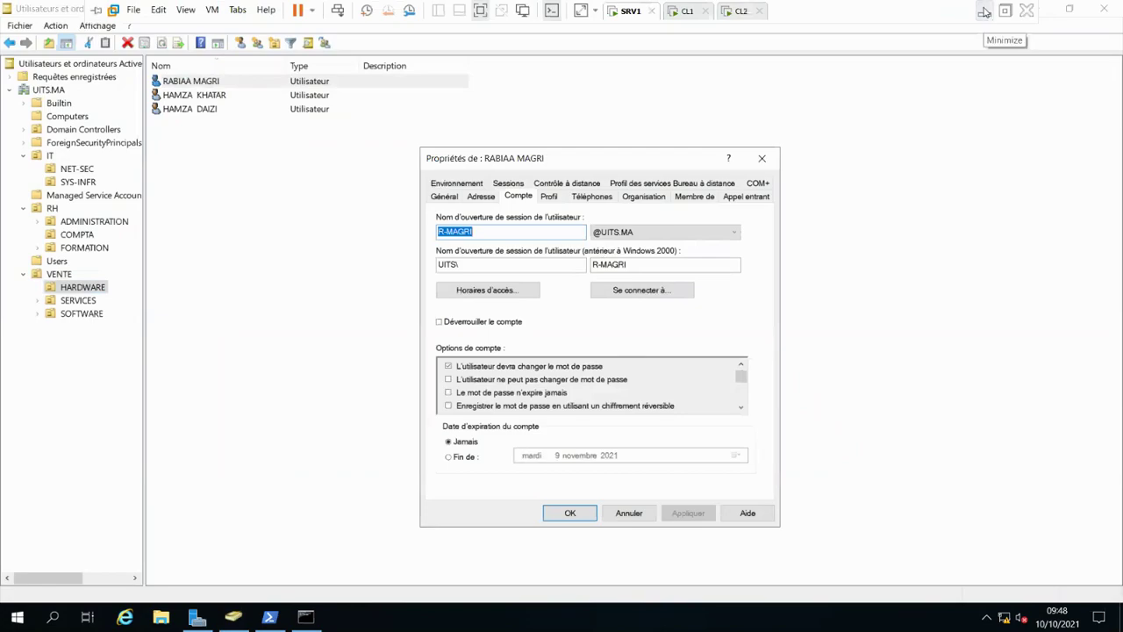
Complete the dsmod line with the user's logon name and cut it from the notes.
type("R-")
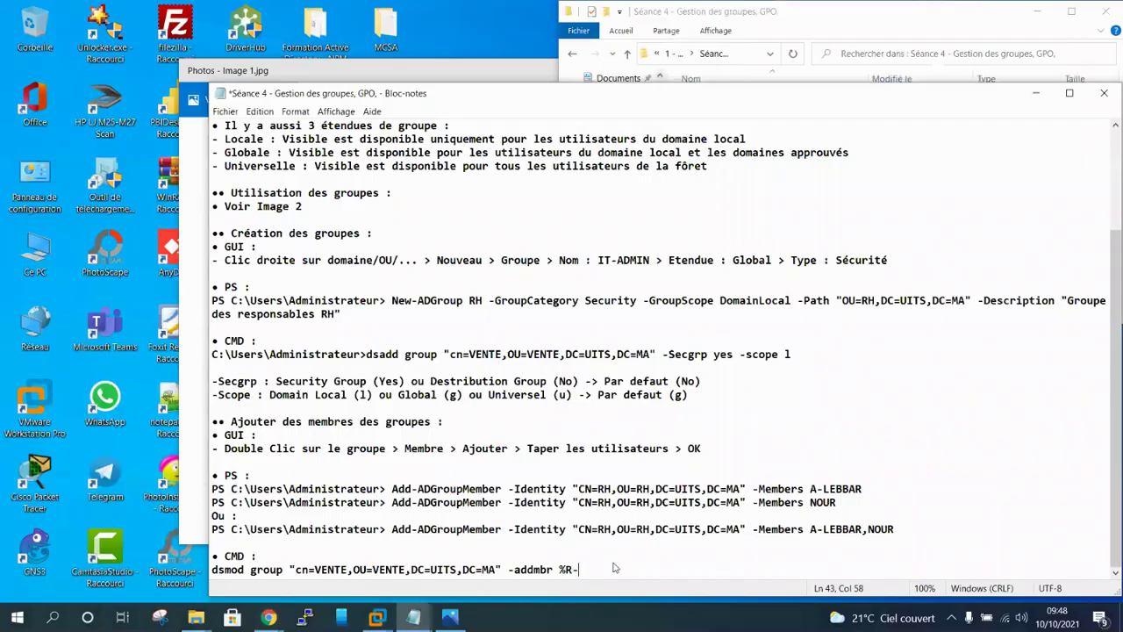
type("MAGRIB")
left_click_drag(212, 569, 625, 572)
key("ctrl+x")
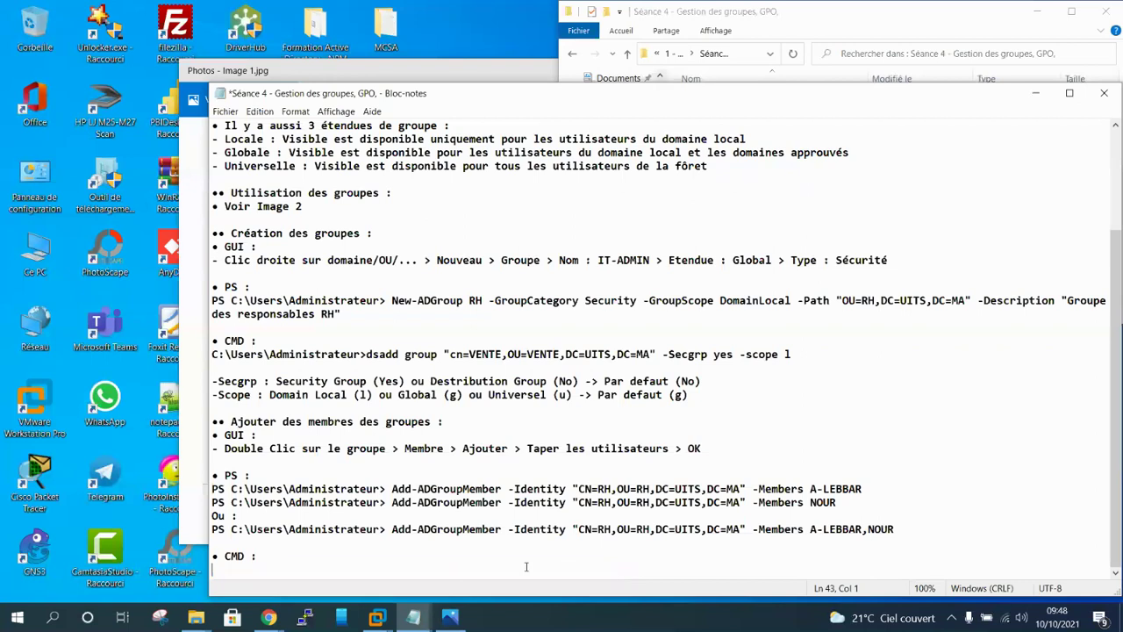
mouse_move(384, 619)
left_click(236, 504)
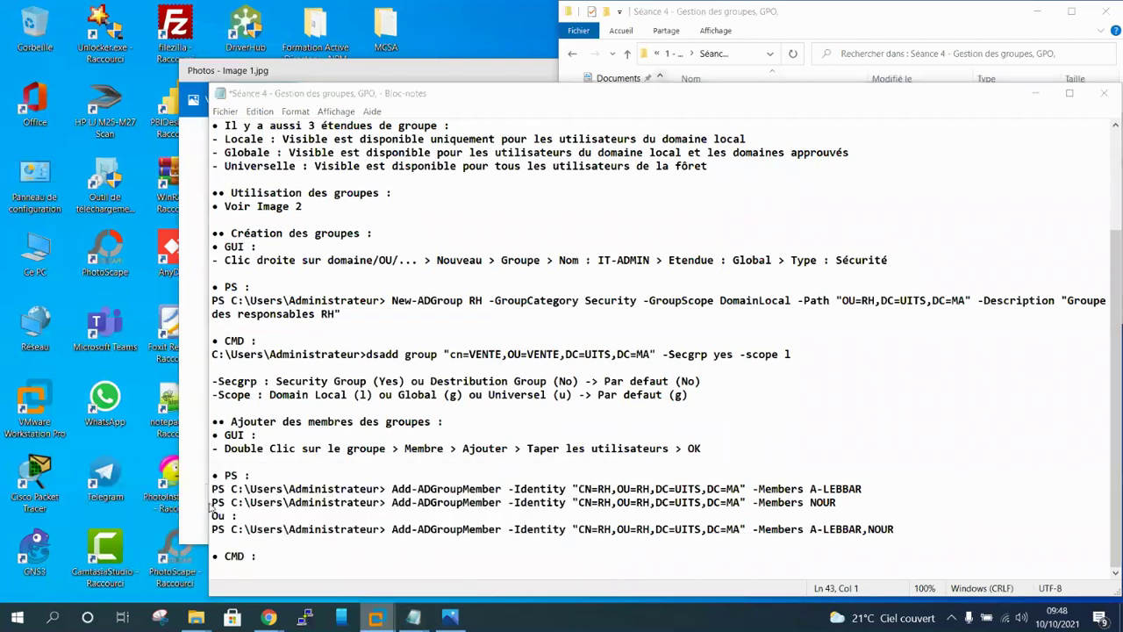
left_click(298, 617)
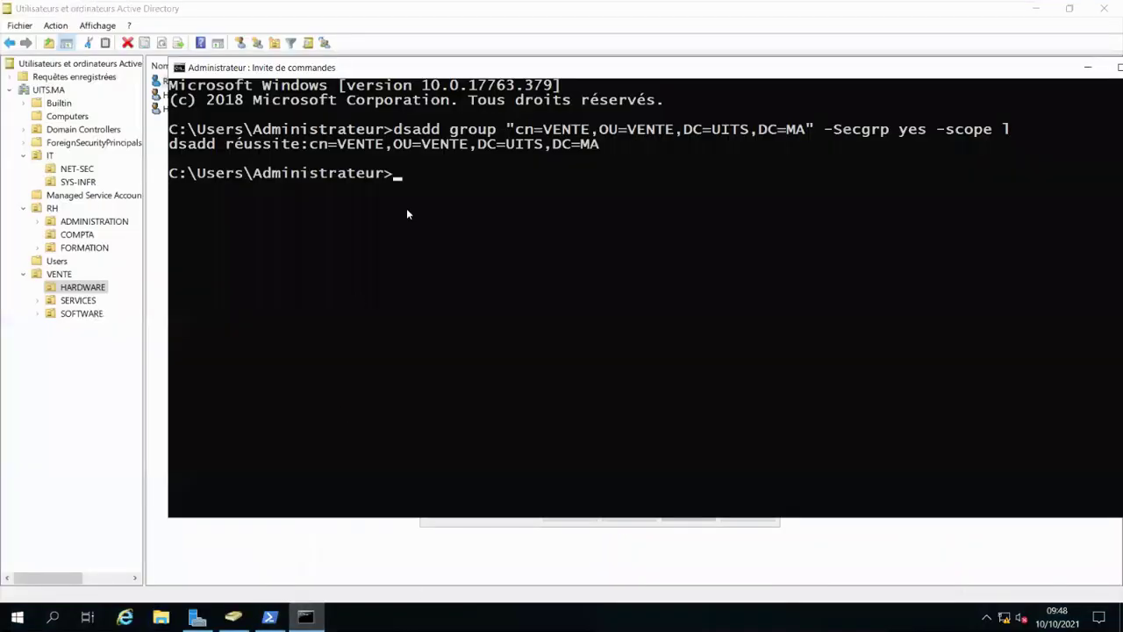
Run the dsmod -addmbr command, retry with an added underscore, then display dsmod /? help.
key("ctrl+v")
key("Return")
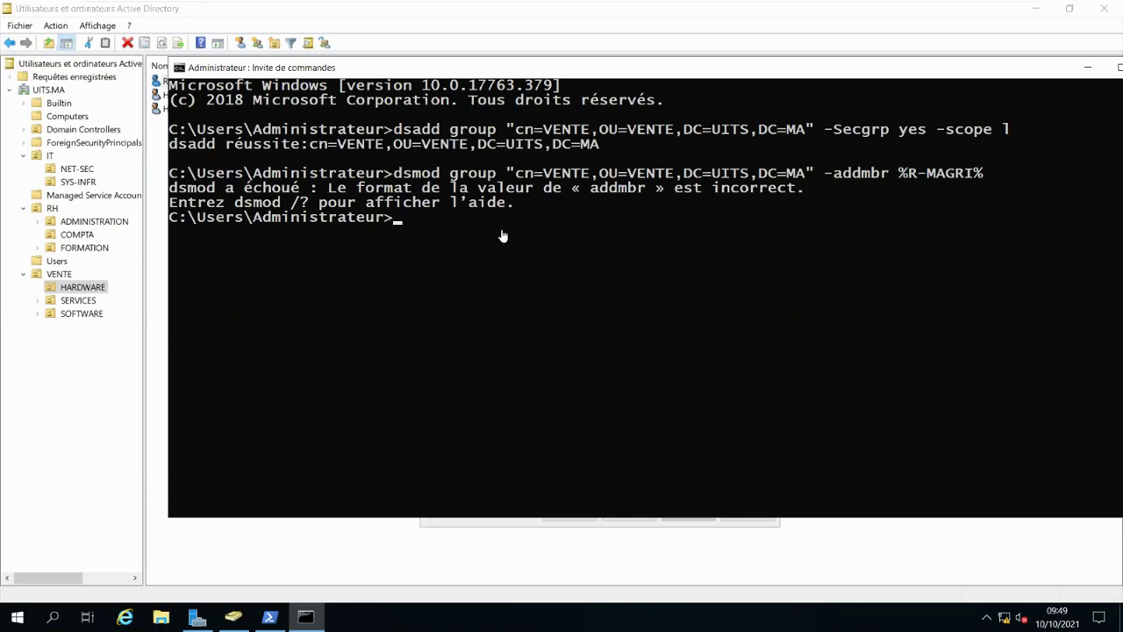
key("Up")
key("Left")
key("Left")
key("Left")
key("Left")
key("Left")
key("Left")
key("Left")
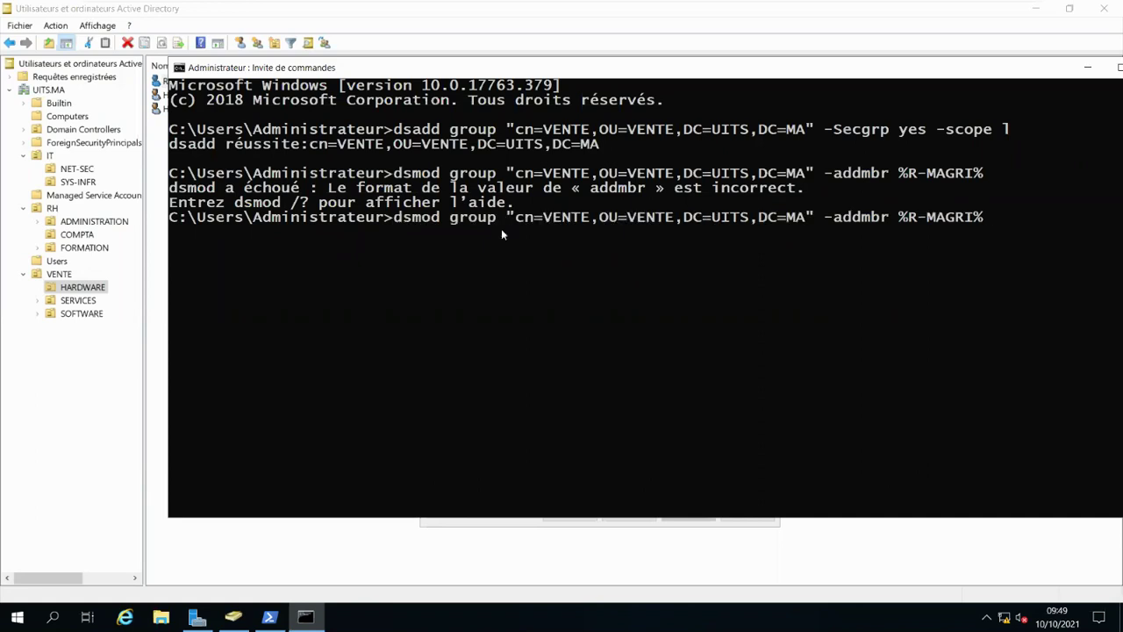
type("_")
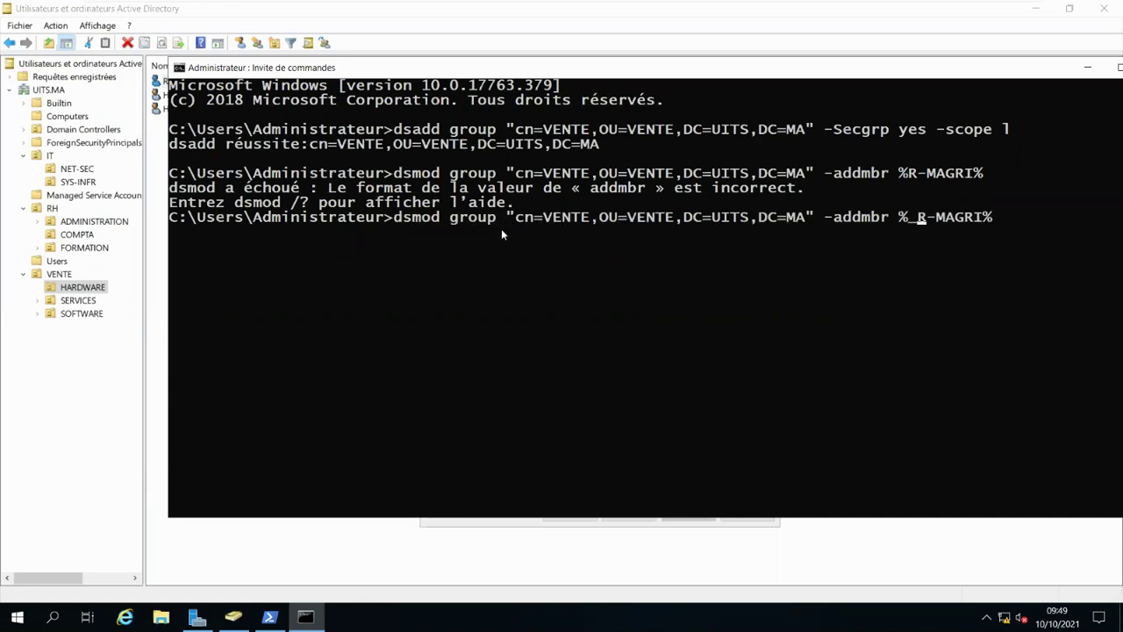
key("Return")
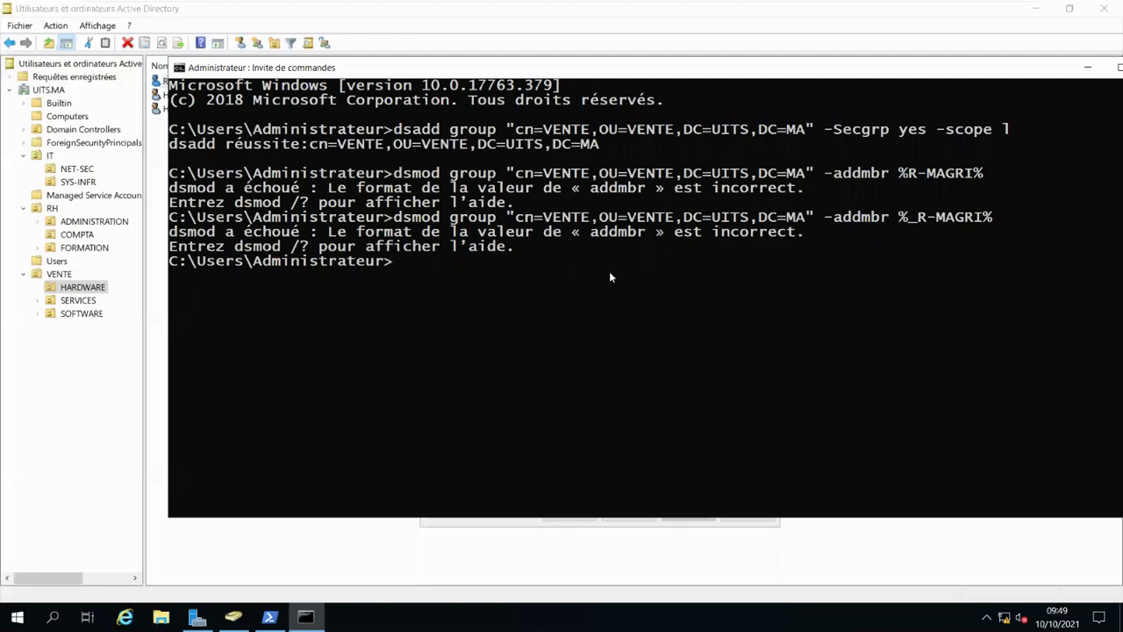
type("dsmod /?")
key("Return")
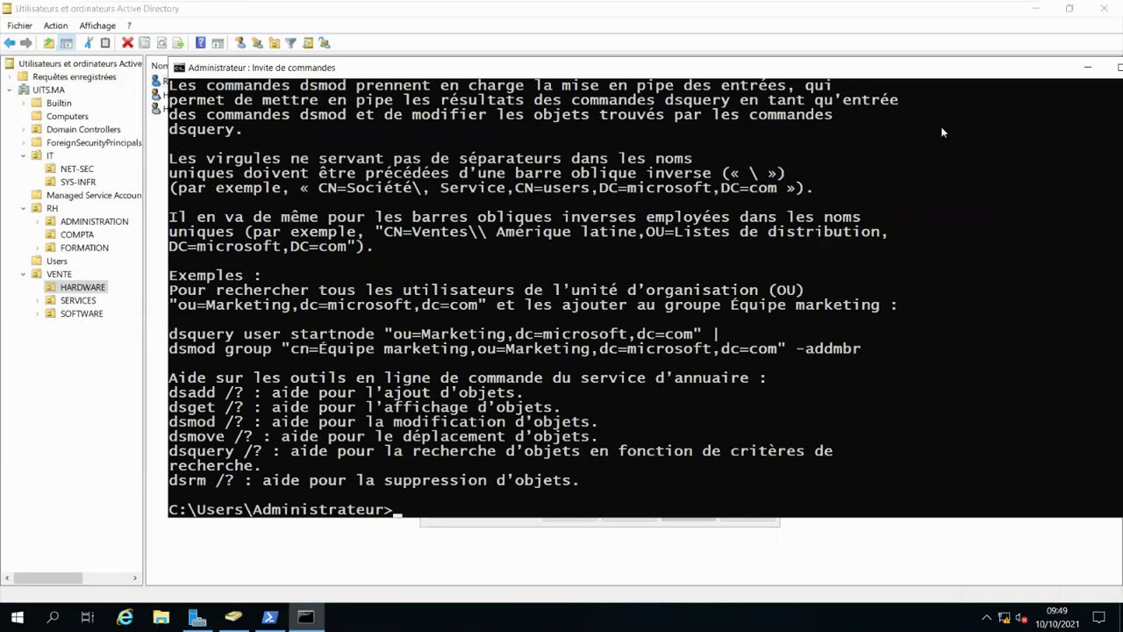
Scroll back through the dsmod help and recall the earlier dsmod group command for cn=VENTE,OU=VENTE,DC=UITS,DC=MA.
left_click_drag(927, 75, 838, 74)
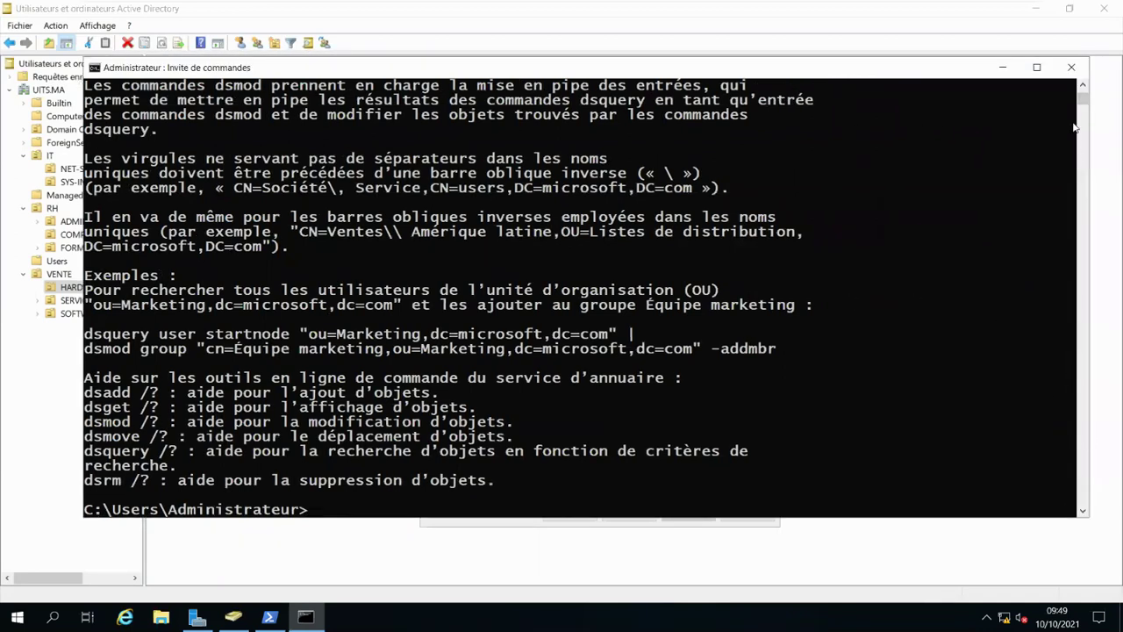
left_click(1083, 86)
left_click_drag(1082, 86, 1083, 86)
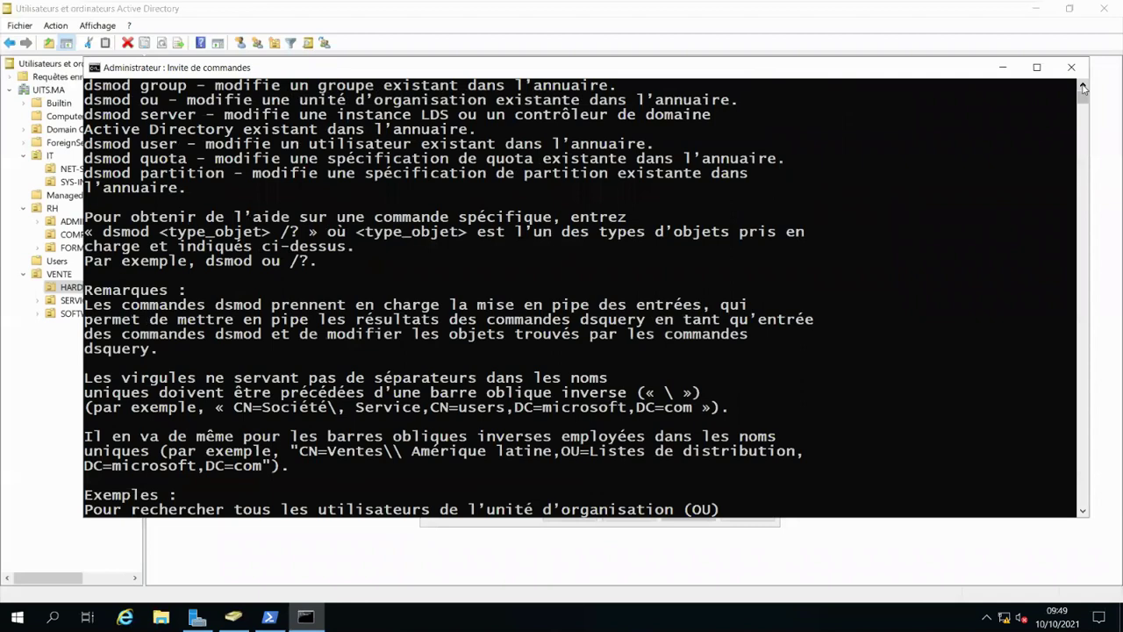
left_click_drag(1082, 86, 1082, 86)
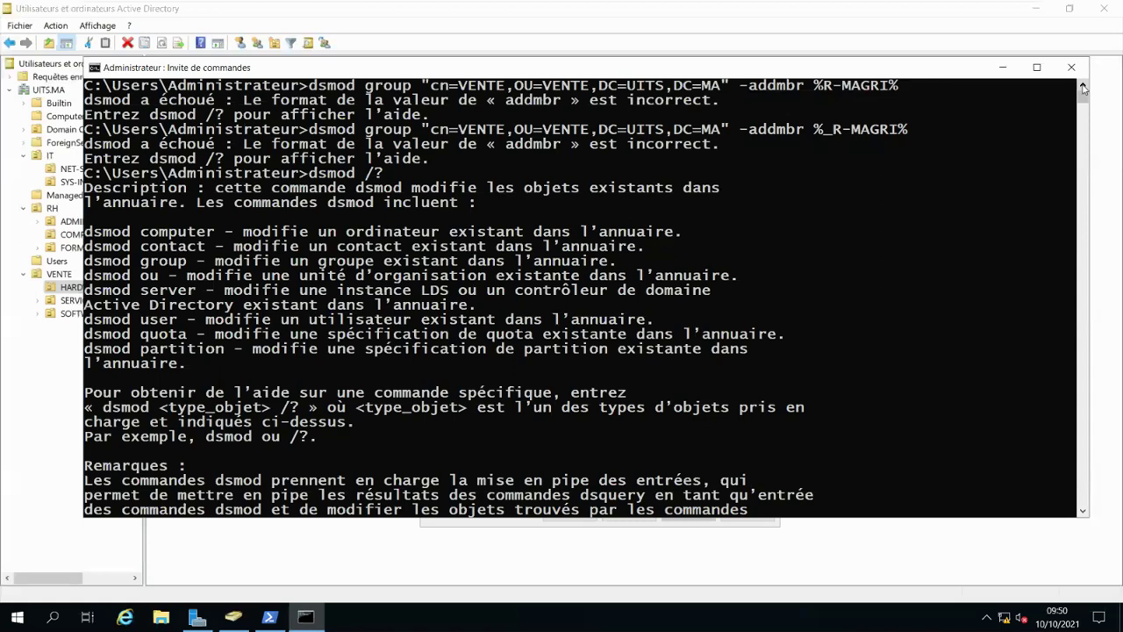
left_click_drag(1082, 86, 1083, 86)
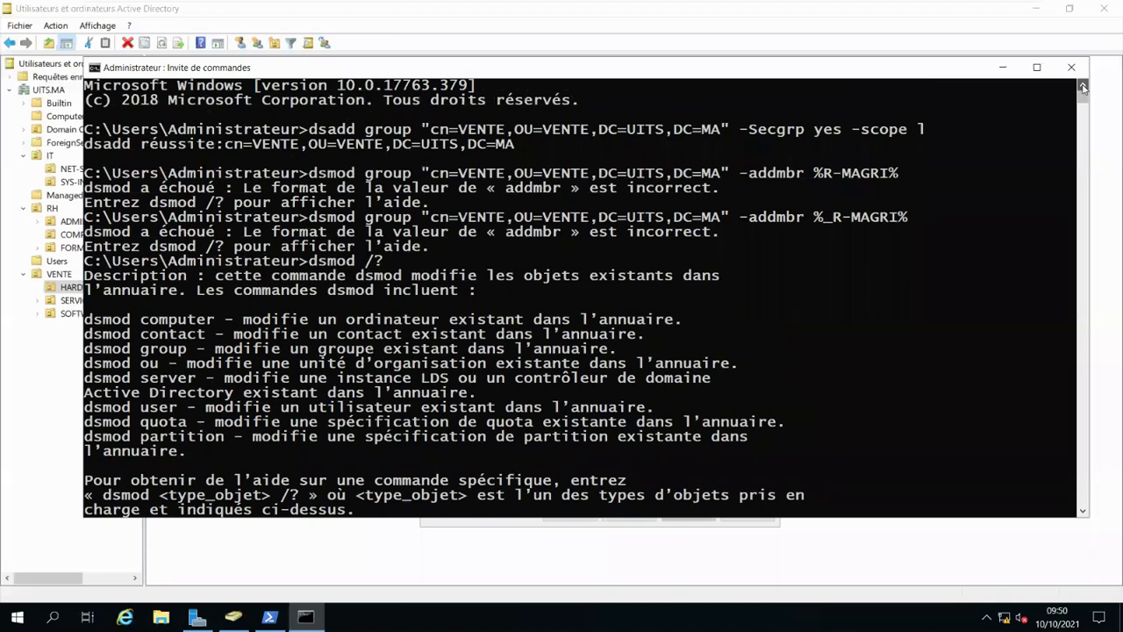
left_click_drag(1083, 513, 1083, 513)
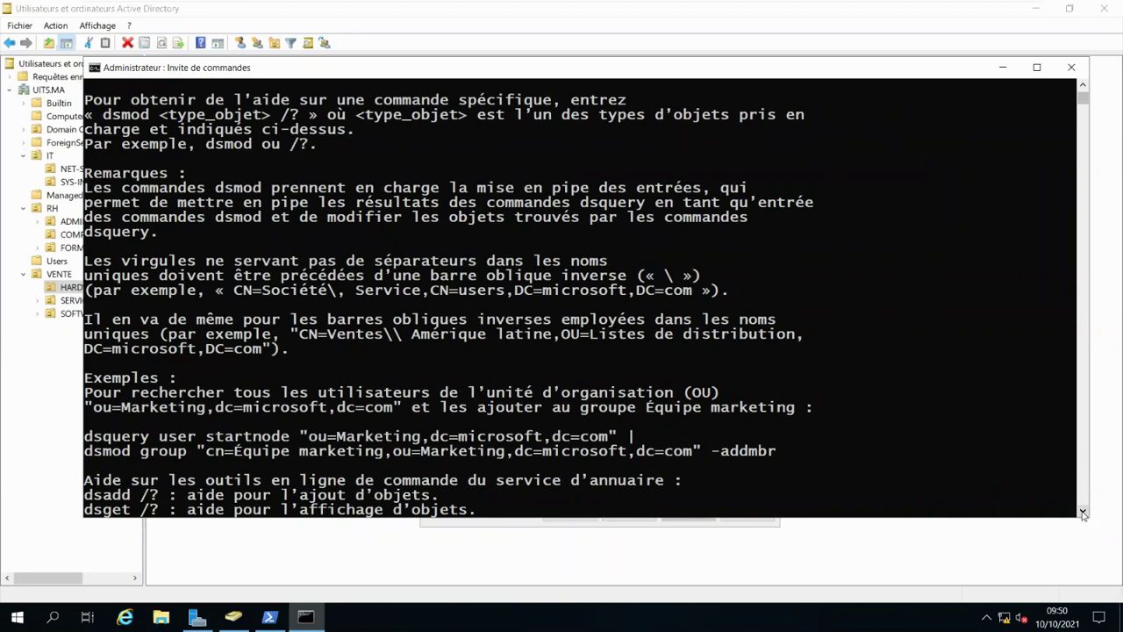
scroll(1083, 513, "down", 4)
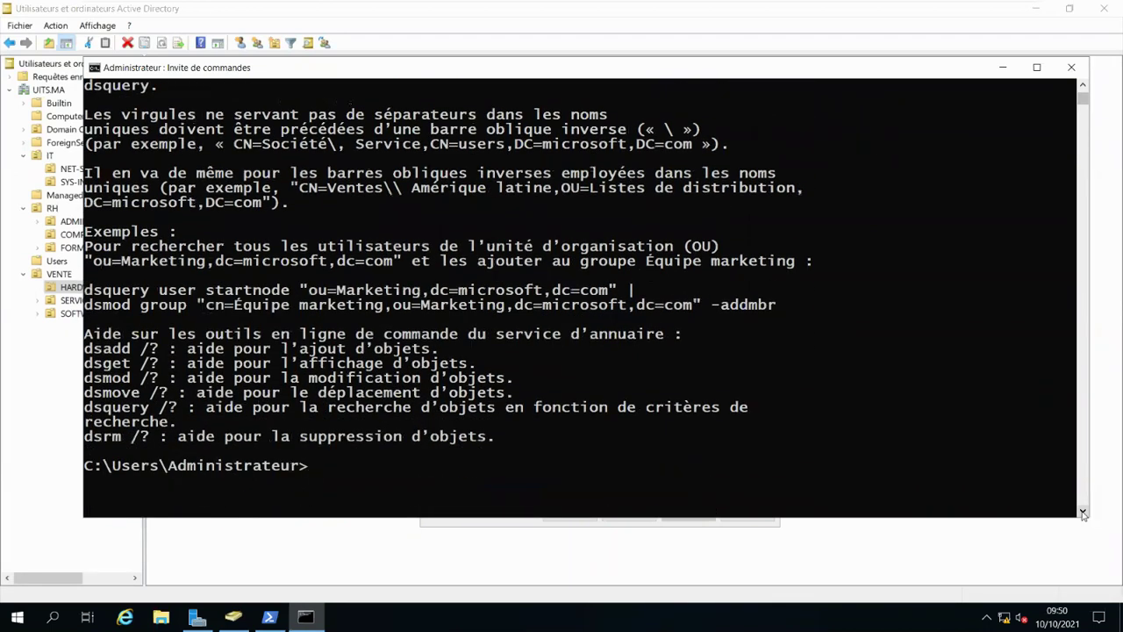
scroll(1083, 513, "down", 1)
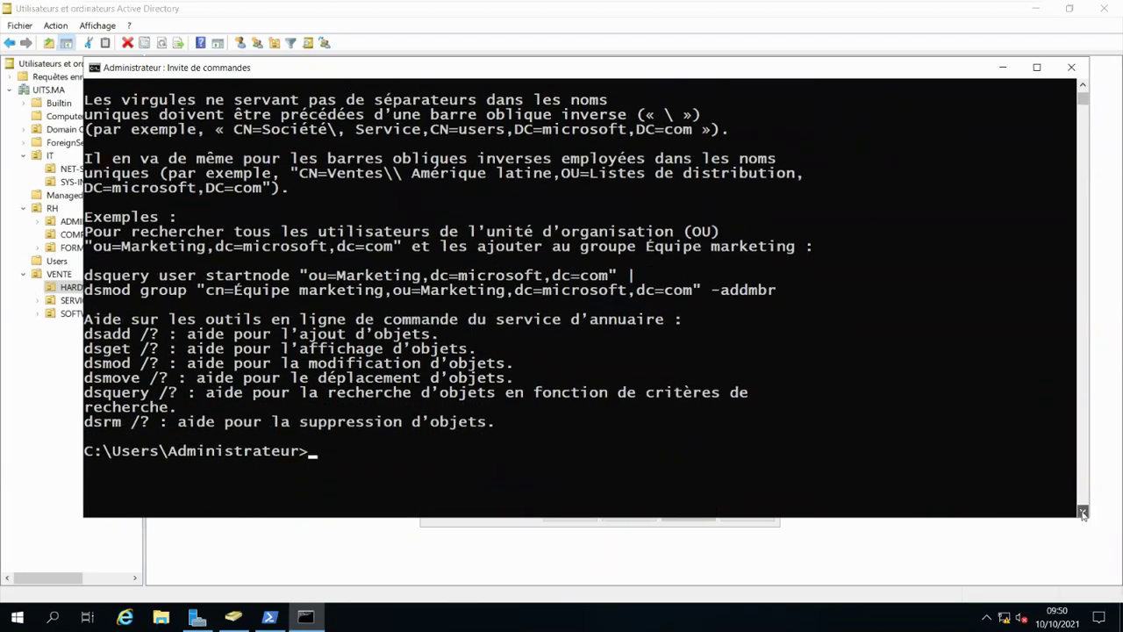
key("Up")
key("Up")
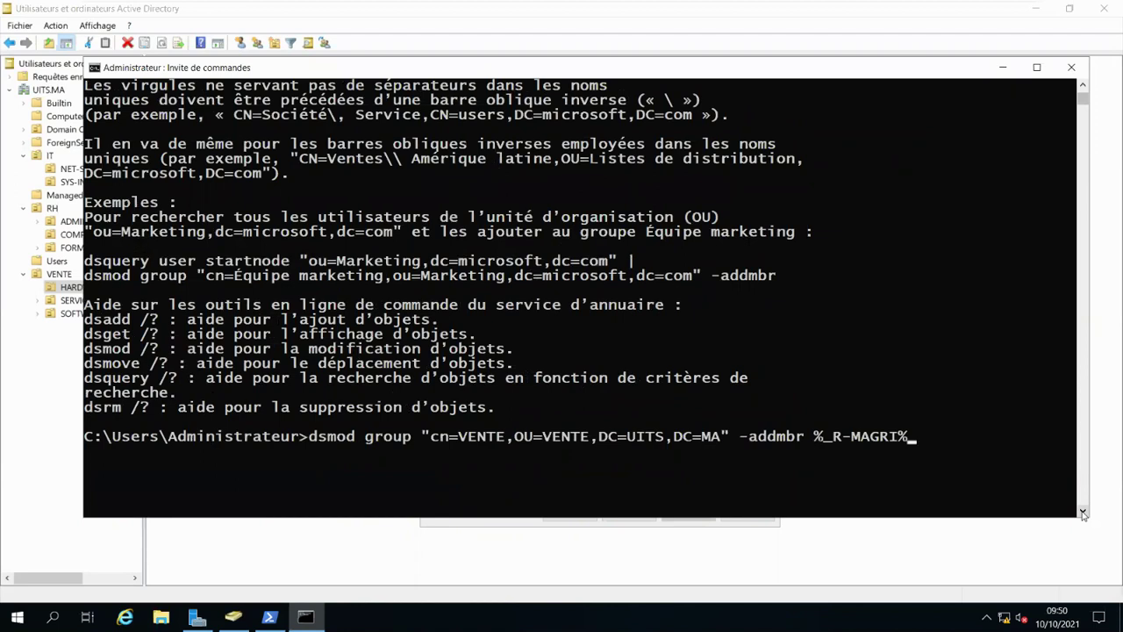
Run the VENTE dsmod group command with -addmbr left empty, then enter the user's logon name separately.
key("BackSpace")
key("BackSpace")
key("BackSpace")
key("BackSpace")
key("BackSpace")
key("BackSpace")
key("BackSpace")
key("BackSpace")
key("BackSpace")
key("BackSpace")
key("BackSpace")
key("BackSpace")
type("r")
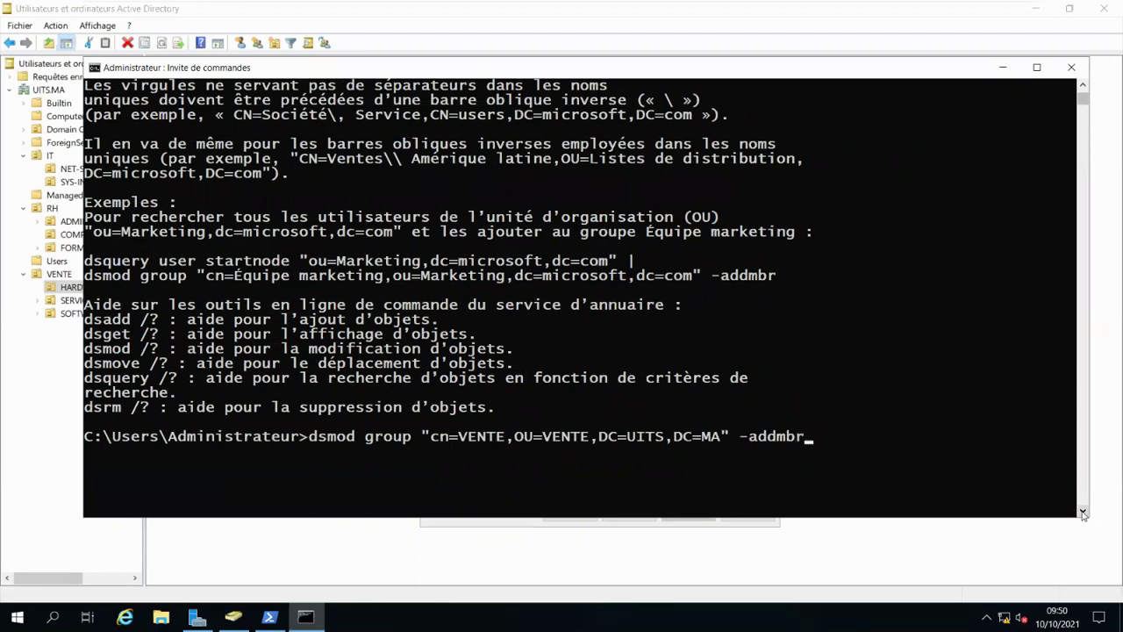
key("Return")
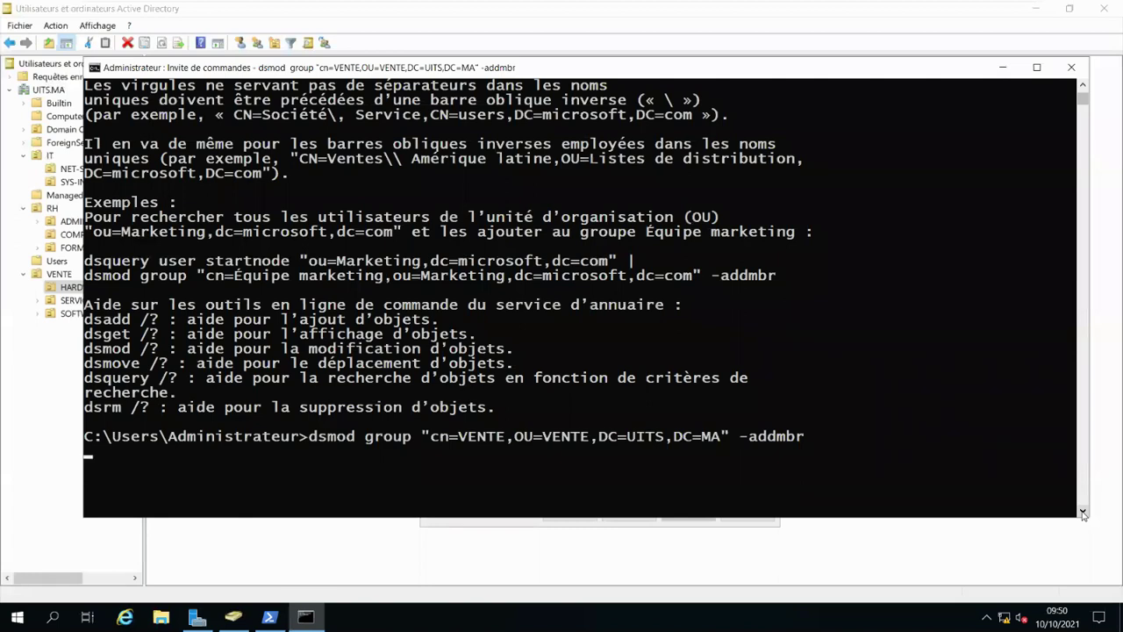
type("R-MAGRI")
Cancel the waiting dsmod command and display the VENTE OU's contents in Active Directory.
key("ctrl+c")
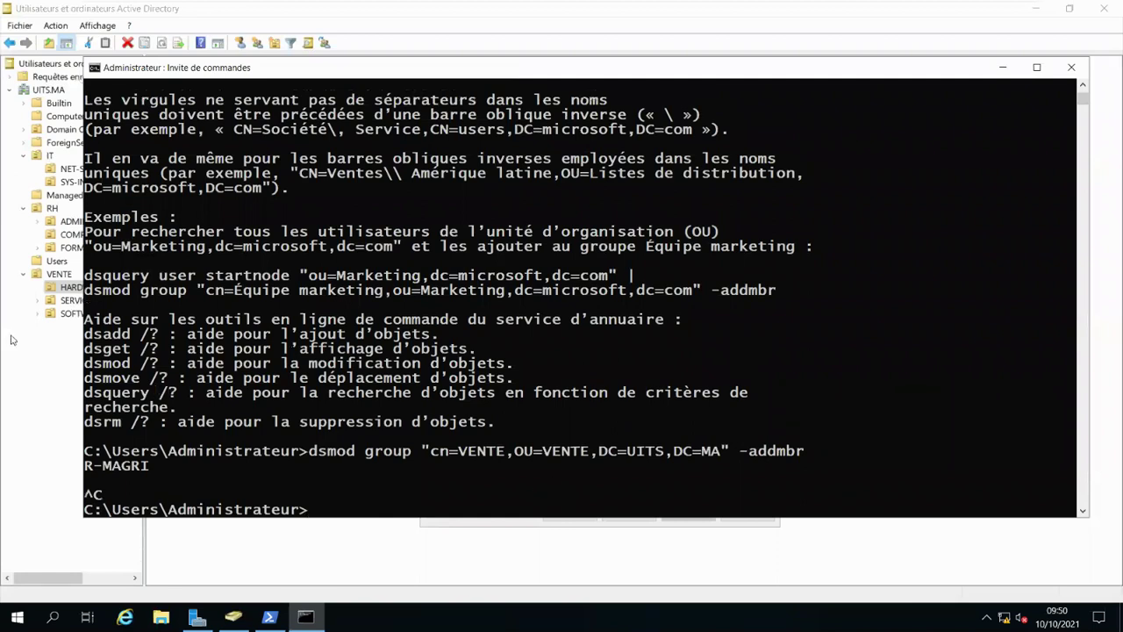
left_click(64, 274)
left_click(63, 274)
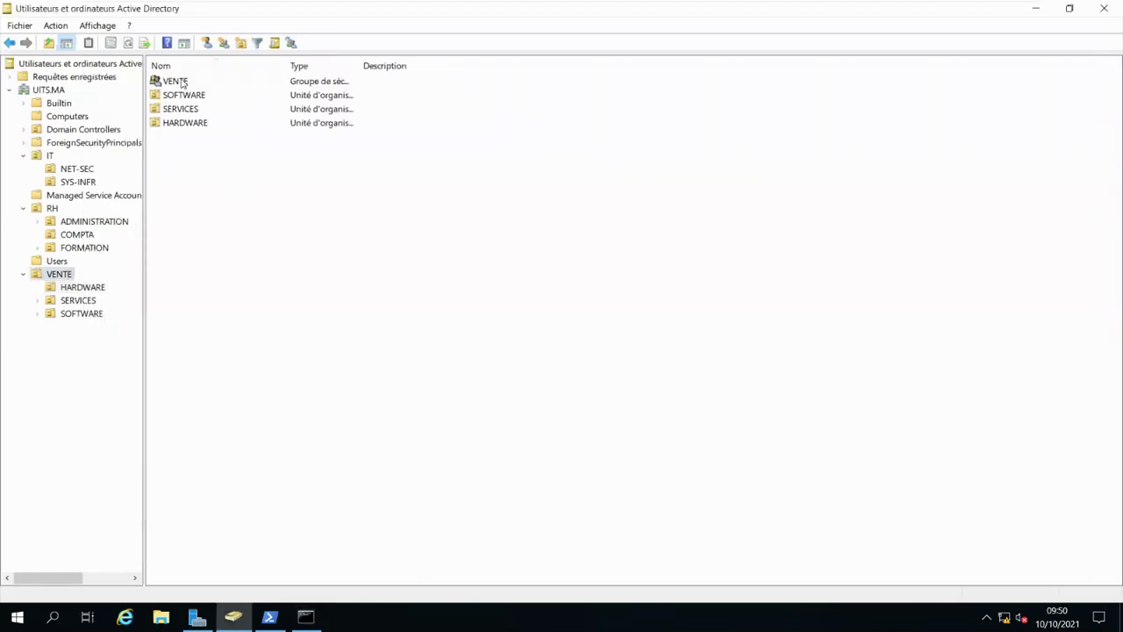
Confirm on the Membres tab that the VENTE group still has no members.
double_click(175, 81)
left_click(502, 202)
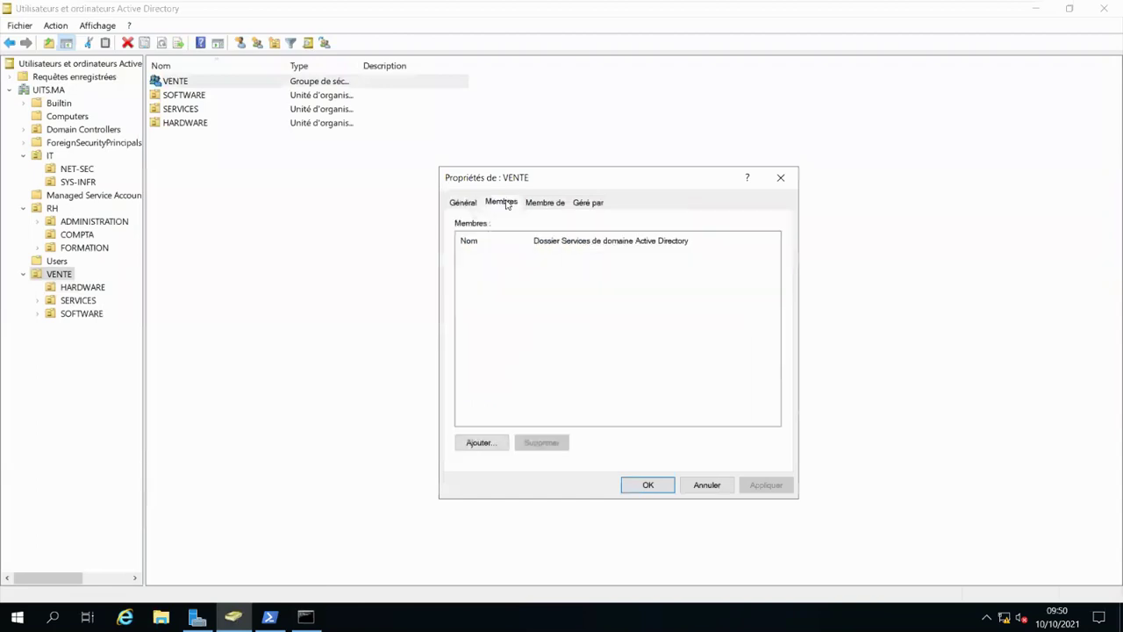
left_click(784, 180)
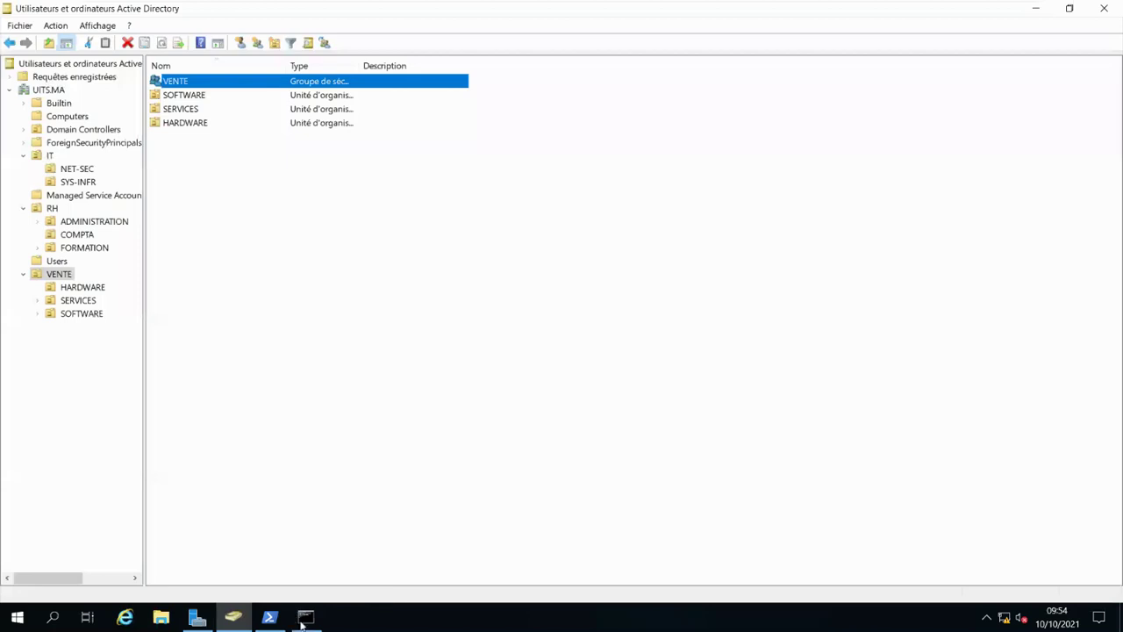
Recall the VENTE dsmod command in the console, reposition it, and list the HARDWARE unit's users.
left_click(305, 617)
left_click(322, 513)
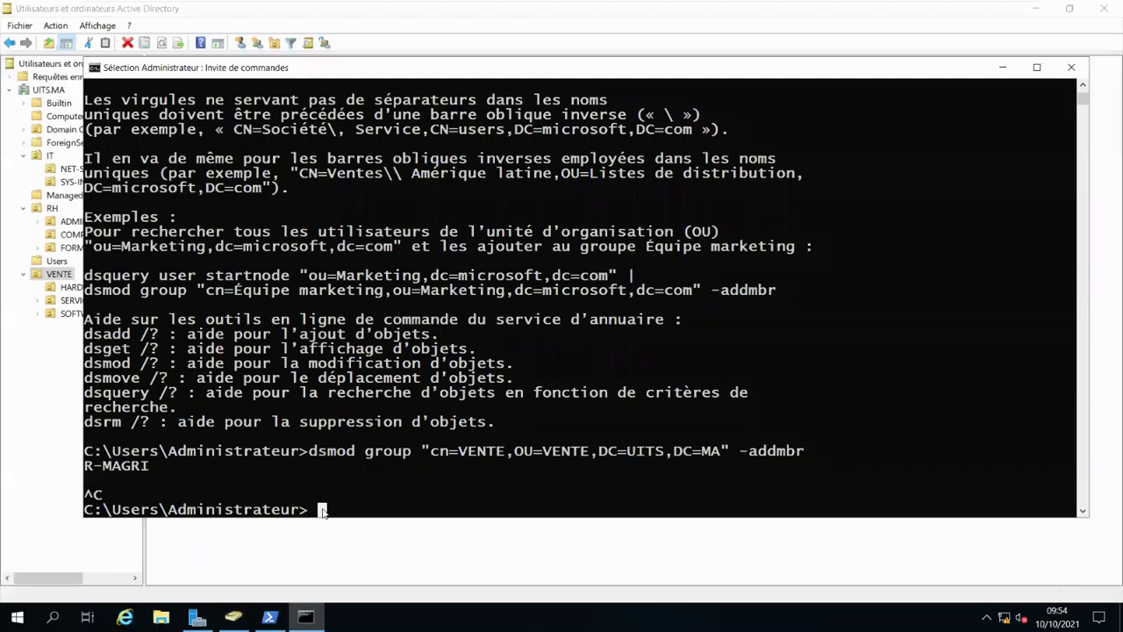
key("Up")
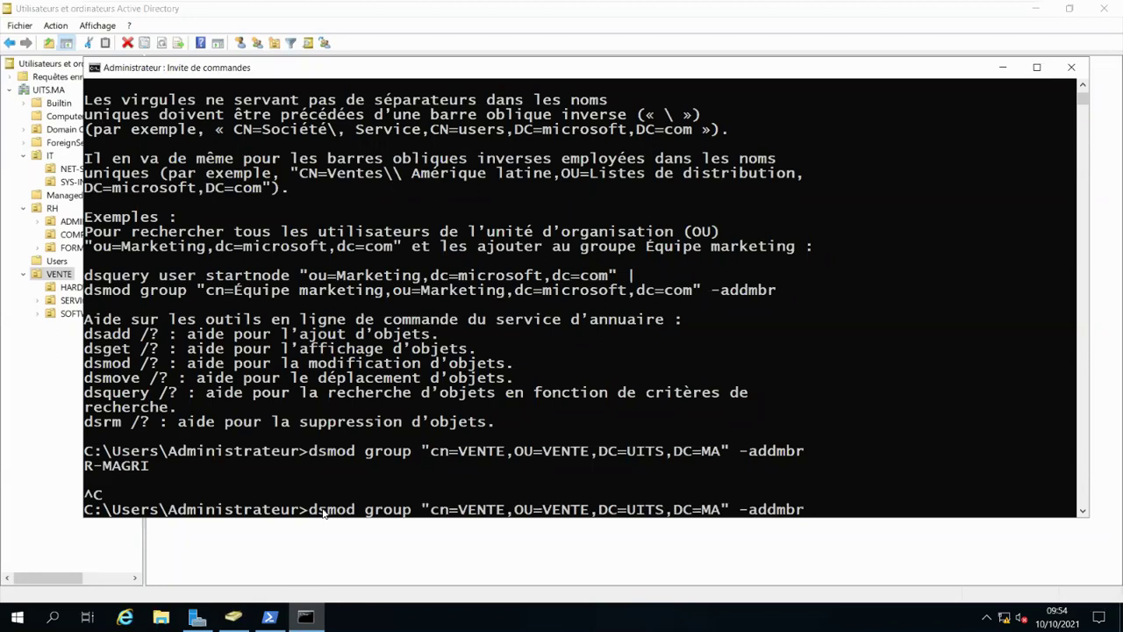
left_click_drag(558, 74, 584, 82)
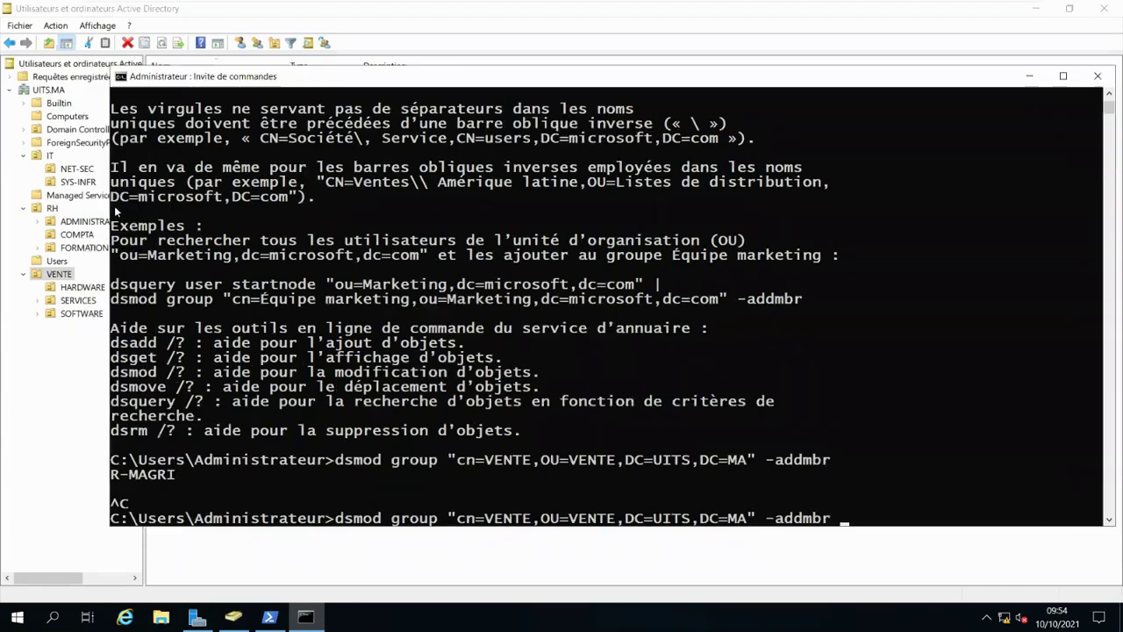
left_click_drag(112, 269, 220, 270)
left_click(88, 288)
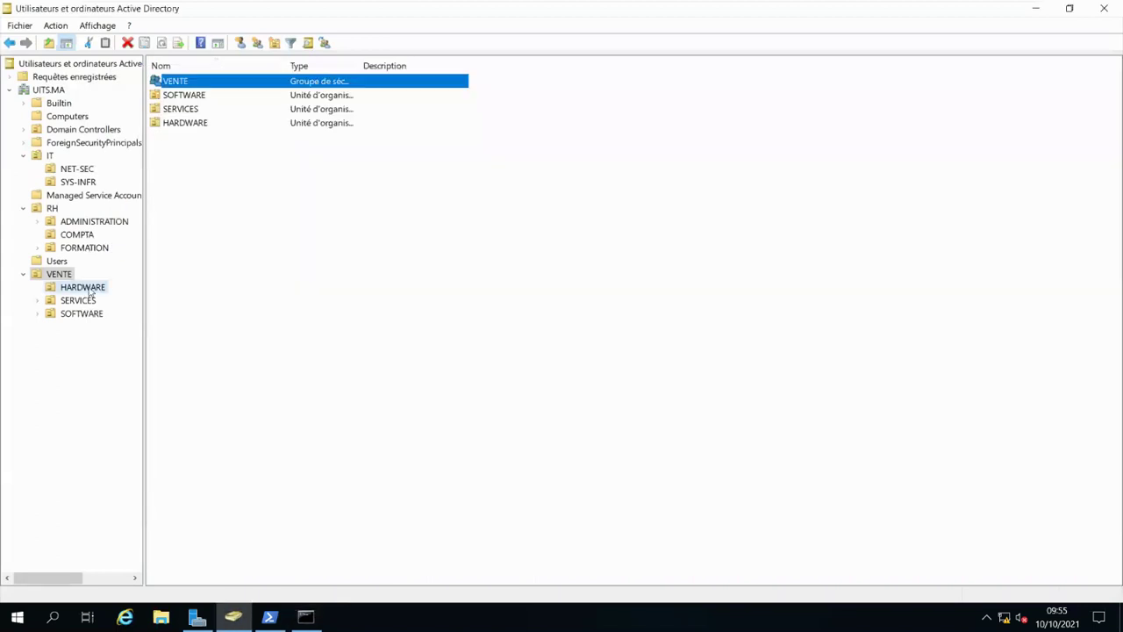
Run dsmod group for VENTE with the HARDWARE user's quoted full DN (OU=HARDWARE,OU=VENTE,DC=UITS,DC=MA) after -addmbr.
left_click(307, 617)
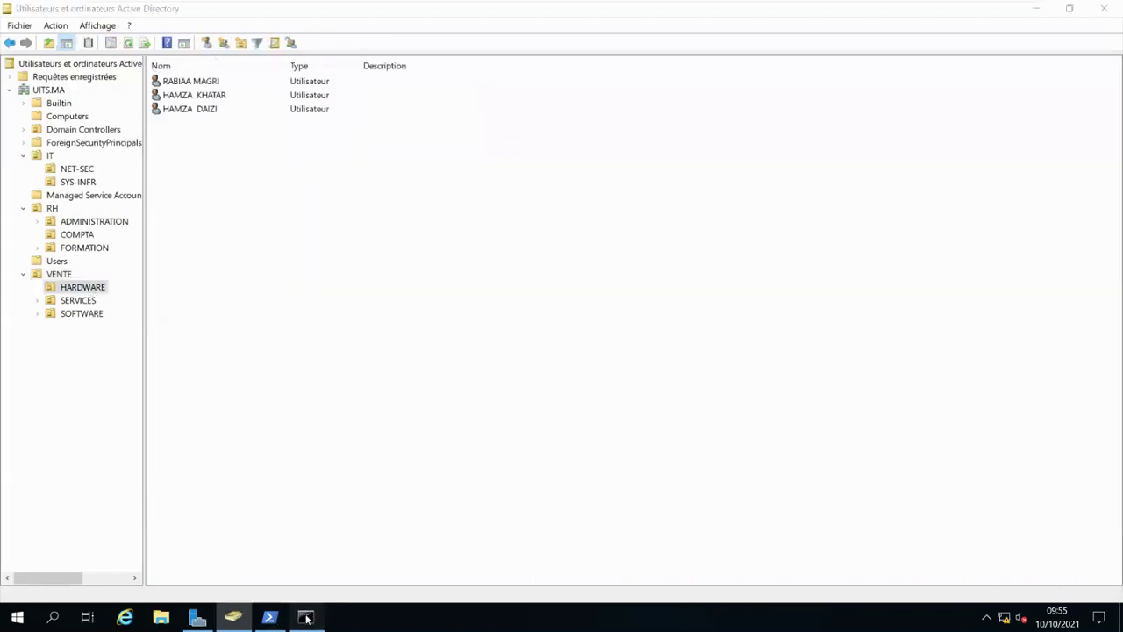
type("\"")
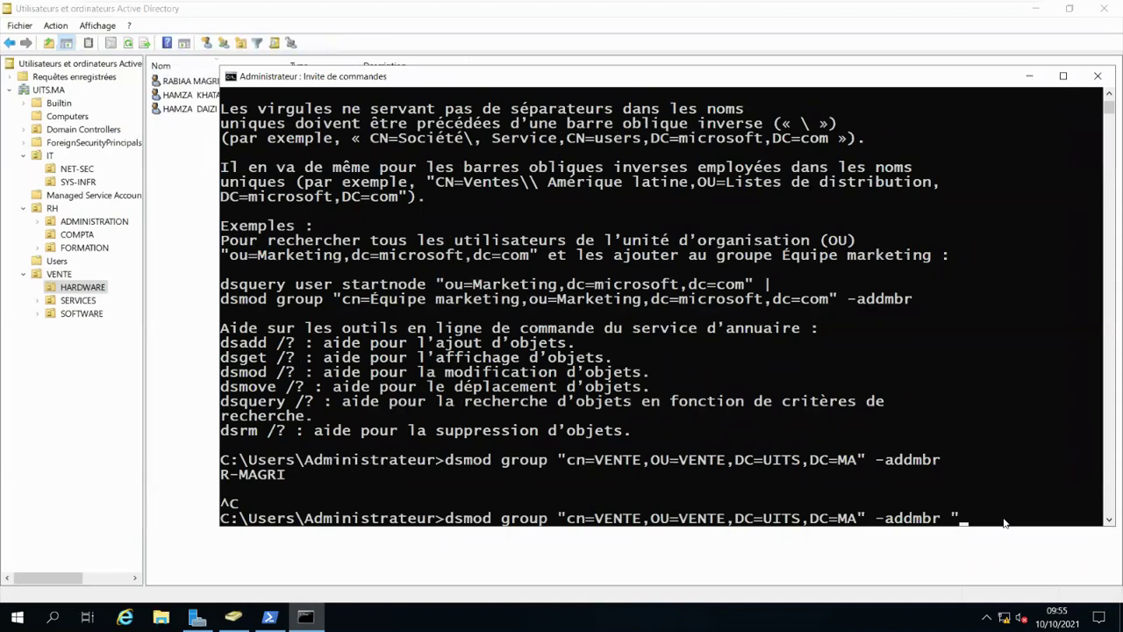
type("CN=")
type("R-MAGRI")
type(",OU=")
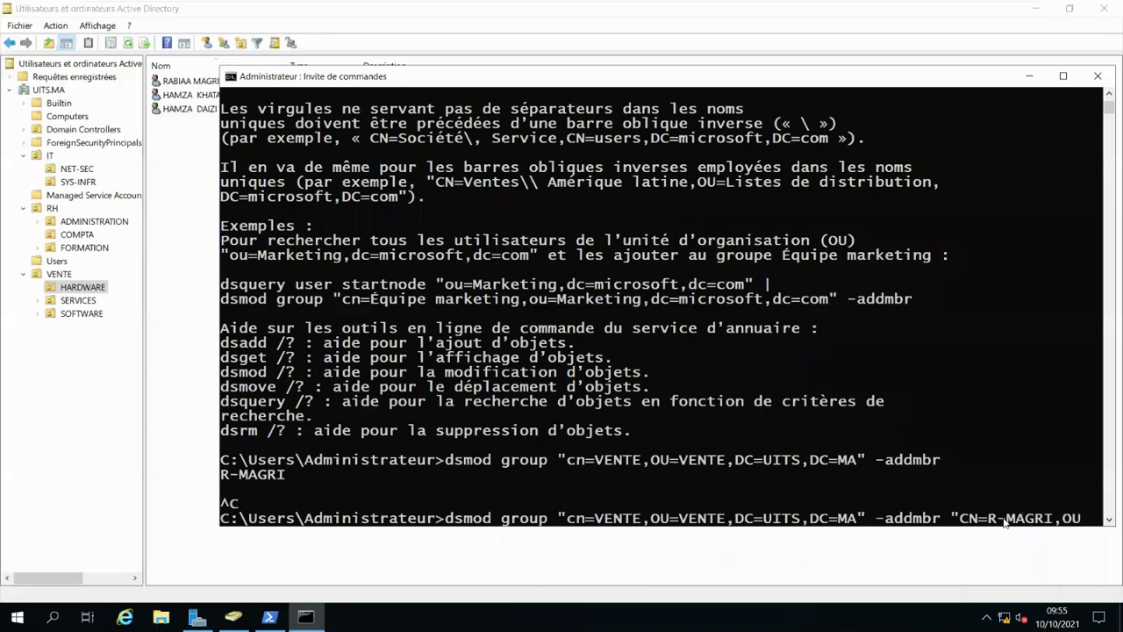
type("HARDWARE")
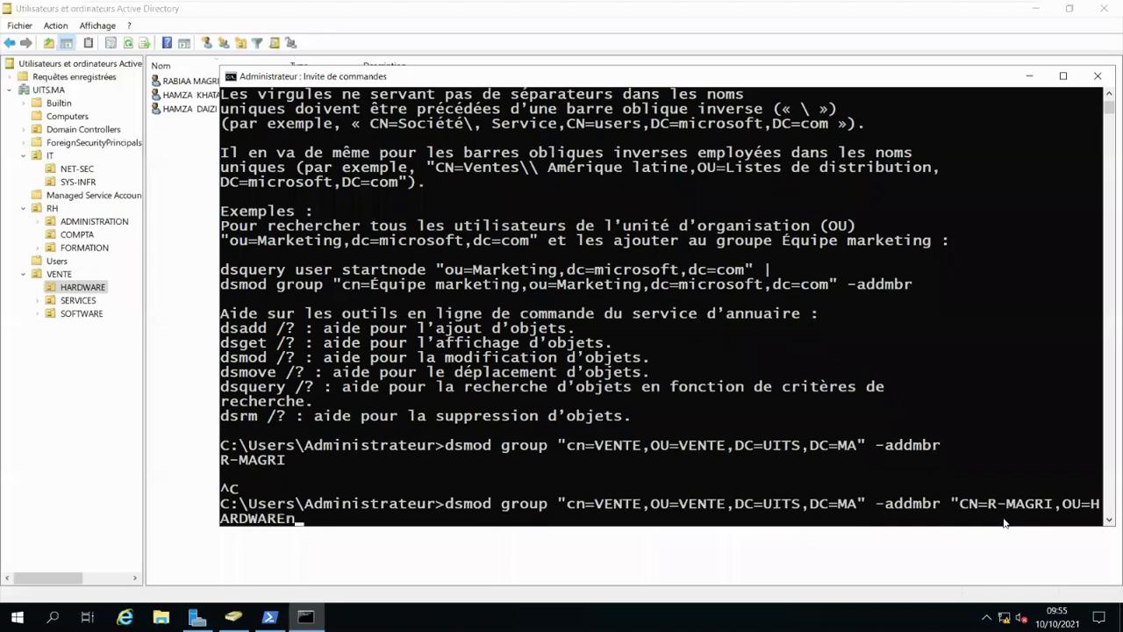
type(",OU=VENTE,D")
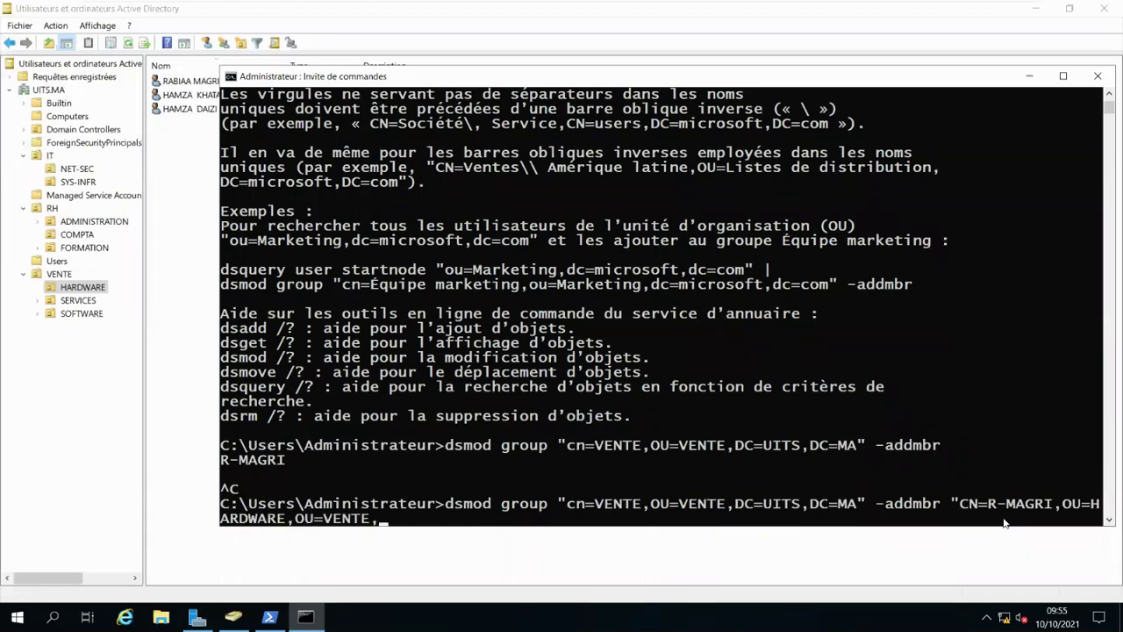
type("C=UITS,DC=MA")
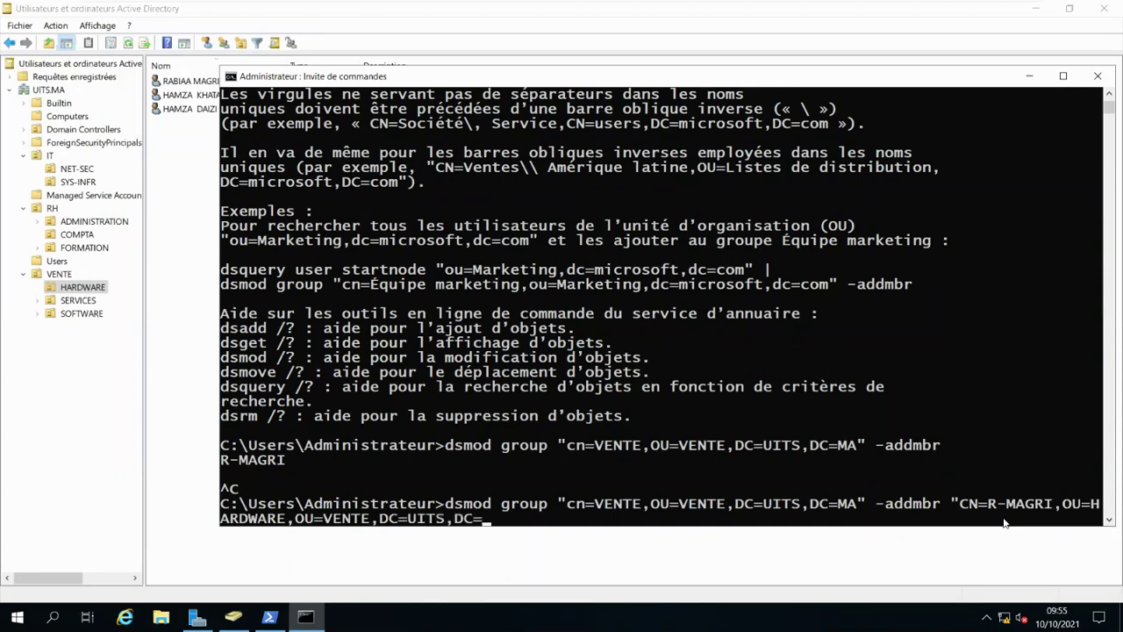
type("\"")
key("Return")
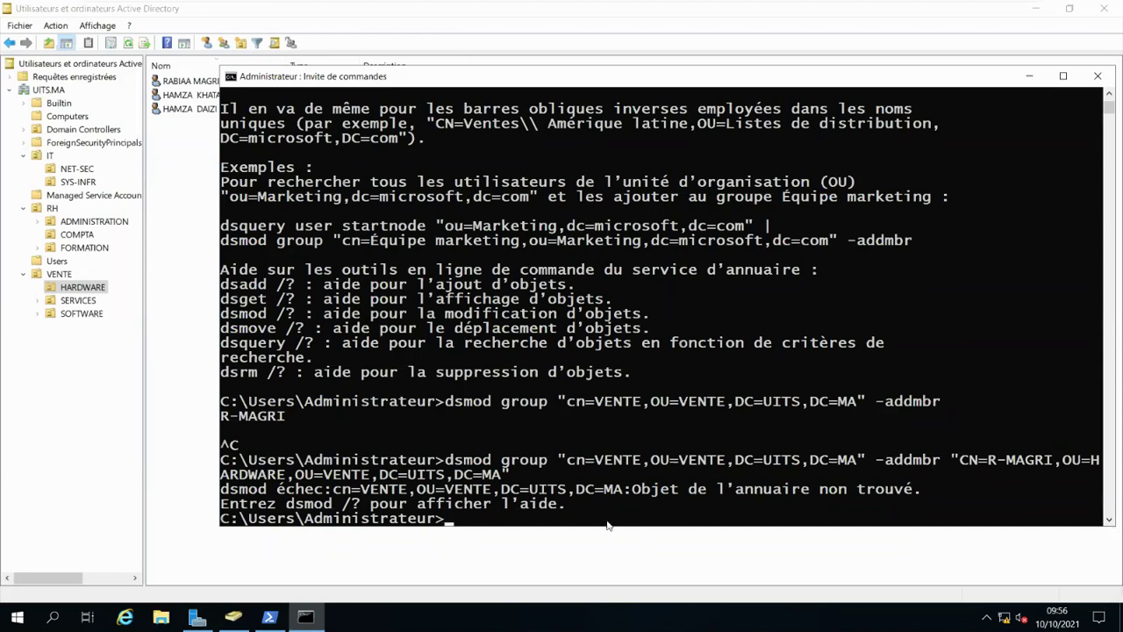
Rerun the dsmod -addmbr command with only the bare logon name, then recall the full-DN version.
key("Up")
key("Left")
key("Left")
key("Left")
key("Left")
key("Left")
key("Left")
key("Left")
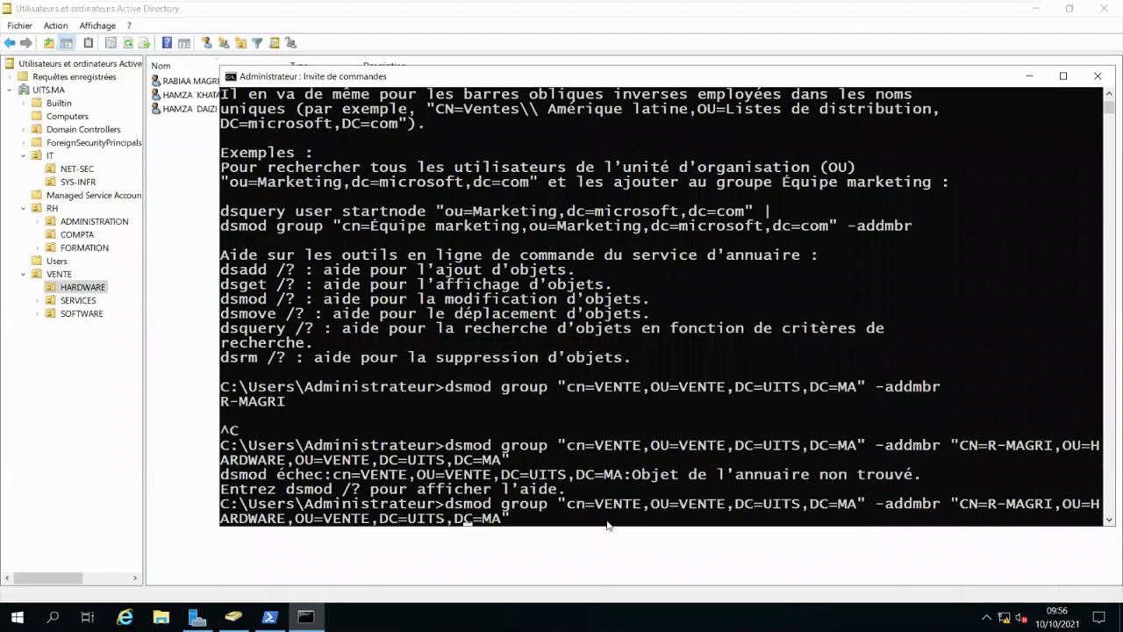
key("Left")
key("Left")
key("Left")
key("Left")
key("Left")
key("Left")
key("Left")
key("Left")
key("Left")
key("Left")
key("Left")
key("Left")
key("Left")
key("Left")
key("Left")
key("Left")
key("Left")
key("Left")
key("Left")
key("Left")
key("Right")
key("Right")
key("Right")
key("Right")
key("Right")
key("Right")
key("Right")
key("Right")
key("Right")
key("Right")
key("BackSpace")
key("BackSpace")
key("BackSpace")
key("BackSpace")
key("BackSpace")
key("BackSpace")
key("BackSpace")
key("BackSpace")
key("BackSpace")
key("BackSpace")
key("BackSpace")
key("BackSpace")
key("BackSpace")
key("BackSpace")
key("BackSpace")
key("BackSpace")
key("BackSpace")
key("BackSpace")
key("BackSpace")
key("BackSpace")
key("BackSpace")
key("BackSpace")
key("BackSpace")
key("BackSpace")
key("BackSpace")
key("BackSpace")
key("BackSpace")
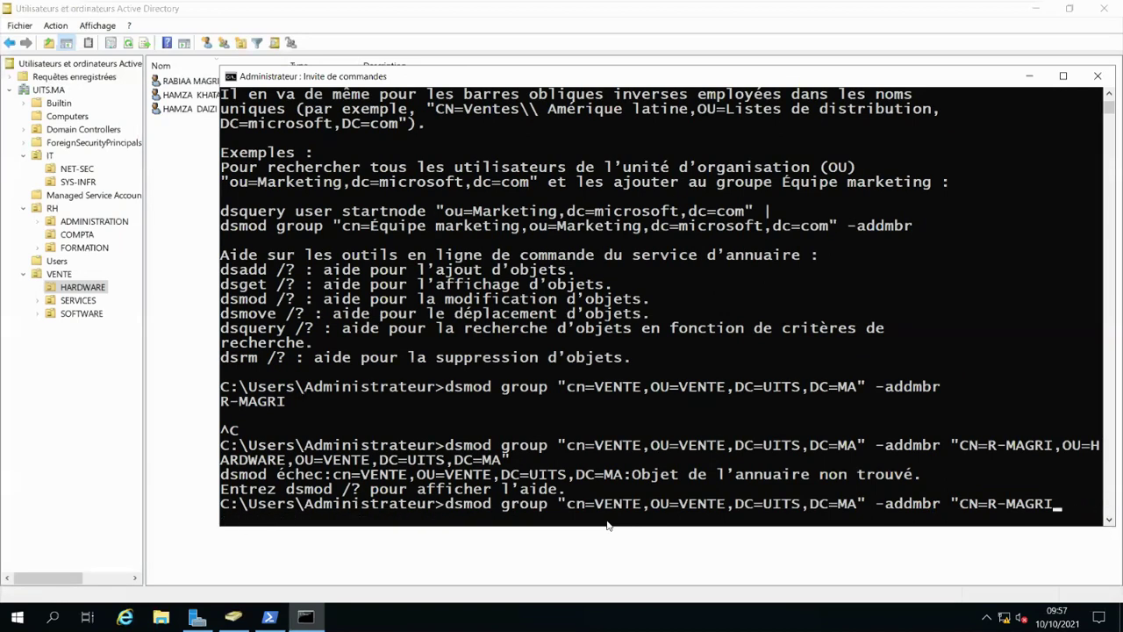
type("\"")
key("Left")
key("Left")
key("Left")
key("Left")
key("Left")
key("Left")
key("Left")
key("Left")
key("BackSpace")
key("BackSpace")
key("BackSpace")
key("Return")
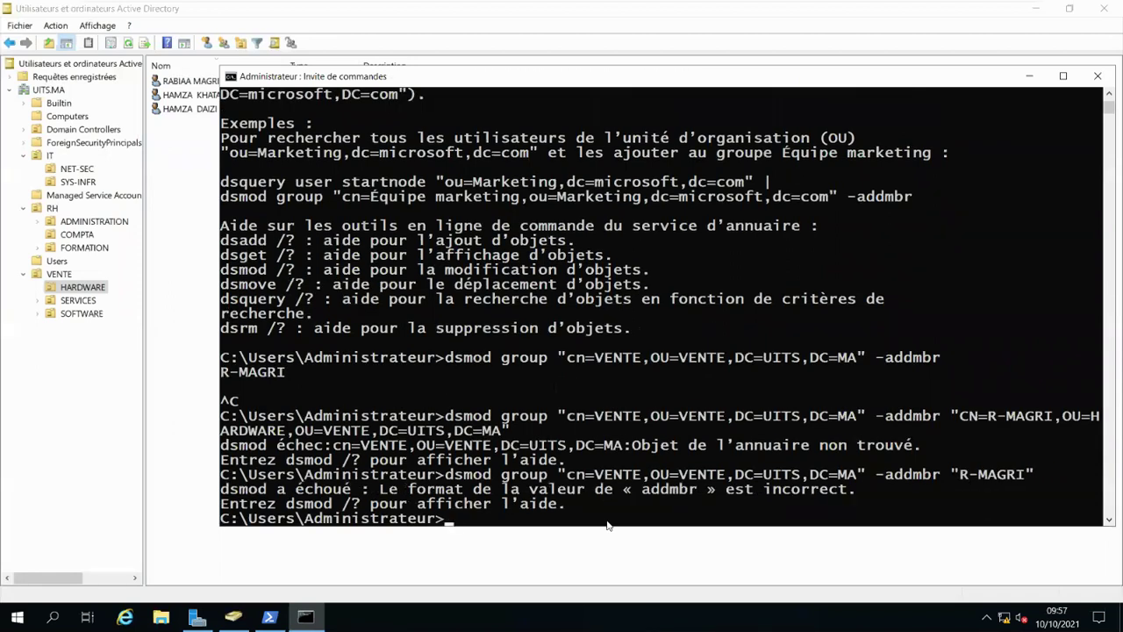
key("Up")
key("Up")
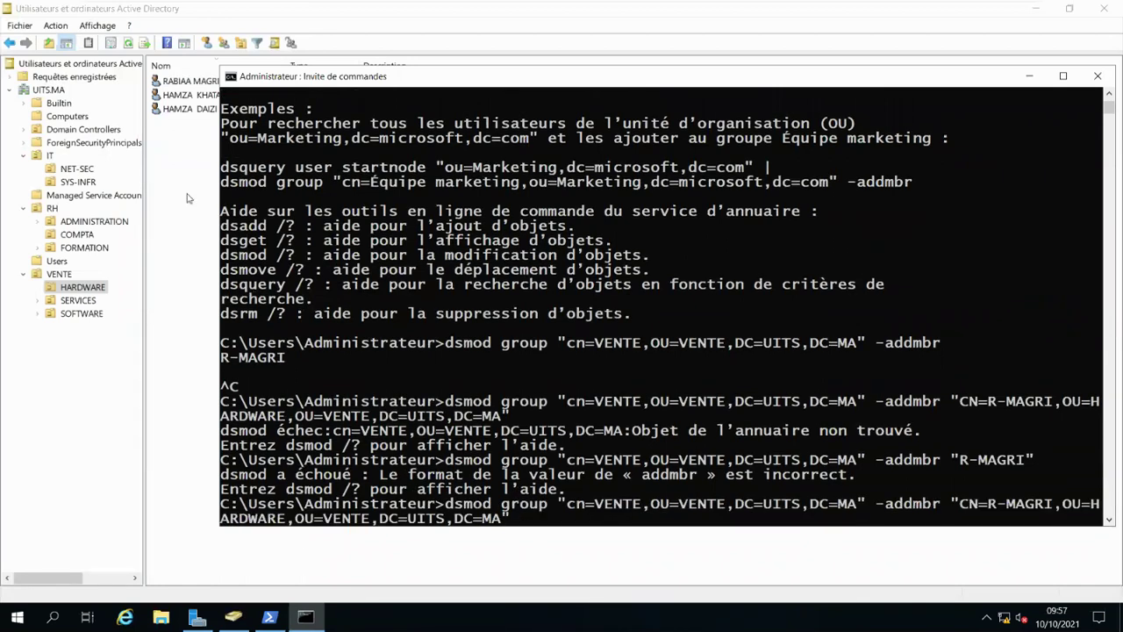
Check the HARDWARE user's logon name on its Compte tab, then display the VENTE unit's contents.
left_click(204, 71)
double_click(205, 82)
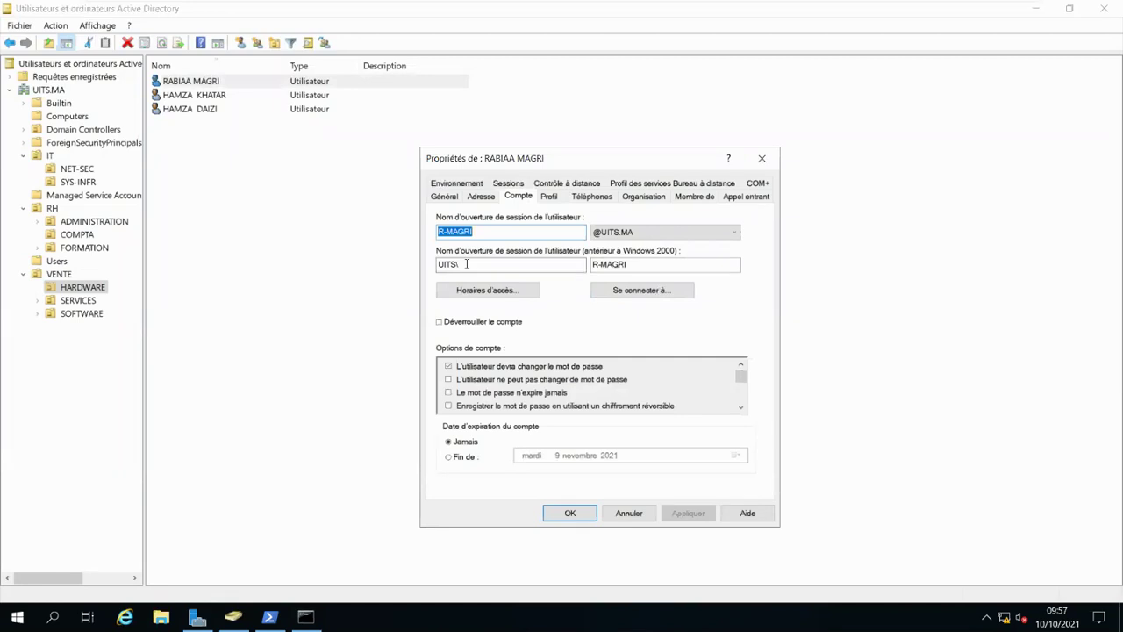
left_click(306, 617)
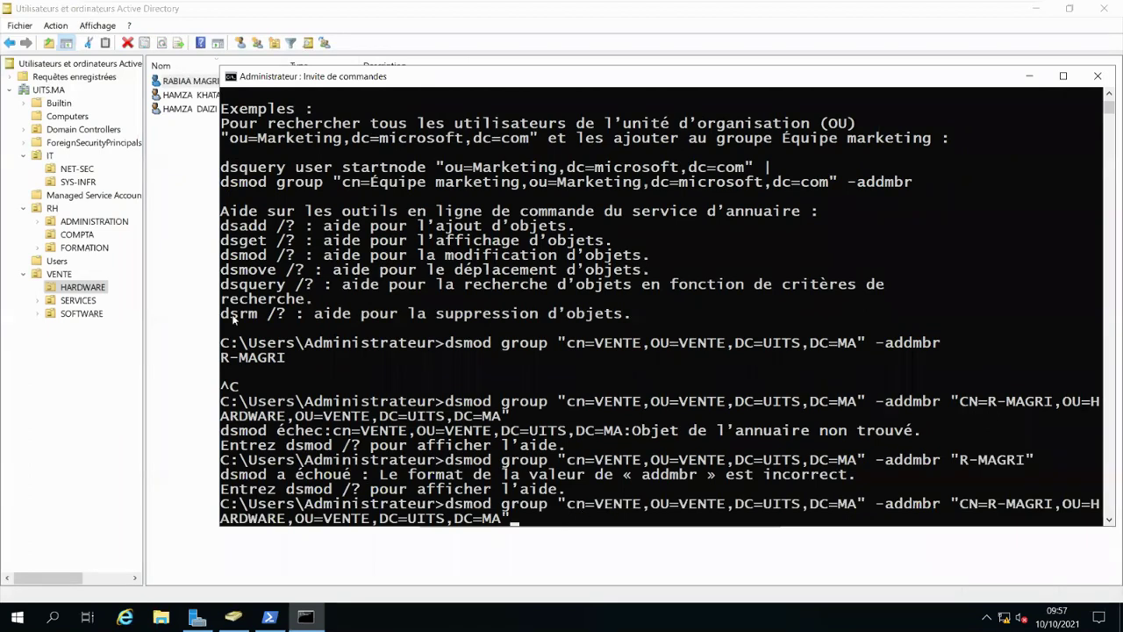
left_click(65, 277)
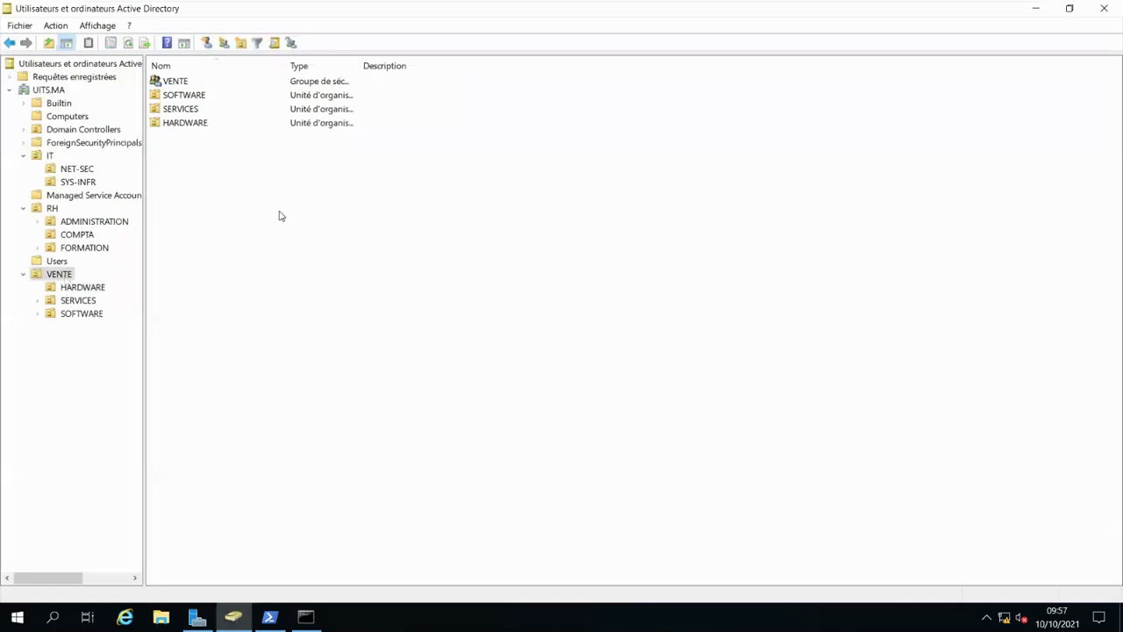
Re-run the full-DN dsmod group VENTE -addmbr command, which returns 'Objet de l'annuaire non trouvé'.
left_click(305, 617)
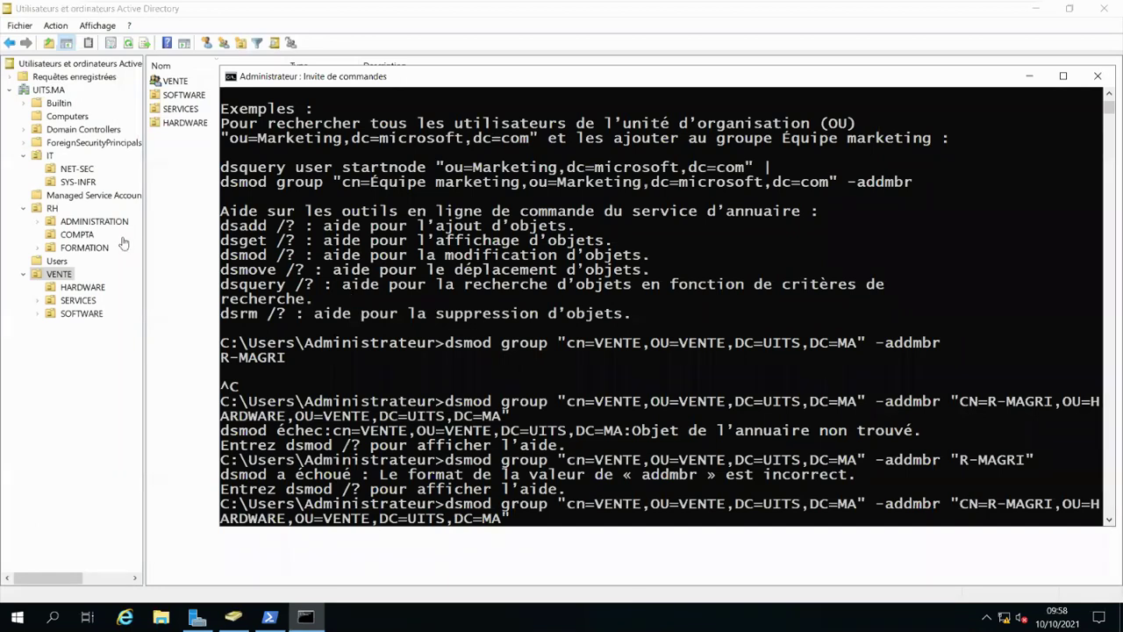
left_click(67, 275)
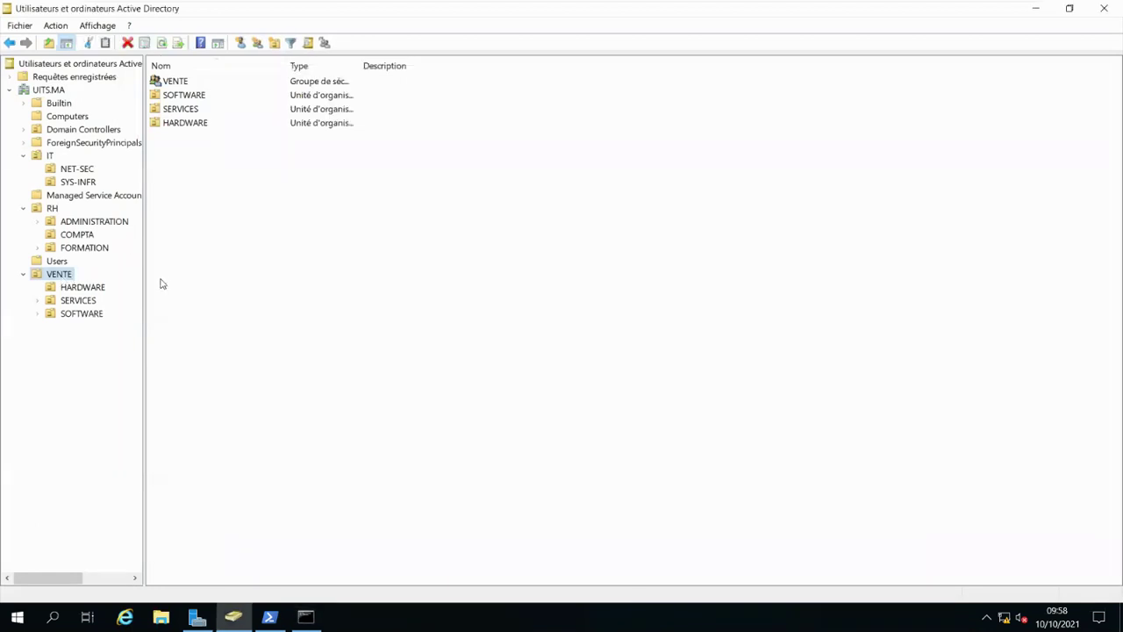
left_click(306, 616)
key("BackSpace")
key("BackSpace")
key("BackSpace")
key("BackSpace")
key("BackSpace")
key("BackSpace")
key("BackSpace")
key("BackSpace")
key("BackSpace")
key("BackSpace")
key("BackSpace")
key("BackSpace")
key("BackSpace")
key("BackSpace")
key("BackSpace")
key("BackSpace")
key("BackSpace")
key("BackSpace")
key("BackSpace")
key("BackSpace")
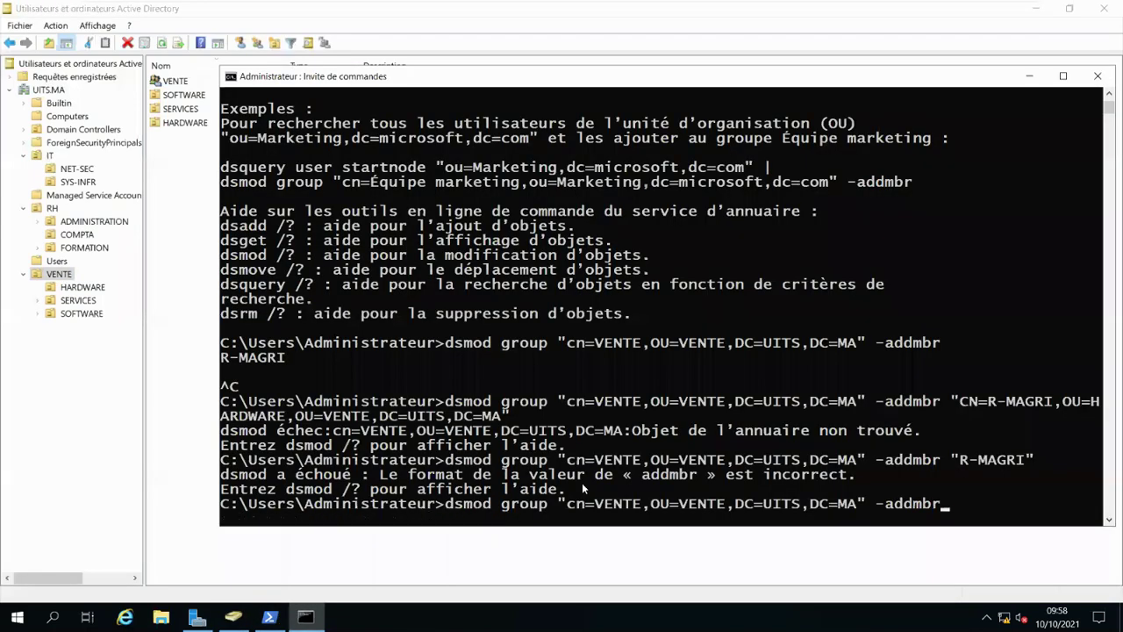
key("Up")
key("Left")
key("Left")
key("Left")
key("Left")
key("Left")
key("Left")
key("Left")
key("Left")
key("Left")
key("Left")
key("Left")
key("Left")
key("Left")
key("Left")
key("Left")
key("Left")
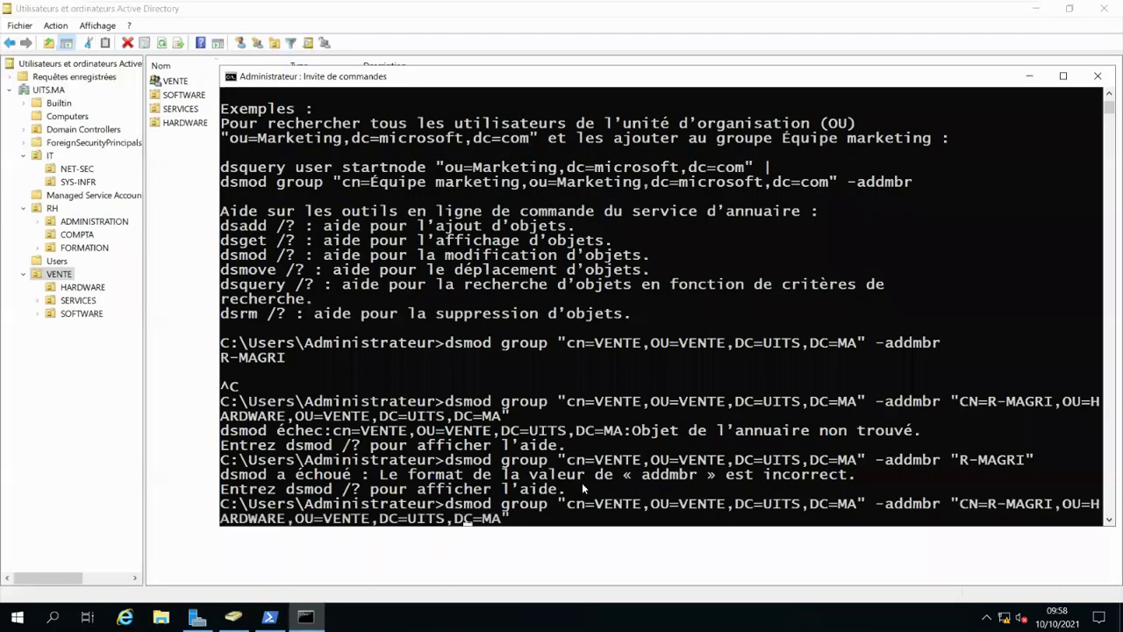
key("Left")
key("Left")
key("Left")
key("Left")
key("Left")
key("Left")
key("Left")
key("Left")
key("Left")
key("Left")
key("Left")
key("Left")
key("Left")
key("Left")
key("Left")
key("Left")
key("Left")
key("Left")
key("Left")
key("Left")
key("Left")
key("Left")
key("Left")
key("Left")
key("Left")
key("Left")
key("Left")
key("Left")
key("Left")
key("Left")
key("Left")
key("Left")
key("Return")
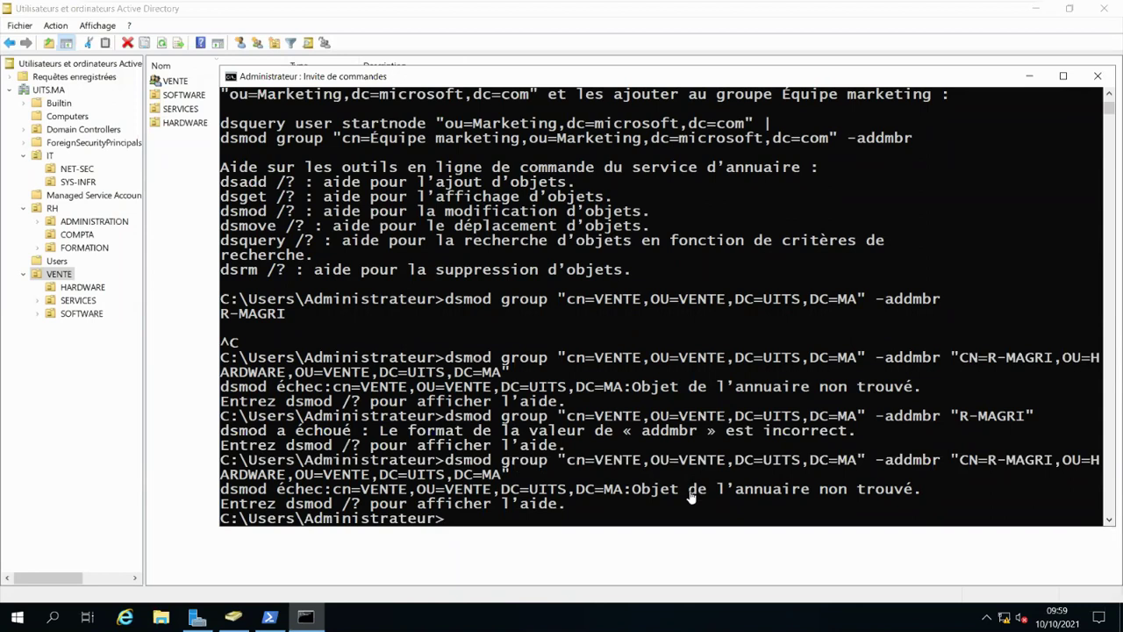
Change the command to dsquery group and run it on CN=VENTE,OU=VENTE,DC=UITS,DC=MA.
key("Up")
key("BackSpace")
key("BackSpace")
key("BackSpace")
key("BackSpace")
key("BackSpace")
key("BackSpace")
key("BackSpace")
key("BackSpace")
key("BackSpace")
key("BackSpace")
key("BackSpace")
key("BackSpace")
key("BackSpace")
key("BackSpace")
key("BackSpace")
key("BackSpace")
key("BackSpace")
key("BackSpace")
key("BackSpace")
key("BackSpace")
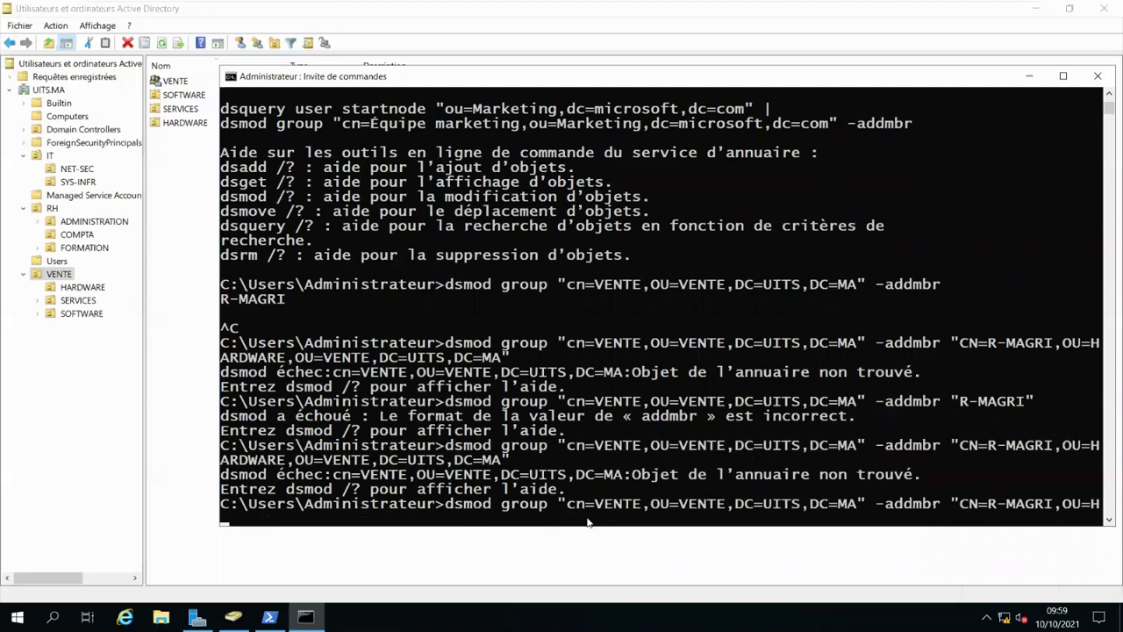
key("BackSpace")
key("BackSpace")
key("BackSpace")
key("BackSpace")
key("BackSpace")
key("BackSpace")
key("BackSpace")
key("BackSpace")
key("BackSpace")
key("BackSpace")
key("BackSpace")
key("BackSpace")
key("BackSpace")
key("BackSpace")
key("BackSpace")
key("BackSpace")
key("BackSpace")
key("BackSpace")
key("BackSpace")
key("BackSpace")
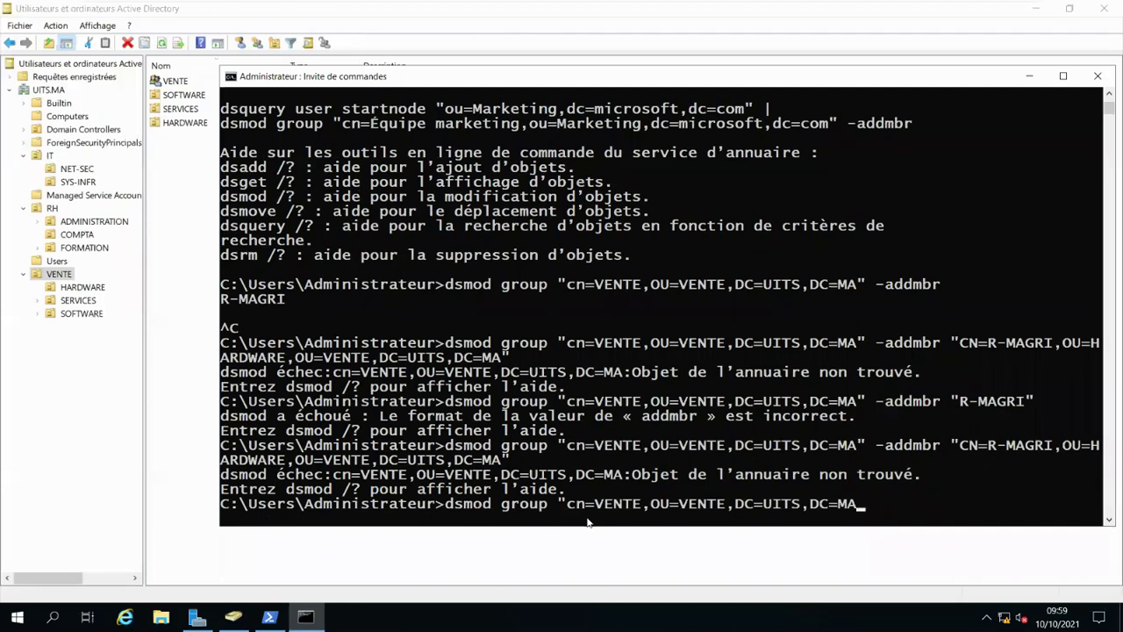
type("\"")
key("Left")
key("Left")
key("Left")
key("Left")
key("Left")
key("Left")
key("Left")
key("Left")
key("Left")
key("Left")
key("Left")
key("Left")
key("Left")
key("Left")
key("Left")
key("Left")
key("Left")
key("Left")
key("Left")
key("Left")
key("Left")
key("Left")
key("Left")
key("Left")
key("Left")
key("Left")
key("Left")
key("Left")
key("Left")
key("Left")
key("Left")
key("Left")
key("Left")
key("Left")
key("BackSpace")
key("BackSpace")
key("BackSpace")
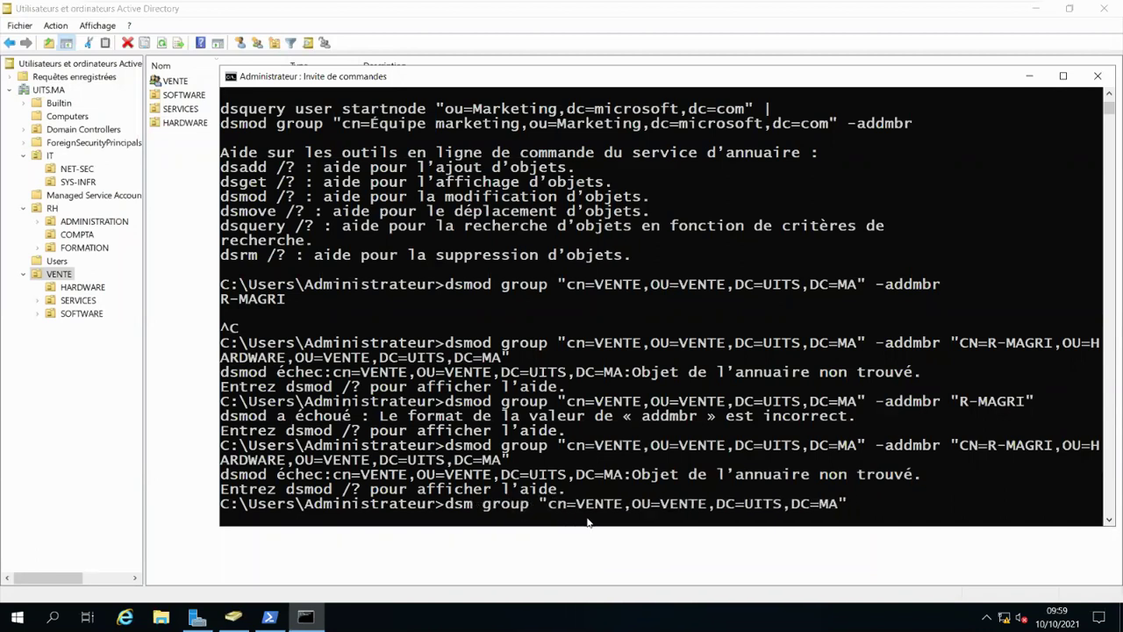
type("query")
key("Return")
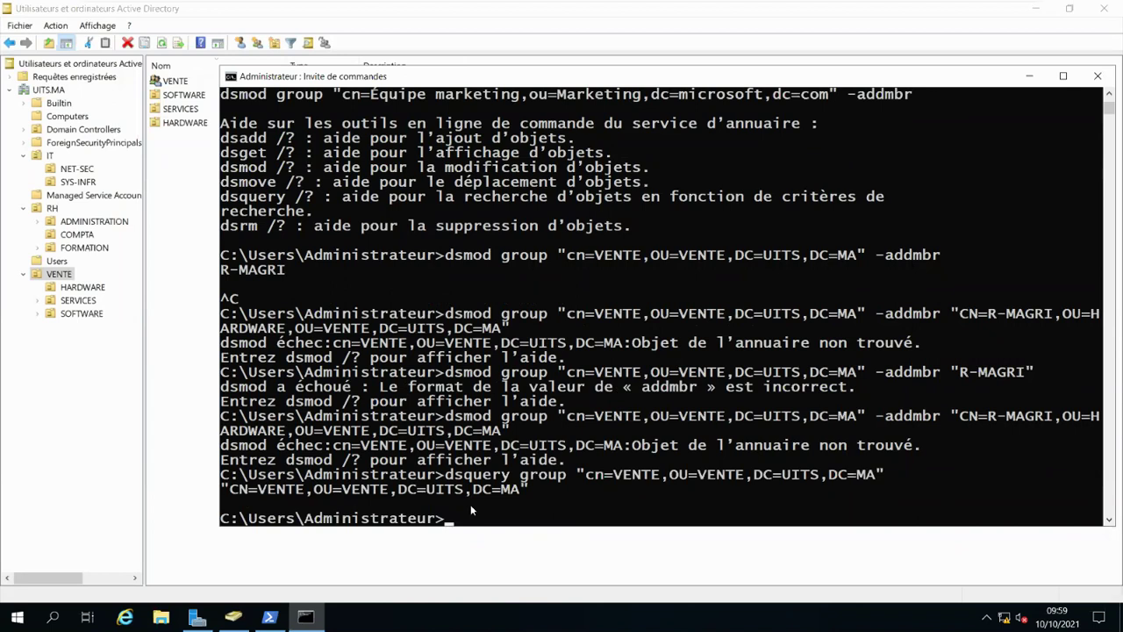
Query the VENTE unit alone by dropping cn=VENTE from the dsquery path.
key("Up")
key("Left")
key("Left")
key("Left")
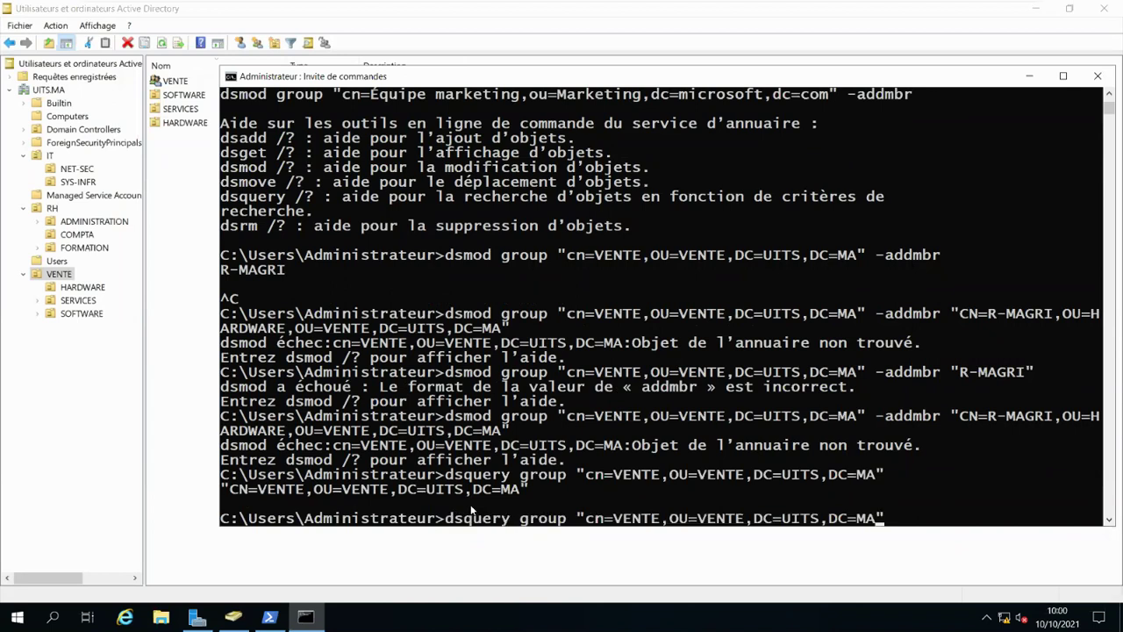
key("Left")
key("Left")
key("Left")
key("Left")
key("Left")
key("Left")
key("Left")
key("Left")
key("Left")
key("Left")
key("Left")
key("Left")
key("Left")
key("Left")
key("Left")
key("Left")
key("Left")
key("Left")
key("Left")
key("Left")
key("BackSpace")
key("BackSpace")
key("BackSpace")
key("BackSpace")
key("BackSpace")
key("BackSpace")
key("BackSpace")
key("BackSpace")
key("BackSpace")
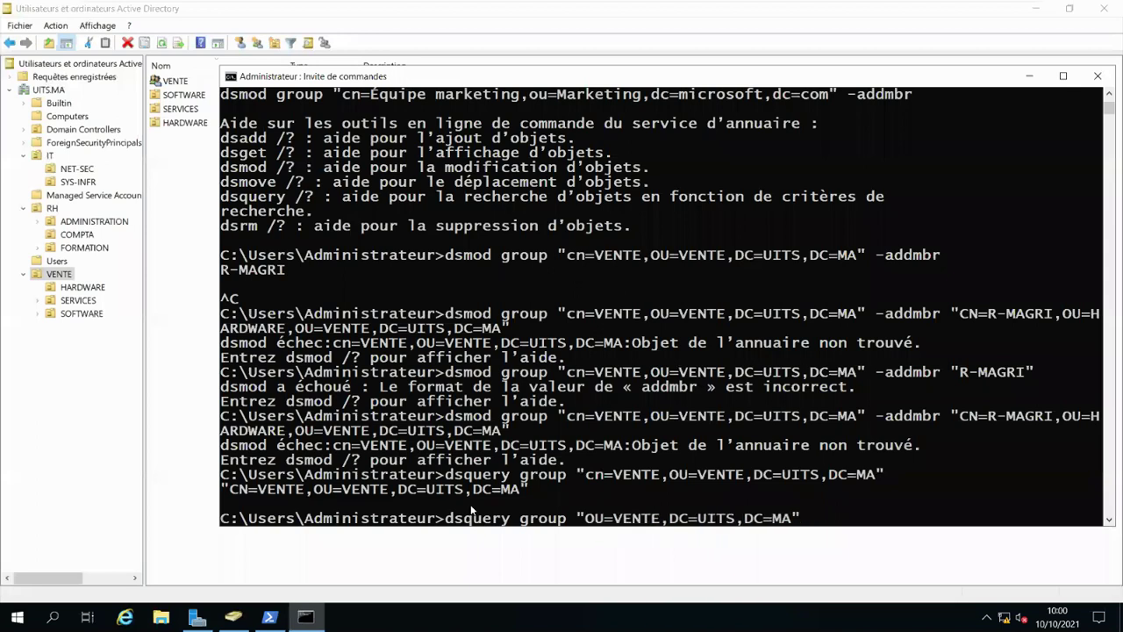
key("Return")
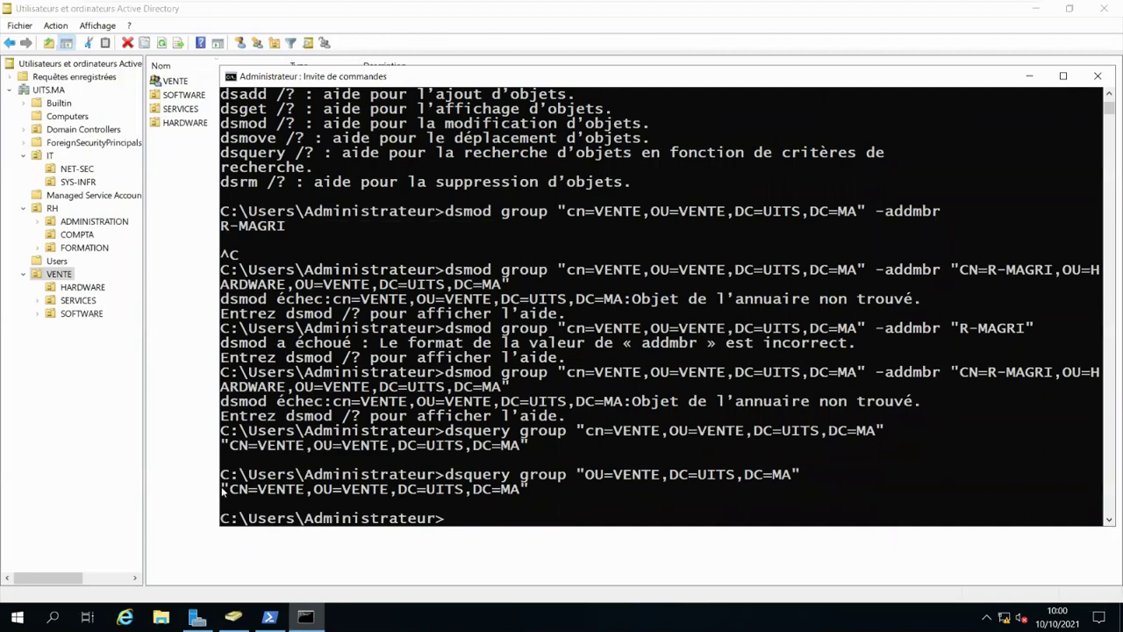
Run dsquery group on OU=IT to locate IT-ADMIN, then recall the full-DN dsmod command.
key("Up")
key("Up")
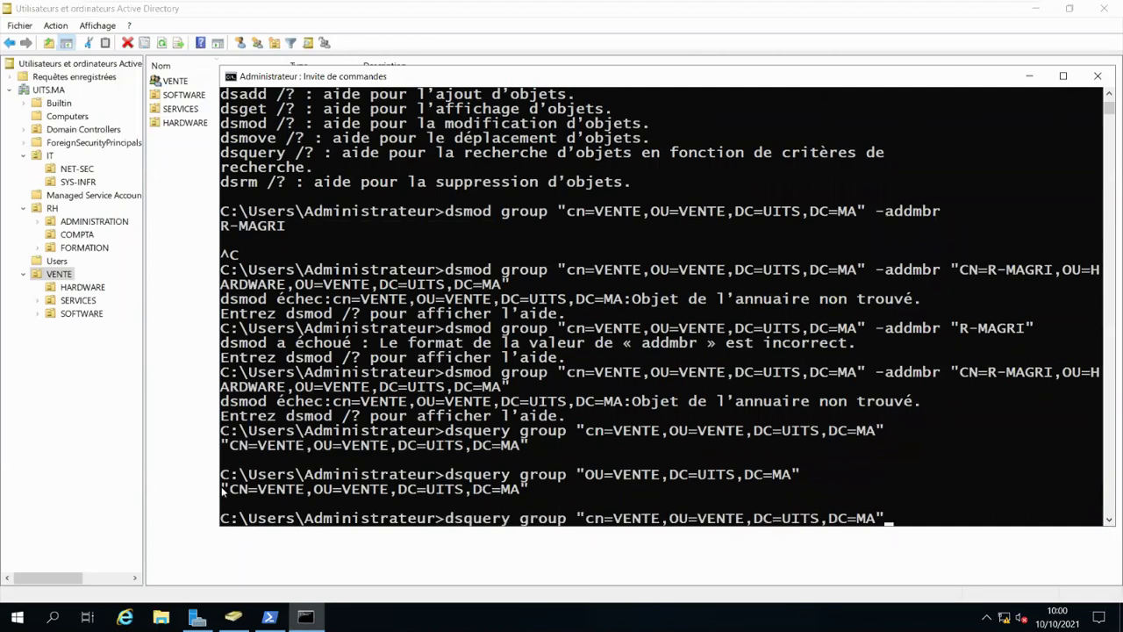
key("Up")
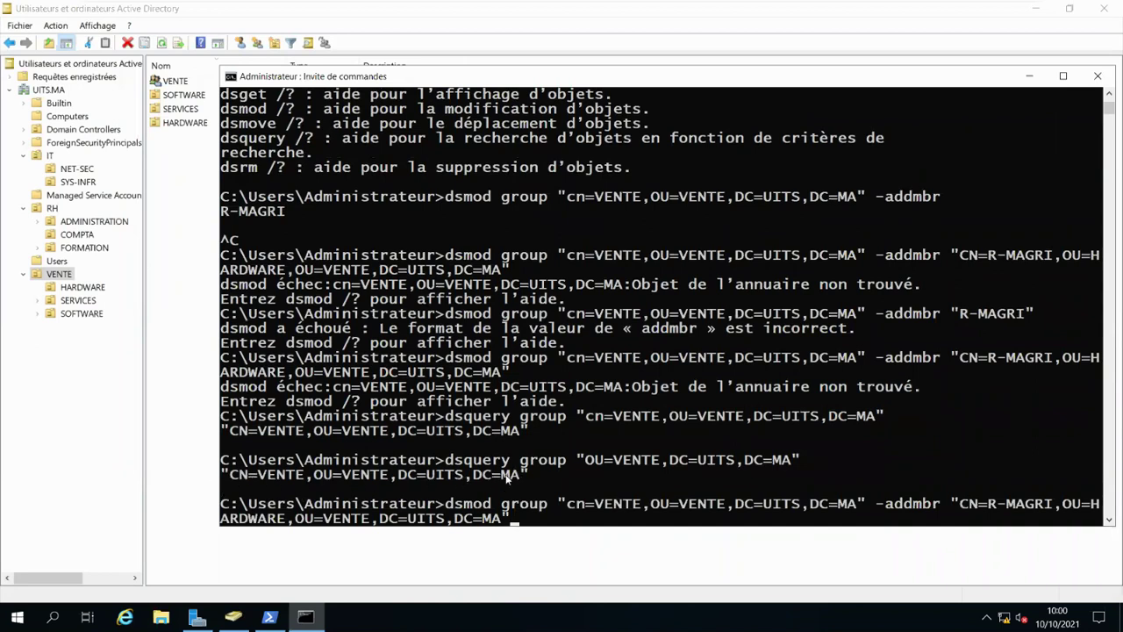
key("Up")
key("Up")
key("Up")
key("Up")
key("Down")
key("Down")
key("Up")
key("Down")
key("Down")
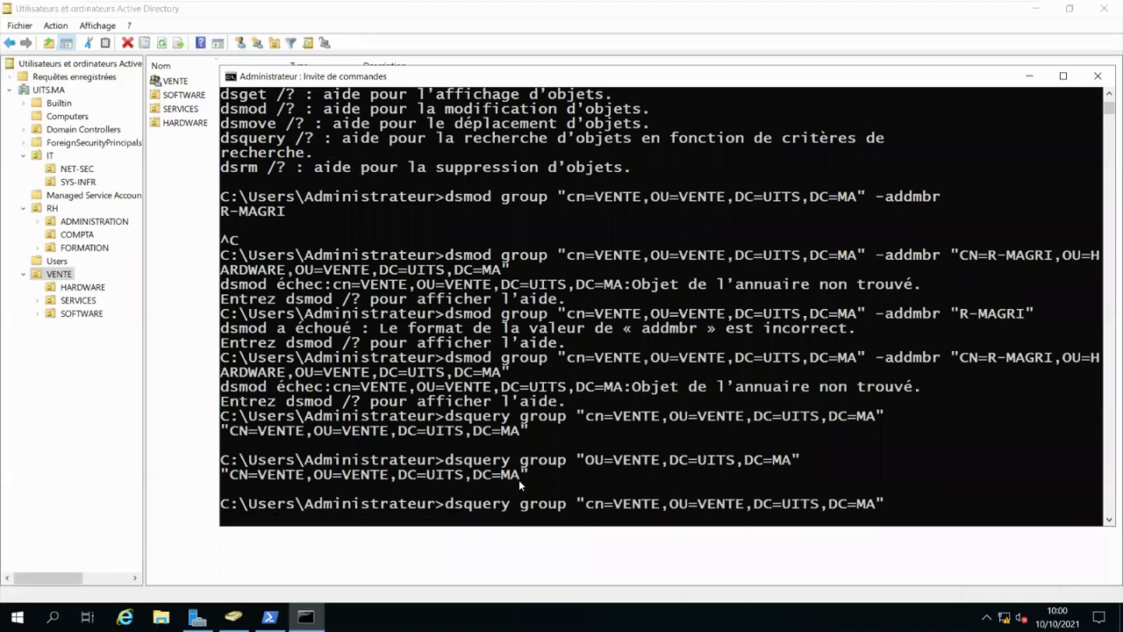
key("Left")
key("Left")
key("Left")
key("Left")
key("Left")
key("Left")
key("Left")
key("Left")
key("Left")
key("Left")
key("Left")
key("Left")
key("Left")
key("Left")
key("Left")
key("Left")
key("Left")
key("Left")
key("Left")
key("Left")
key("Down")
key("Left")
key("Left")
key("Left")
key("Left")
key("Left")
key("Left")
key("Left")
key("Left")
key("Left")
key("Left")
key("Left")
key("Left")
key("Left")
key("Left")
key("Left")
key("BackSpace")
key("BackSpace")
key("BackSpace")
key("BackSpace")
key("BackSpace")
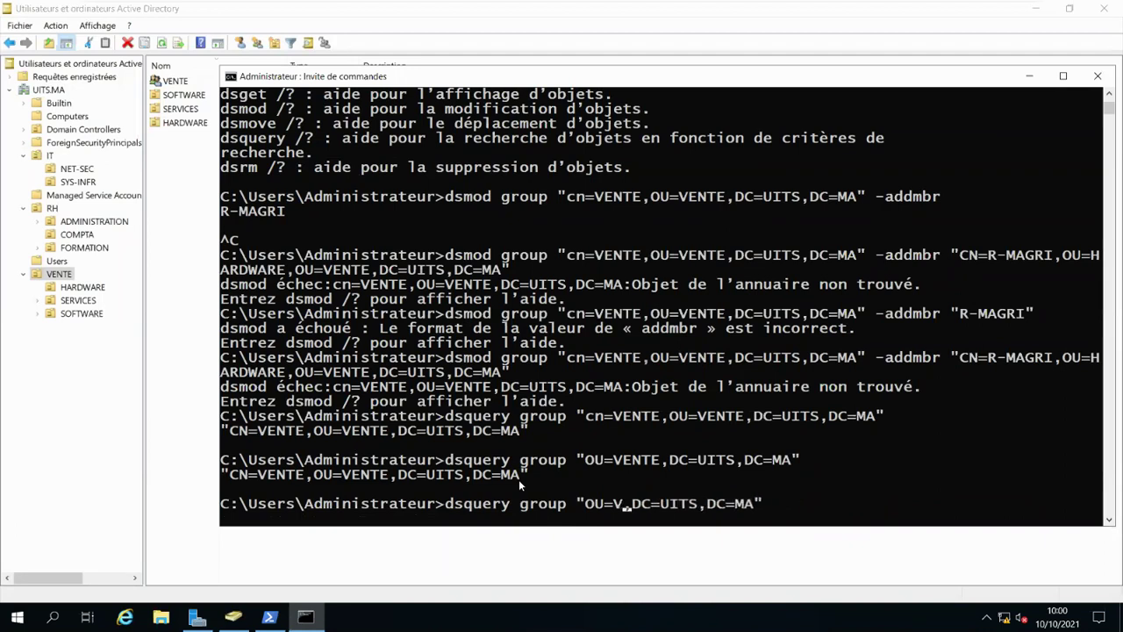
type("IT")
key("Return")
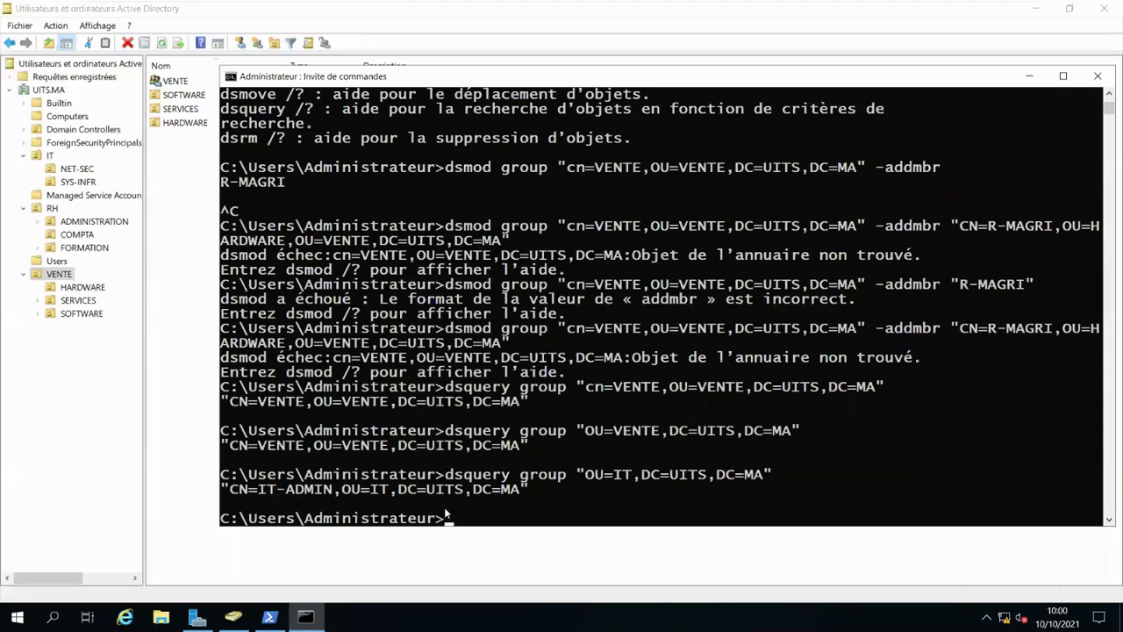
key("Up")
key("Up")
key("Up")
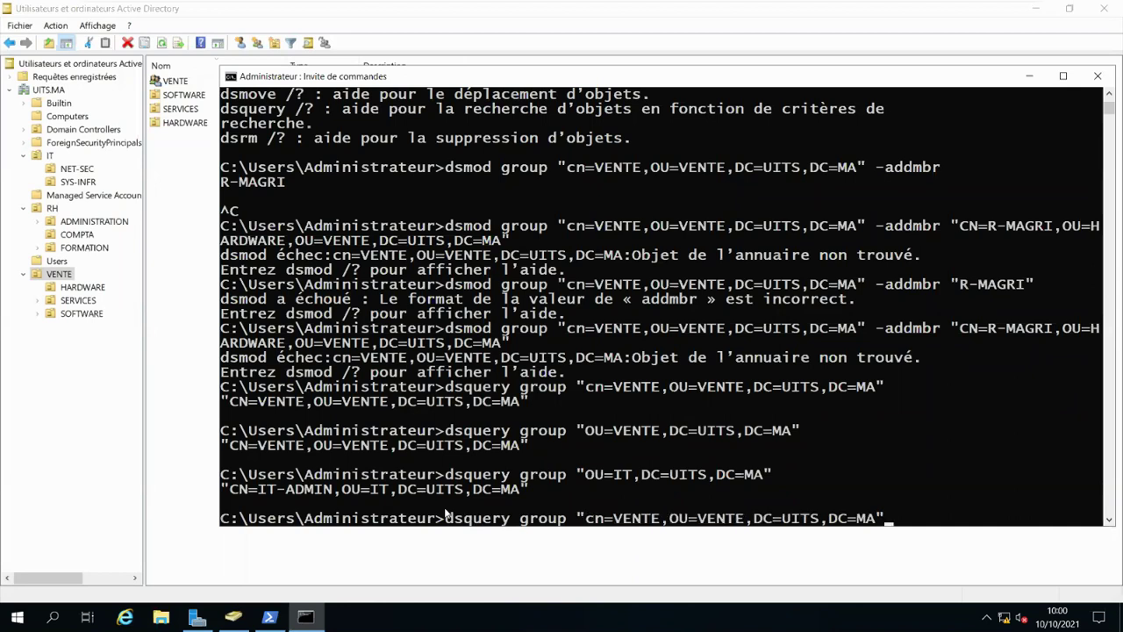
key("Up")
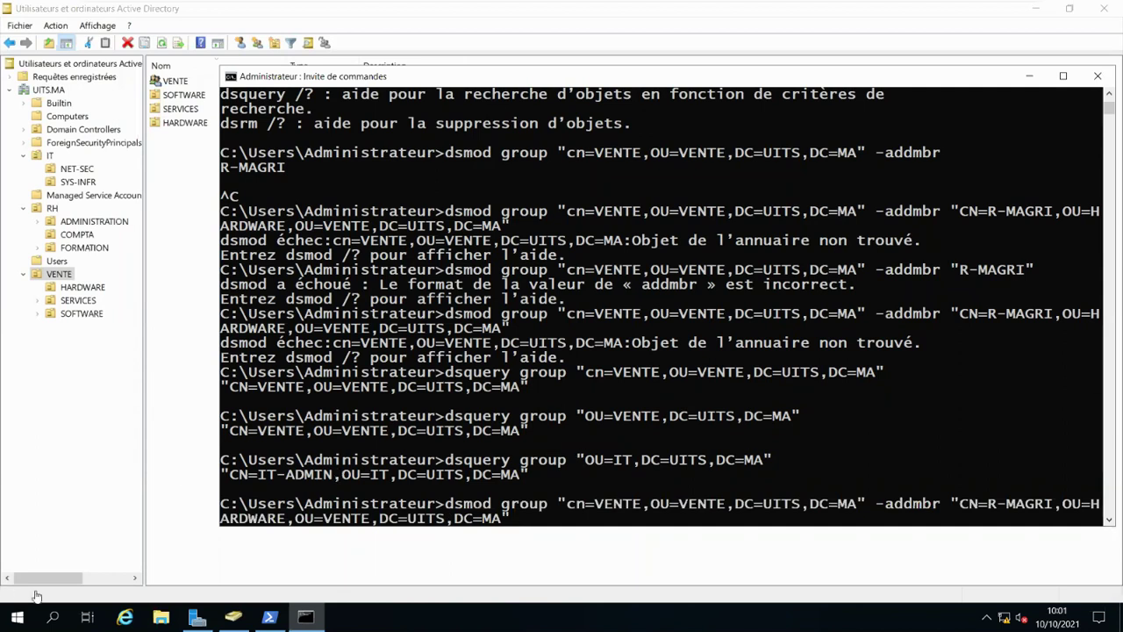
Edit the dsquery group command to filter on V* and run it.
key("Up")
key("Down")
key("Up")
key("Down")
key("Down")
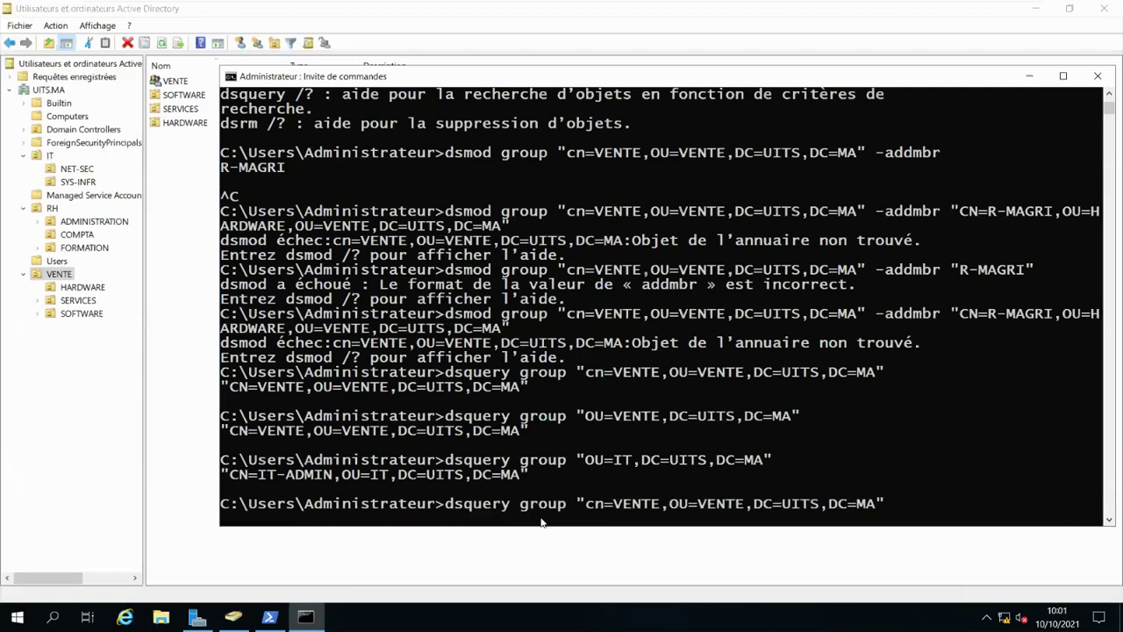
key("Left")
key("Left")
key("Left")
key("Left")
key("Left")
key("Left")
key("Left")
key("Left")
key("Left")
key("Left")
key("Left")
key("Left")
key("Left")
key("Left")
key("Left")
key("Left")
key("Left")
key("Left")
key("Left")
key("Left")
key("BackSpace")
key("BackSpace")
key("BackSpace")
key("BackSpace")
key("BackSpace")
key("BackSpace")
key("BackSpace")
key("BackSpace")
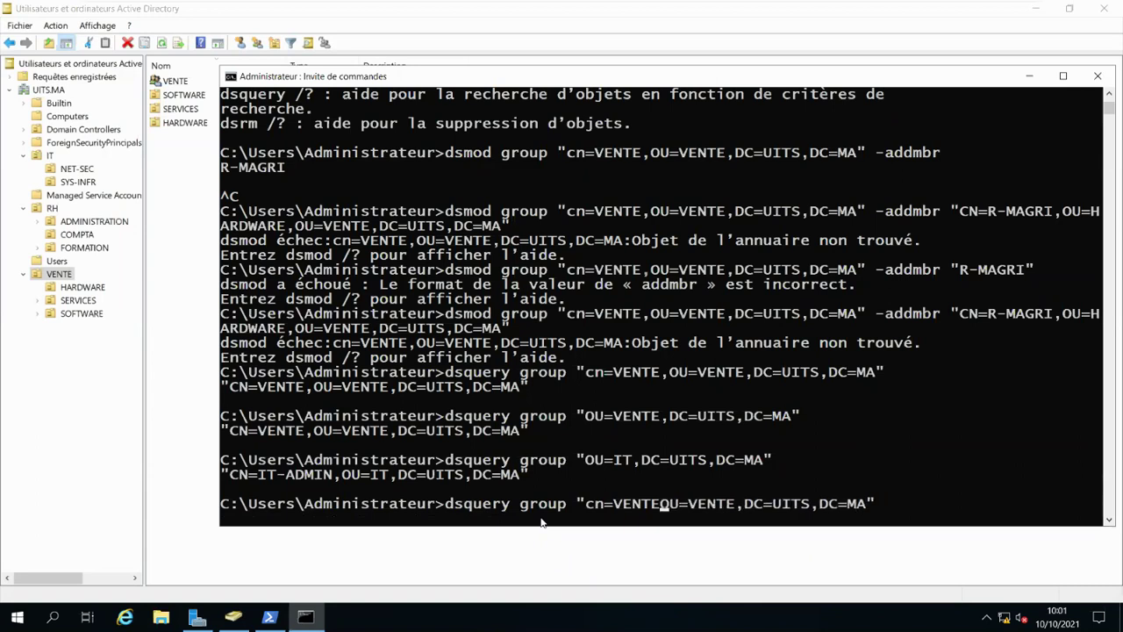
key("BackSpace")
key("Right")
key("Right")
key("Right")
key("Right")
key("Right")
key("Right")
key("Right")
key("Right")
key("Right")
key("Right")
key("Right")
key("Right")
key("Right")
key("Right")
key("Right")
key("Right")
key("Right")
key("Right")
key("Right")
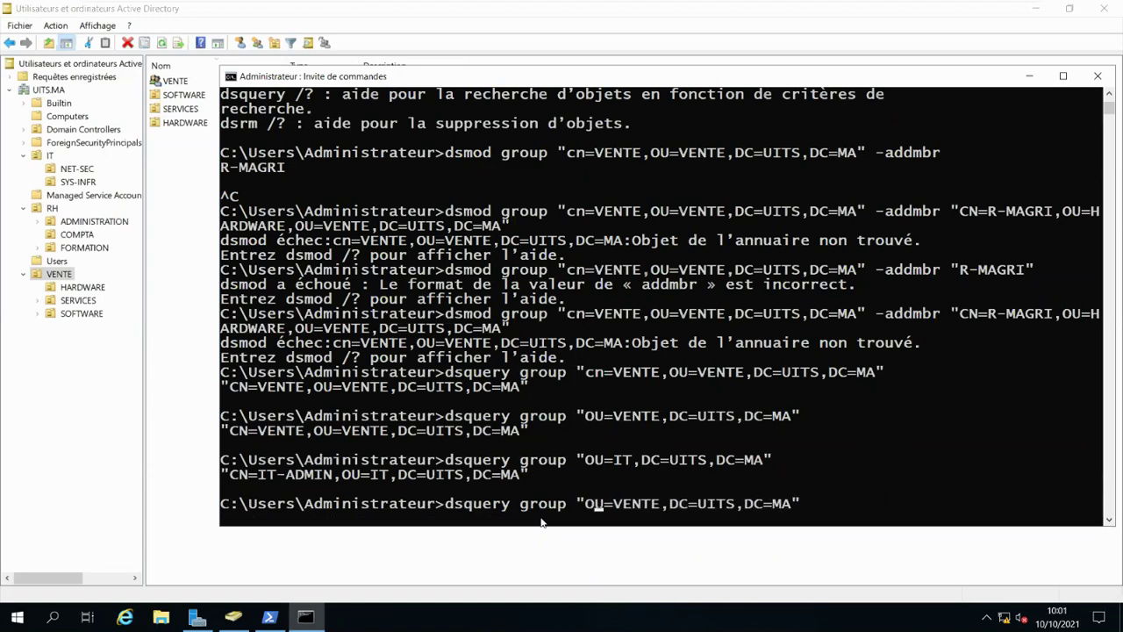
key("Right")
key("Right")
key("Right")
key("Right")
key("Right")
key("Right")
key("Right")
key("Right")
key("Right")
key("Right")
key("BackSpace")
key("BackSpace")
key("BackSpace")
key("BackSpace")
key("BackSpace")
key("BackSpace")
type("V*")
key("Return")
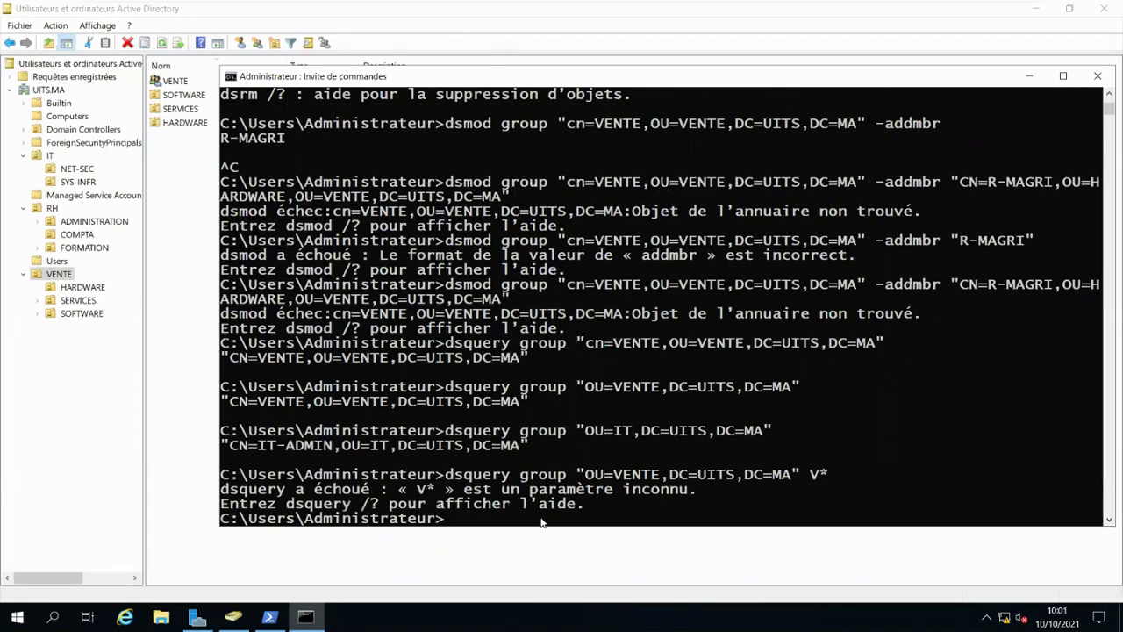
Run dsquery group -name V* to return the VENTE group.
key("Up")
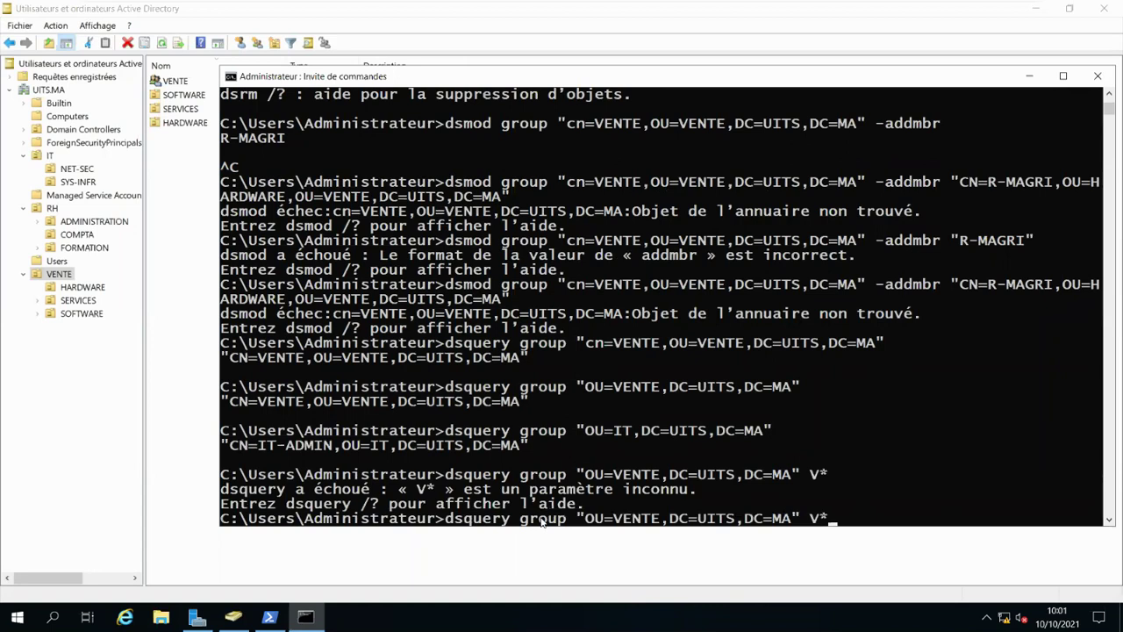
key("Left")
key("Left")
type("-name")
key("Return")
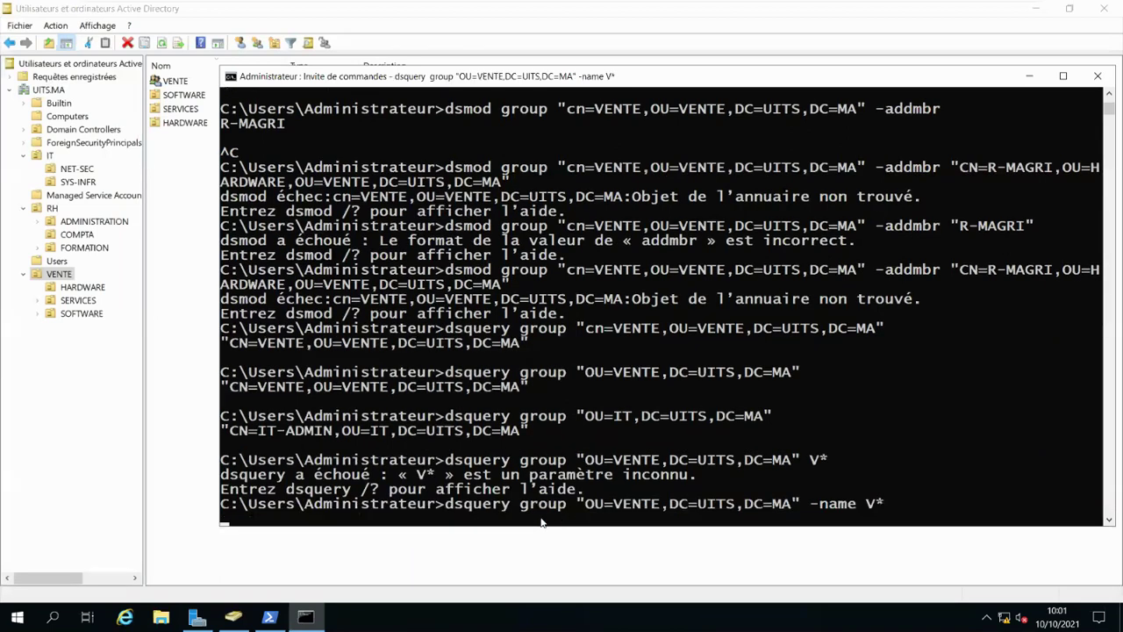
Append '| dsmod group -addmbr' to the recalled name-filtered dsquery command.
key("Up")
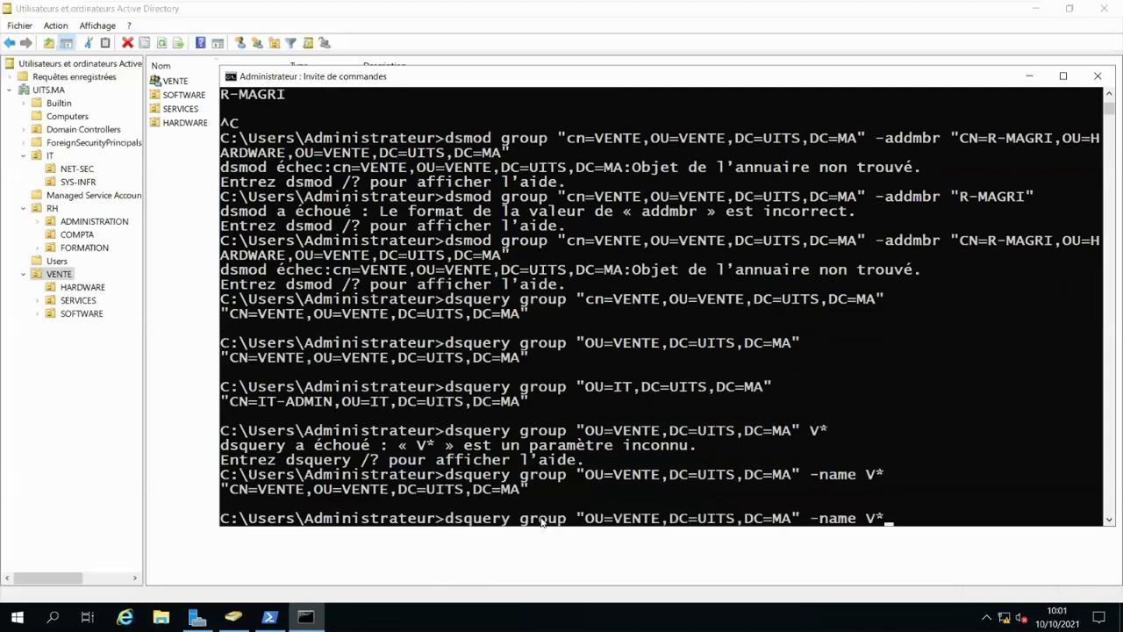
type("| dsmod grpi")
key("BackSpace")
key("BackSpace")
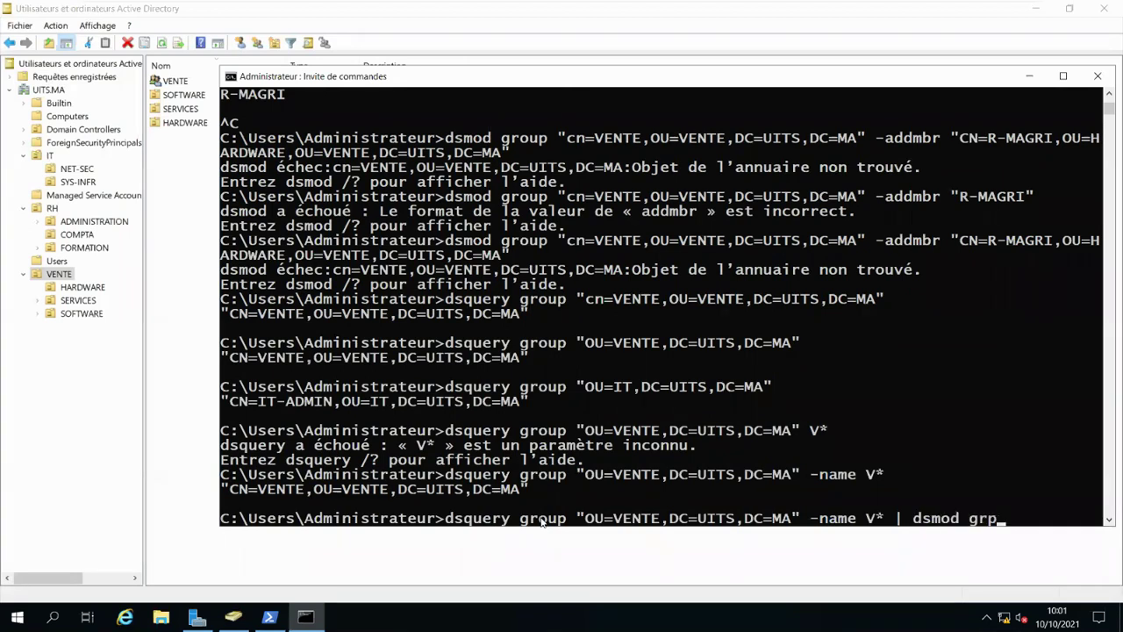
type("o")
key("BackSpace")
type("oup -addmbr")
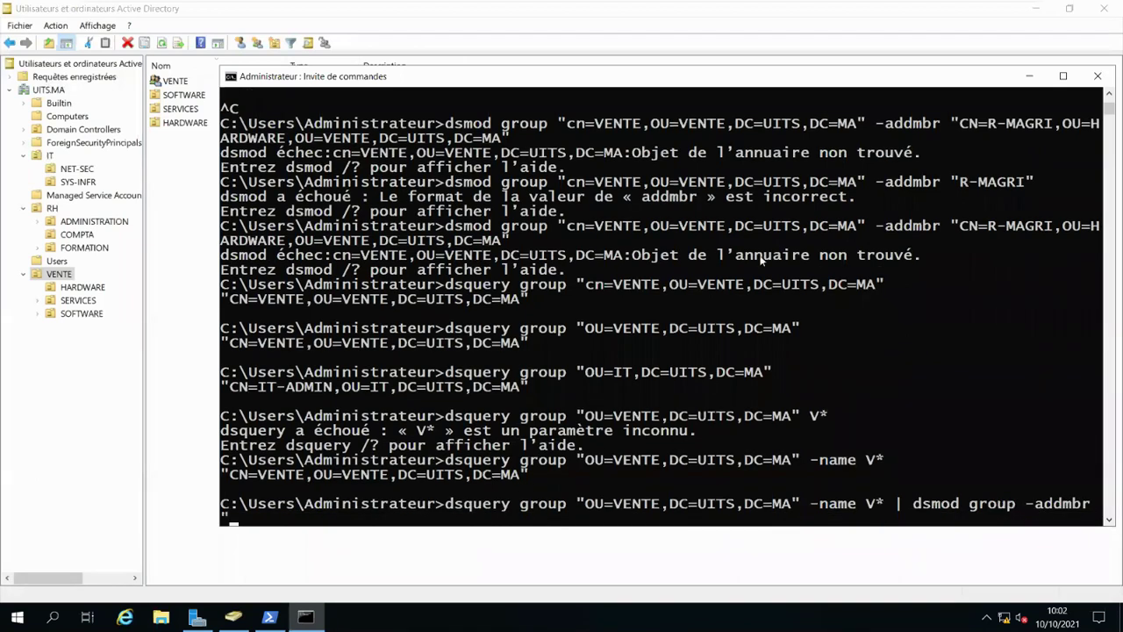
Paste the HARDWARE user's DN after -addmbr and run the piped command, which fails.
left_click_drag(956, 226, 496, 254)
key("super+c")
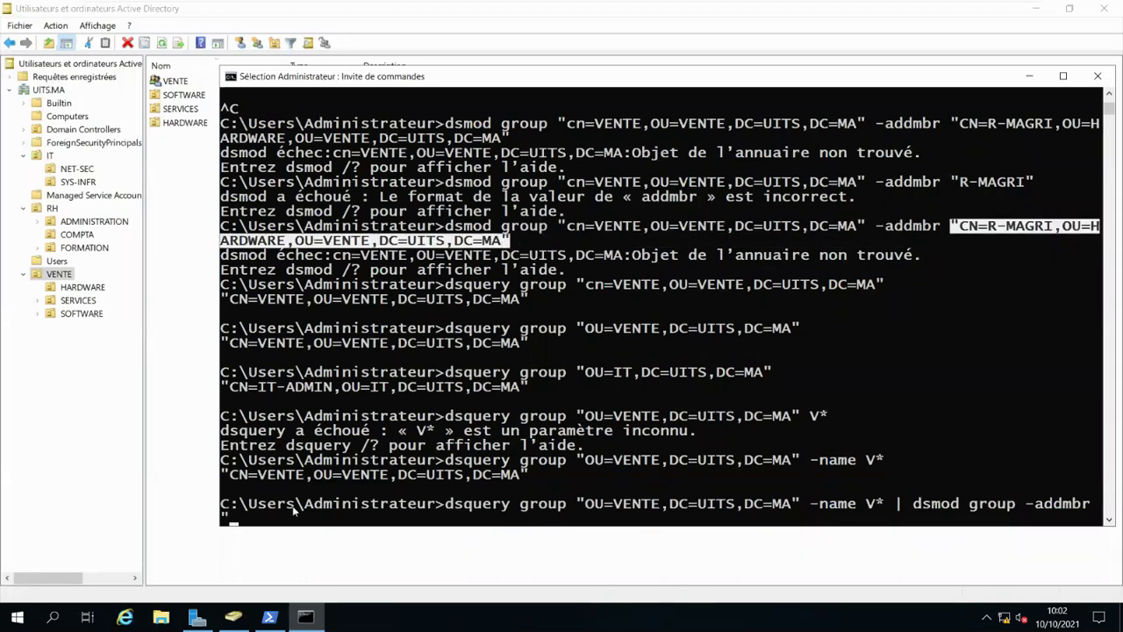
right_click(243, 524)
right_click(243, 525)
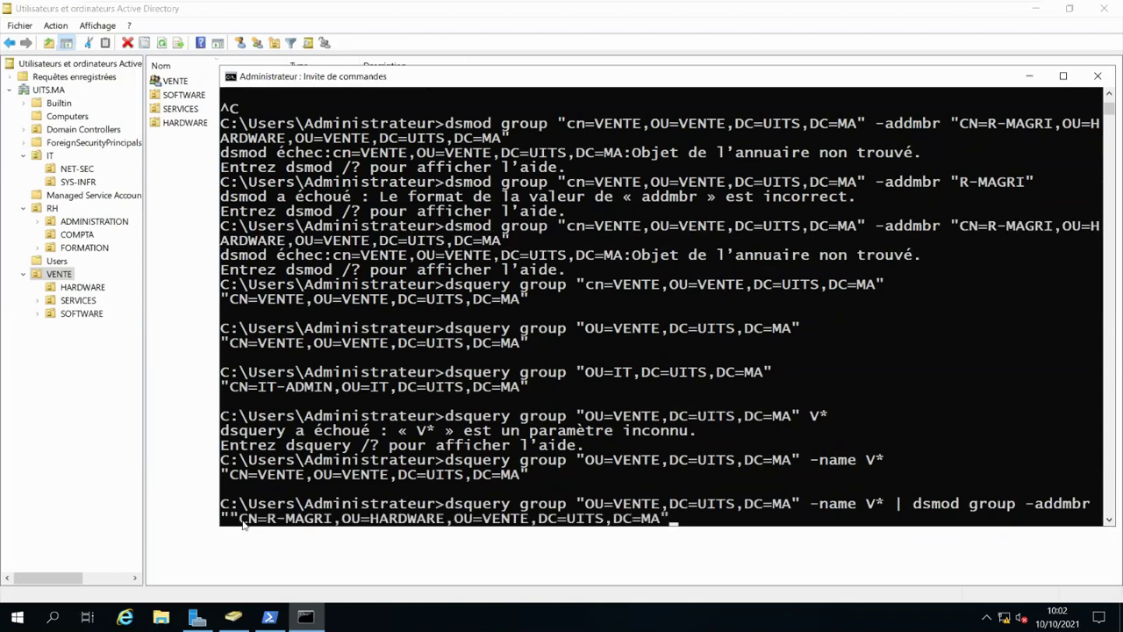
key("Left")
key("Left")
key("Left")
key("Left")
key("Left")
key("Left")
key("Left")
key("Left")
key("Left")
key("Left")
key("Left")
key("Left")
key("Left")
key("Left")
key("Left")
key("Left")
key("Left")
key("Left")
key("Left")
key("Left")
key("Left")
key("BackSpace")
key("Return")
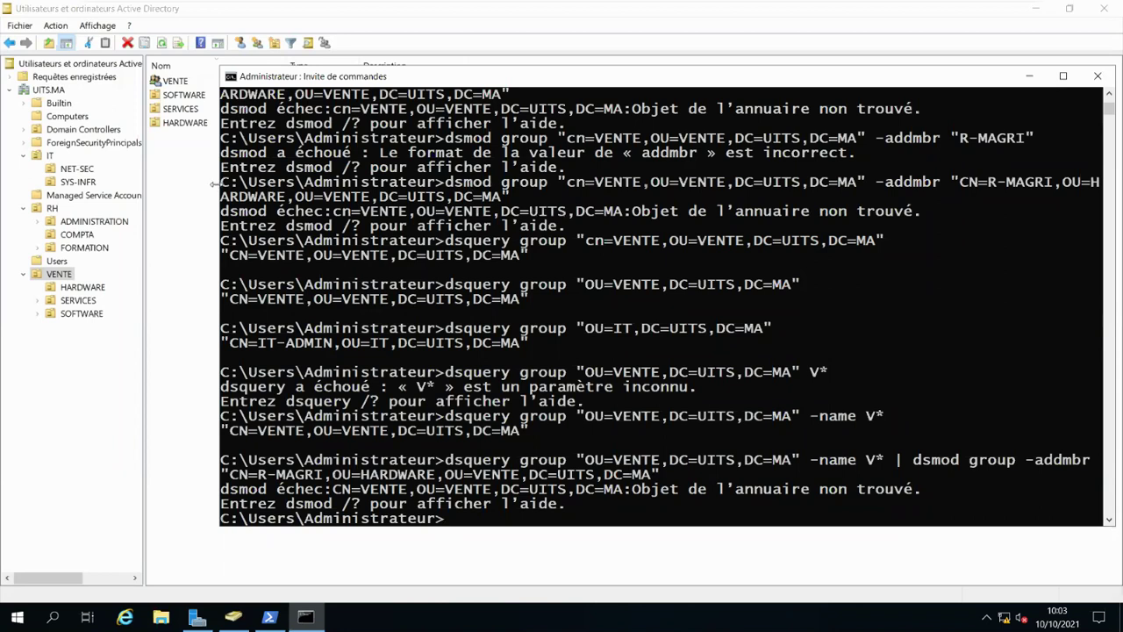
Copy the earlier dsmod command line into the Notepad course notes under the CMD heading.
left_click_drag(220, 181, 508, 198)
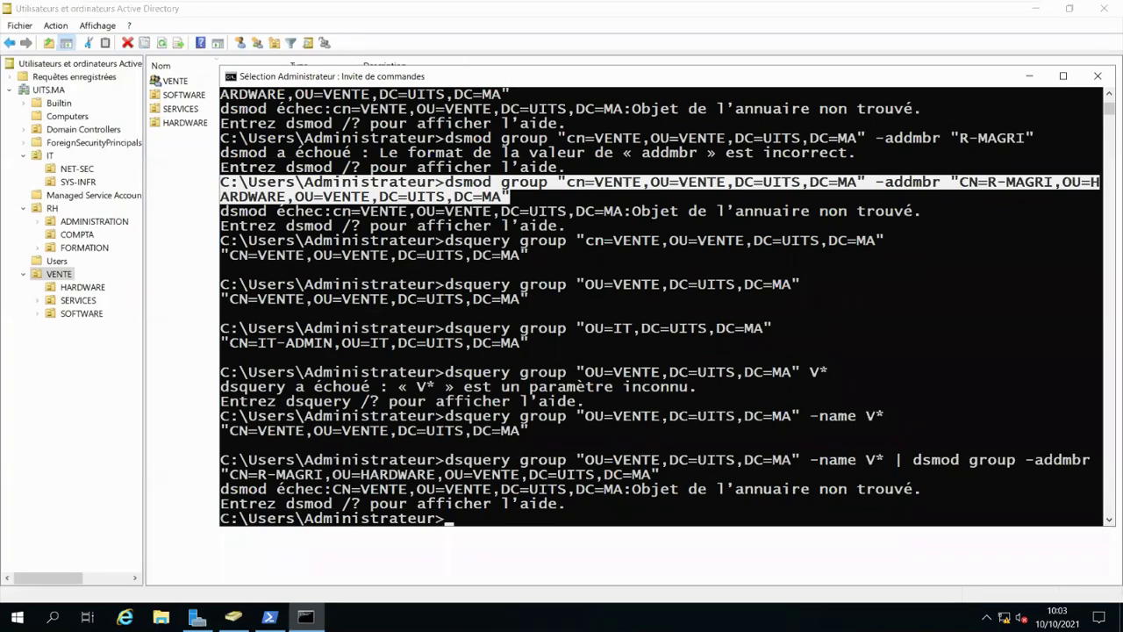
key("alt+Tab")
key("ctrl+v")
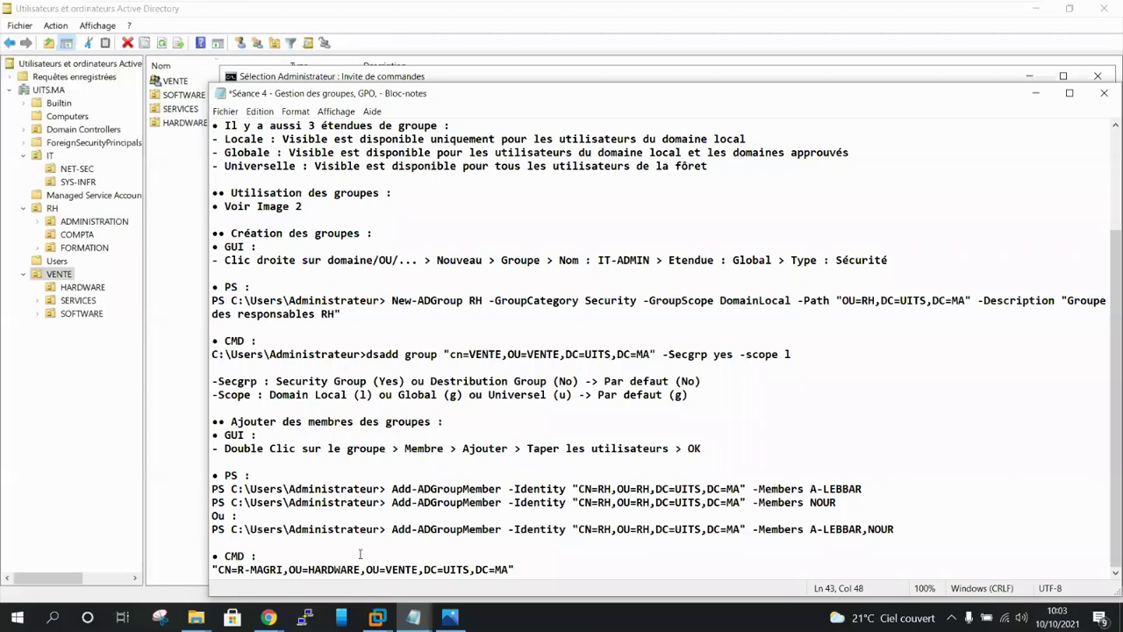
left_click(190, 268)
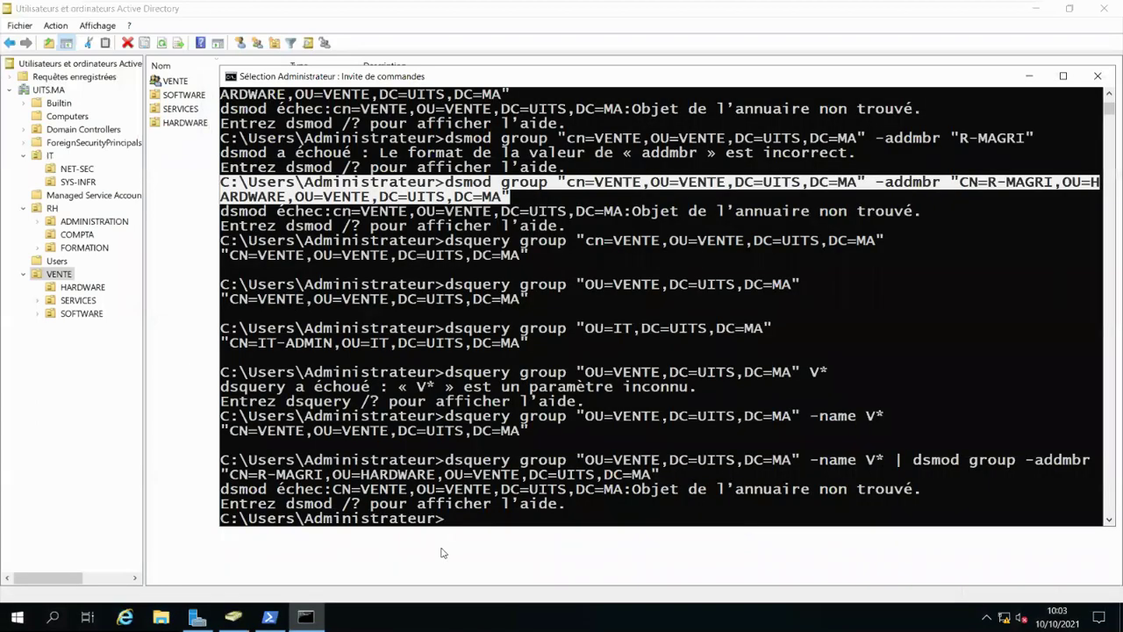
right_click(442, 158)
mouse_move(807, 15)
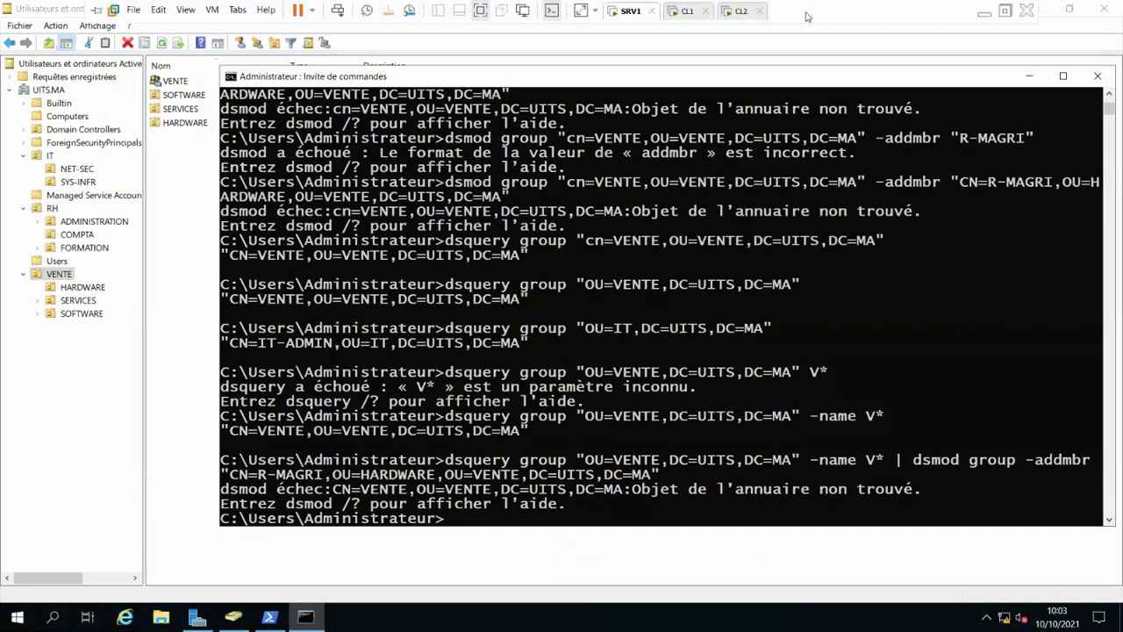
left_click(984, 11)
left_click(212, 570)
Paste the dsmod group -addmbr command under CMD, remove the duplicate DN, and save the notes.
type("C:\\Users\\Administrateur>dsmod group \"cn=VENTE,OU=VENTE,DC=UITS,DC=MA\" -addmbr \"CN=R-MAGRI,OU=HARDWARE,OU=VENTE,DC=UITS,DC=MA\"")
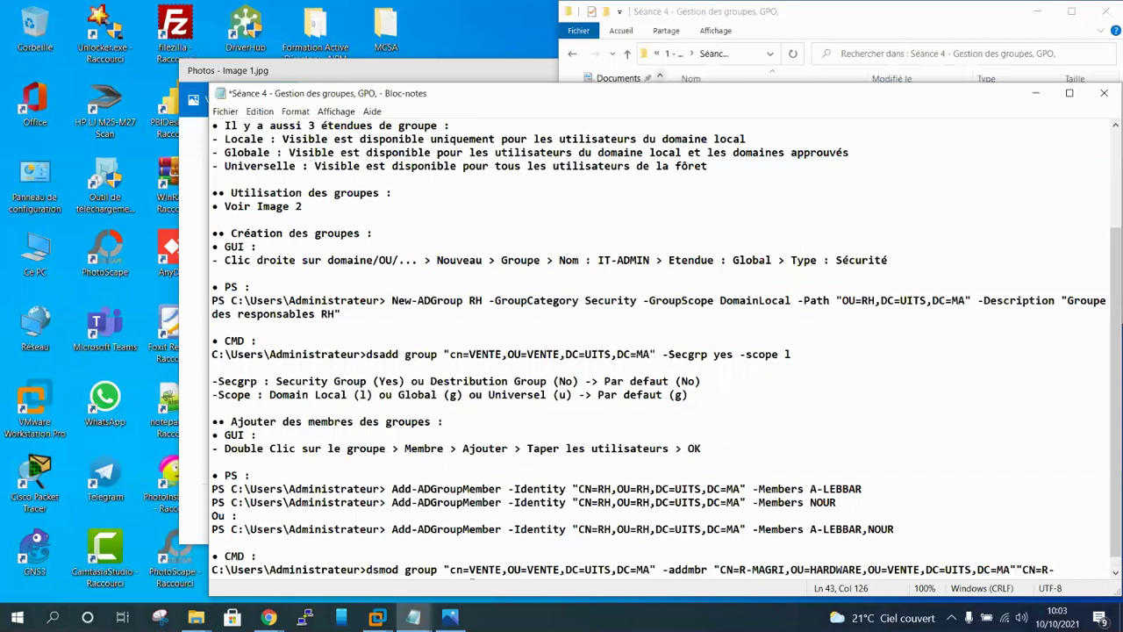
left_click_drag(1017, 569, 1049, 593)
key("Delete")
key("Return")
key("Return")
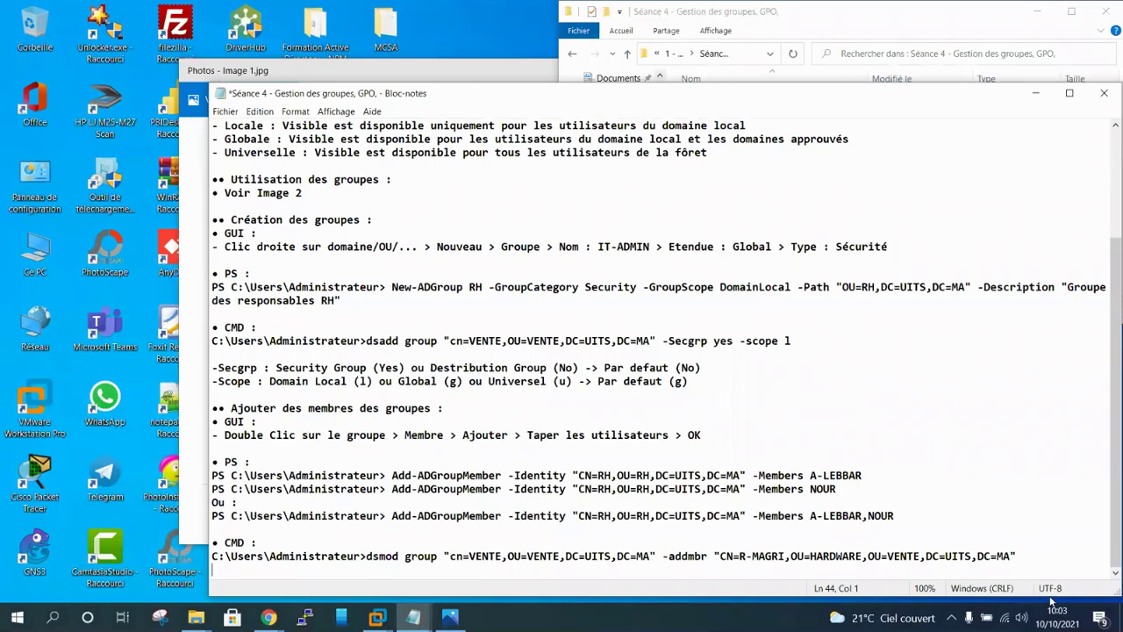
key("ctrl+s")
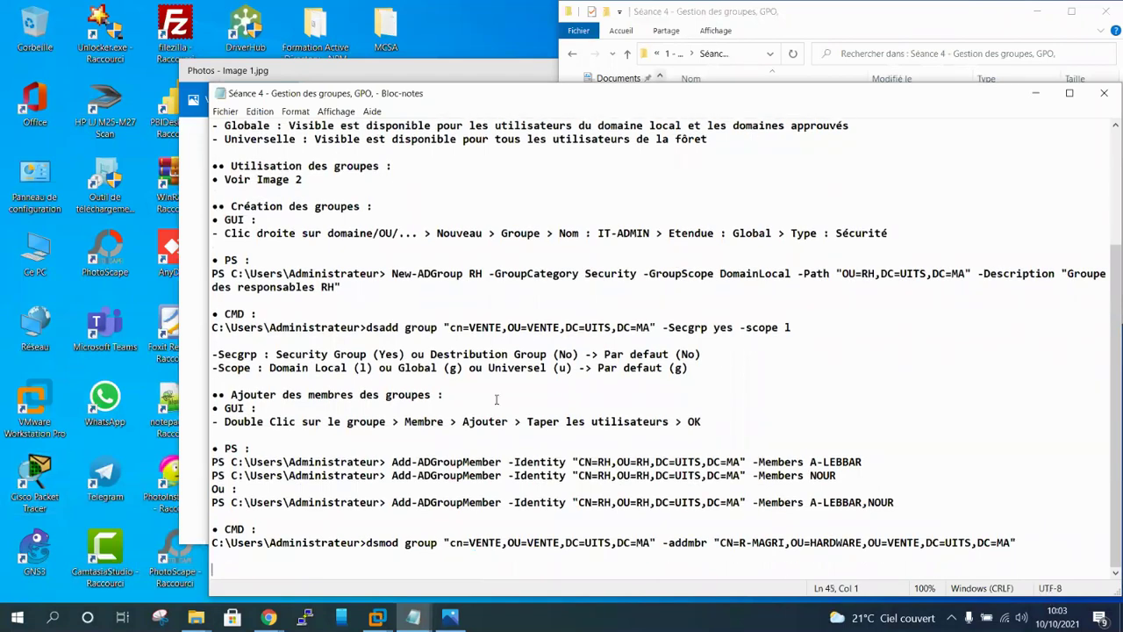
Switch back to the SRV1 server VM.
left_click(269, 617)
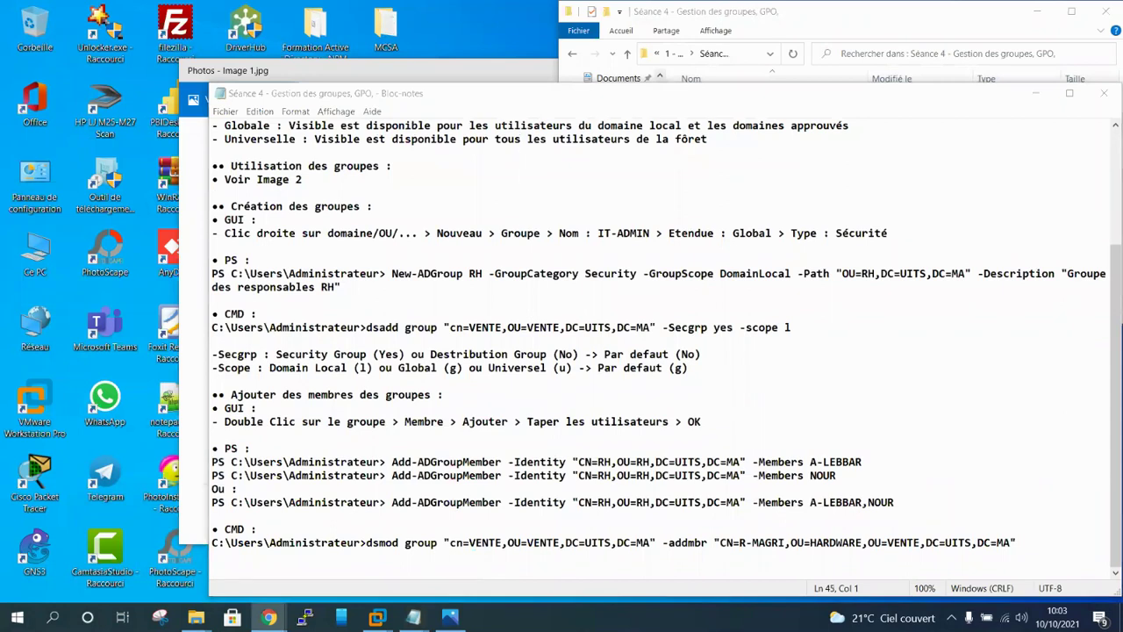
left_click(236, 567)
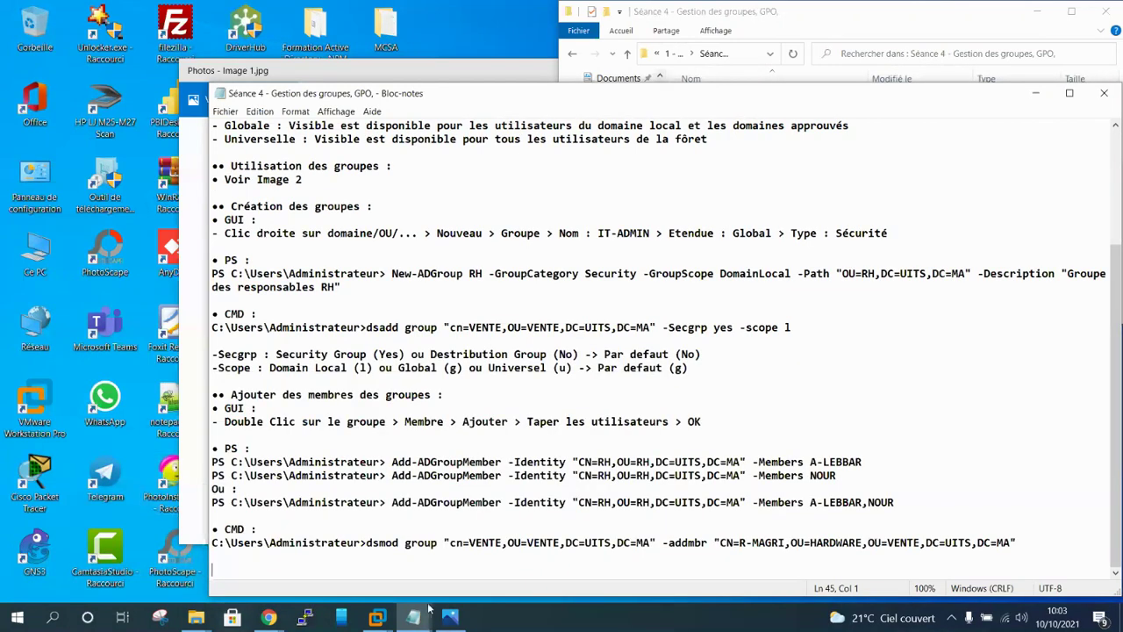
mouse_move(387, 622)
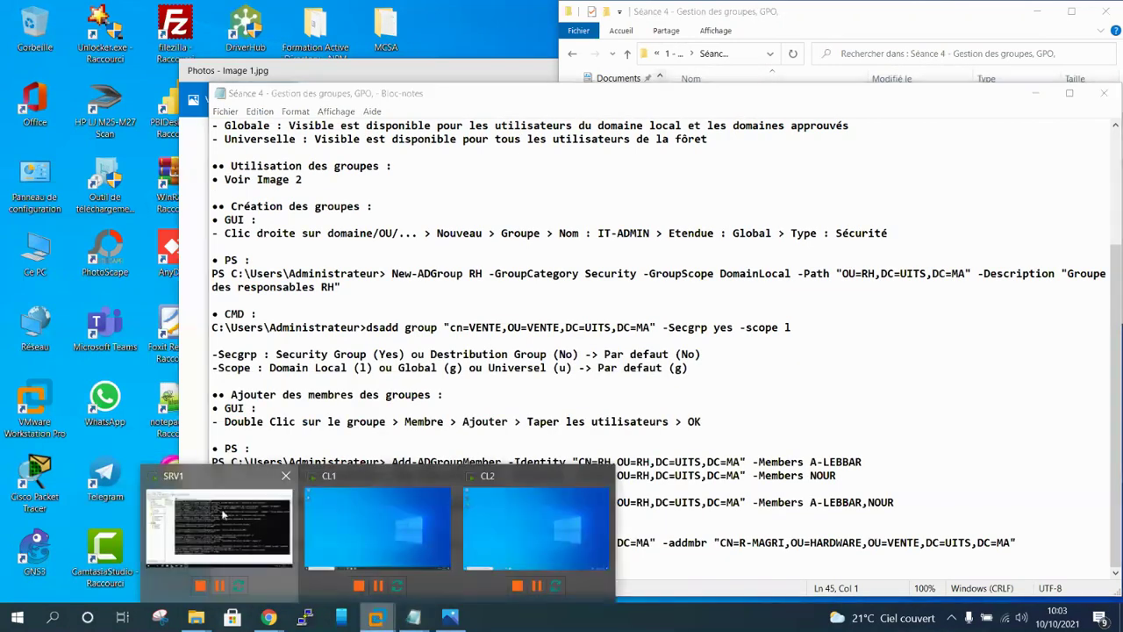
left_click(219, 537)
Add the HARDWARE user to VENTE's Membres list by resolving its partial name and confirming.
left_click(198, 303)
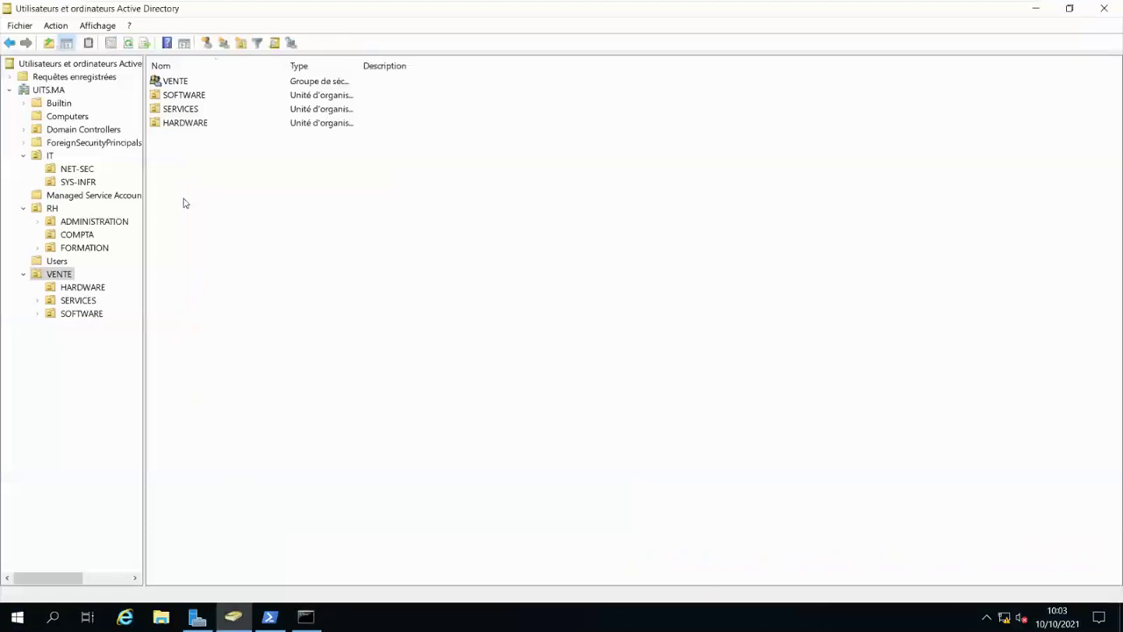
double_click(183, 86)
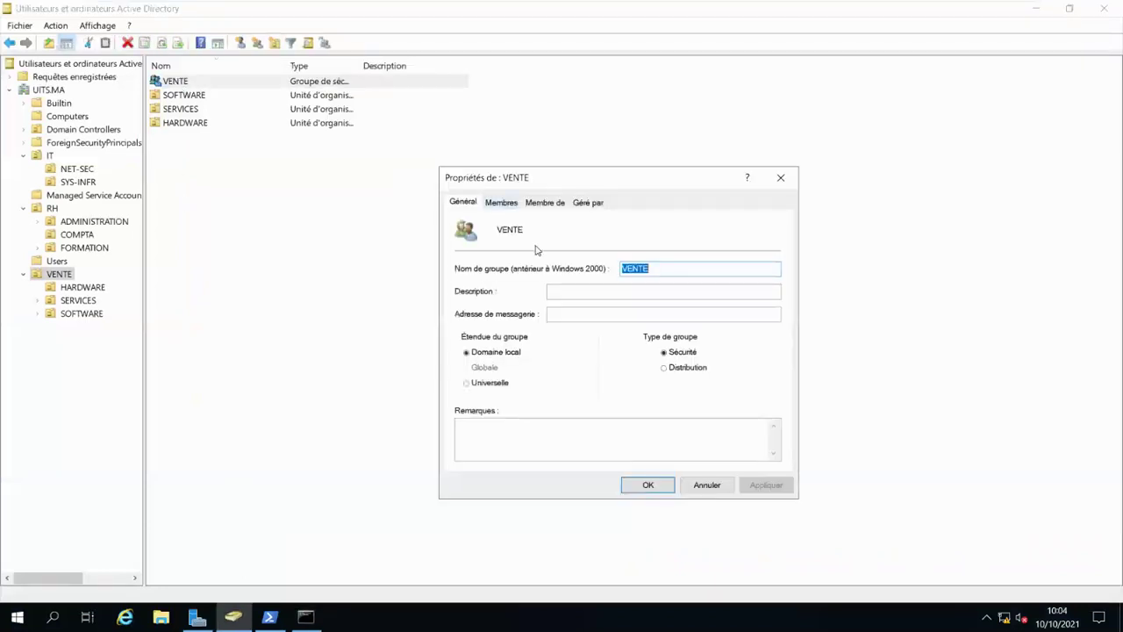
left_click(497, 204)
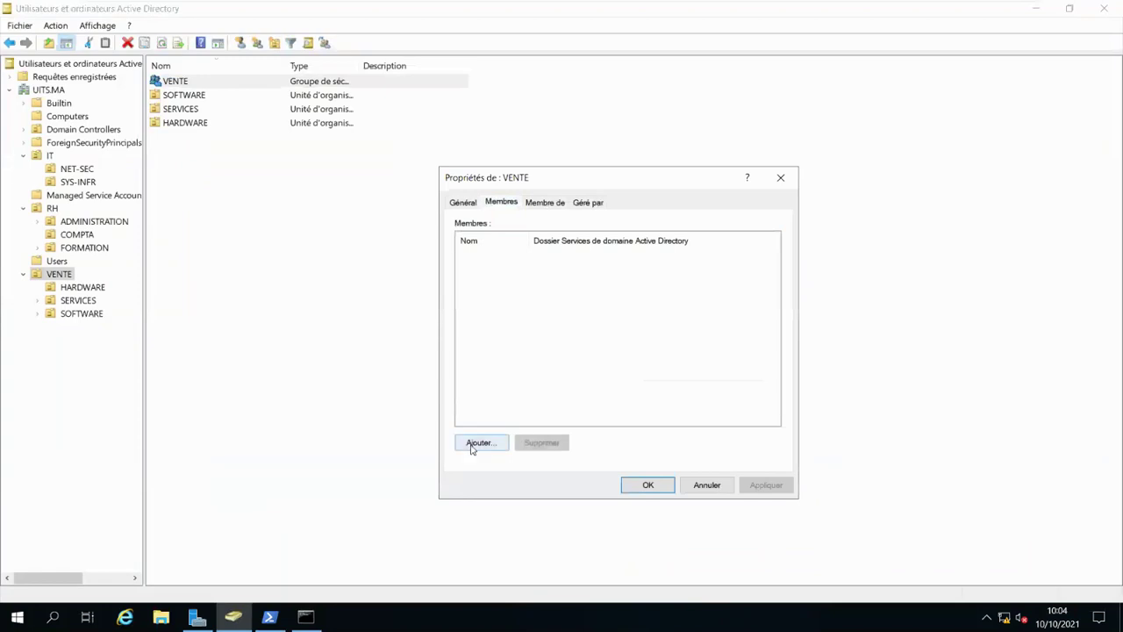
left_click(474, 444)
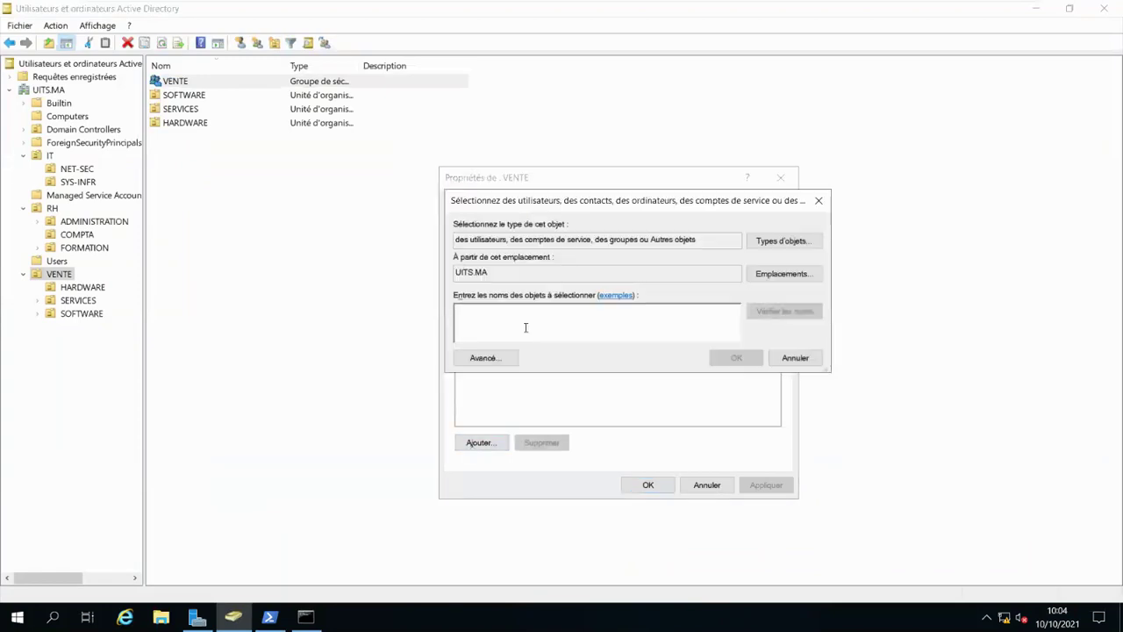
type("R-M")
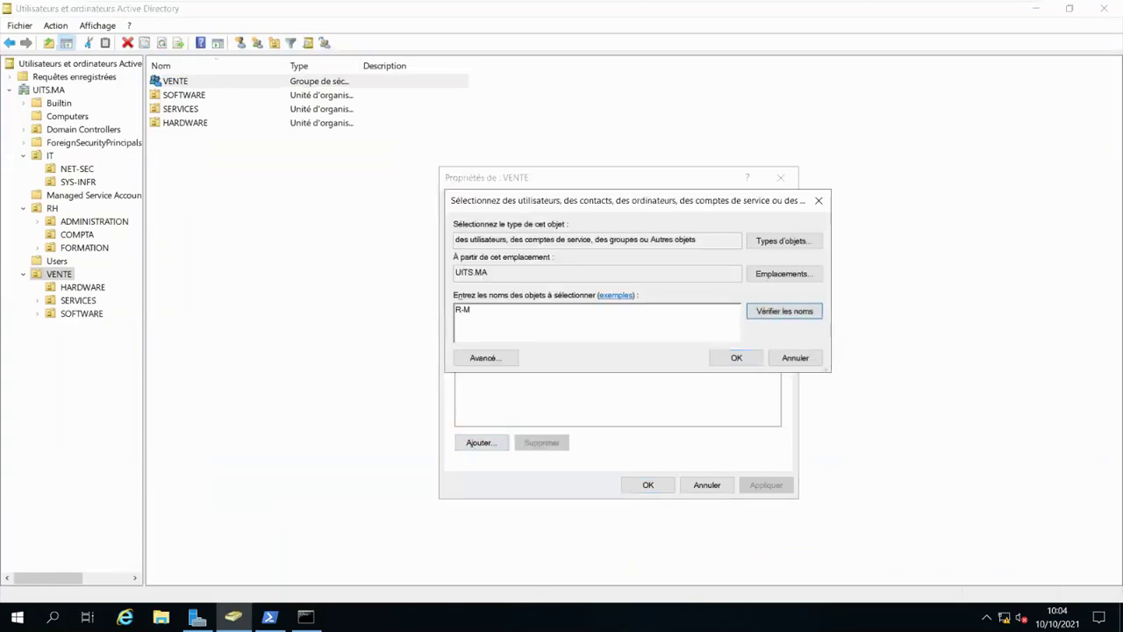
left_click(765, 312)
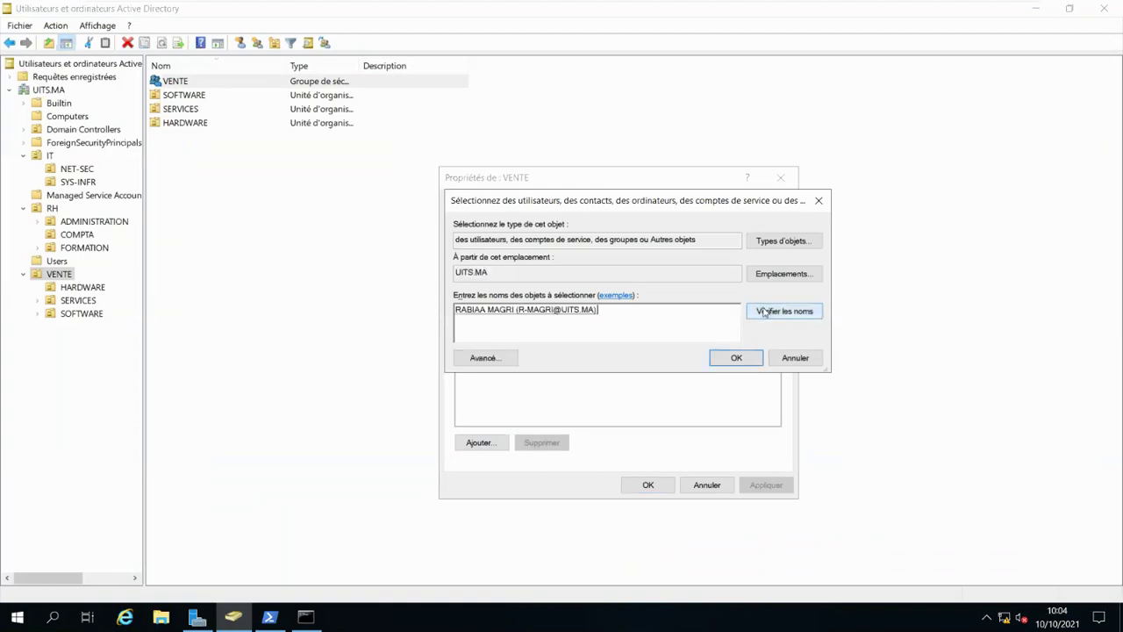
left_click(725, 356)
left_click(635, 489)
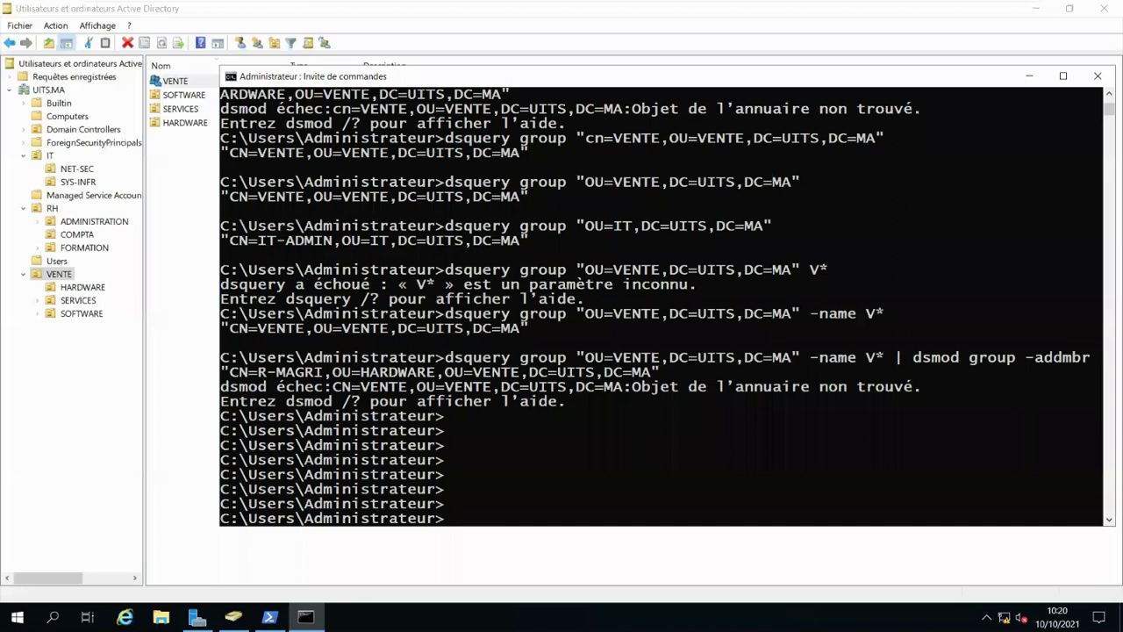
mouse_move(868, 5)
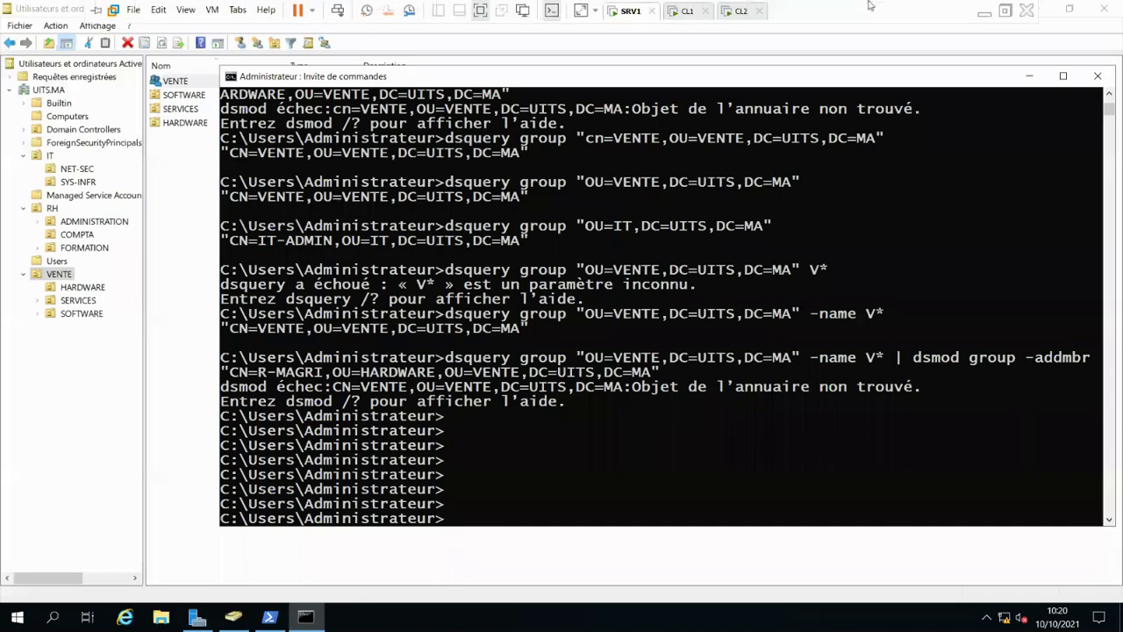
left_click(983, 11)
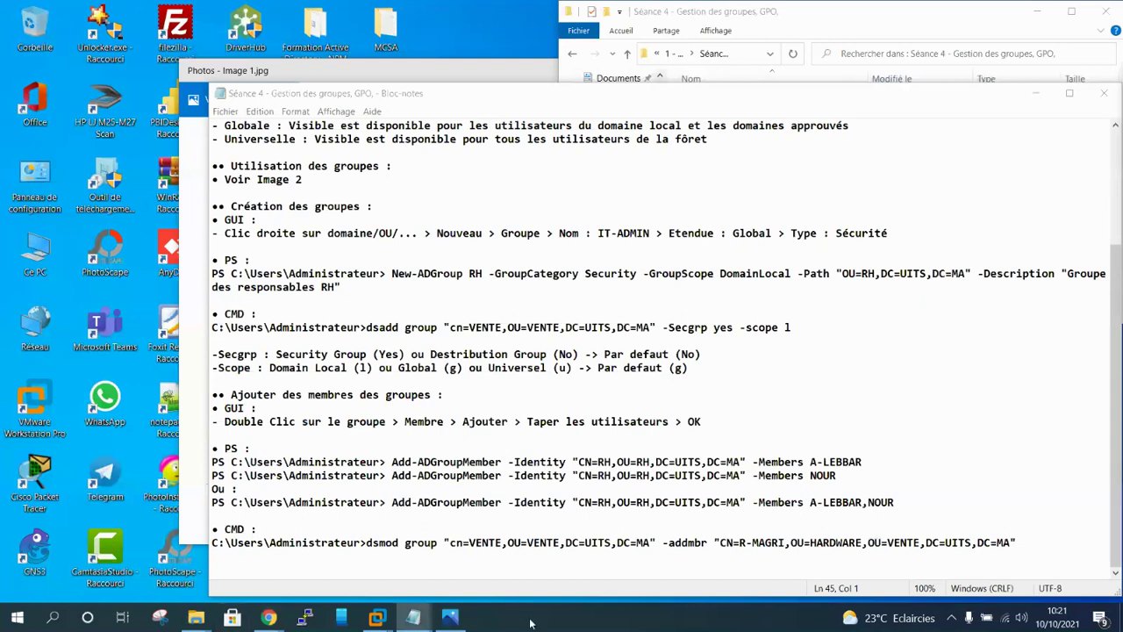
mouse_move(377, 617)
left_click(237, 524)
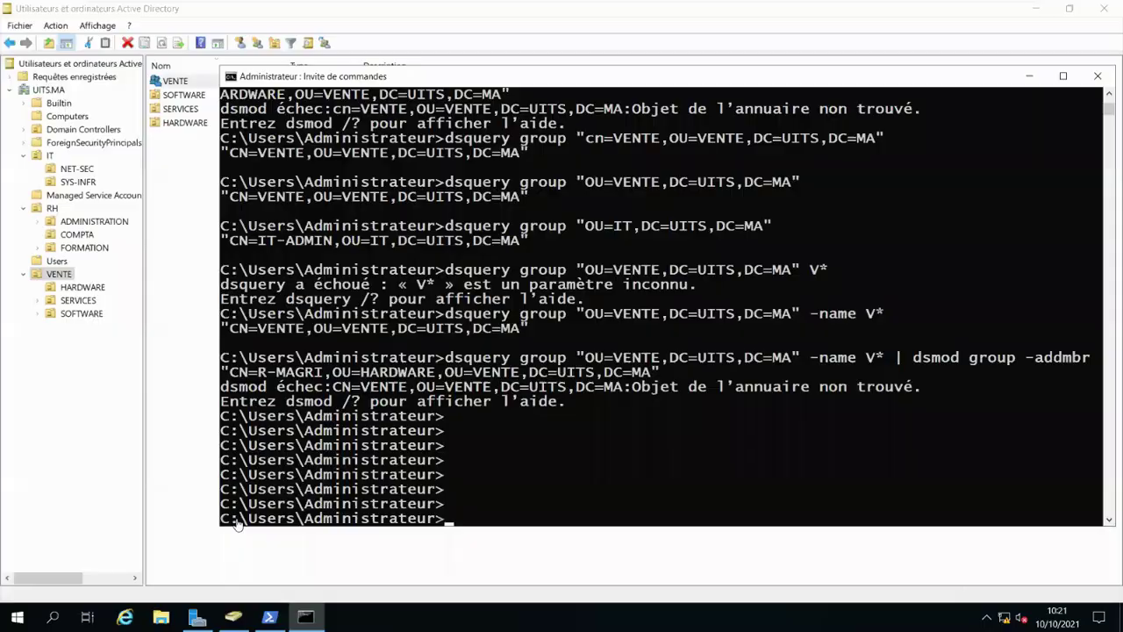
From IT-ADMIN's Membre de tab, look up groups matching 'Admin' with Vérifier les noms.
left_click(58, 156)
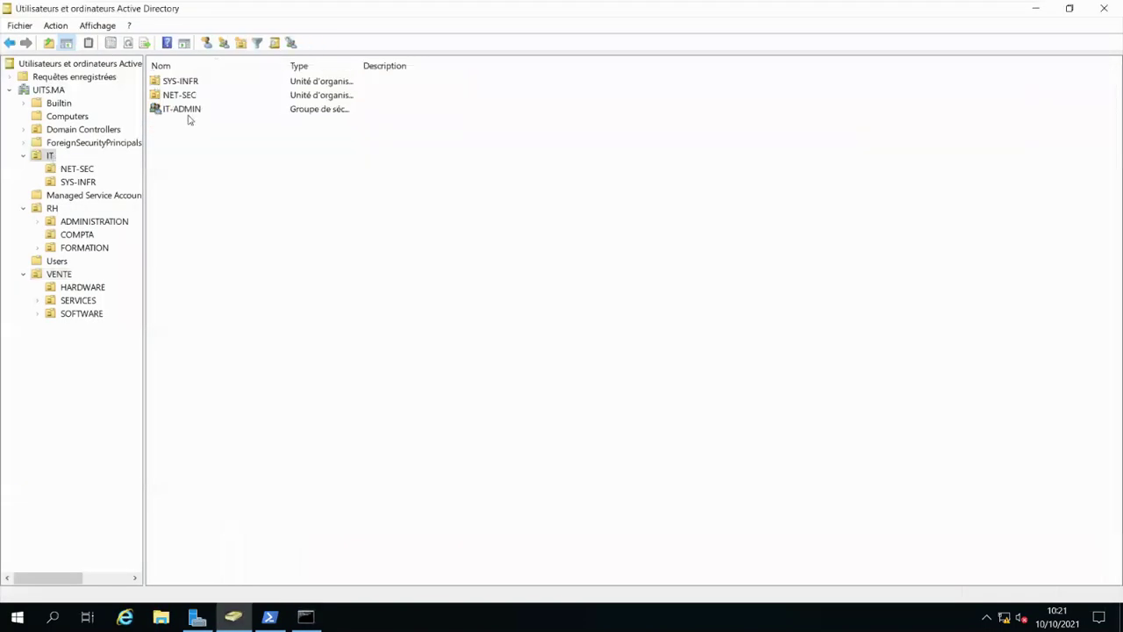
double_click(185, 110)
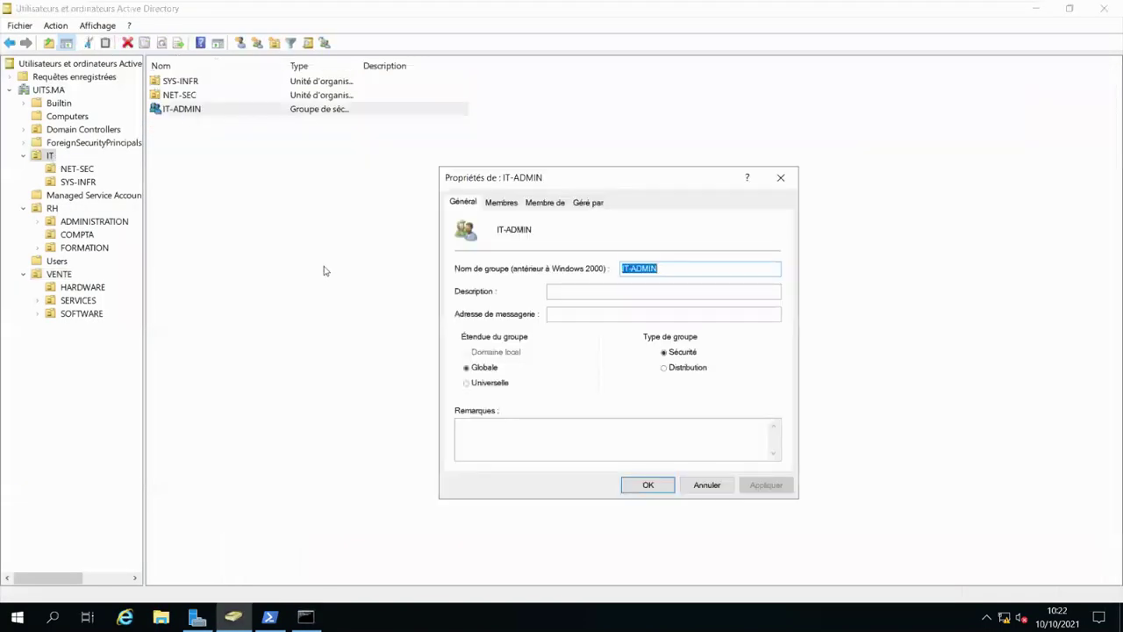
left_click(503, 205)
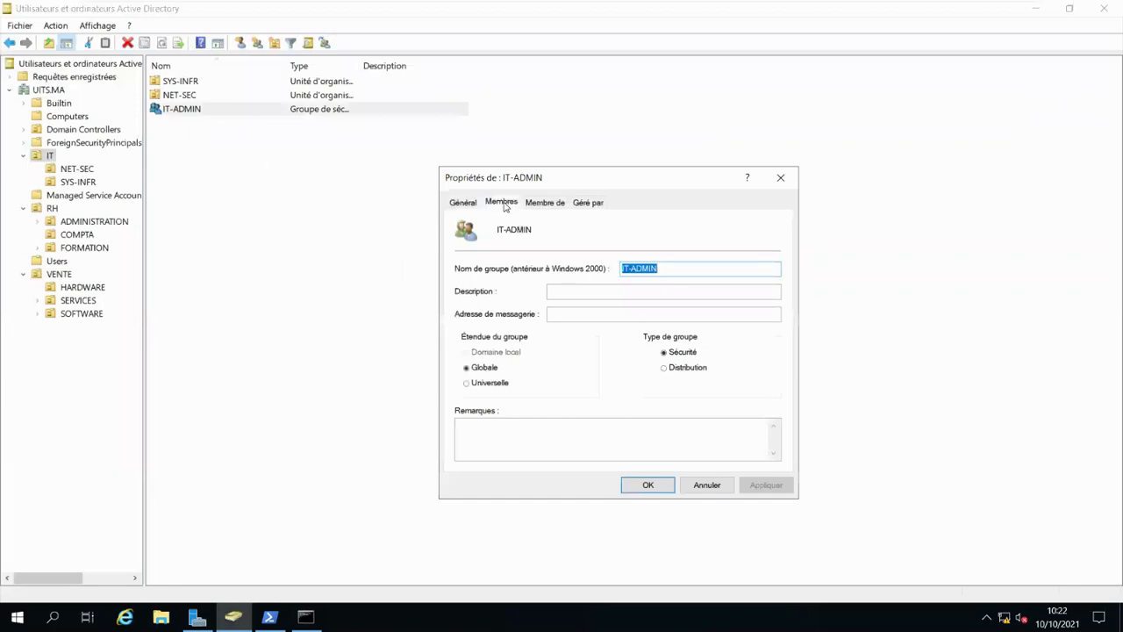
left_click(550, 206)
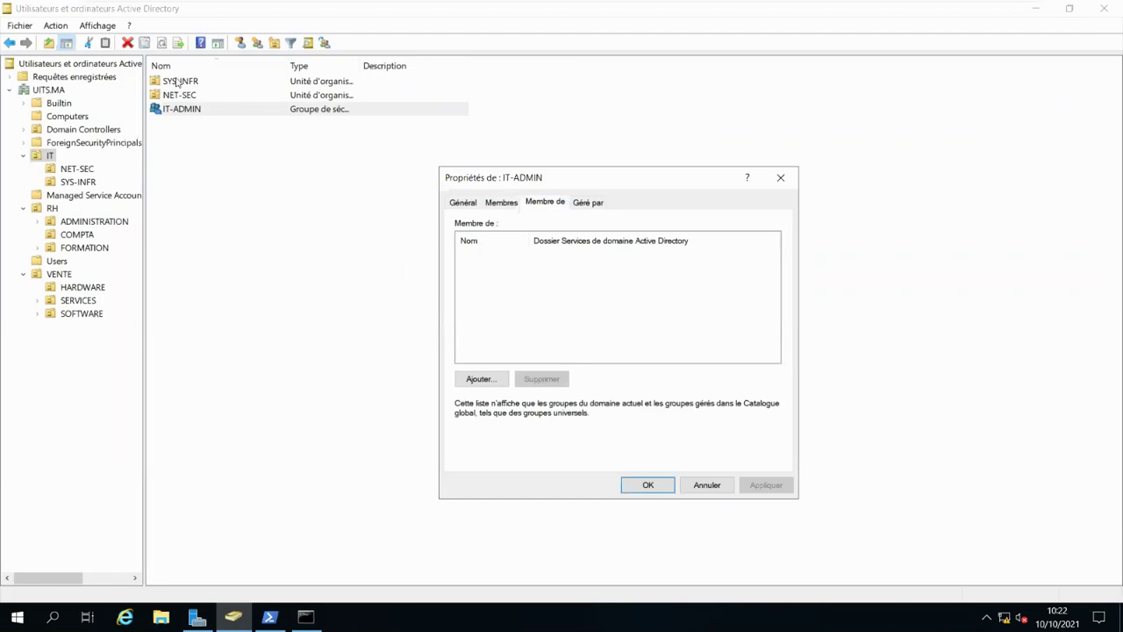
left_click(482, 379)
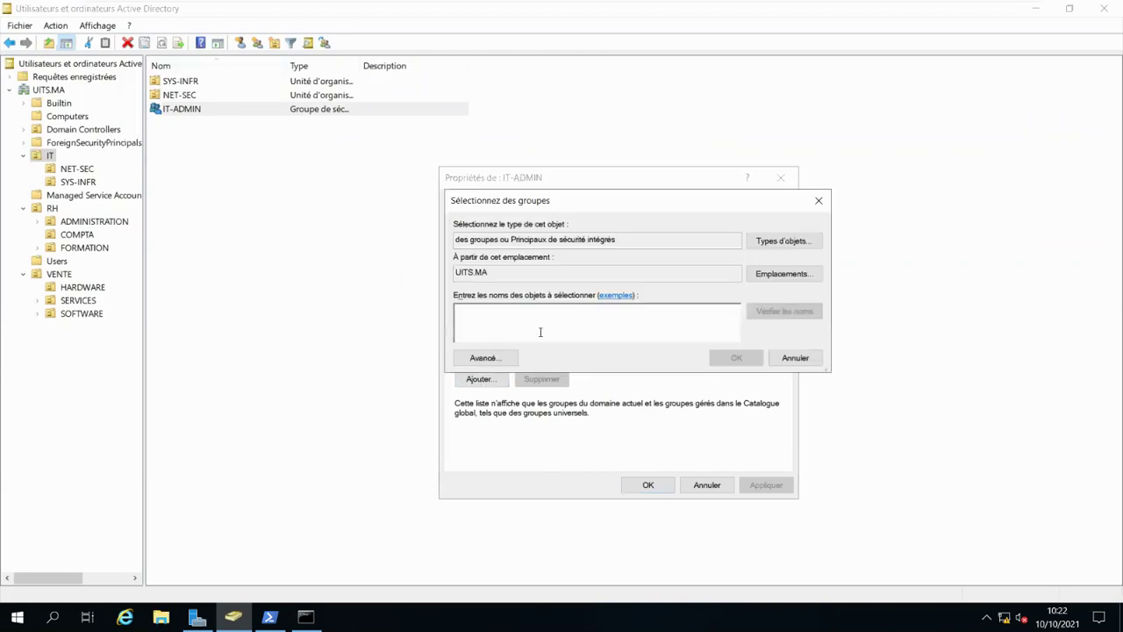
type("Admin")
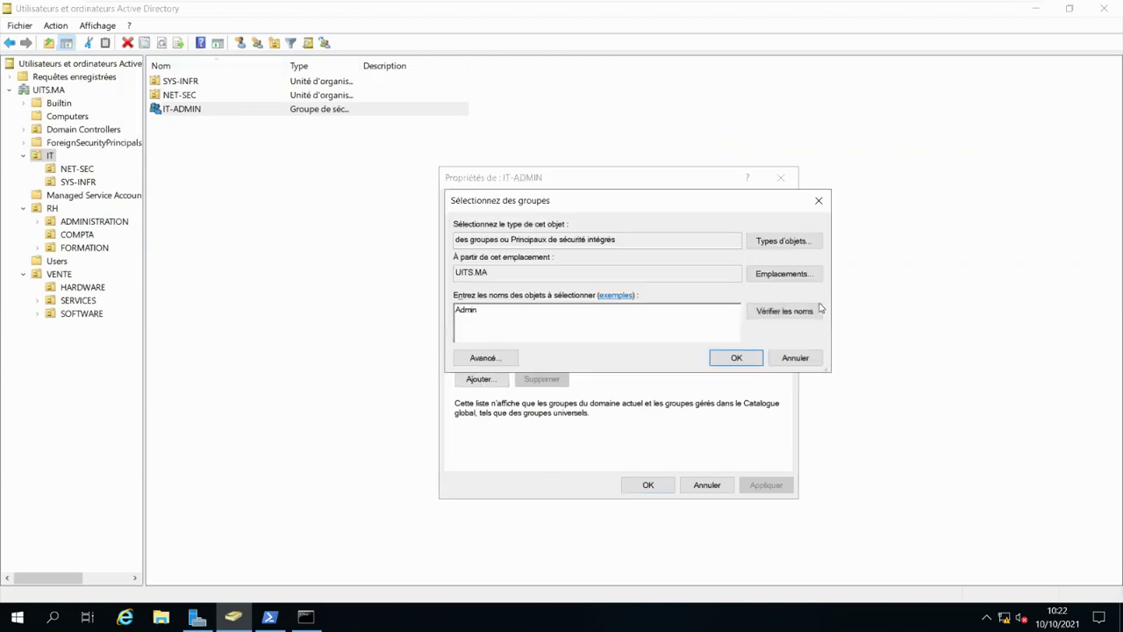
left_click(785, 310)
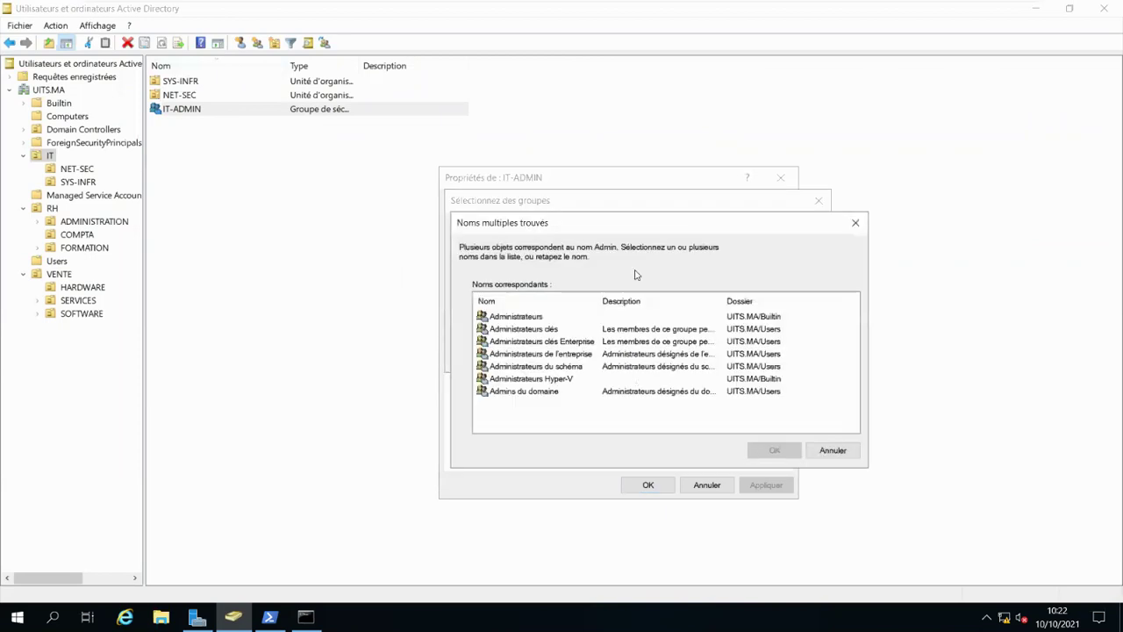
Select Administrateurs, Administrateurs de l'entreprise and Admins du domaine among the matching groups.
mouse_move(599, 301)
left_mouse_down()
mouse_move(655, 301)
mouse_move(583, 312)
left_mouse_up()
left_click(540, 317)
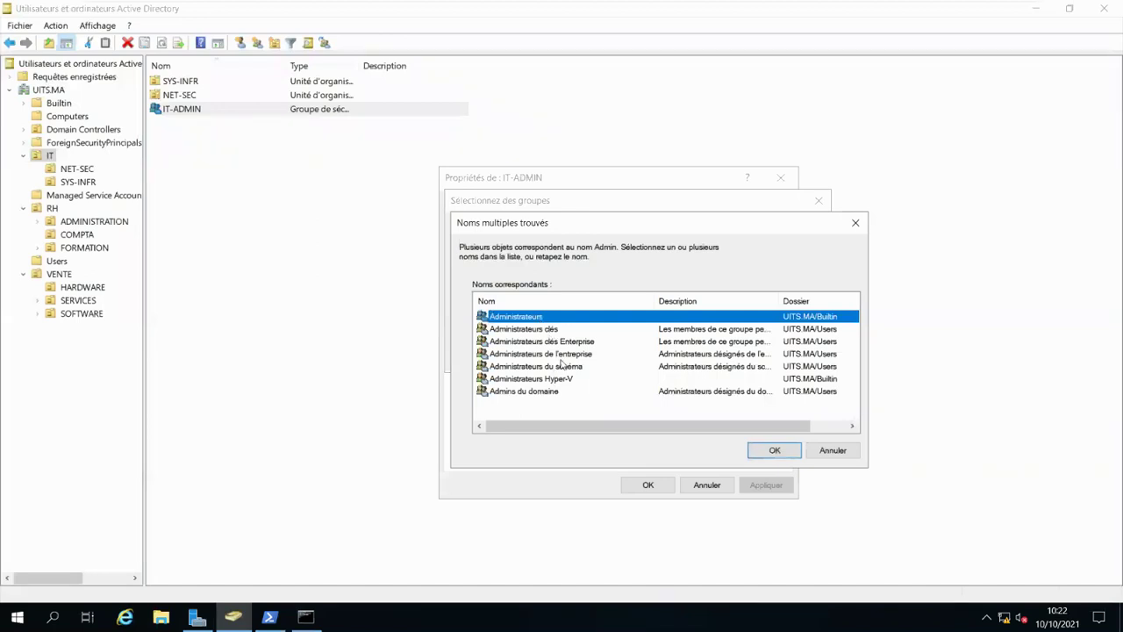
left_click(552, 355)
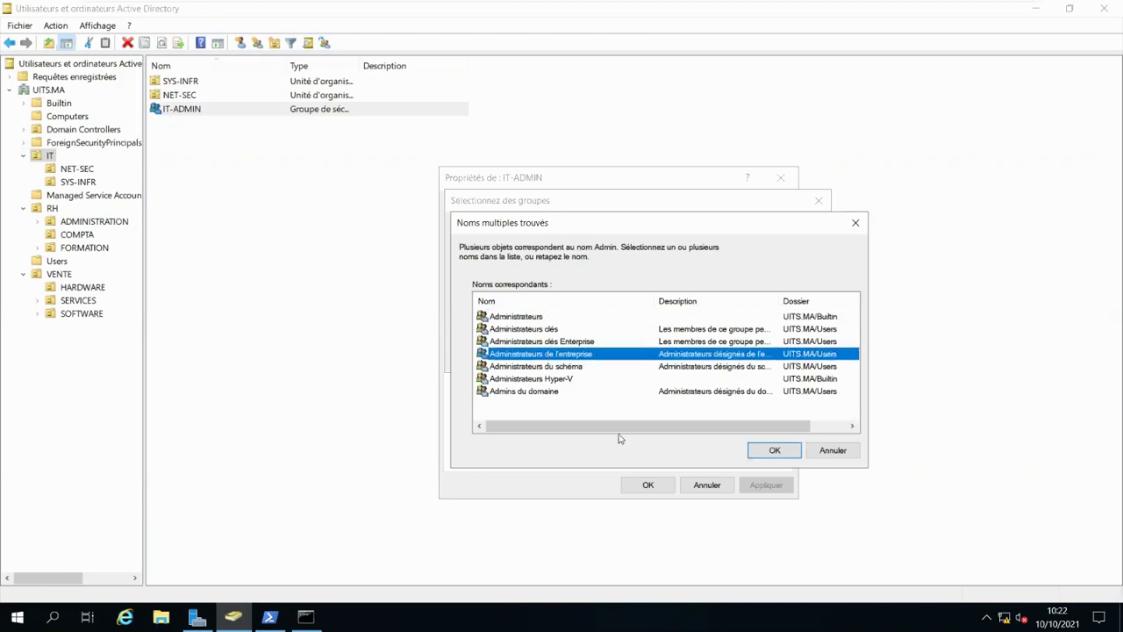
left_click(528, 392)
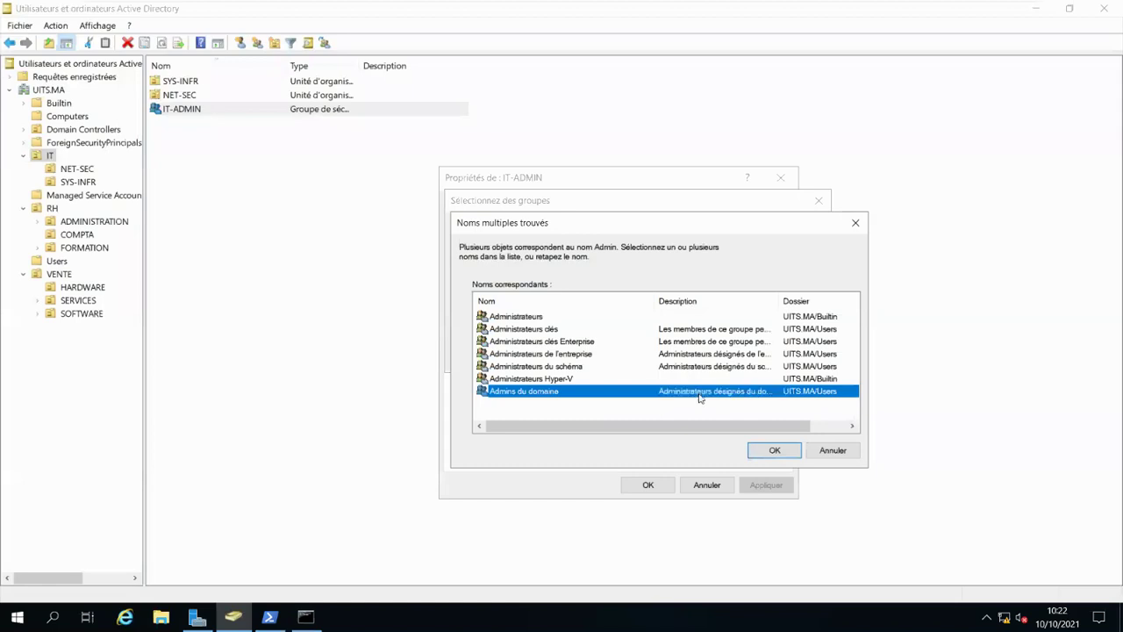
left_click(558, 380)
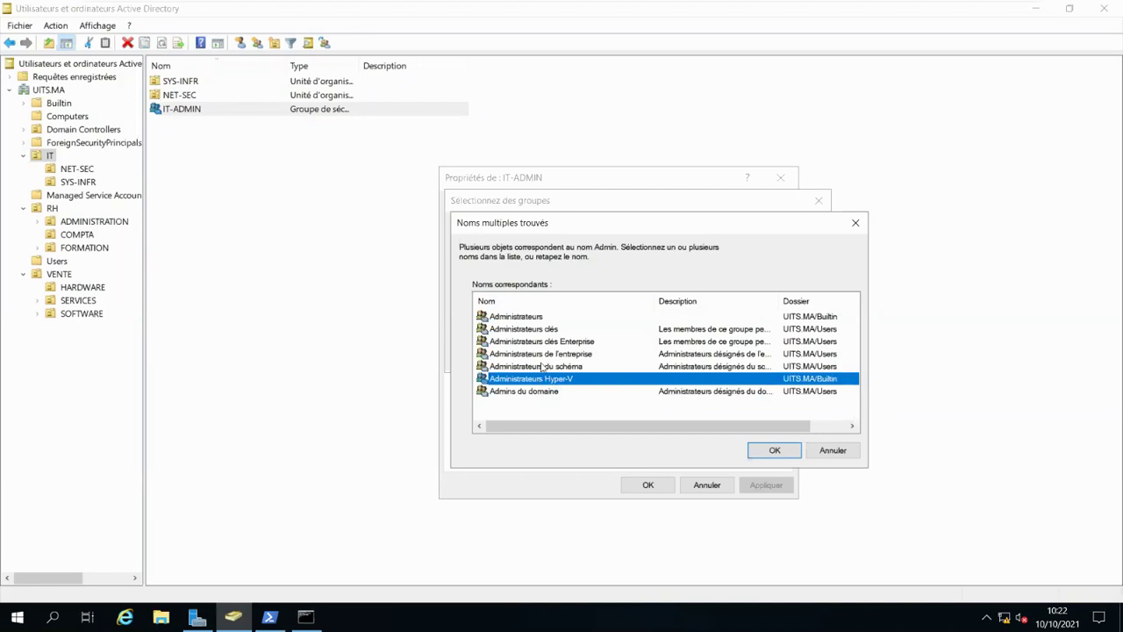
left_click(542, 366)
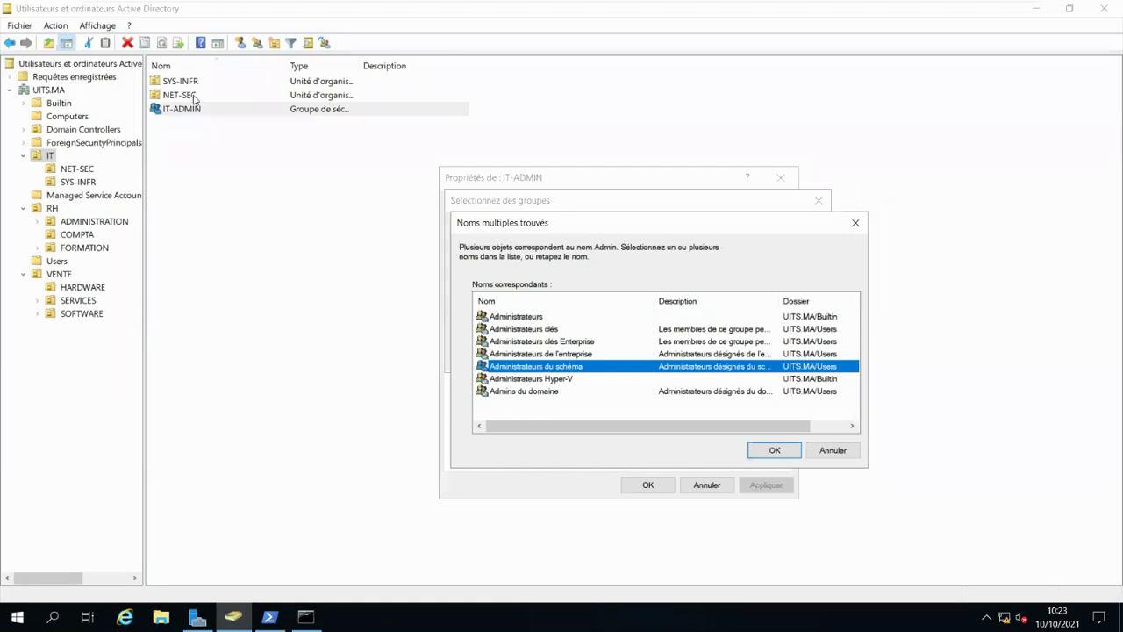
left_click(524, 318)
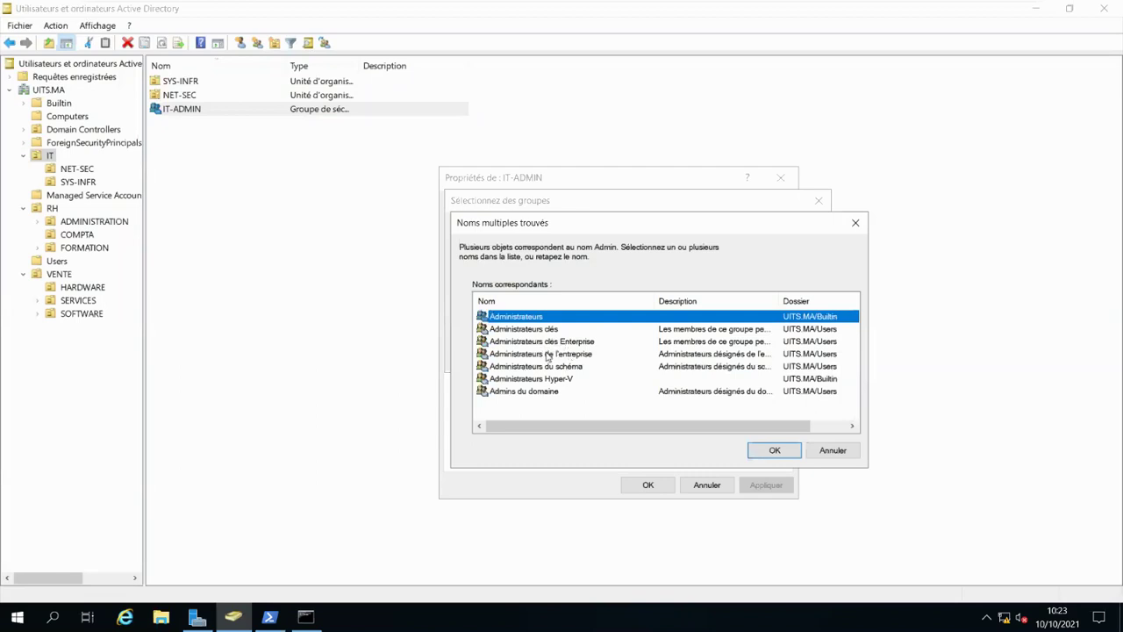
left_click(547, 354, "ctrl")
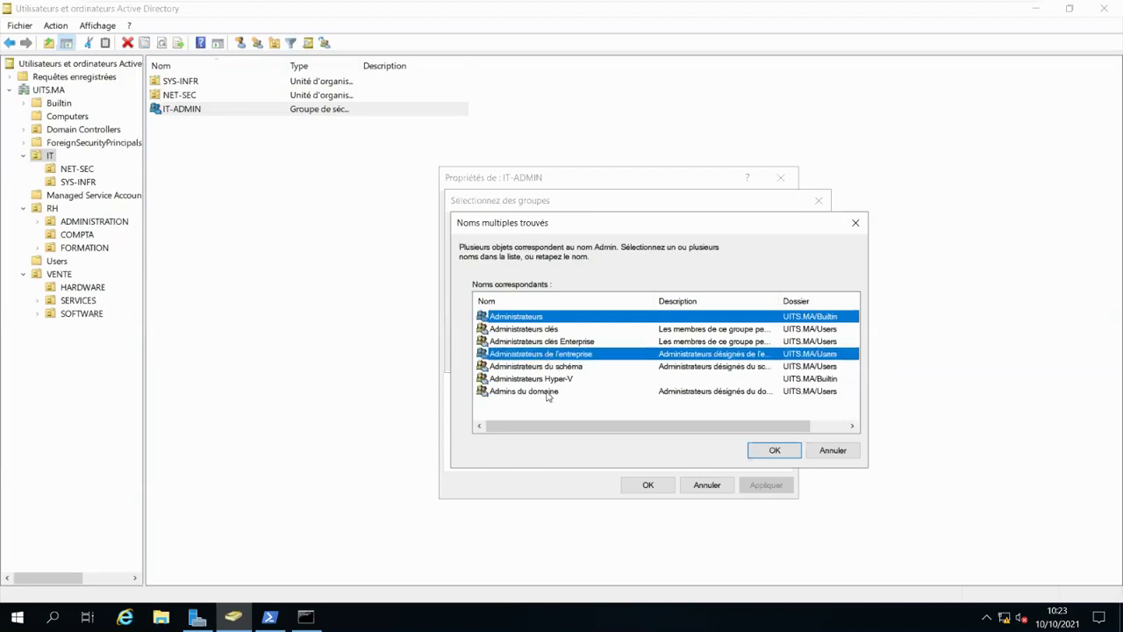
left_click(549, 393, "ctrl")
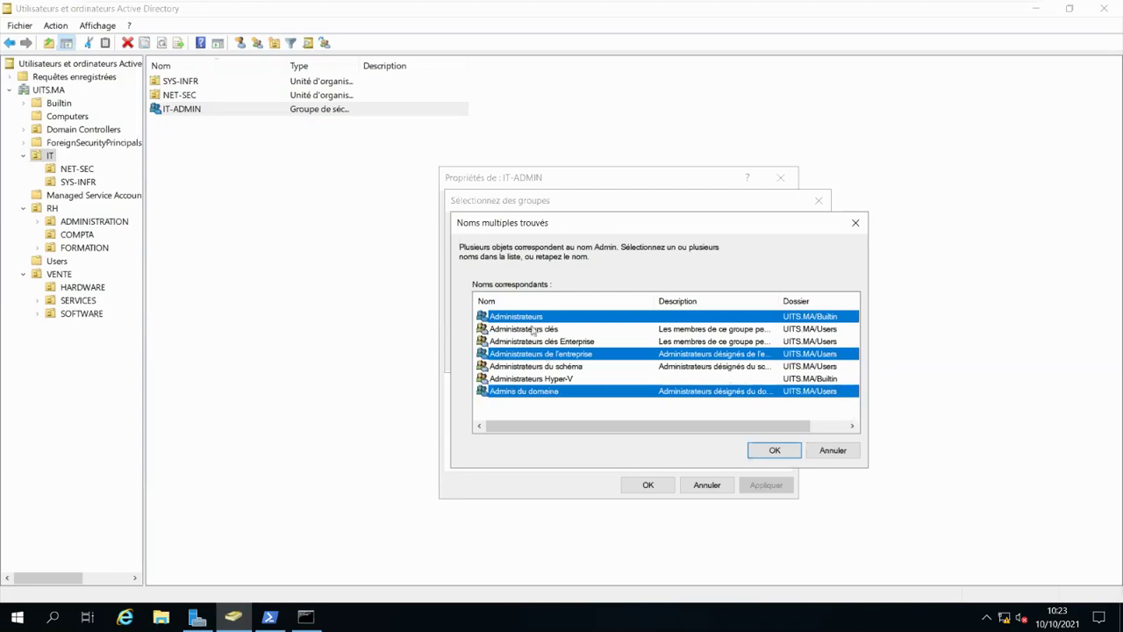
Confirm the three groups for IT-ADMIN, save its properties, and show the RH unit.
left_click(774, 449)
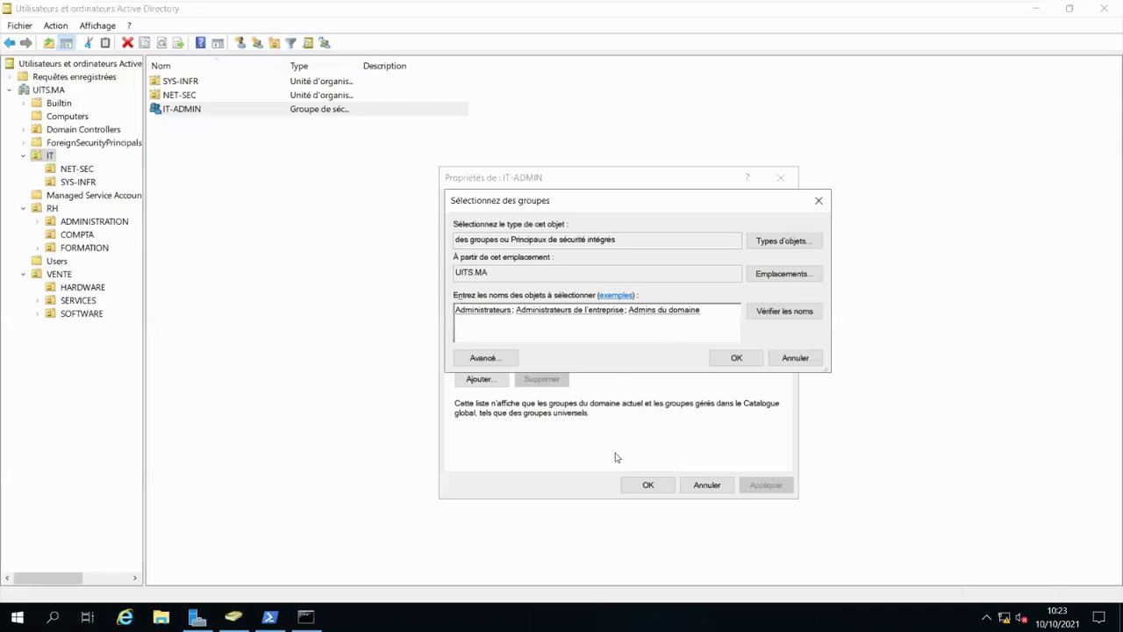
left_click(736, 358)
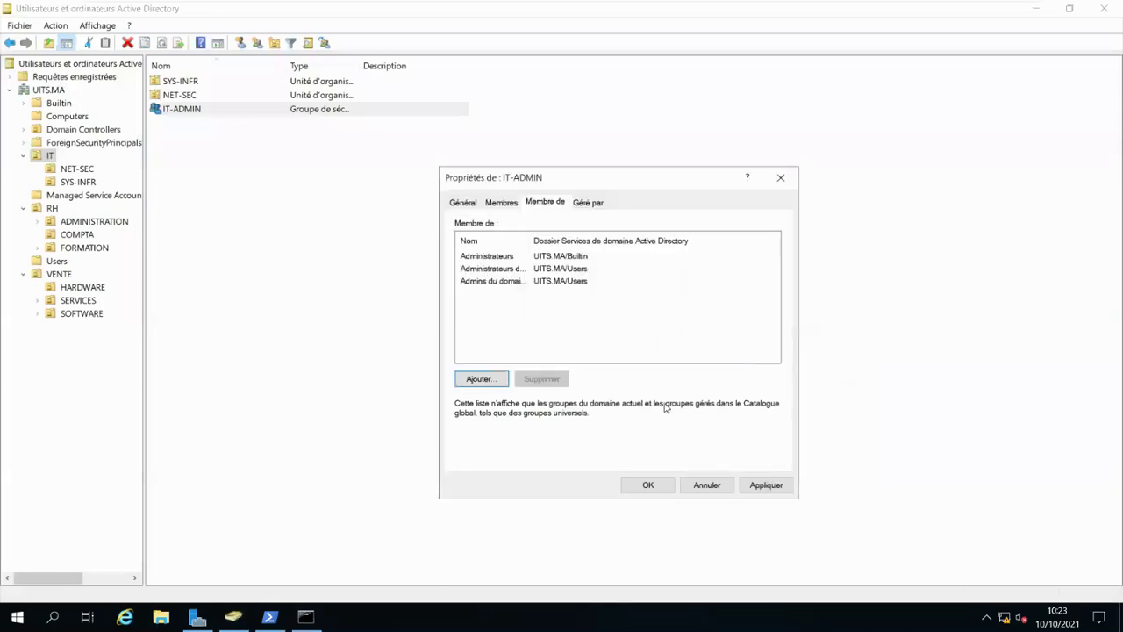
left_click(650, 488)
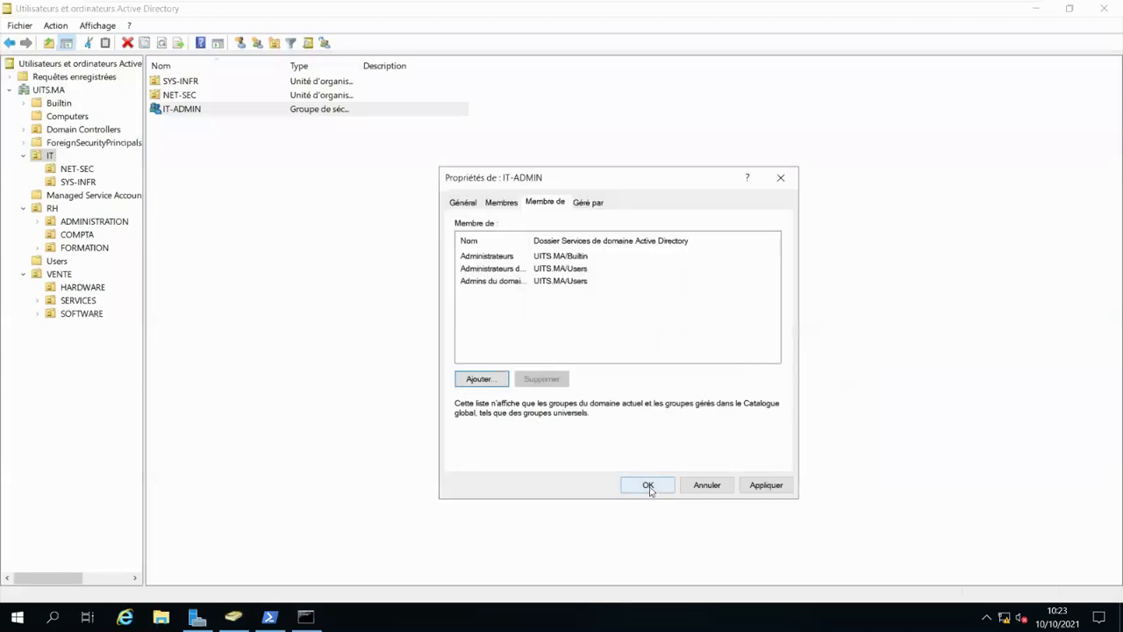
left_click(269, 221)
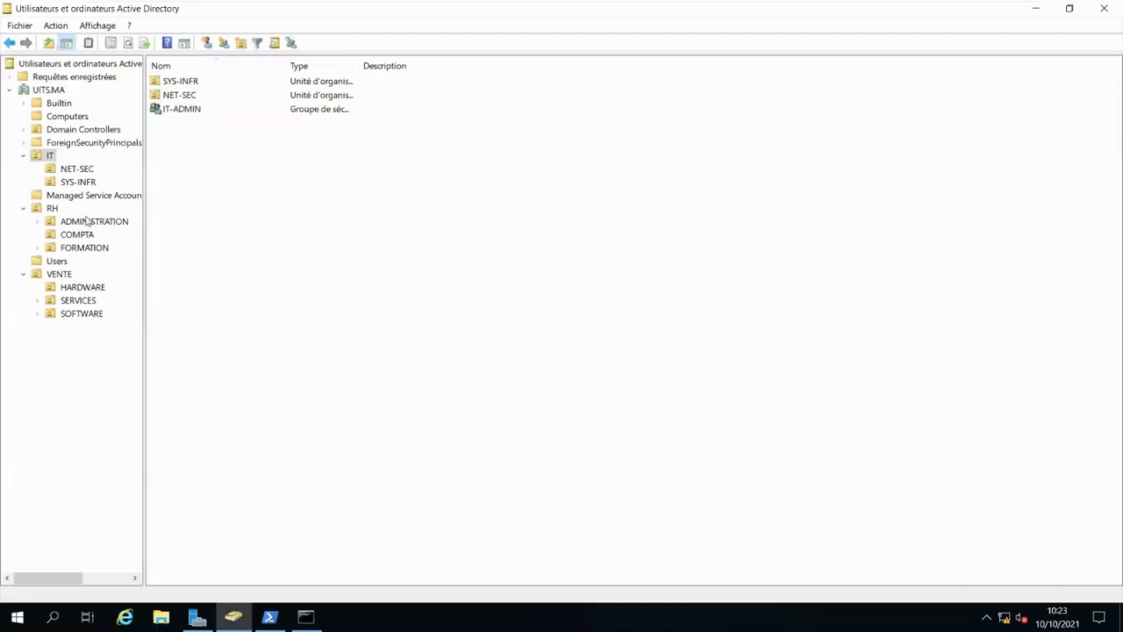
left_click(48, 209)
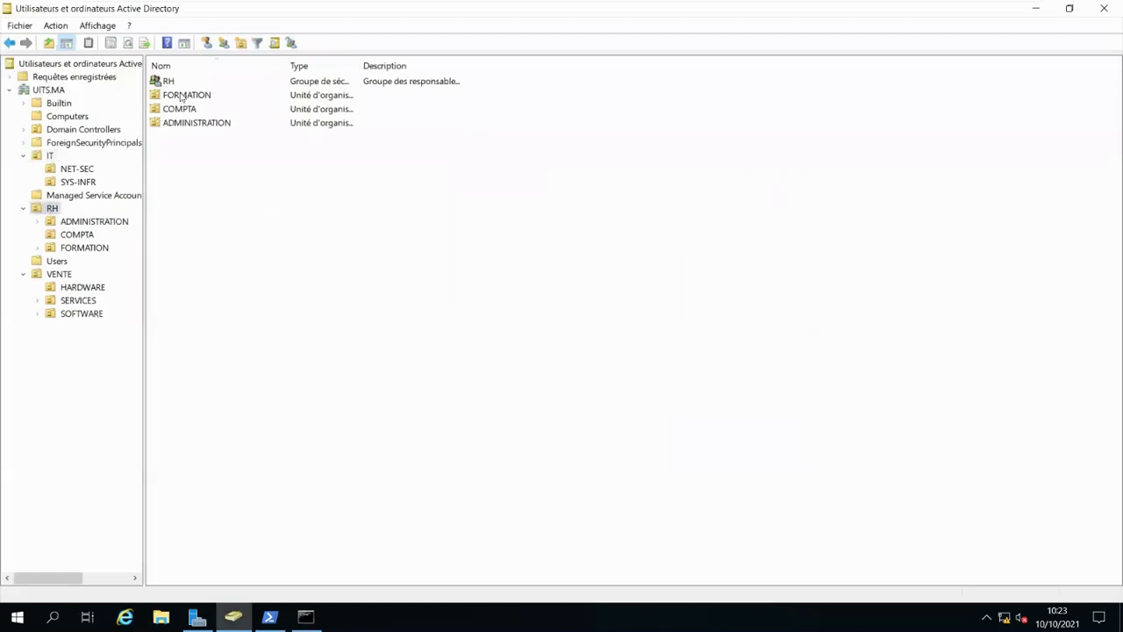
double_click(166, 83)
left_click(501, 203)
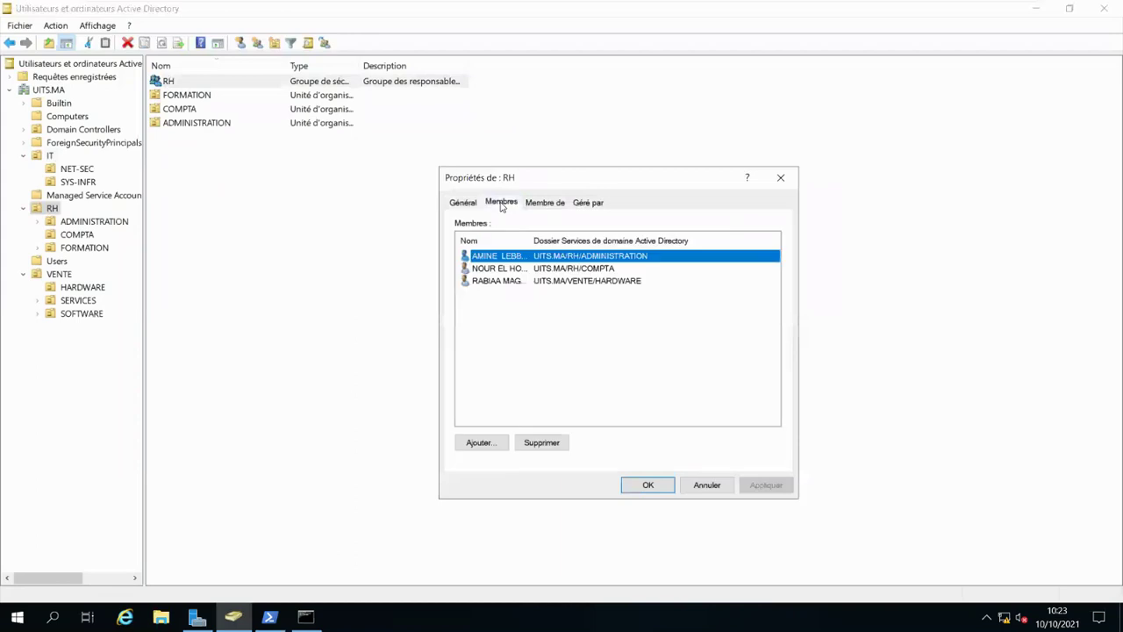
left_click(532, 298)
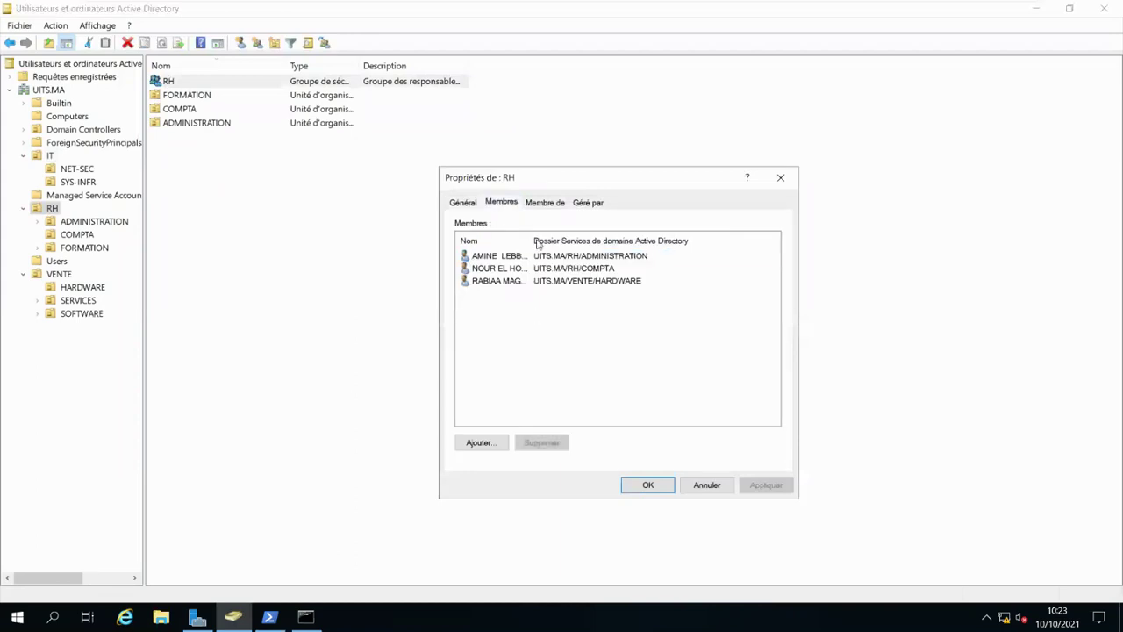
left_click_drag(530, 239, 594, 240)
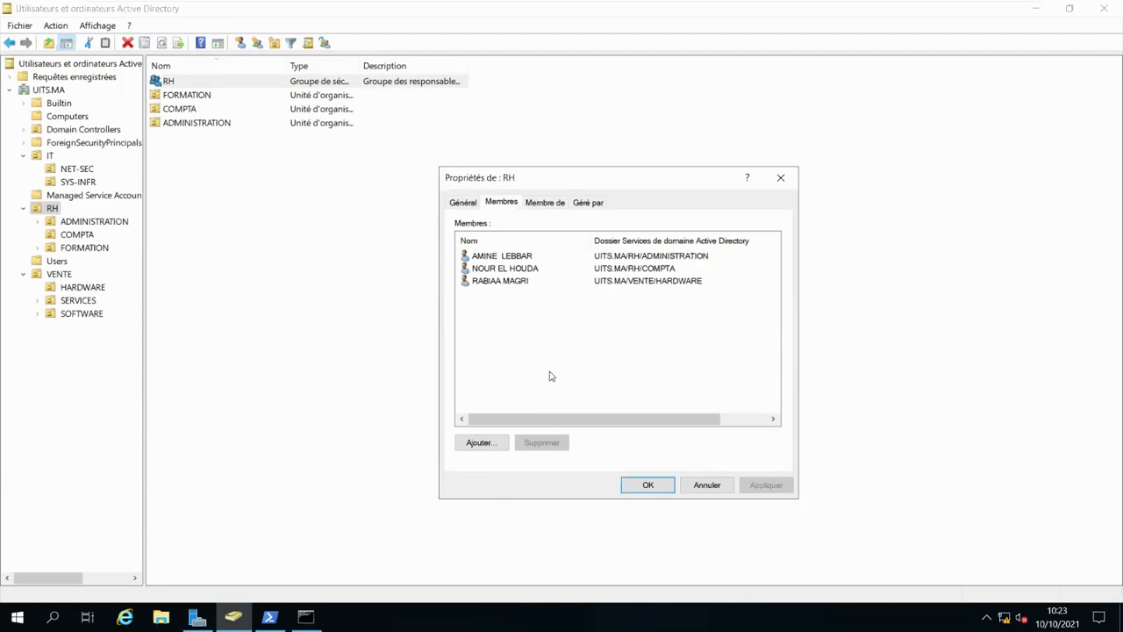
left_click(781, 179)
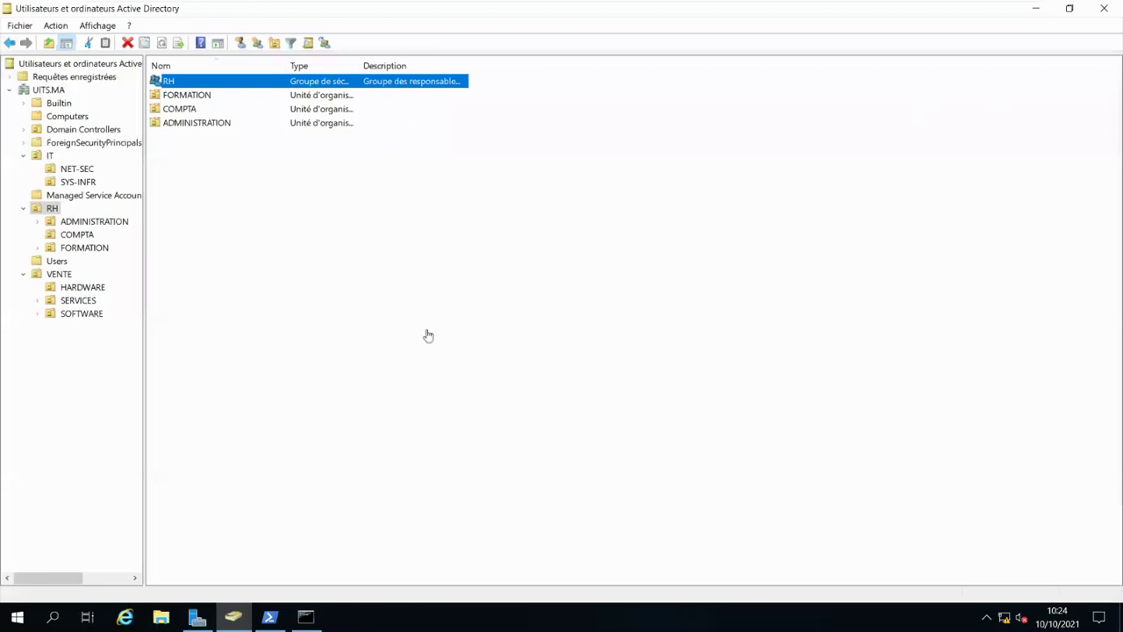
mouse_move(803, 5)
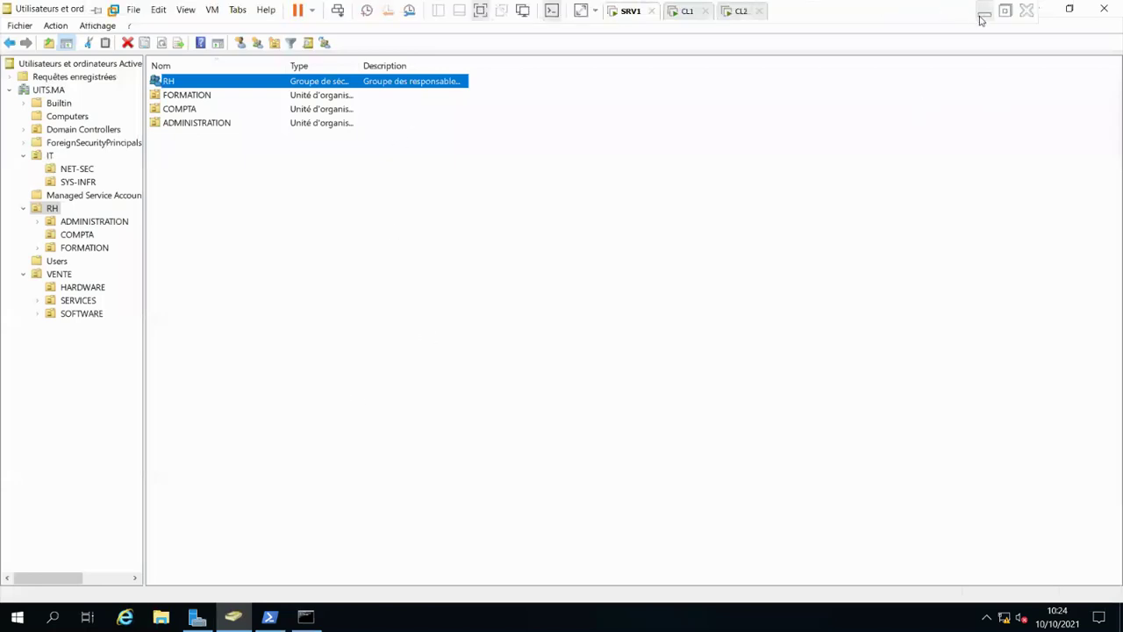
Append the heading 'Afficher les utilisateurs des groupes et aussi des informations sur des groupes :' to the Notepad notes.
left_click(984, 8)
left_click(254, 575)
type("•• Aff")
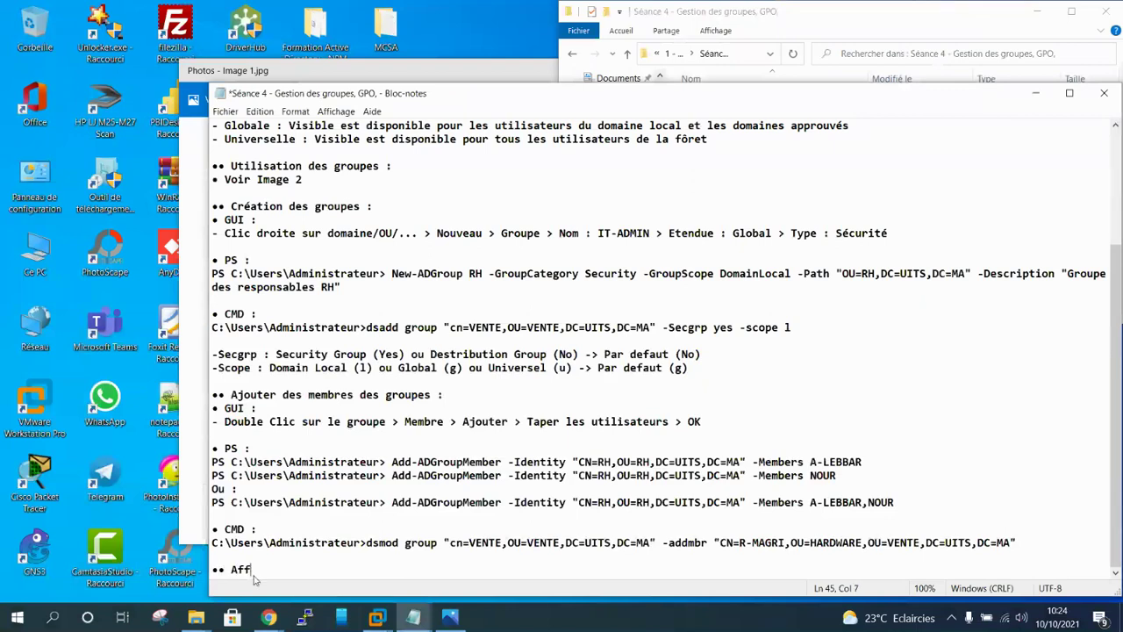
type("icher les utilisa")
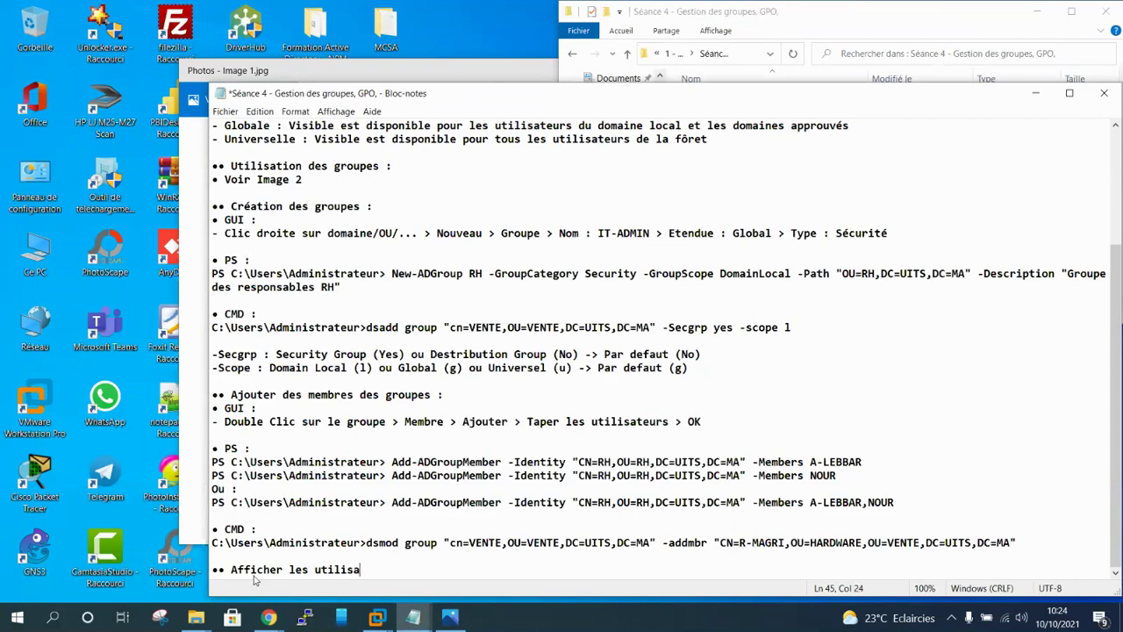
type("teurs des groupes")
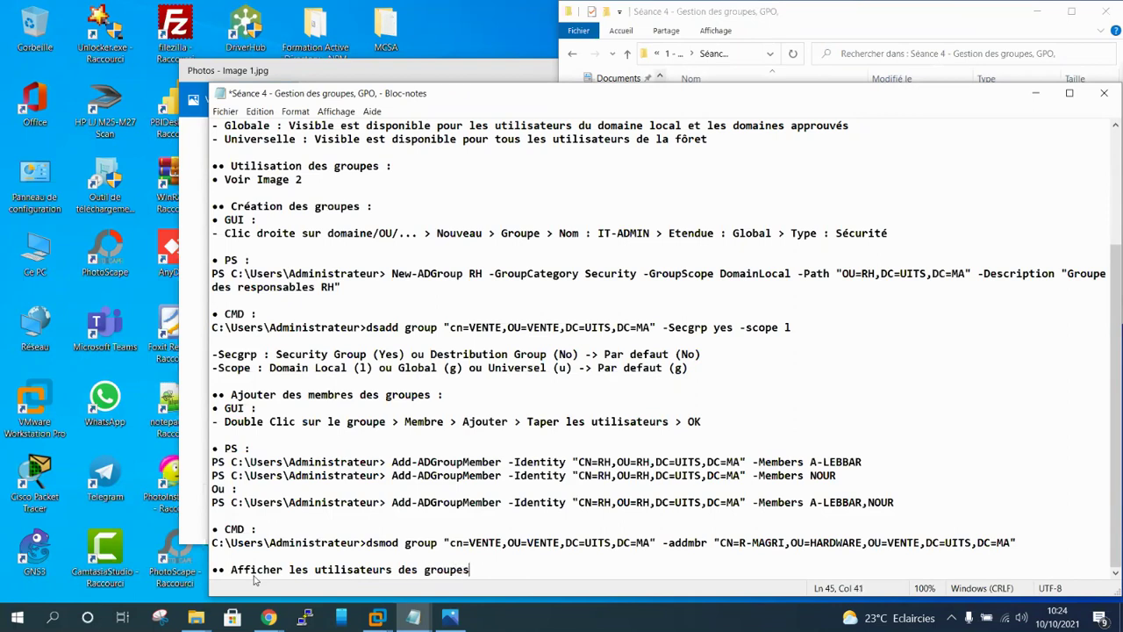
type(" et aussir")
key("BackSpace")
type("des informations s")
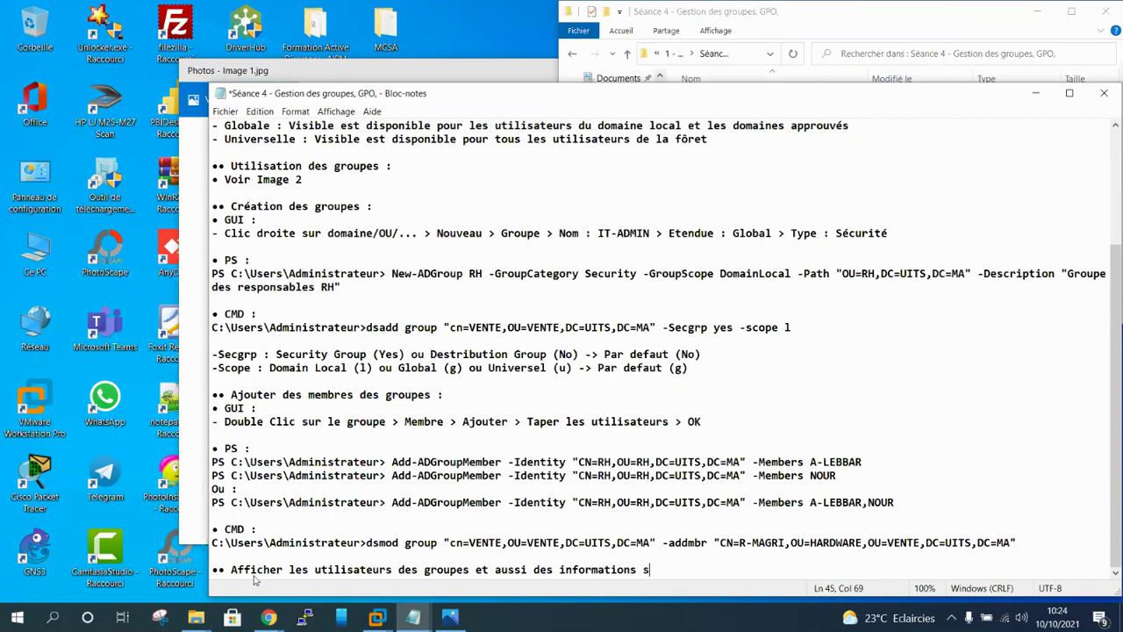
type("ur des groupes :")
key("Return")
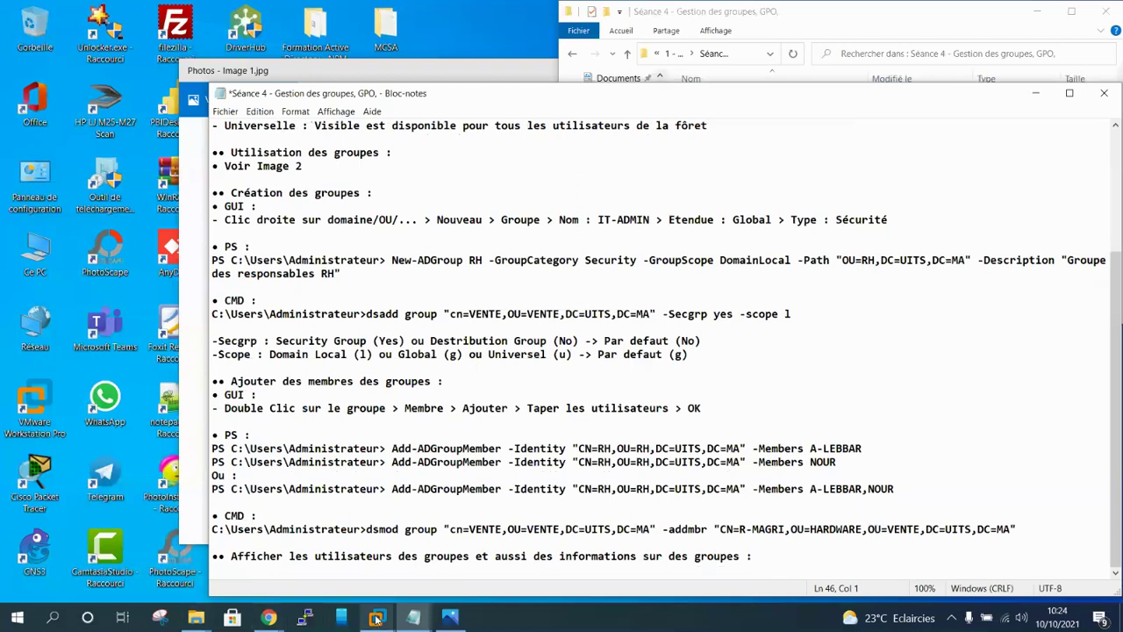
Back in the directory console, open the IT-ADMIN group's properties from the IT unit.
mouse_move(379, 619)
left_click(263, 529)
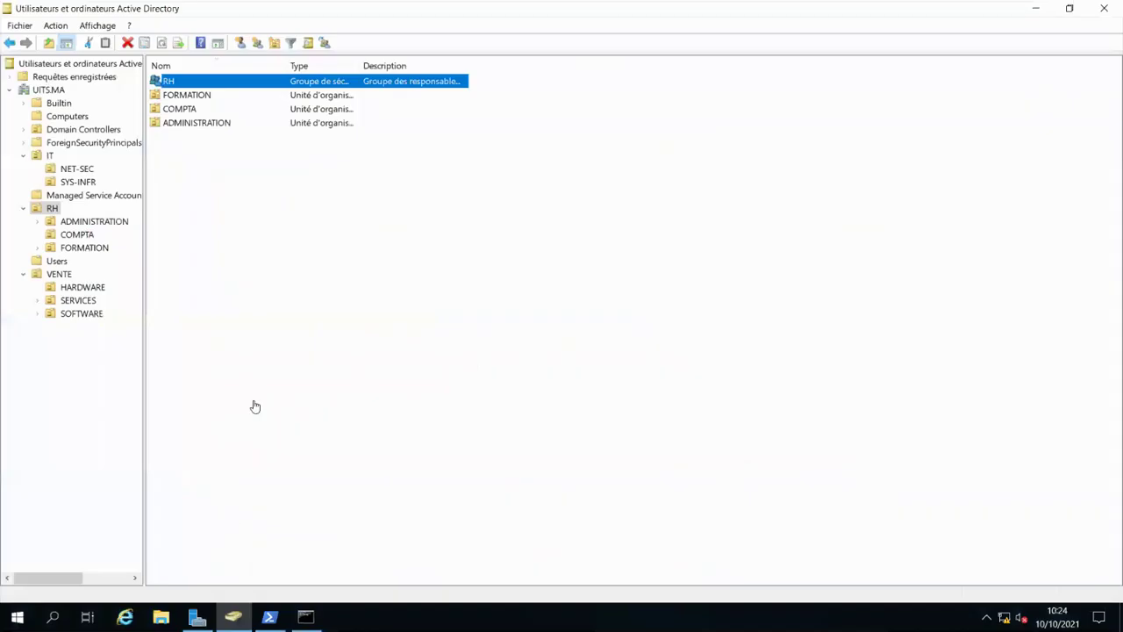
double_click(45, 157)
left_click(178, 111)
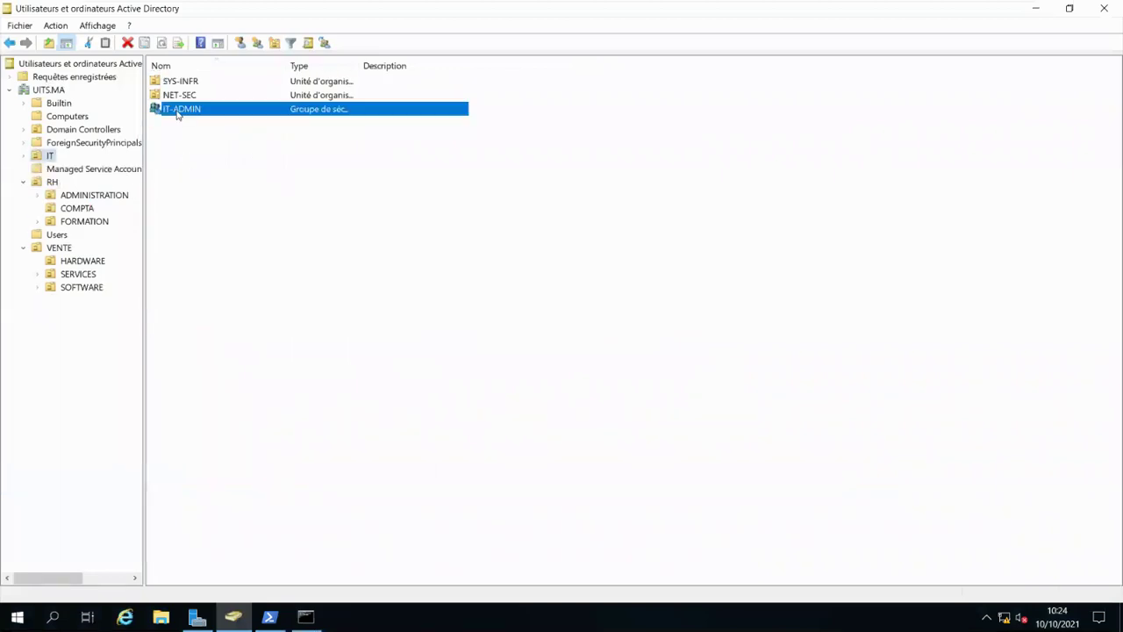
double_click(178, 111)
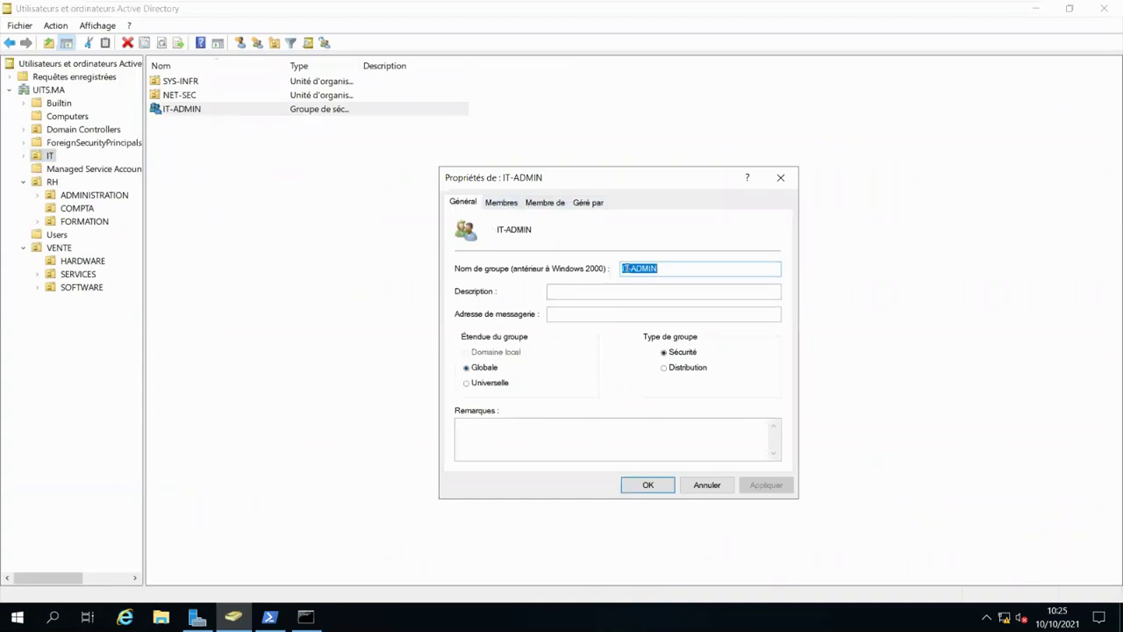
Enter the description 'Groupes des administrateurs IT' and apply it.
left_click(579, 292)
type("G")
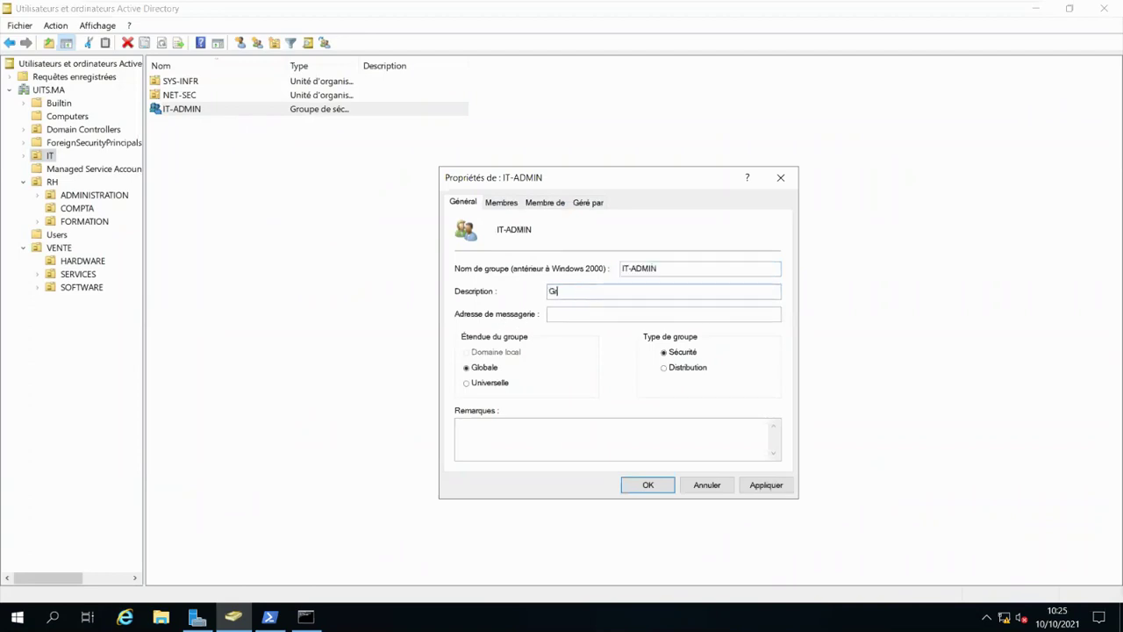
type("roupes des administrateurs IT")
left_click(775, 488)
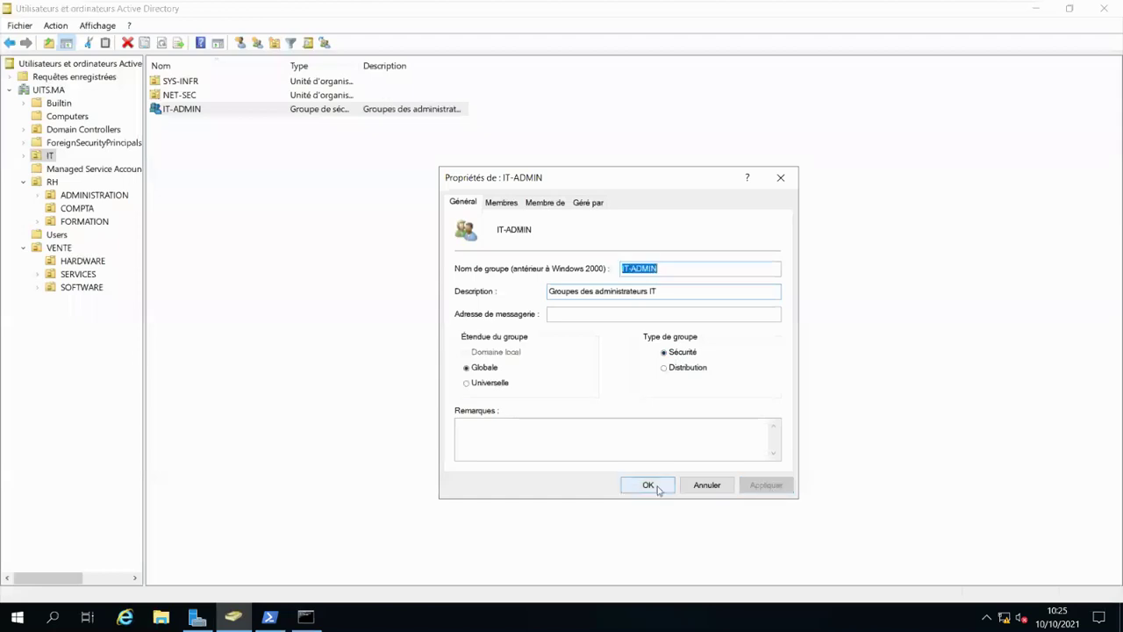
On the Géré par tab, search by name and select the NET-SEC user as manager.
left_click(501, 203)
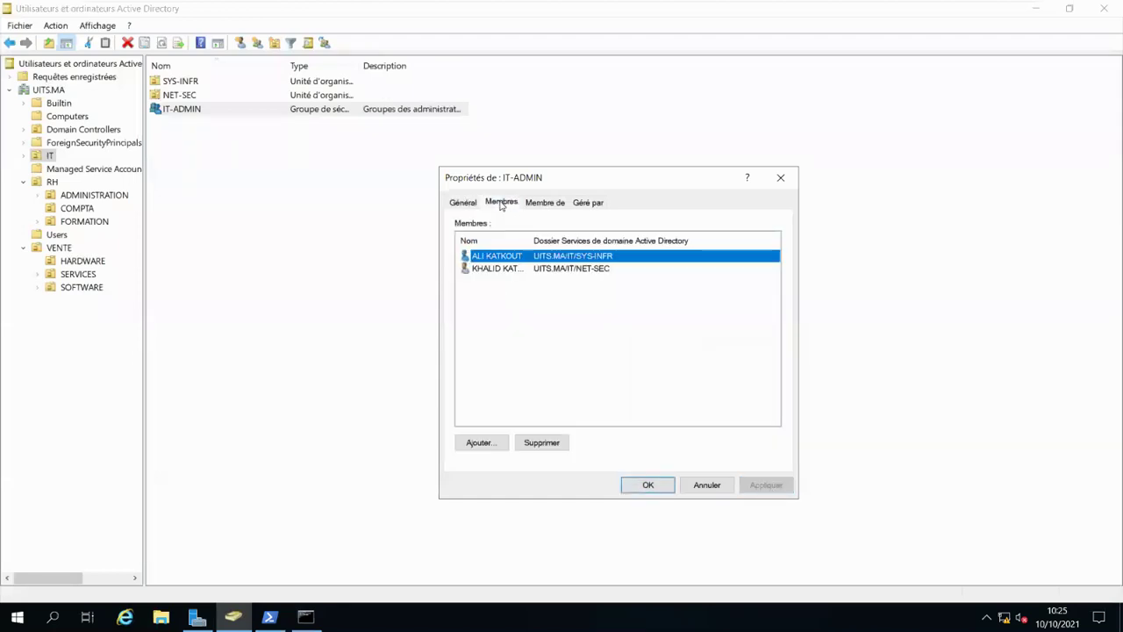
left_click(548, 204)
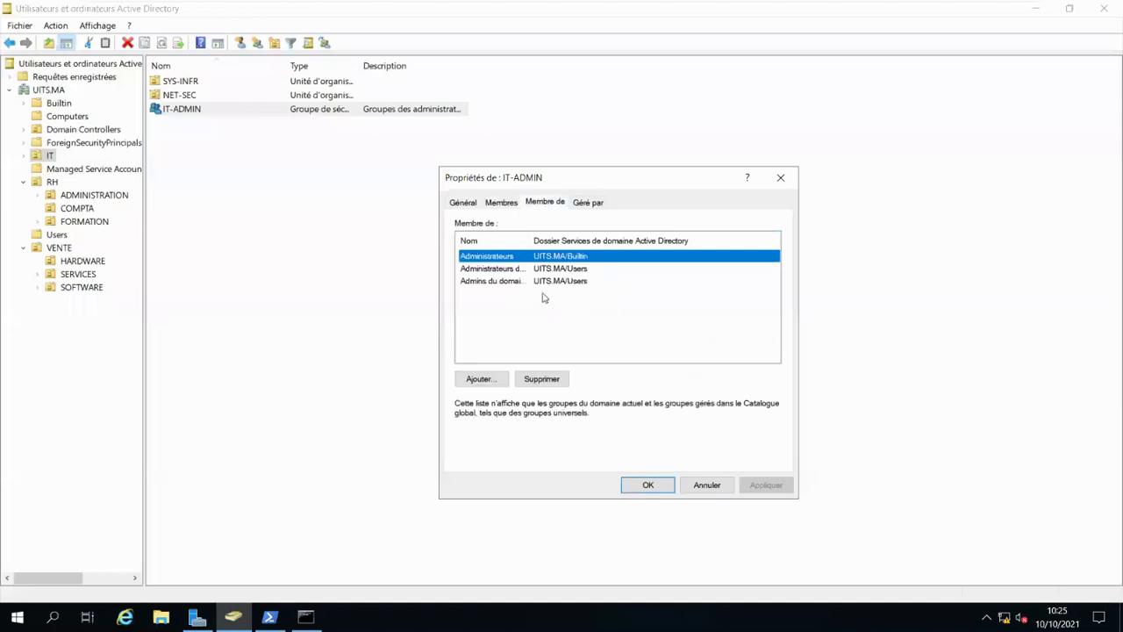
left_click(594, 203)
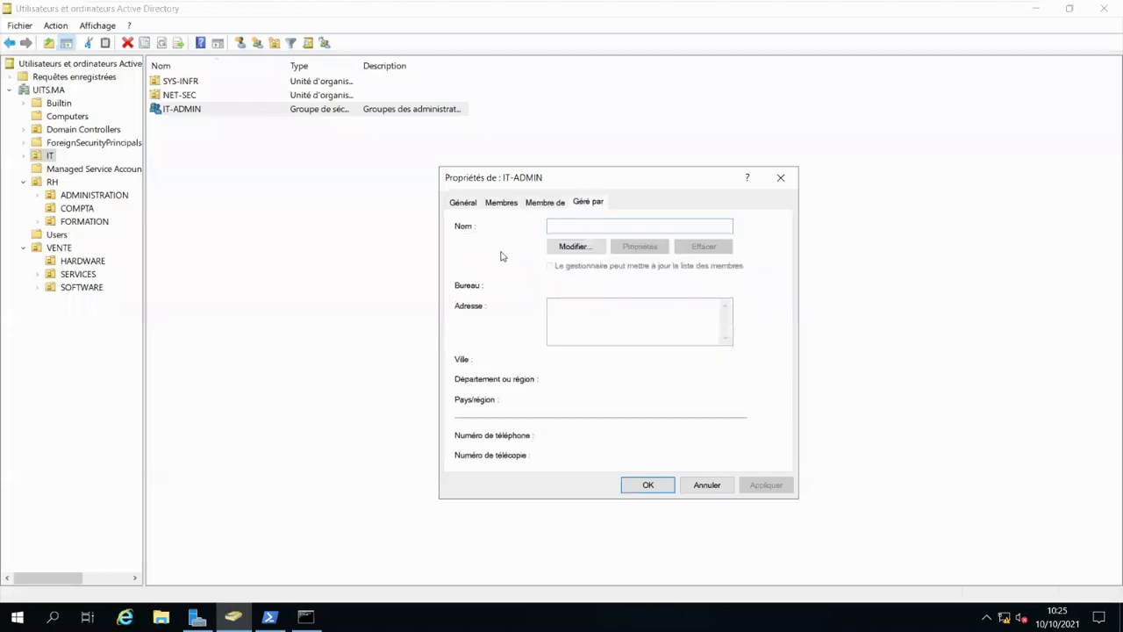
left_click(574, 249)
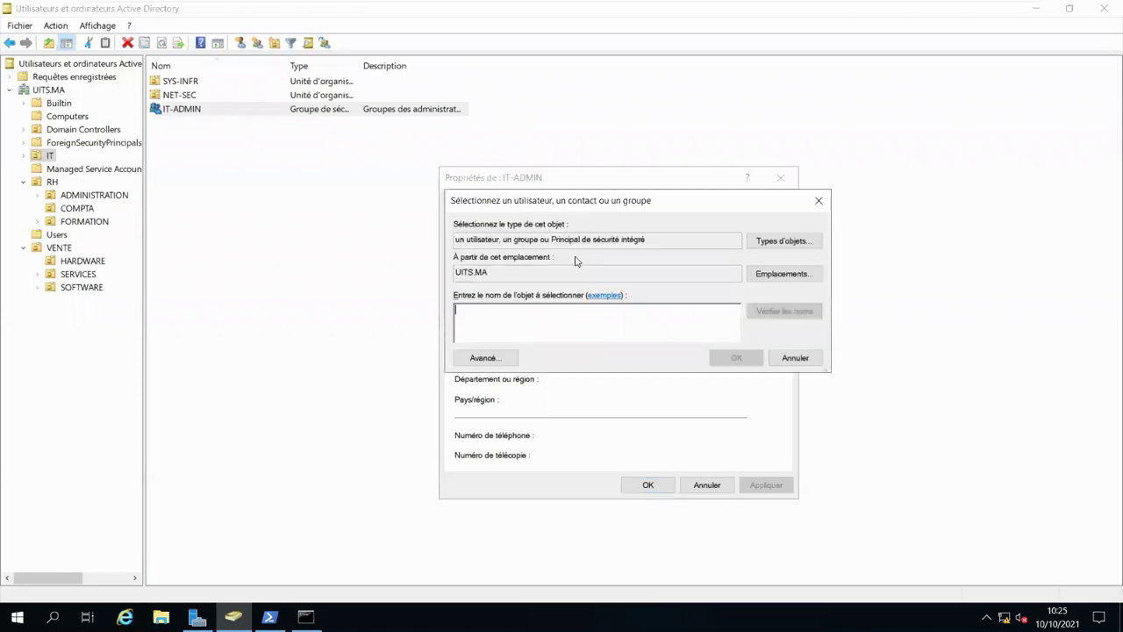
type("Kha")
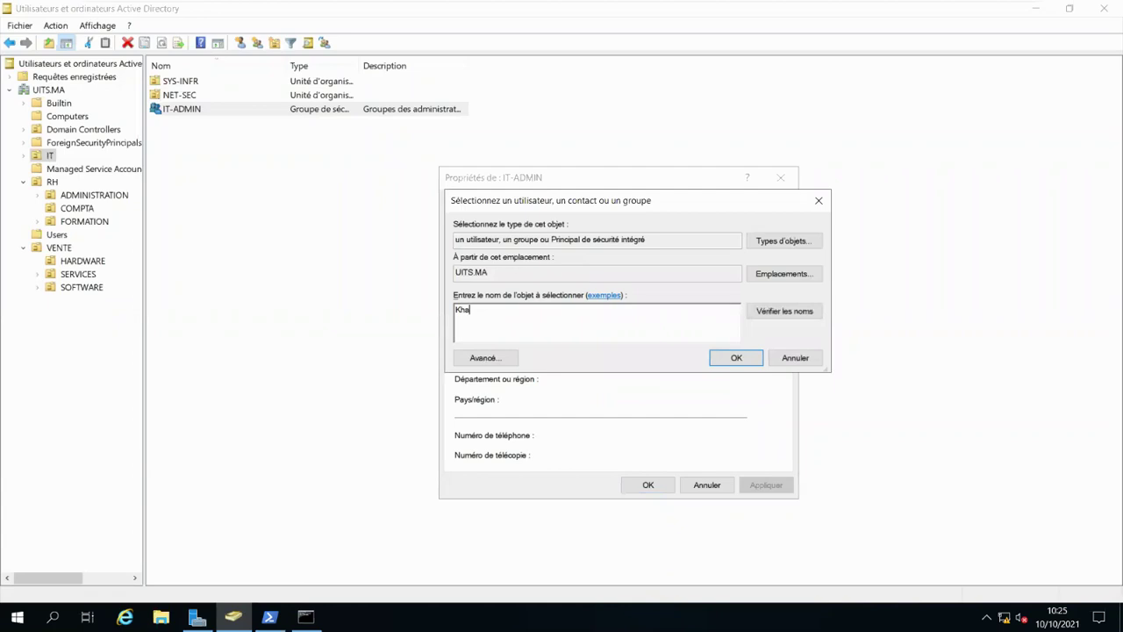
left_click(794, 314)
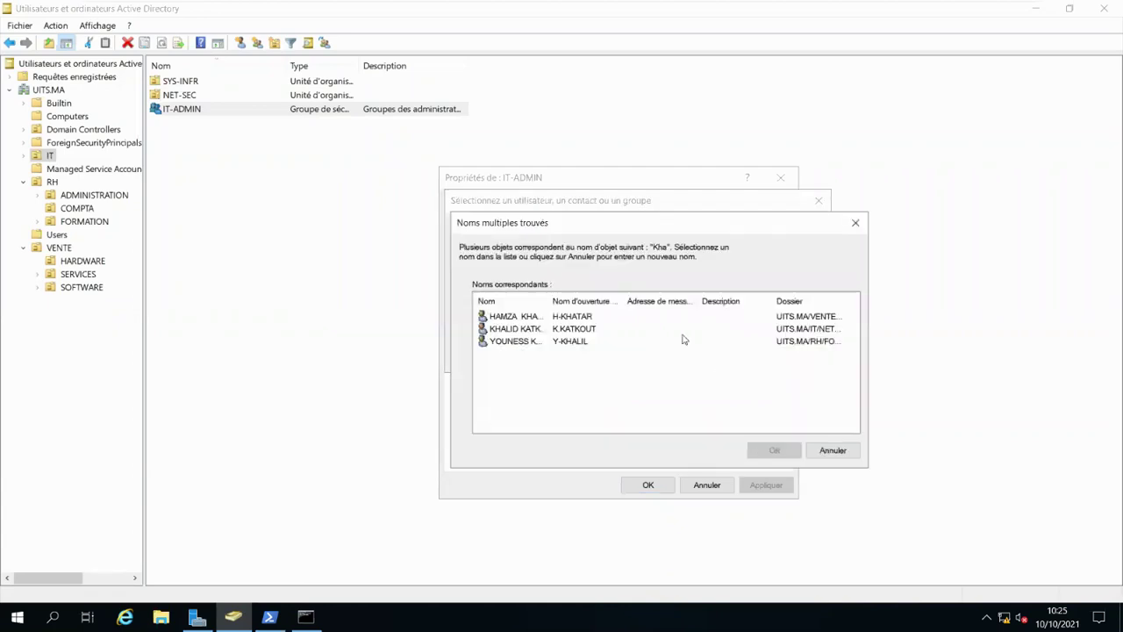
left_click(519, 330)
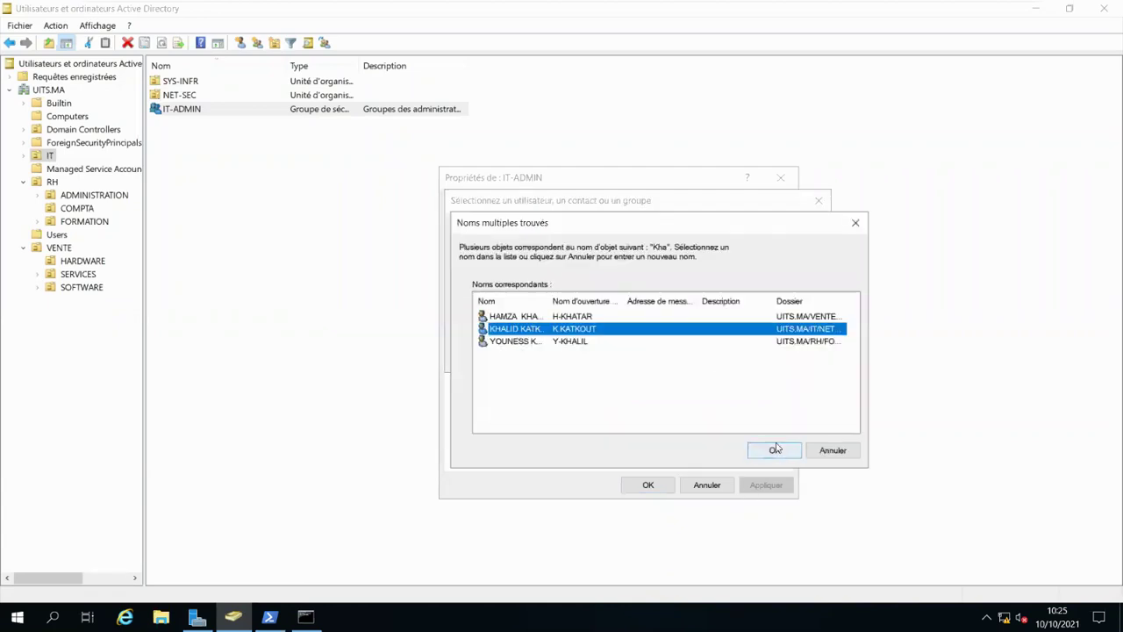
left_click(775, 450)
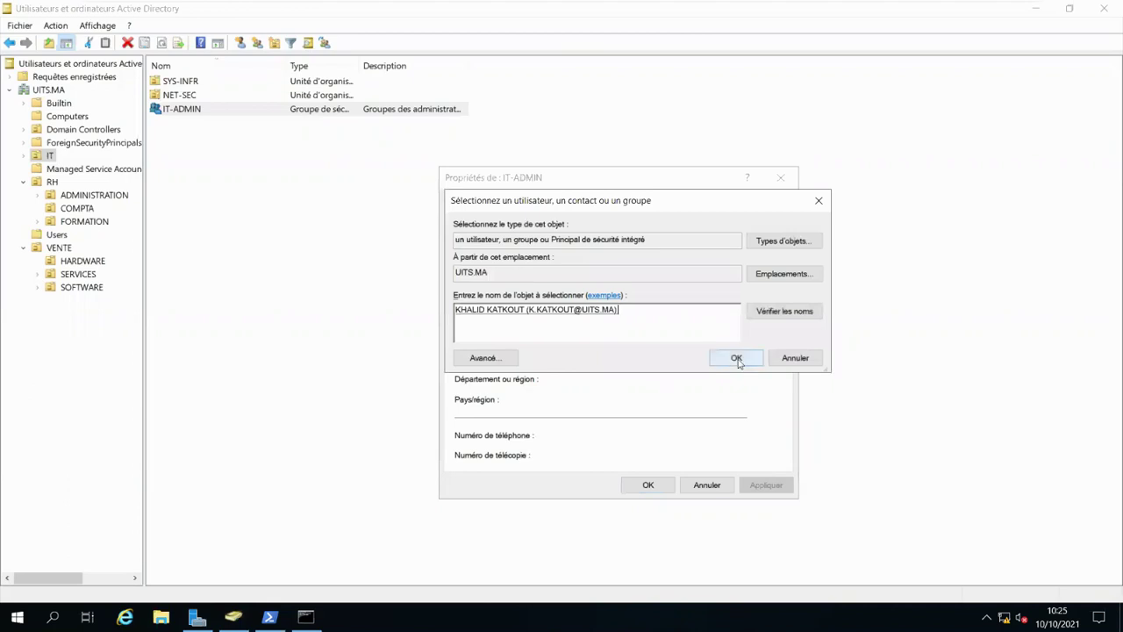
left_click(736, 358)
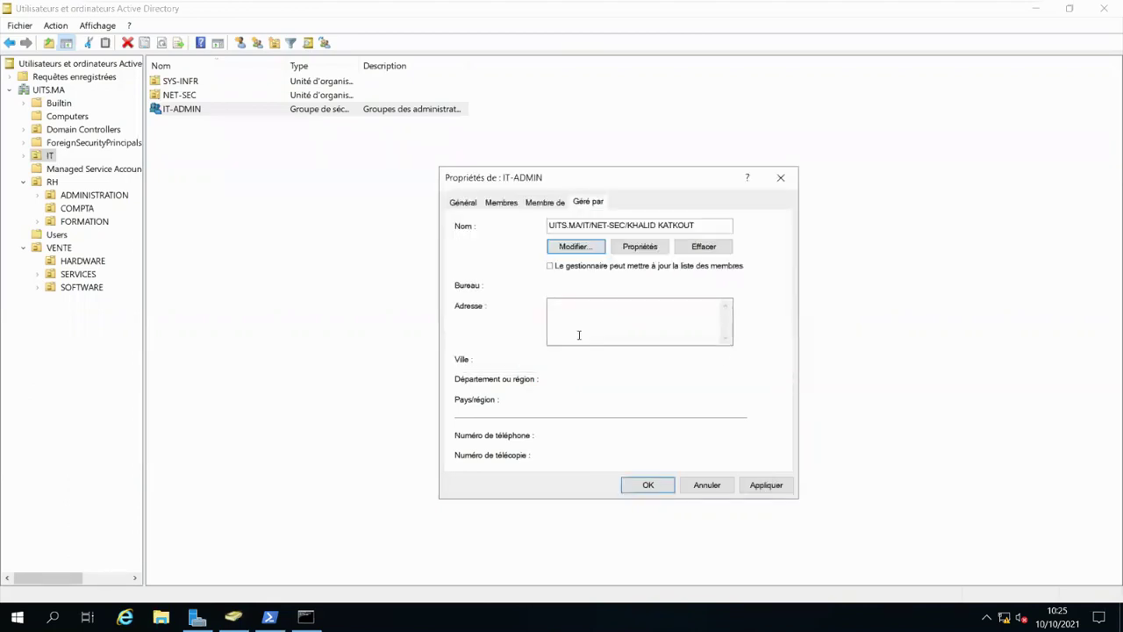
Let the manager update the membership list, then apply and close the properties.
left_click(549, 265)
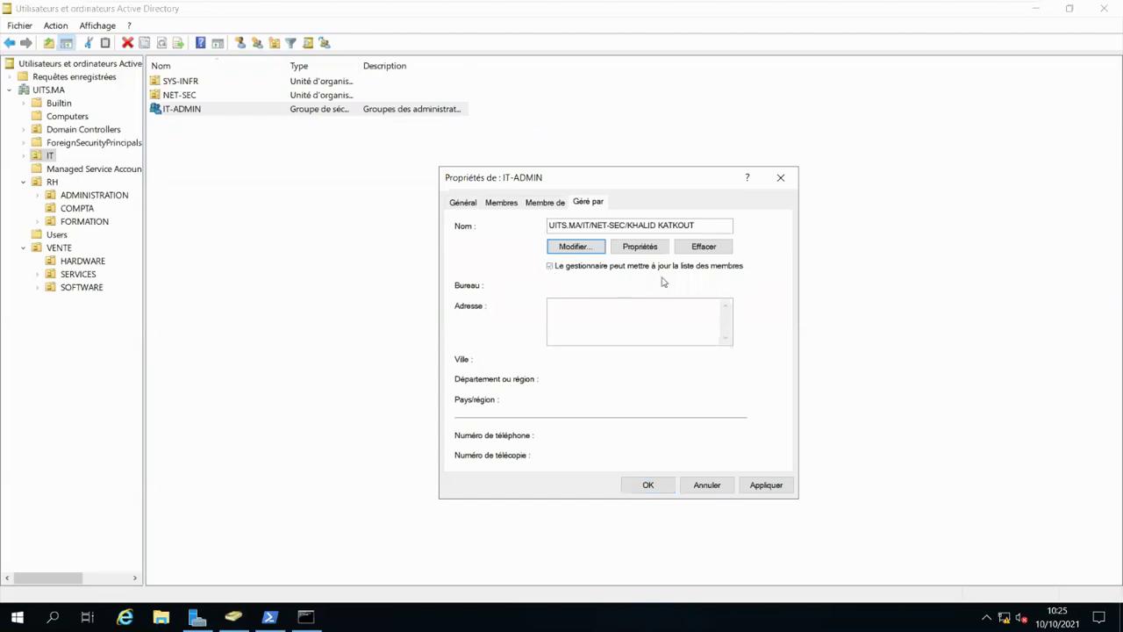
left_click(561, 306)
left_click(759, 485)
left_click(632, 487)
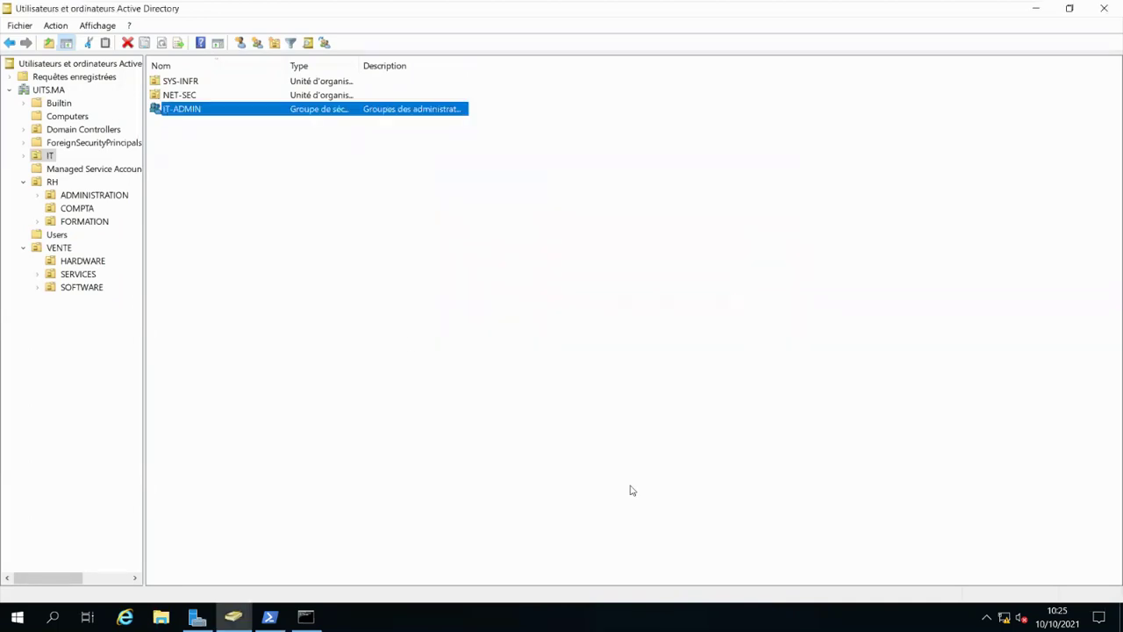
left_click(408, 345)
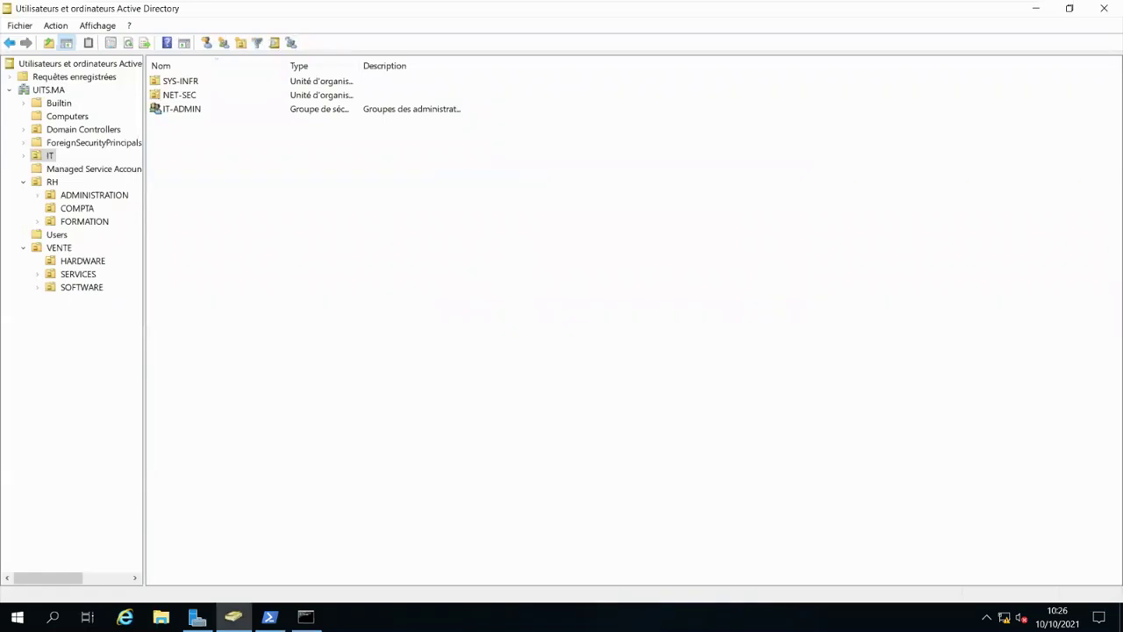
Add a '• GUI :' line followed by a dash bullet in the Notepad notes.
mouse_move(801, 5)
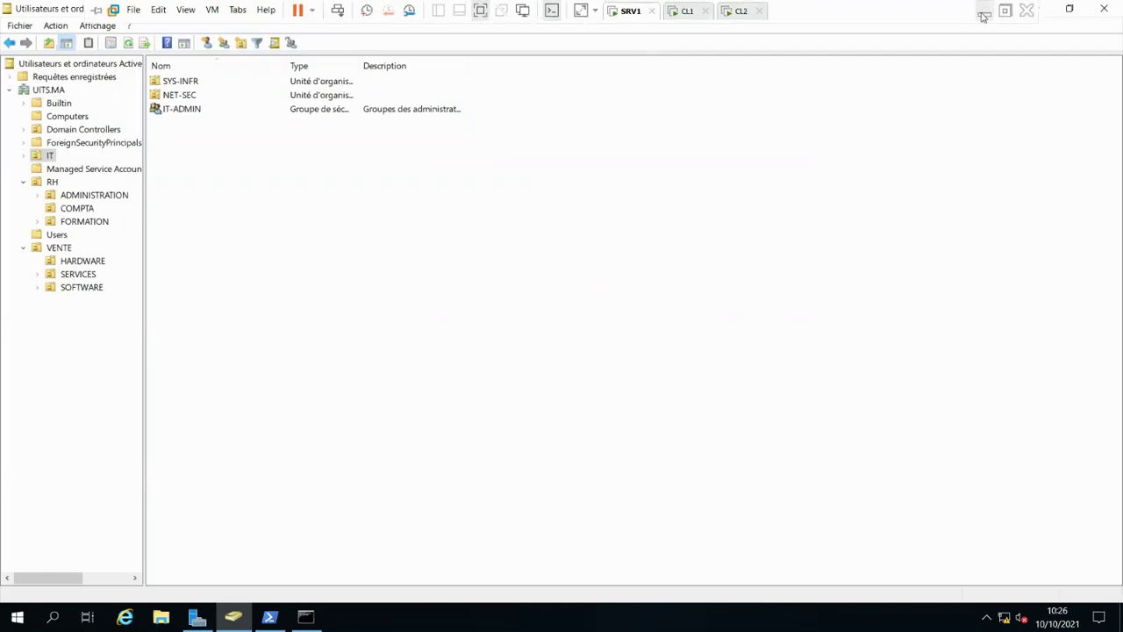
left_click(984, 17)
type("• GUI :")
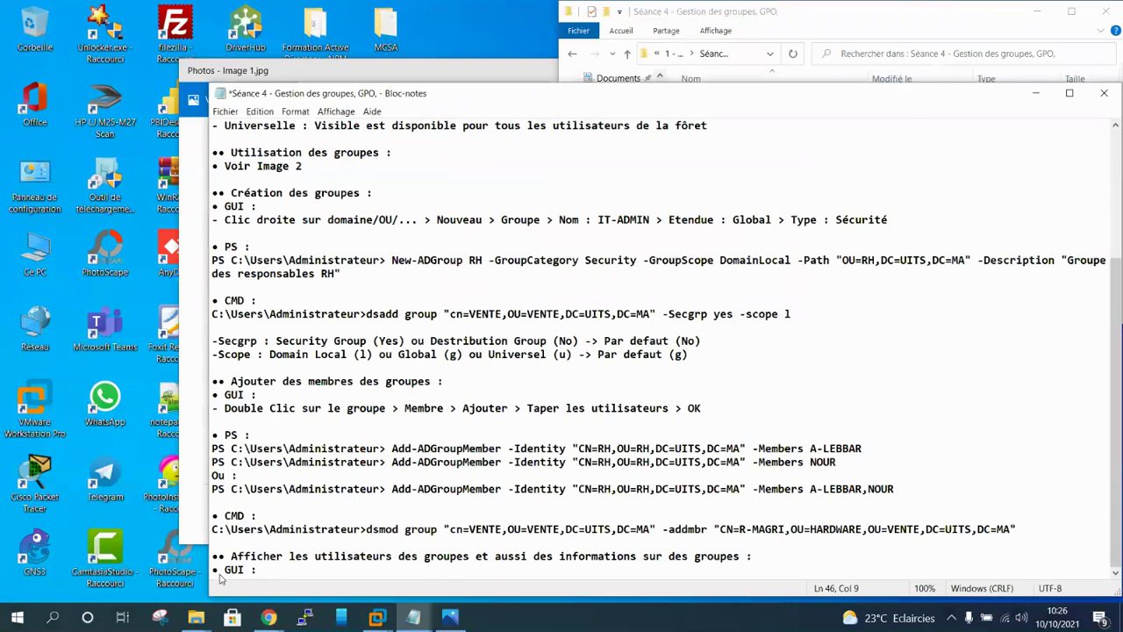
key("Return")
type("-")
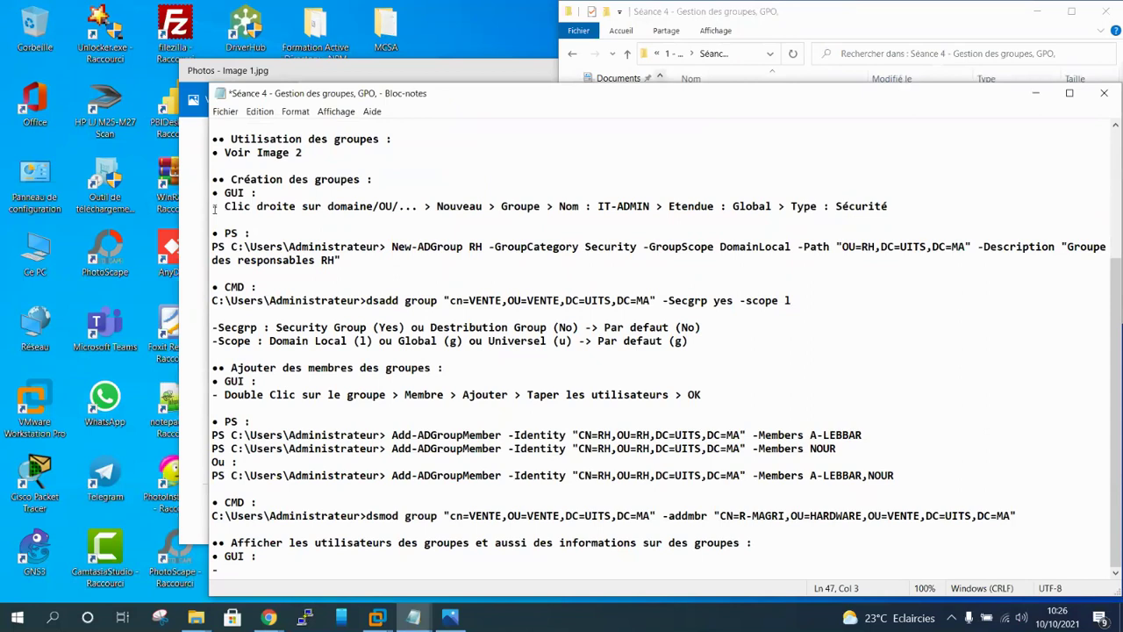
Reuse the earlier GUI step, trimming it to '- Double Clic sur le groupe > ...'.
left_click_drag(213, 396, 711, 395)
key("ctrl+c")
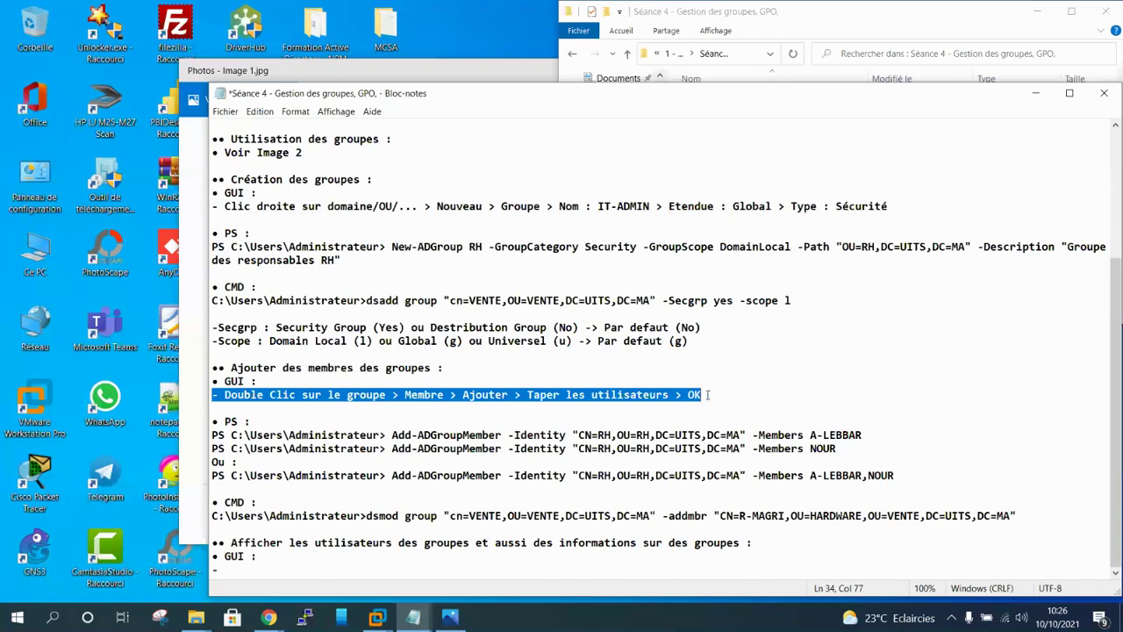
left_click(235, 568)
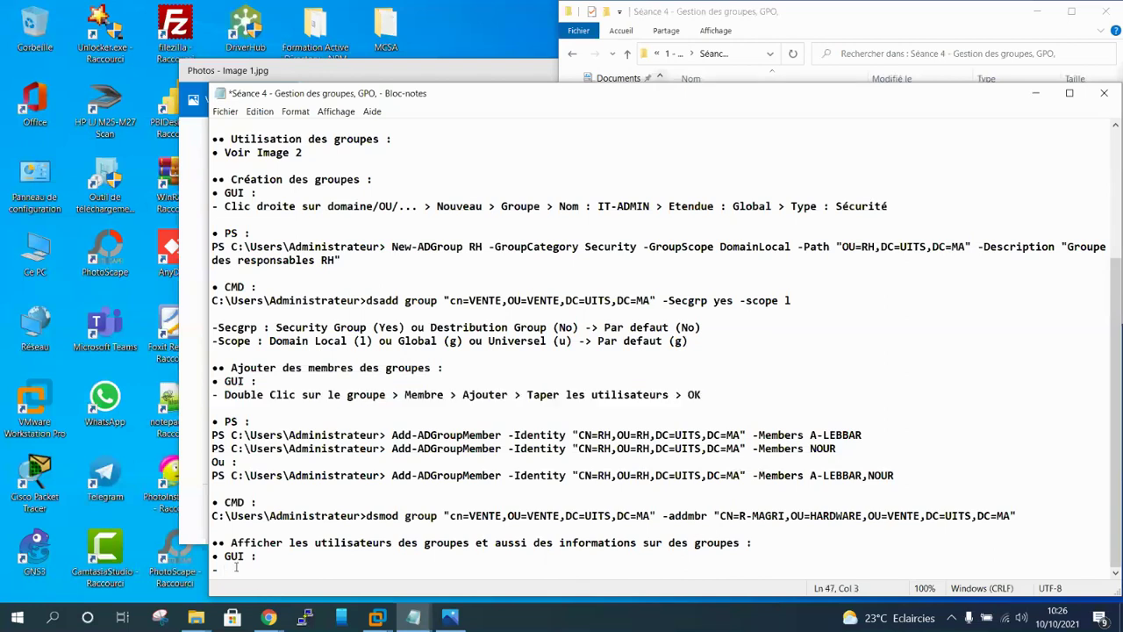
key("ctrl+v")
left_click(235, 568)
key("BackSpace")
key("BackSpace")
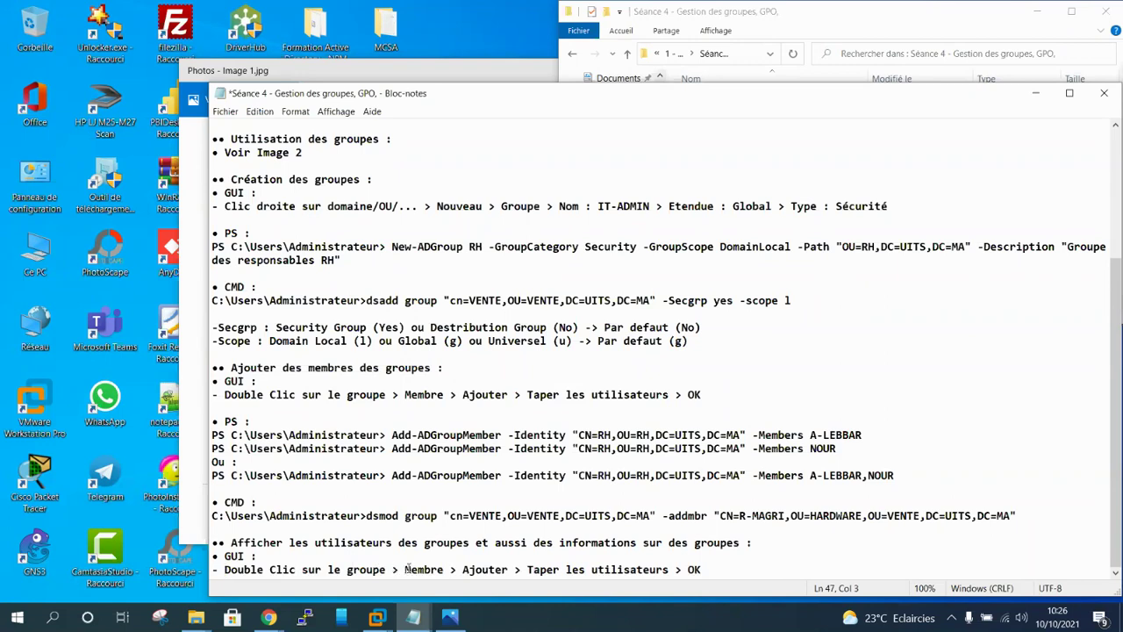
left_click_drag(406, 568, 684, 569)
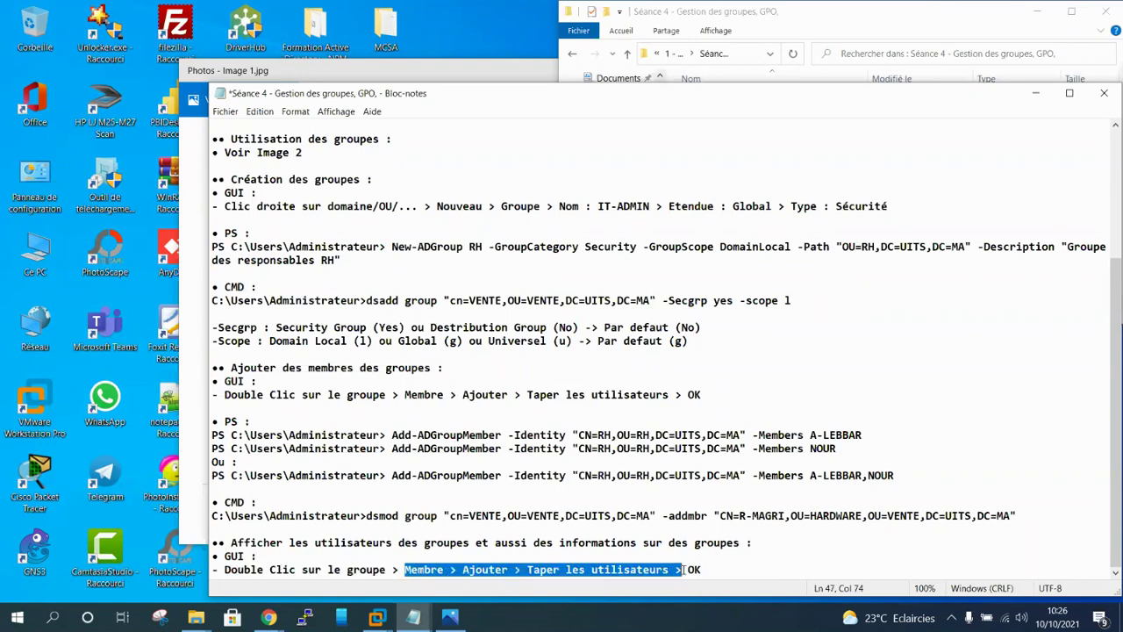
key("BackSpace")
key("Delete")
key("Delete")
type("...")
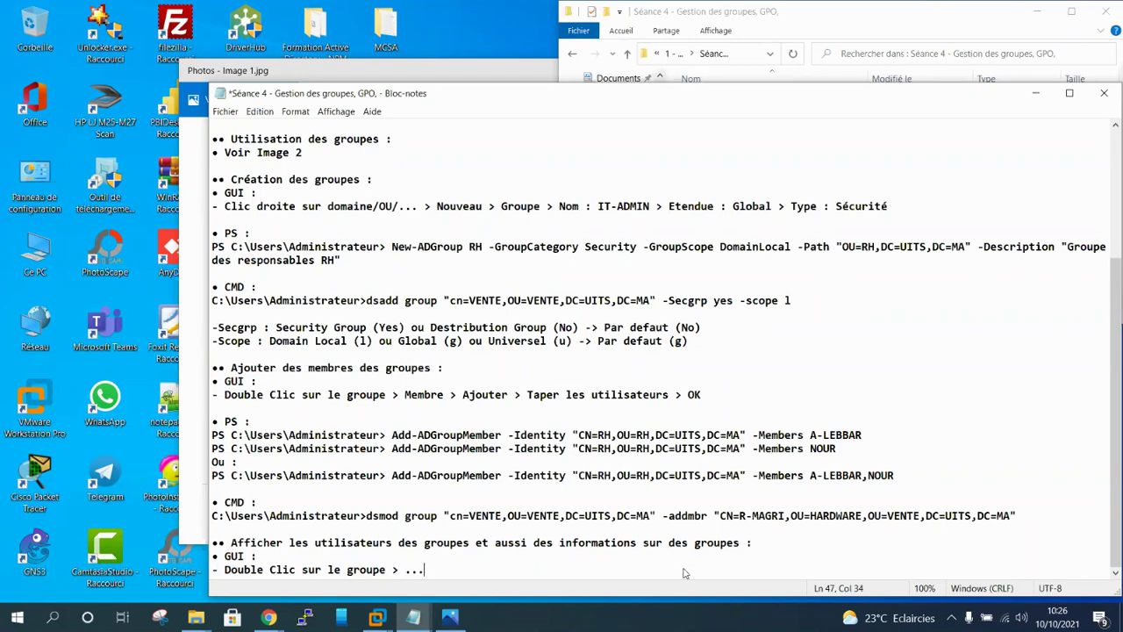
Add a '• PS :' heading below and save the course notes.
key("Return")
key("Return")
type("• ")
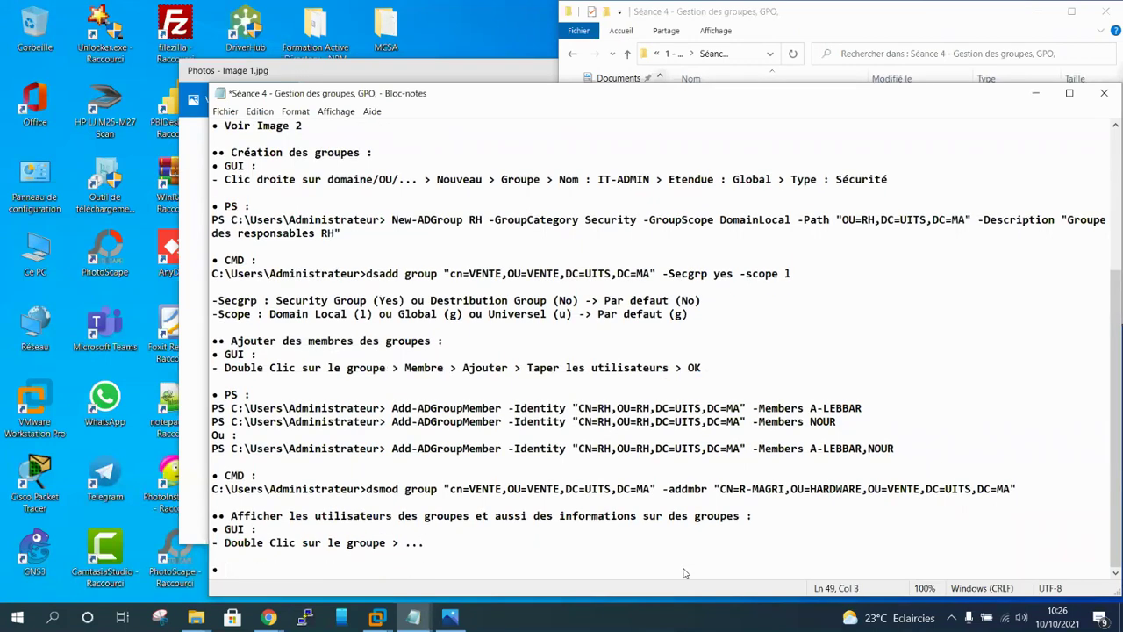
type("PS :")
key("Return")
key("ctrl+s")
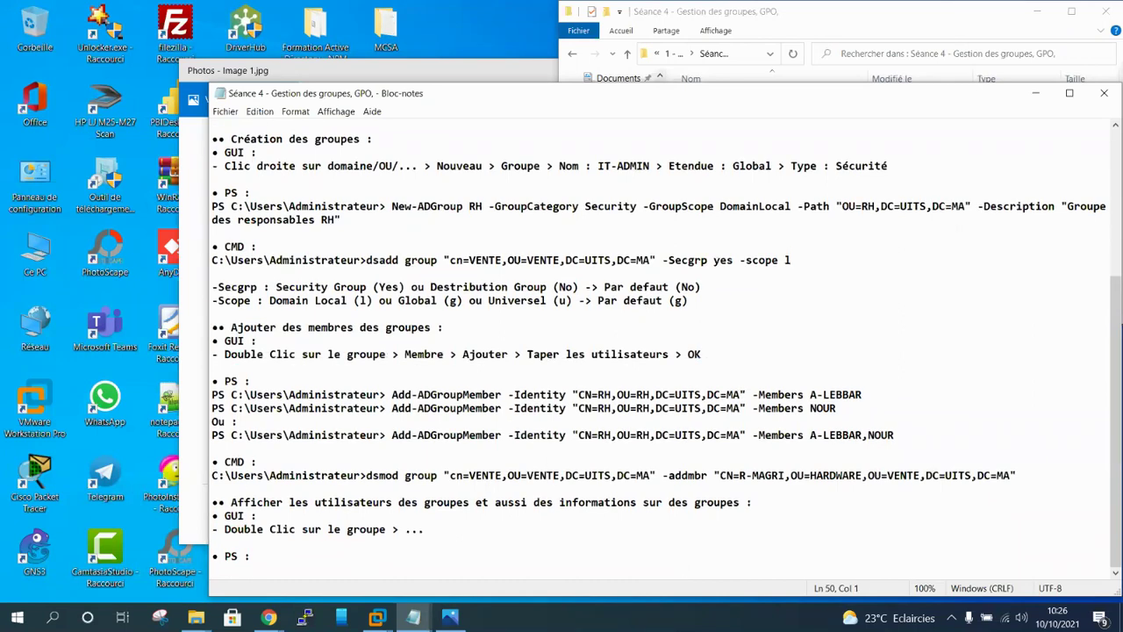
key("super+3")
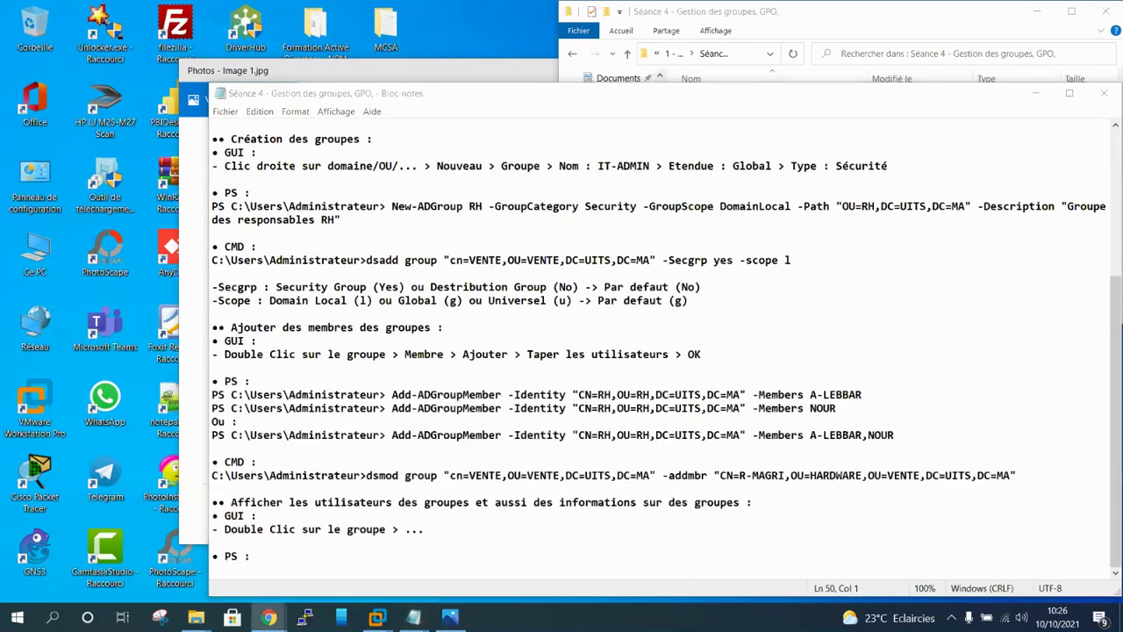